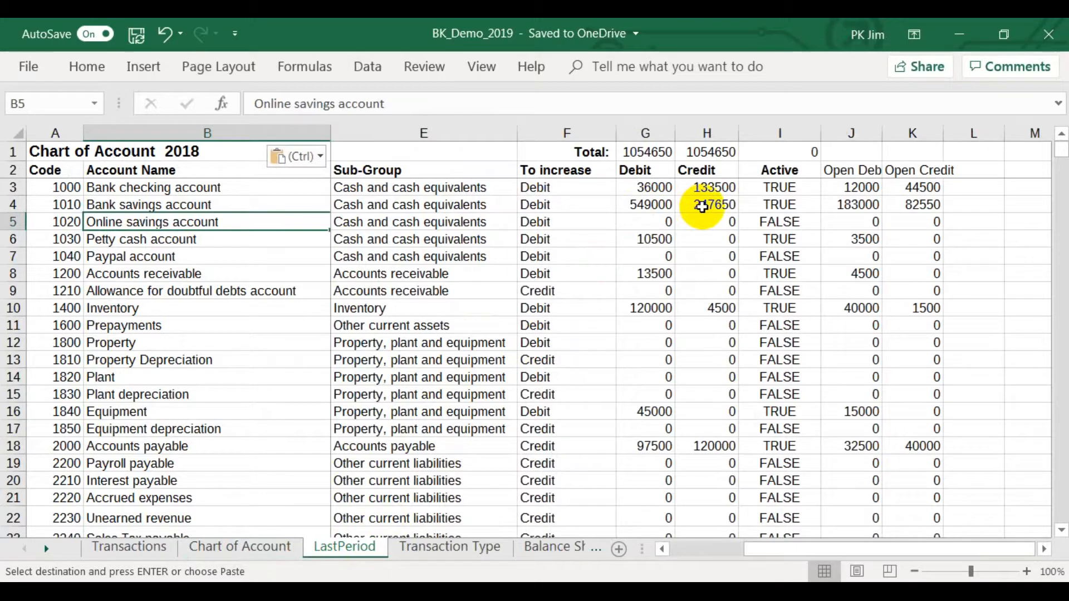
Go to the Transactions sheet and enter the date 2/1/2019 in the first empty row.
click(255, 550)
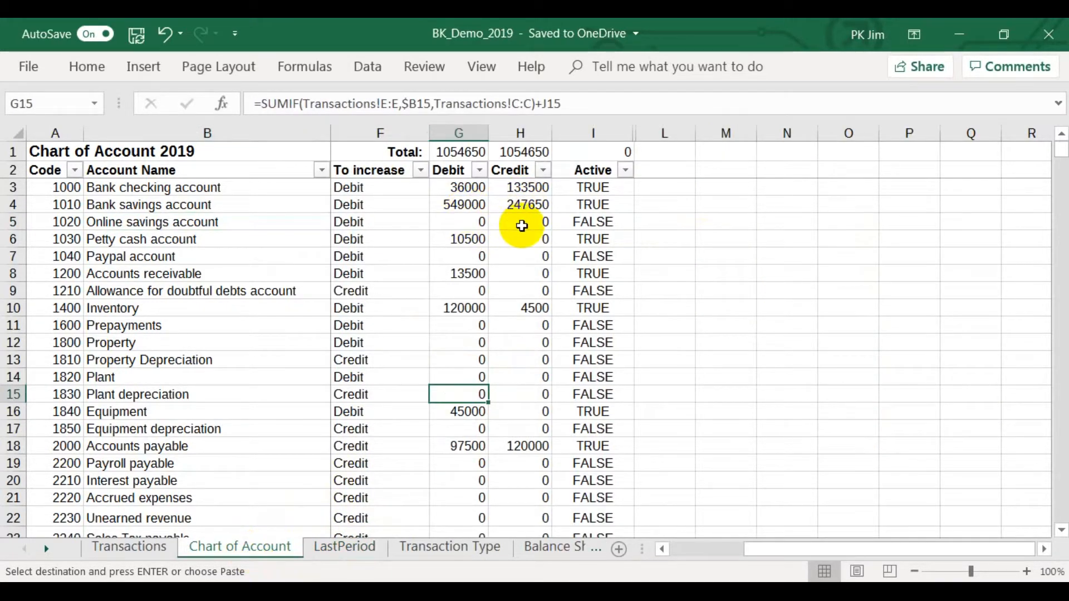
click(142, 547)
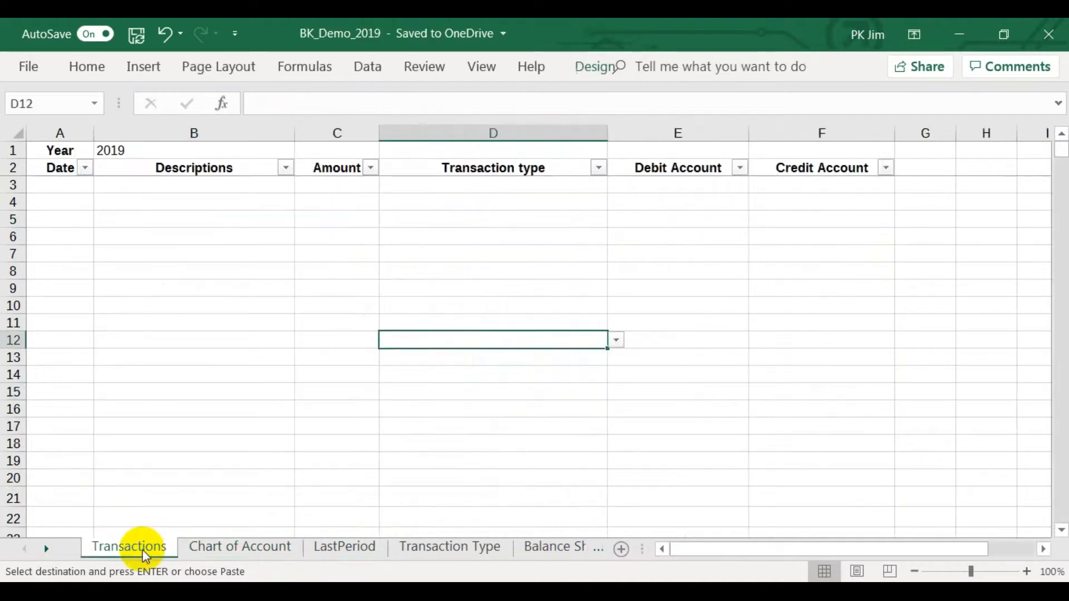
click(60, 187)
text(2/)
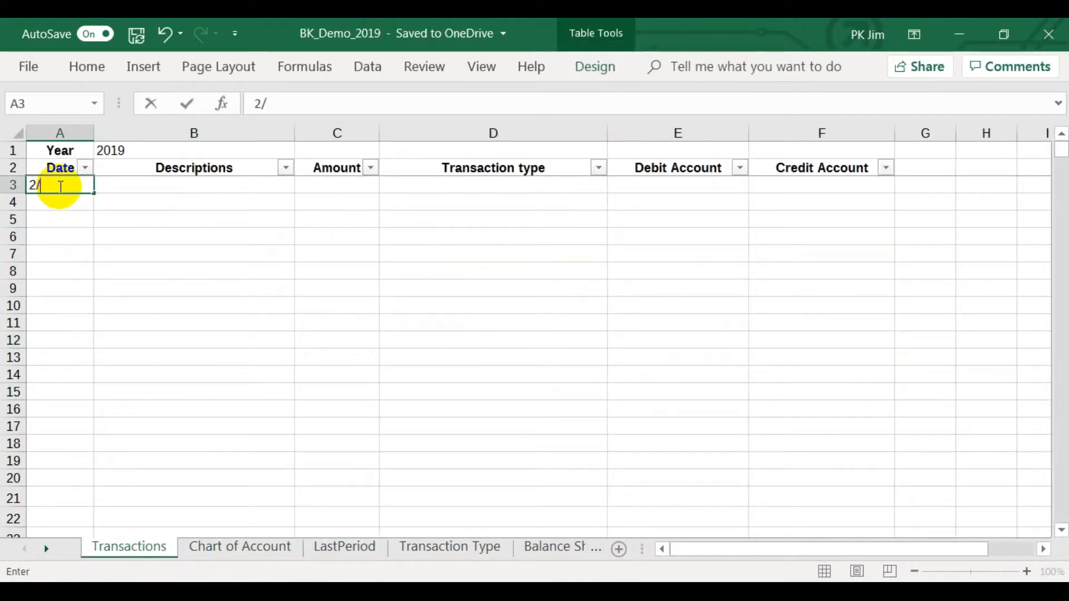
text(1/2019)
key(Tab)
Describe the row 3 transaction as a salary payment to the named employee and enter an amount of 6000.
text(Pay )
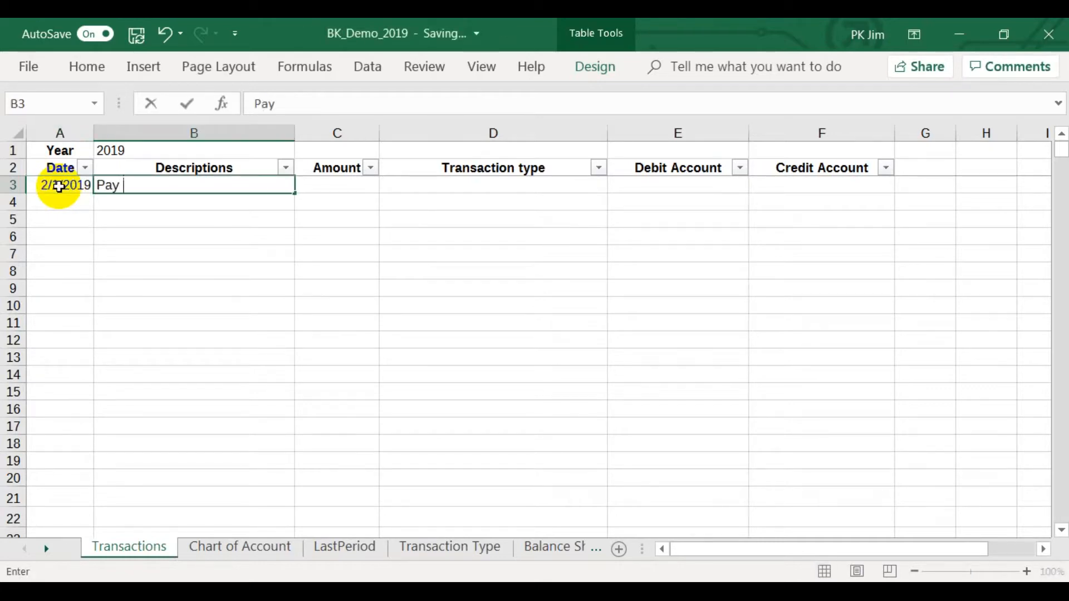
text(salary to Mary)
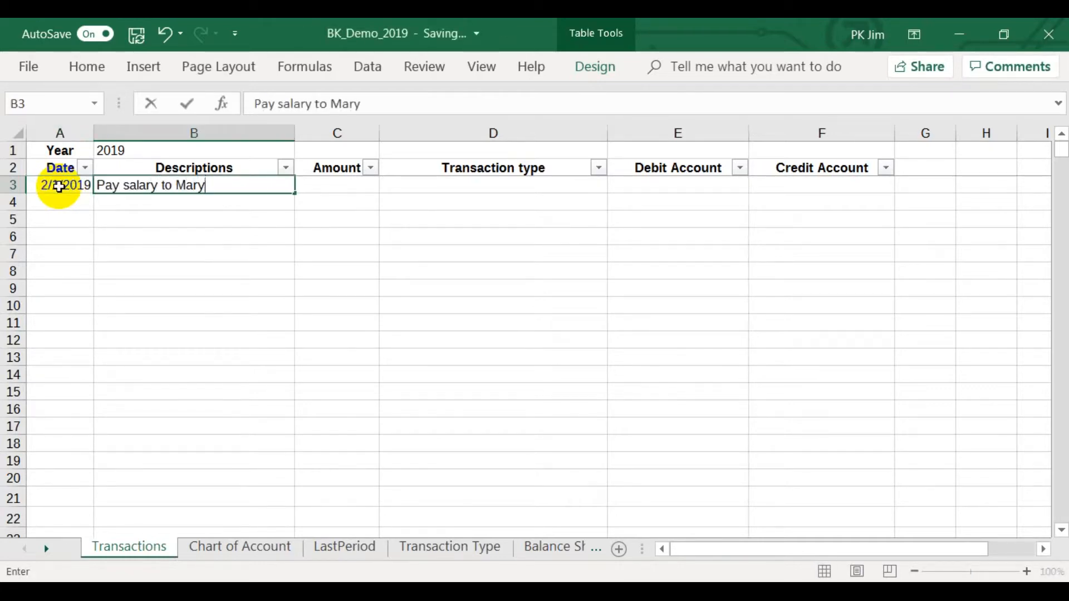
key(Tab)
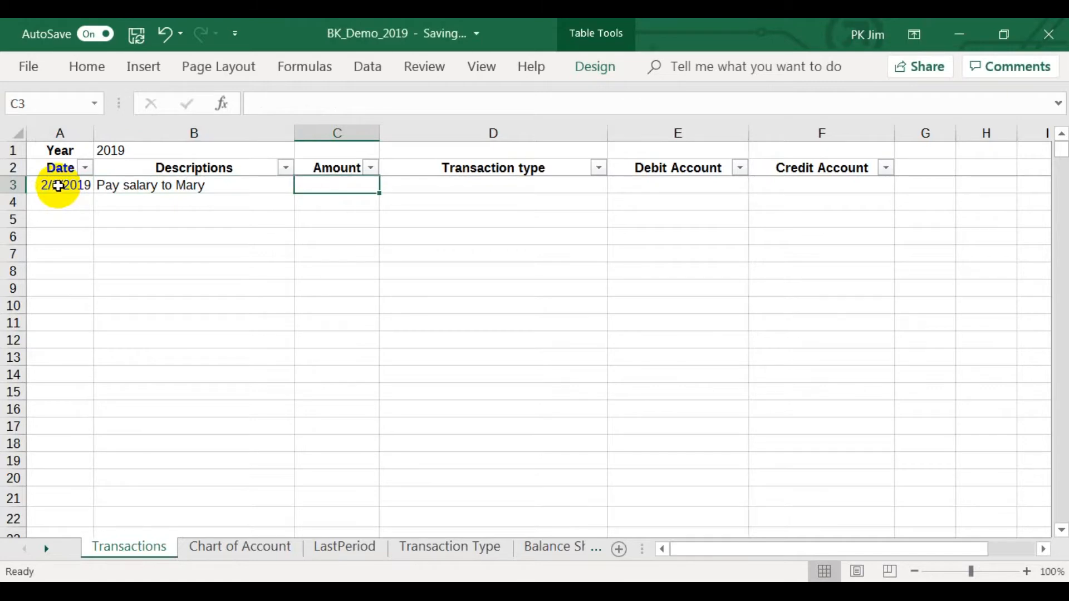
text(6000)
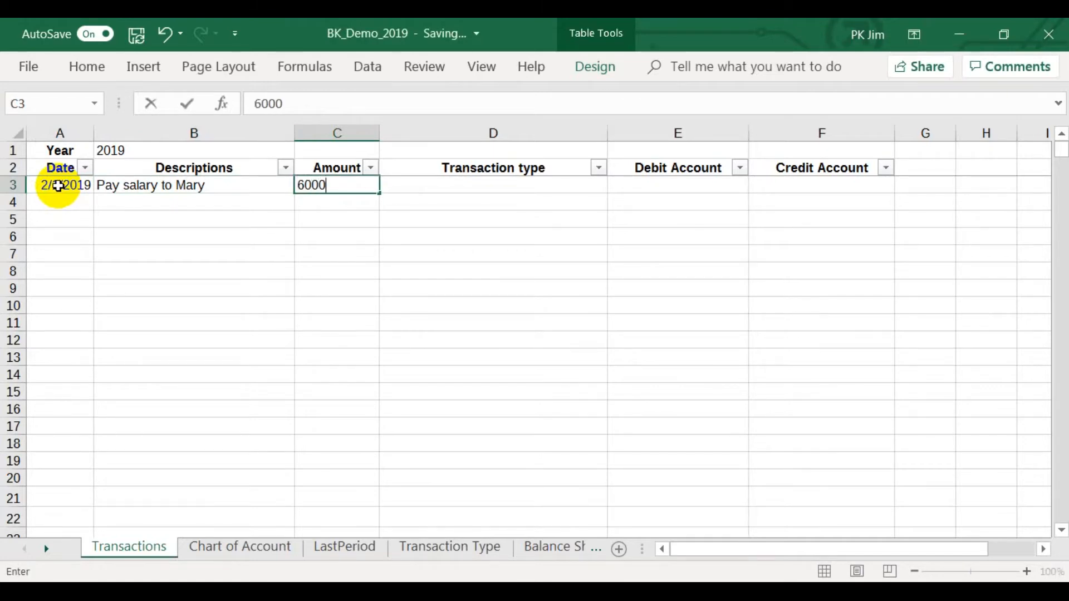
key(Tab)
Set the transaction type of the salary payment in row 3 to Pay salary.
click(615, 186)
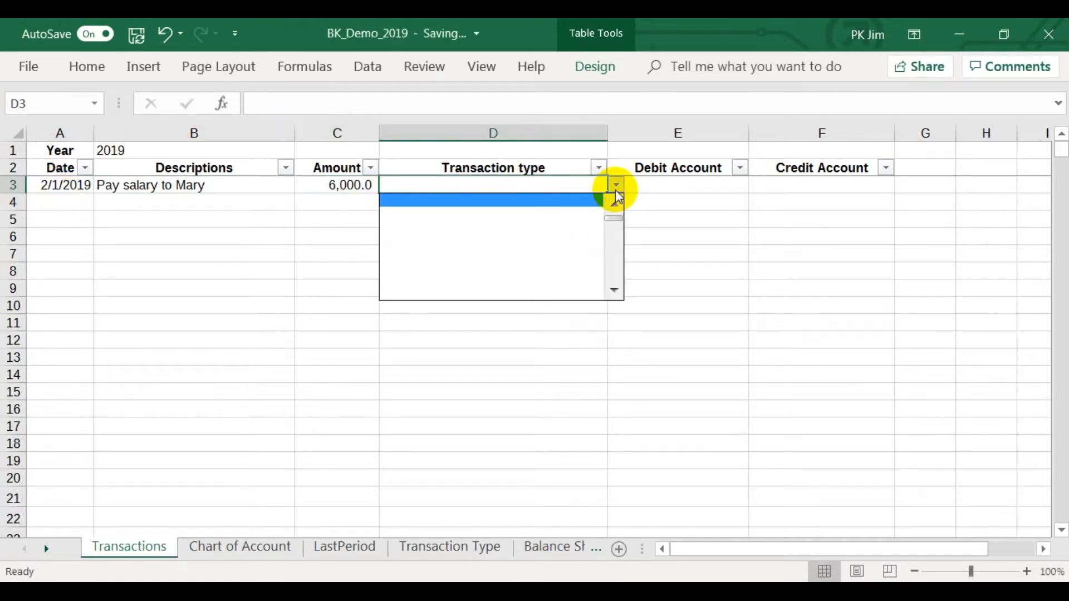
click(616, 198)
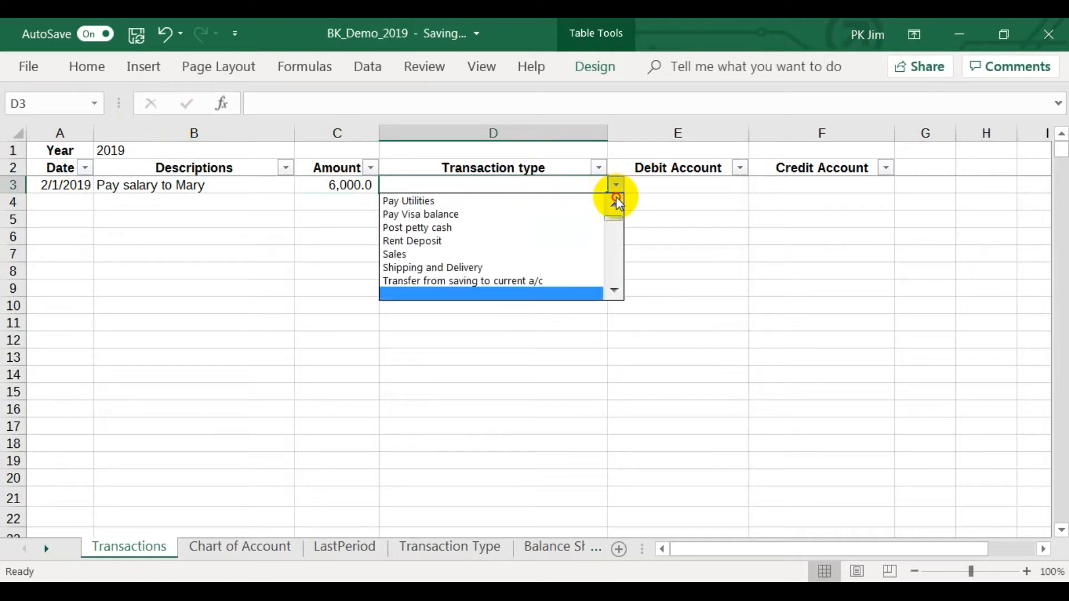
click(543, 214)
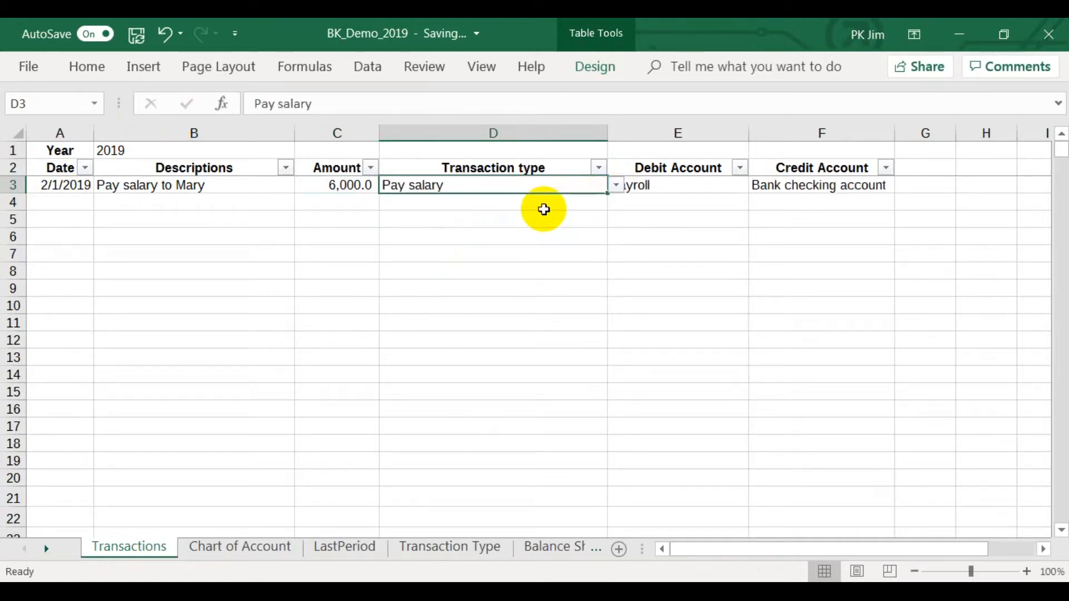
click(675, 213)
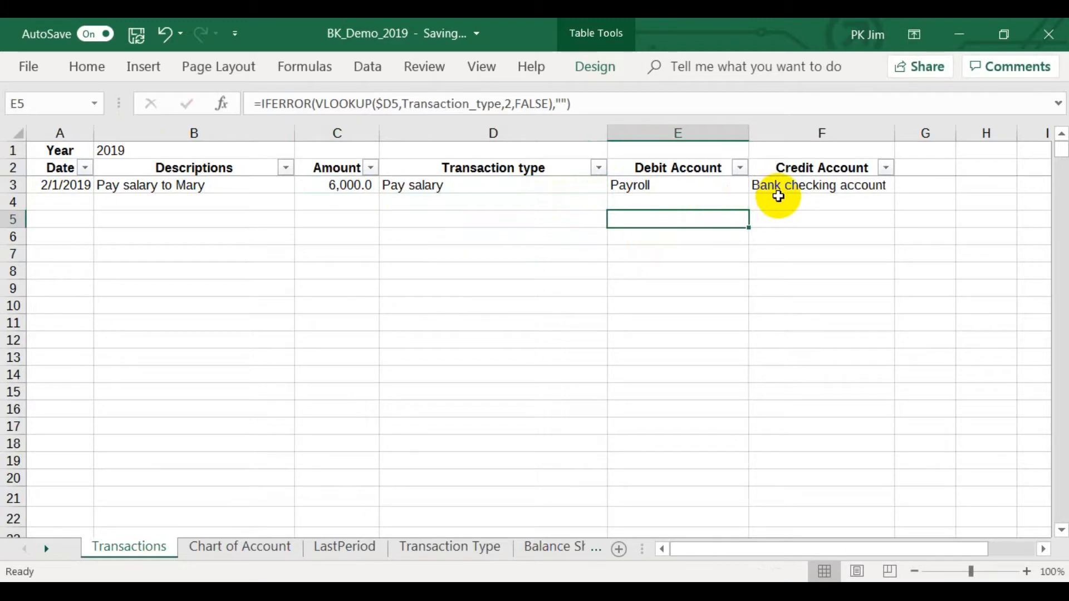
Compare the Bank checking account's credit balance in Chart of Account 2019 with the LastPeriod sheet.
click(234, 552)
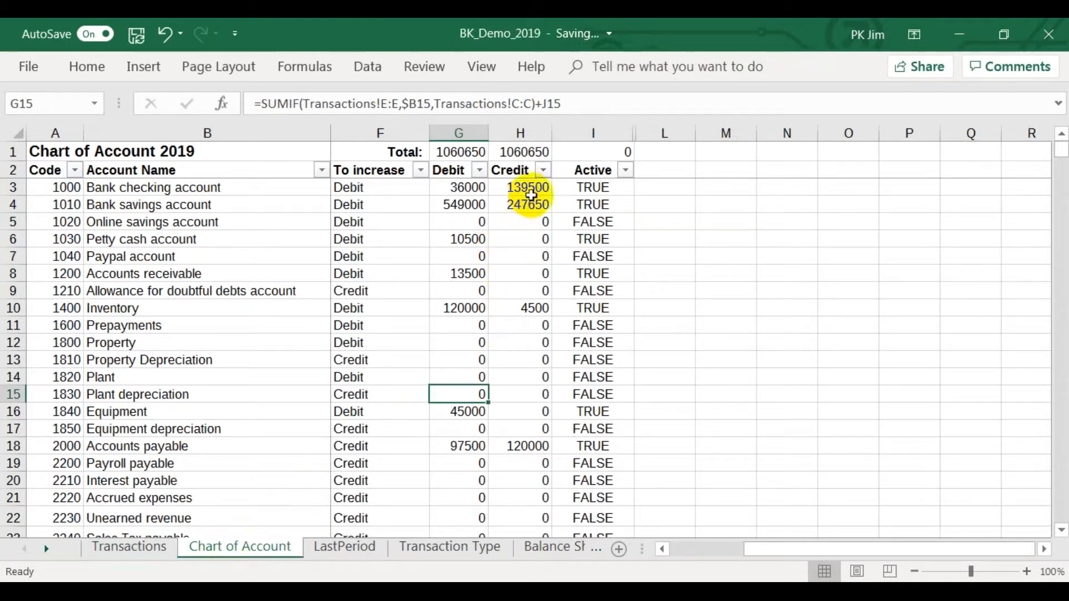
click(525, 190)
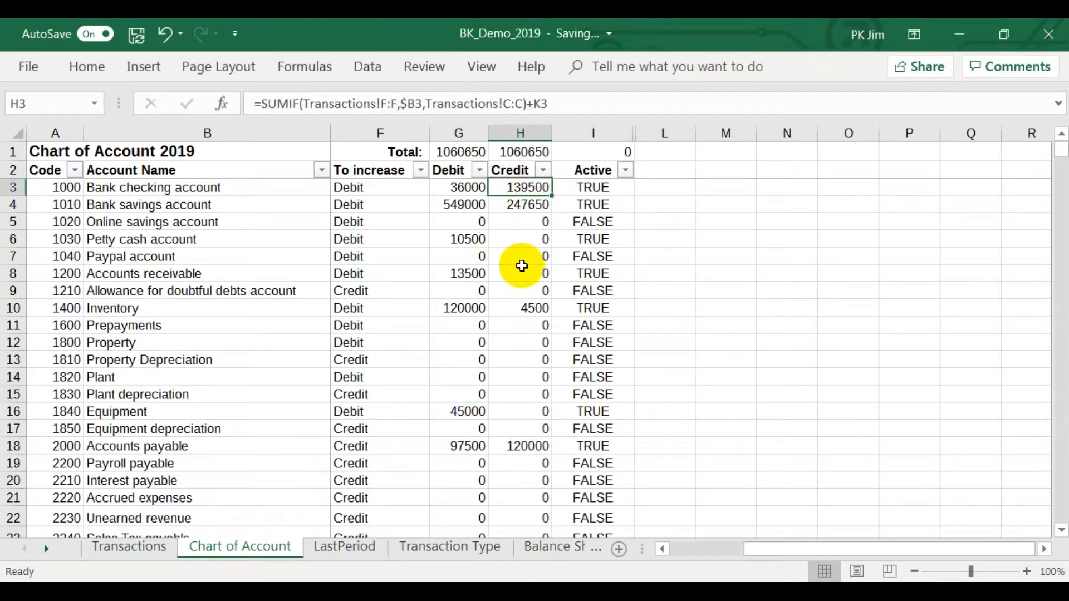
click(352, 548)
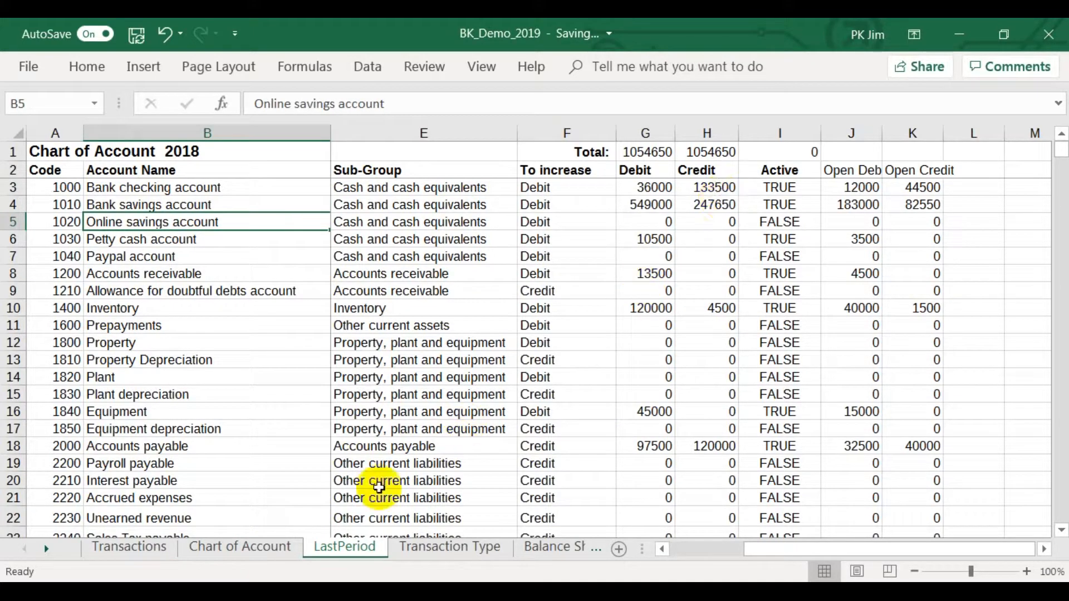
click(217, 552)
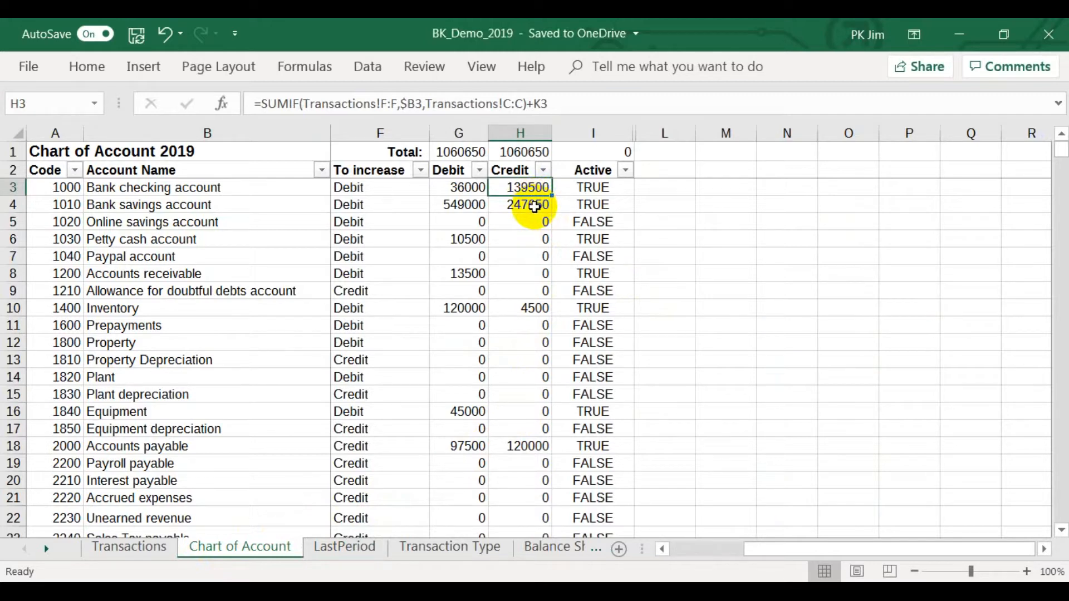
Review the debit and credit accounts assigned to each type in the Transaction Type sheet.
click(477, 551)
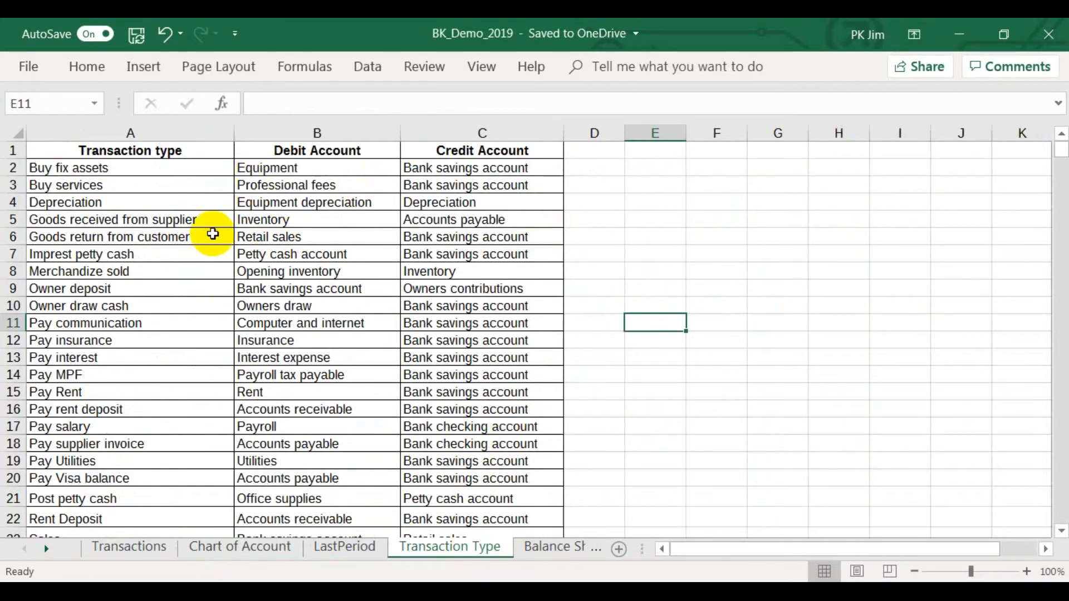
scroll(180, 318, down, 3)
scroll(181, 318, up, 3)
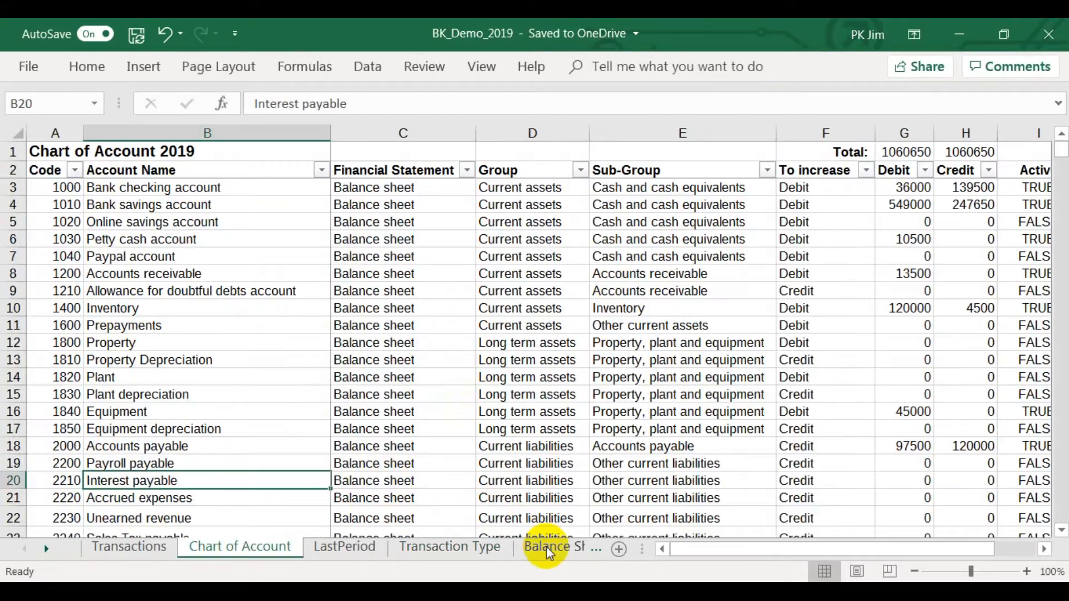
View the Balance Sheet and Income Statement pivot reports.
click(545, 546)
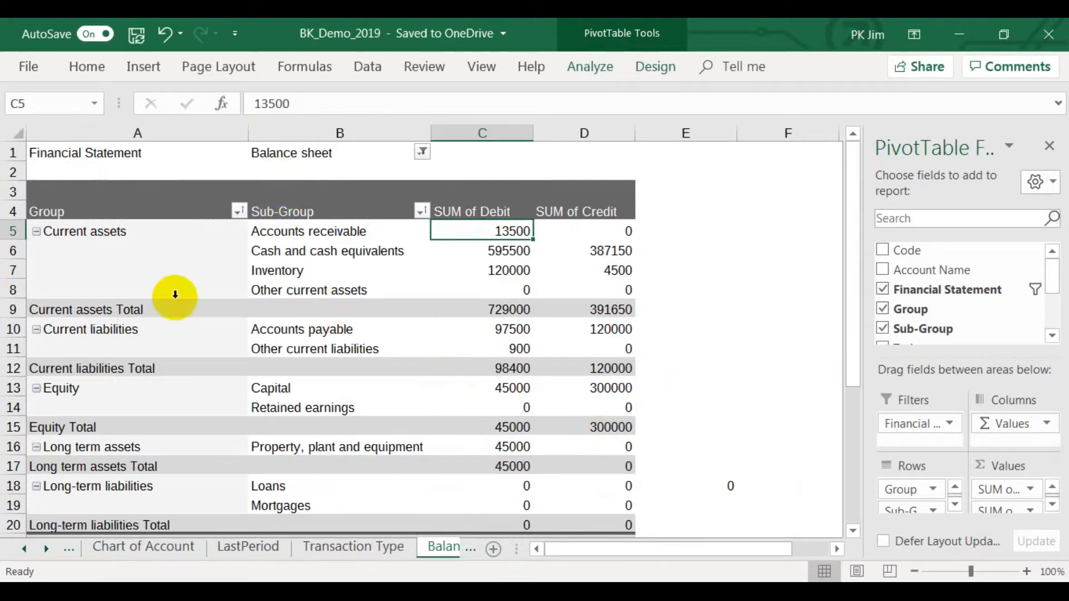
click(51, 556)
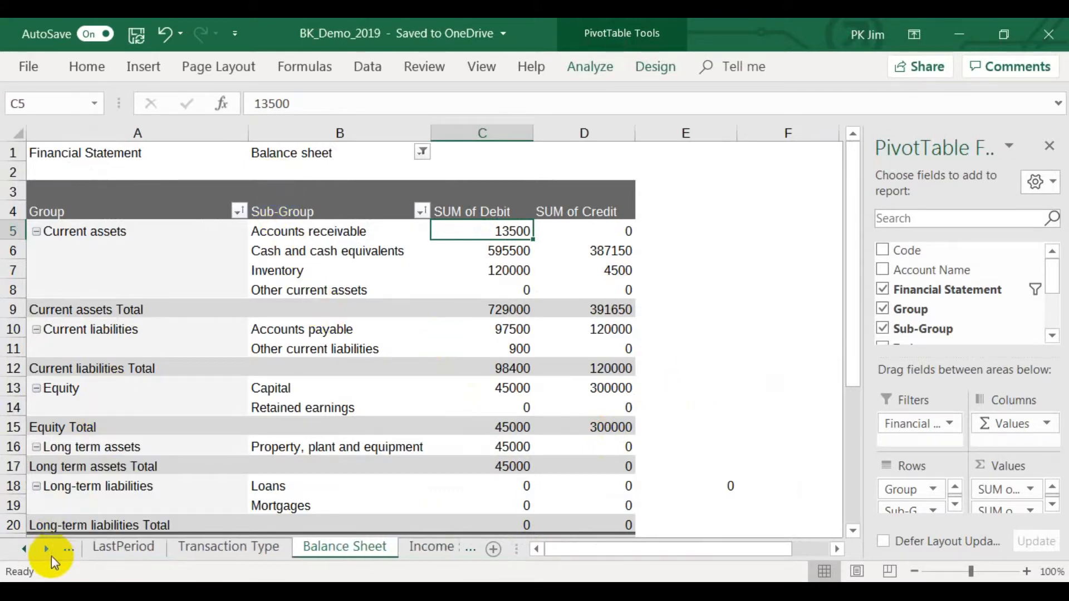
click(412, 552)
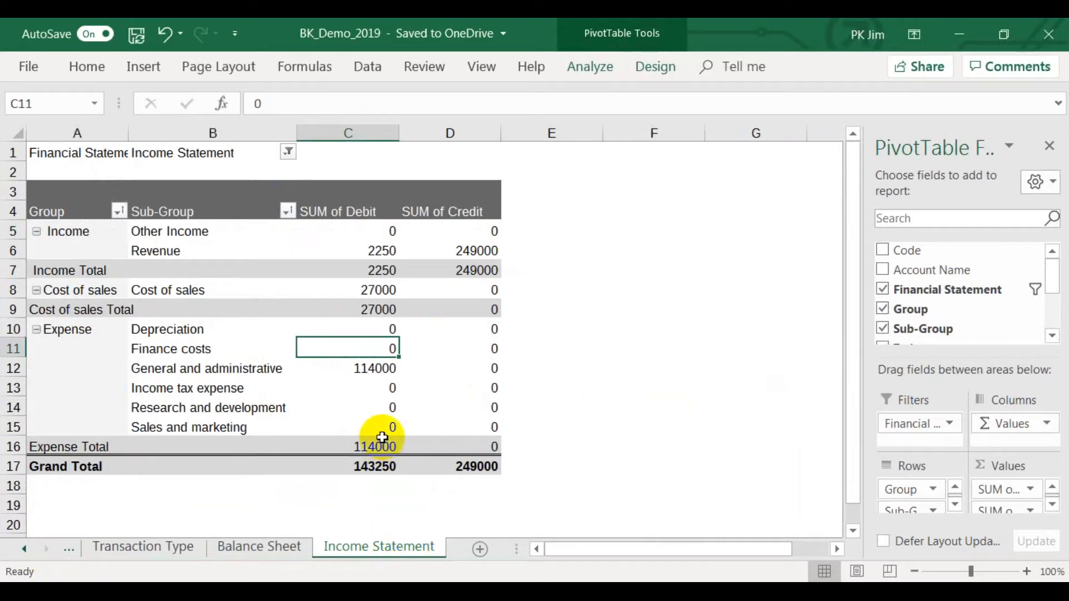
click(255, 550)
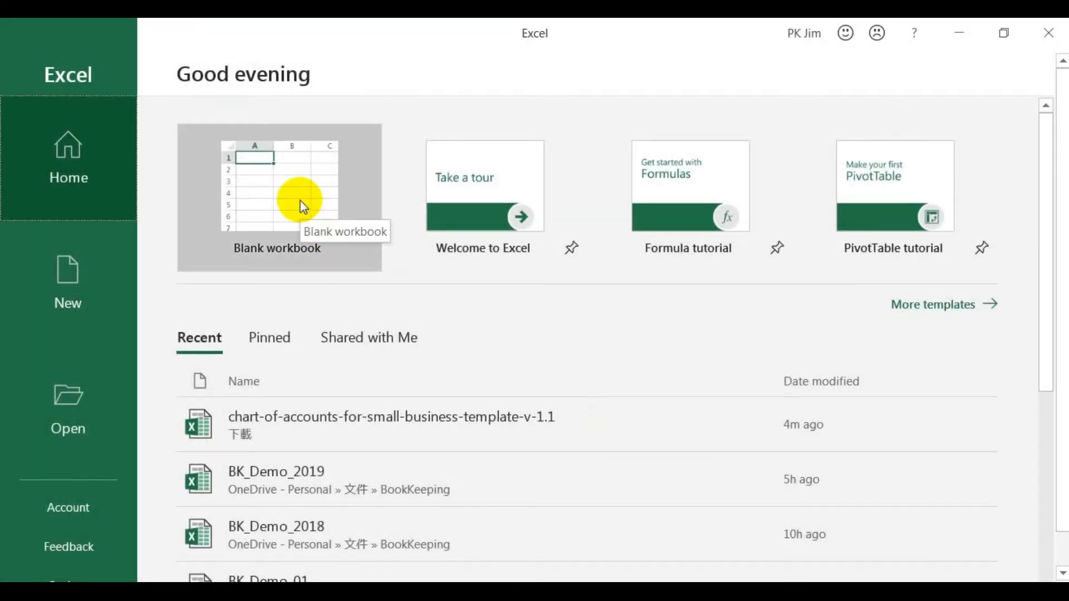
Create a blank workbook and enter the title Chart of Account in A1 and the year 2019 in C1.
click(299, 204)
click(300, 200)
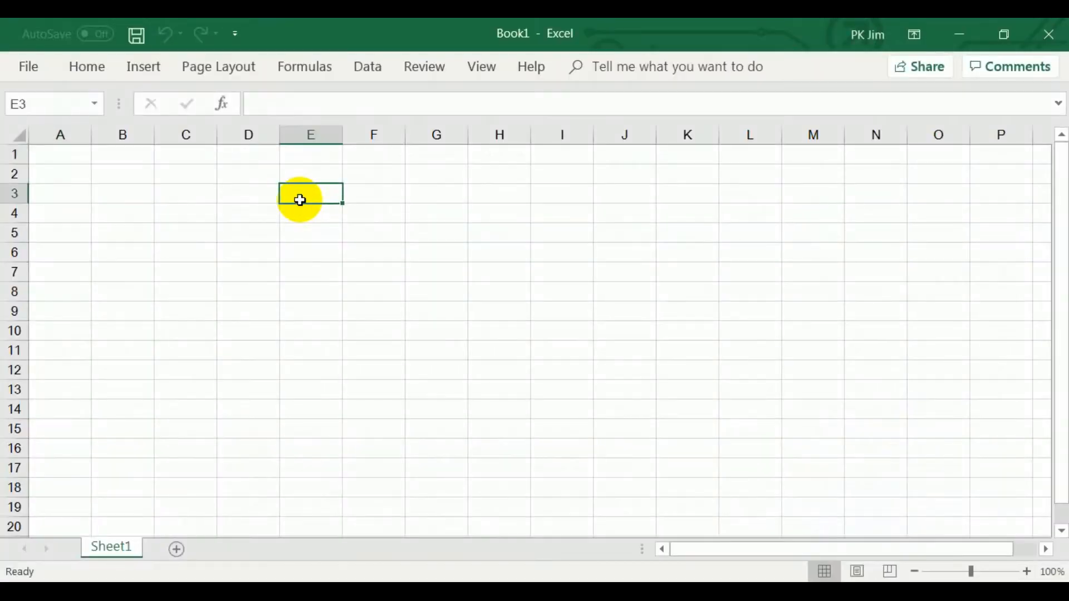
click(79, 158)
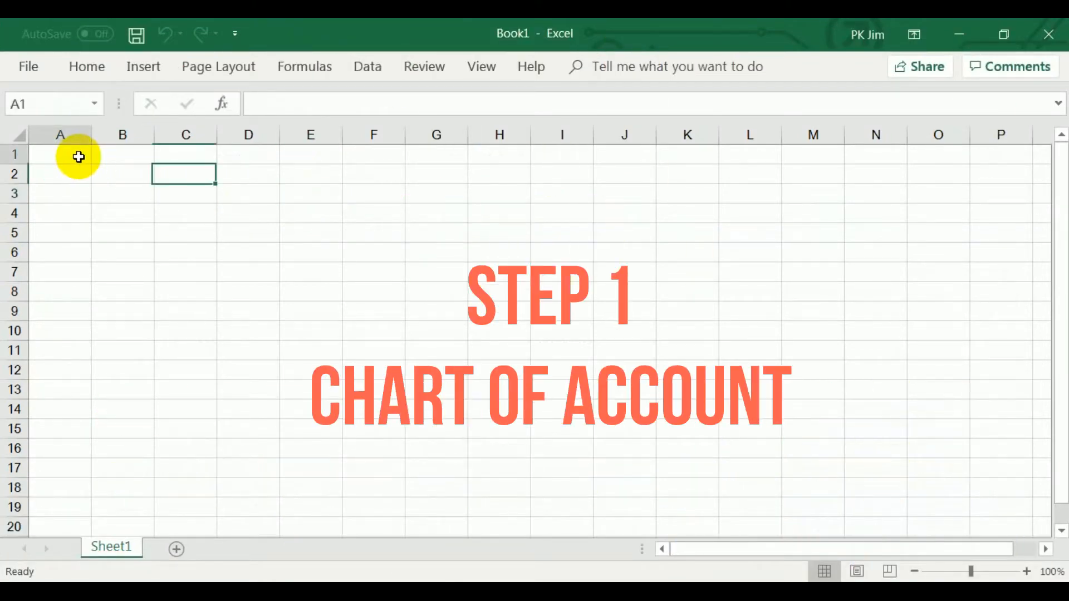
text(C)
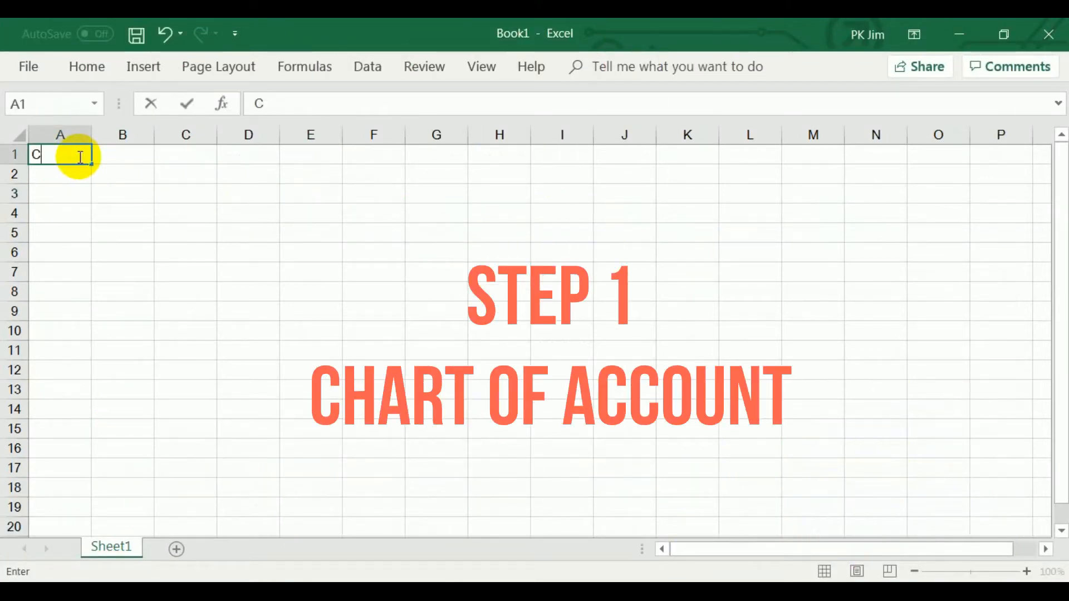
text(hart of)
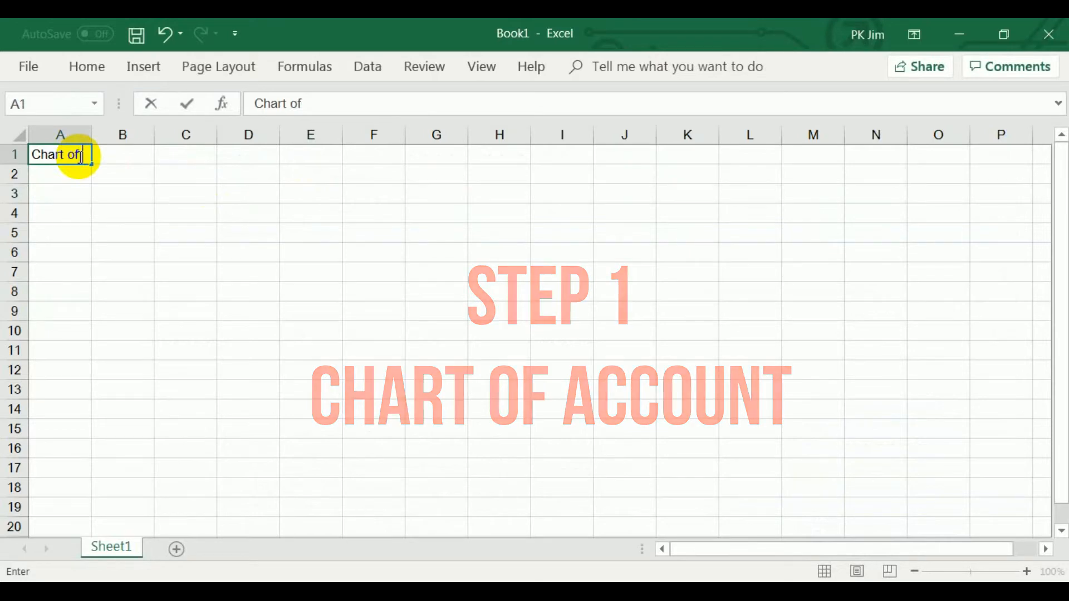
text( Account)
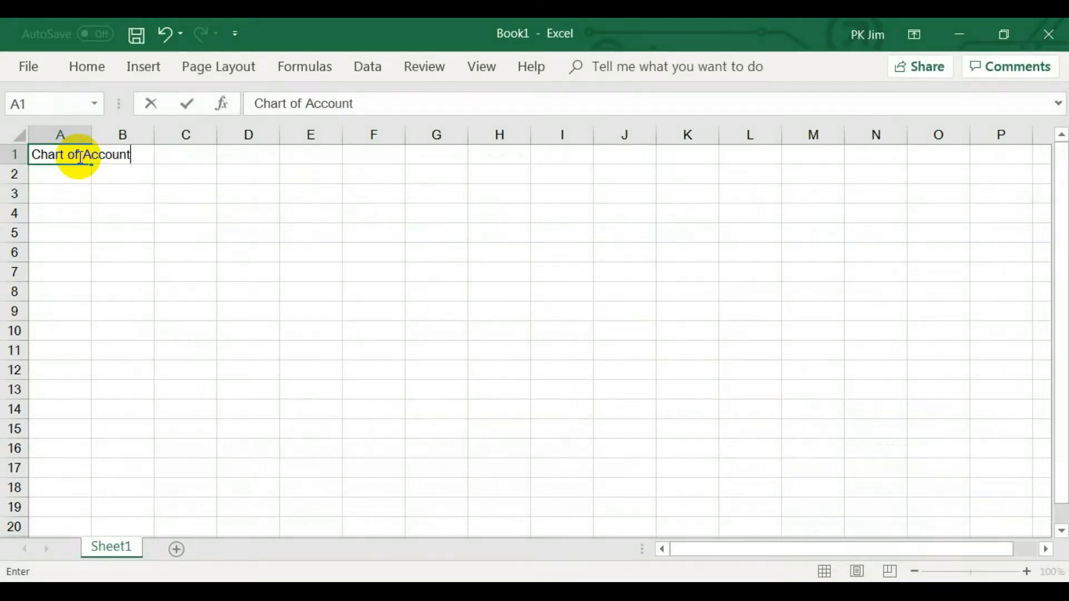
key(Tab)
key(Tab)
text(2019)
key(Return)
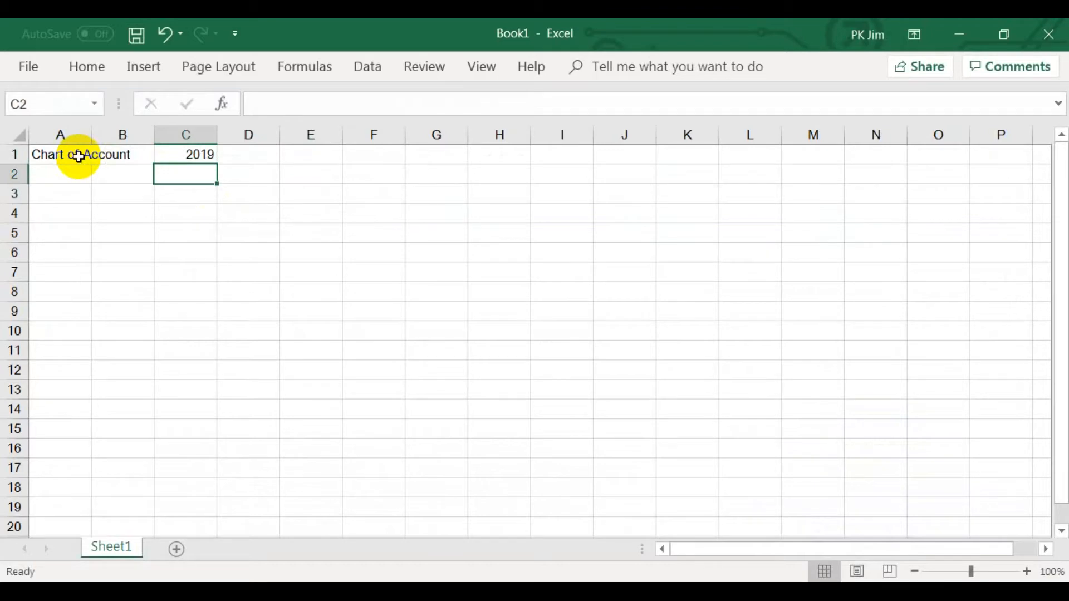
Rename Sheet1 as Chart of Account.
double_click(104, 550)
text(Chart of Account)
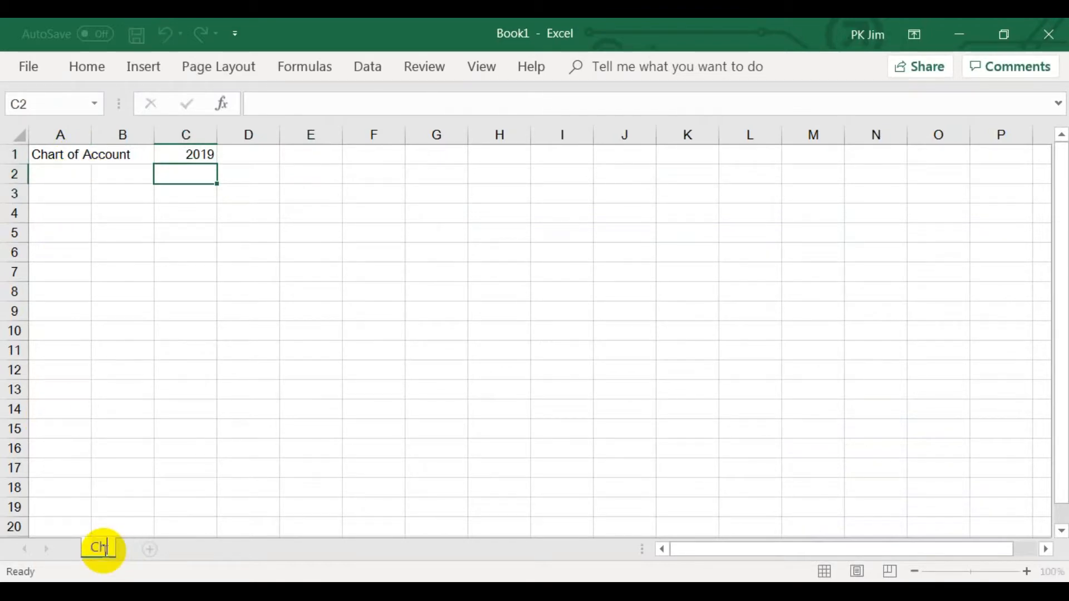
key(Return)
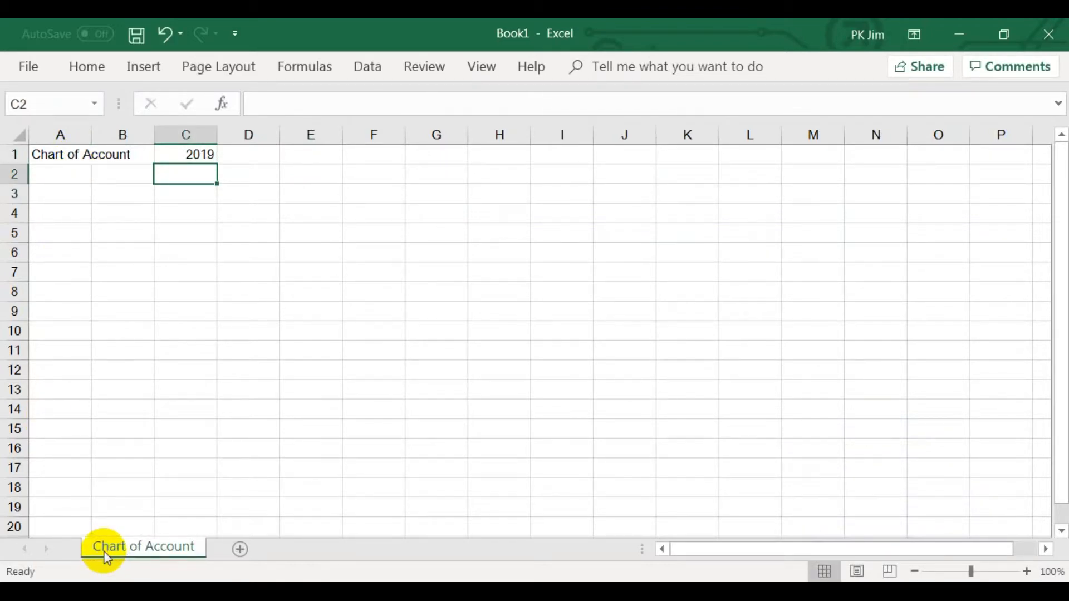
Switch to the browser and download the Chart of Accounts for a Small Business v 1.1 Excel template.
click(71, 183)
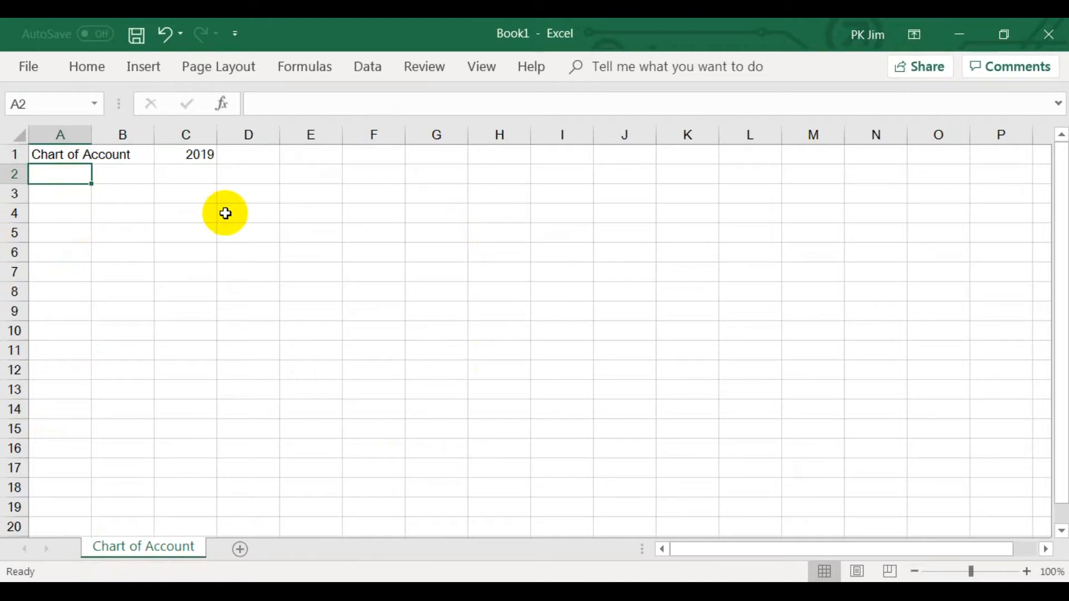
key(alt+Tab)
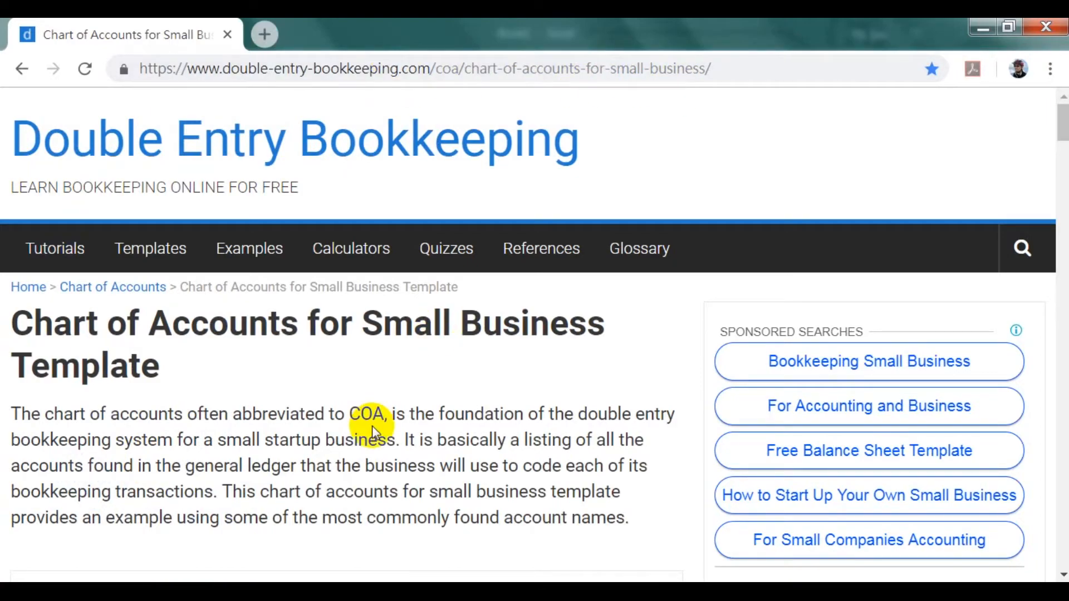
scroll(372, 426, down, 15)
scroll(372, 425, down, 20)
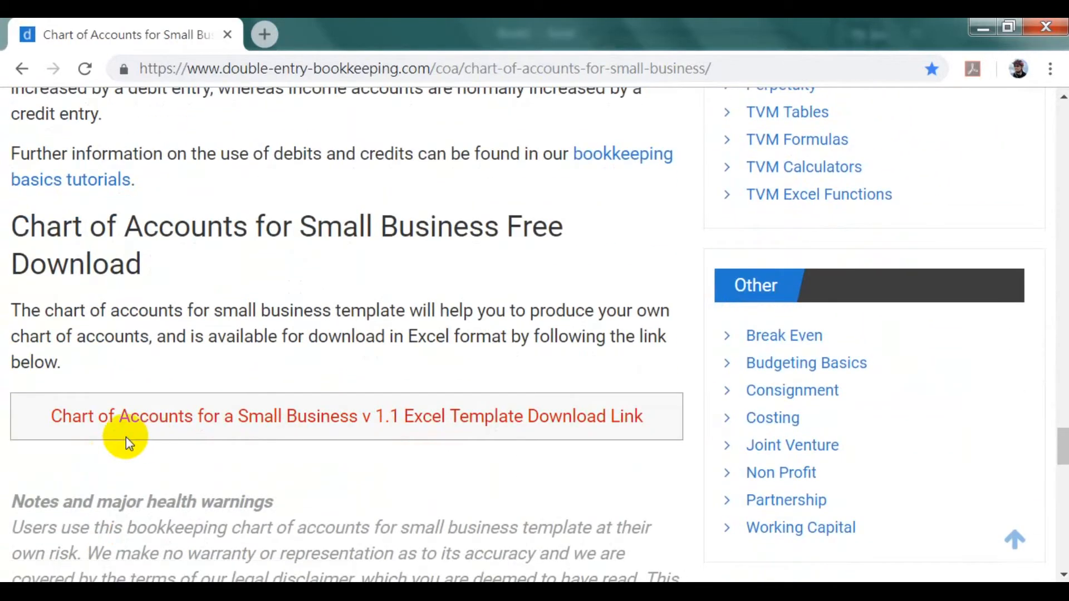
click(319, 424)
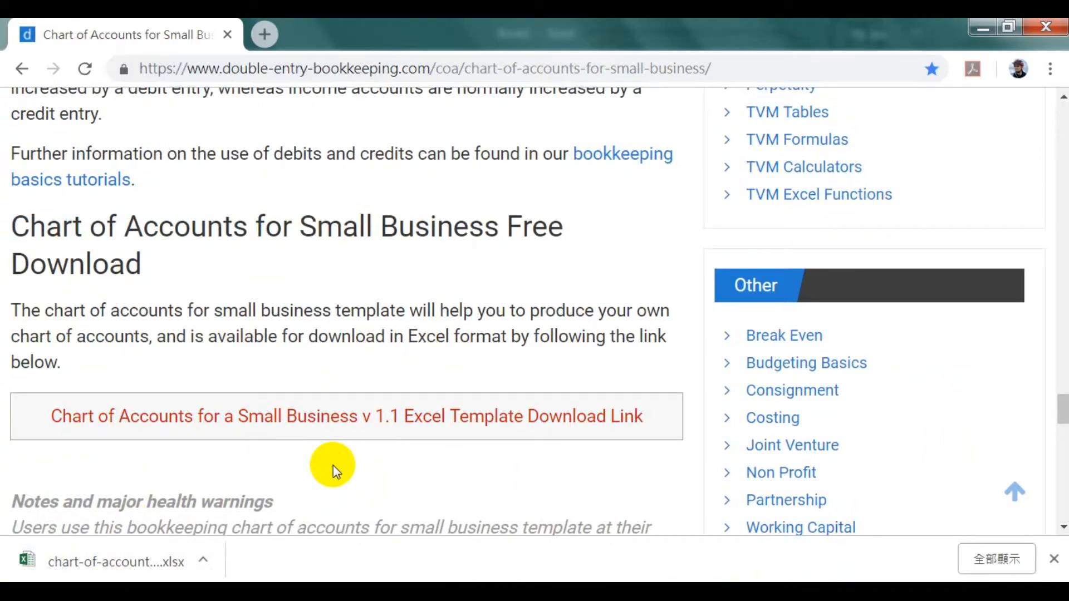
Open the downloaded chart-of-accounts template in Excel and copy its account table, A2:F81, including the header row.
click(120, 563)
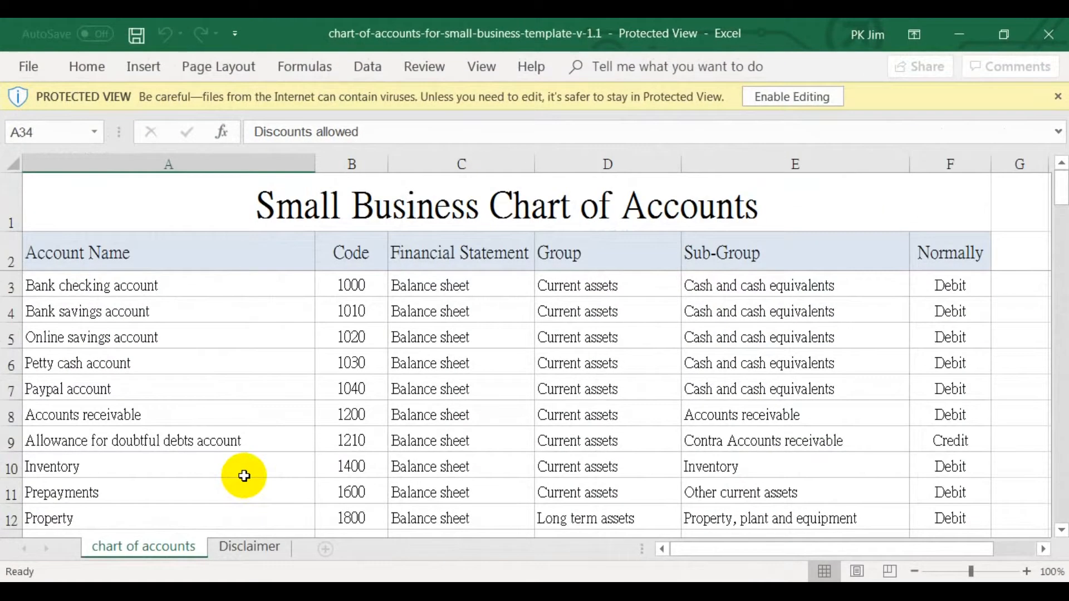
drag(66, 251, 950, 346)
right_click(274, 267)
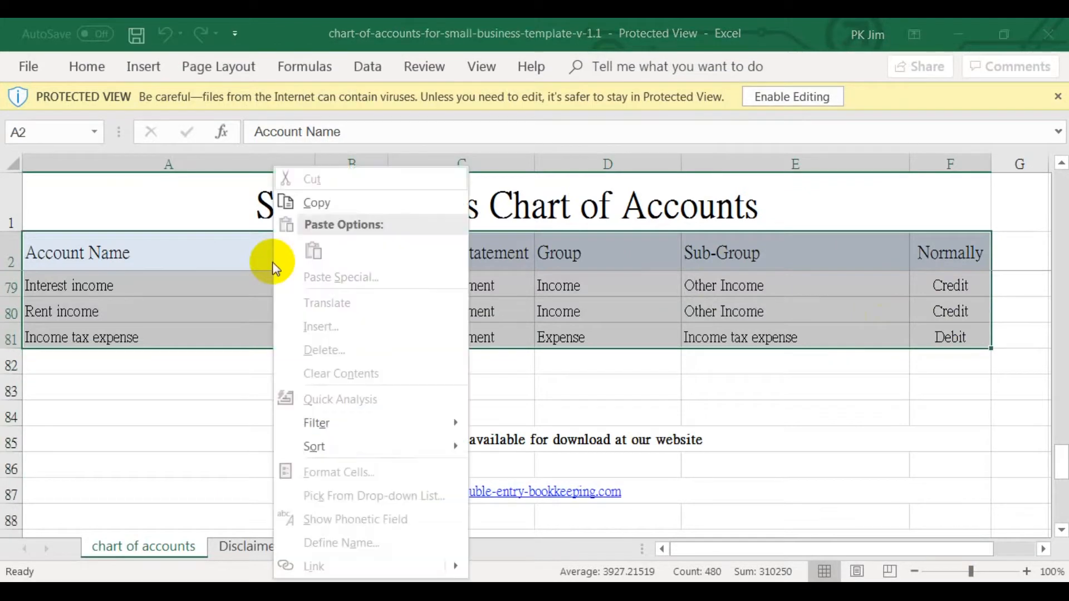
click(310, 202)
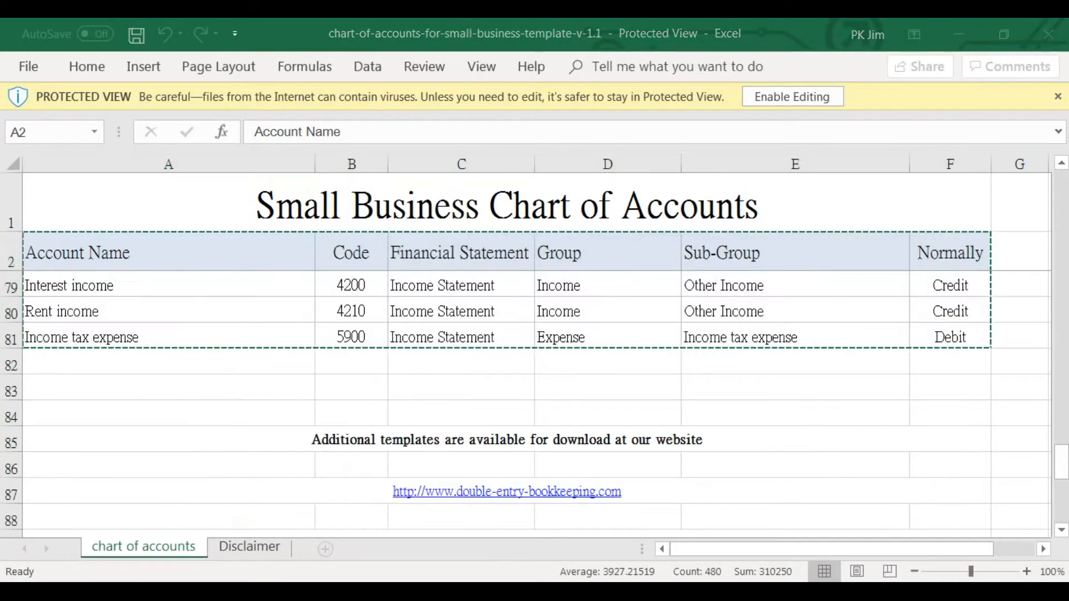
Paste the copied account table into the Chart of Account sheet of Book1, starting at A2.
click(230, 529)
right_click(60, 177)
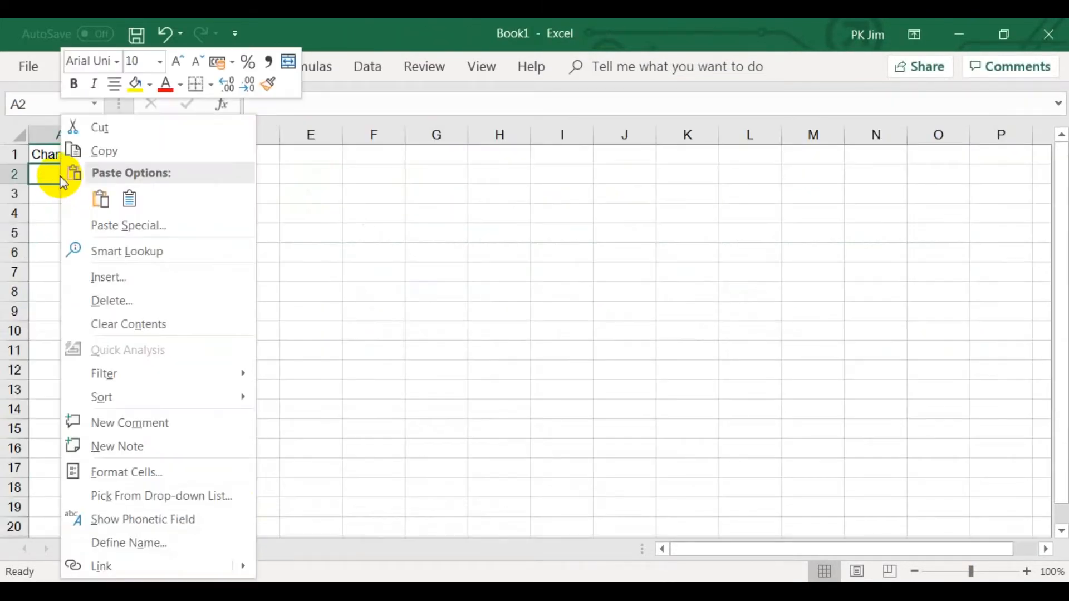
click(101, 199)
click(68, 202)
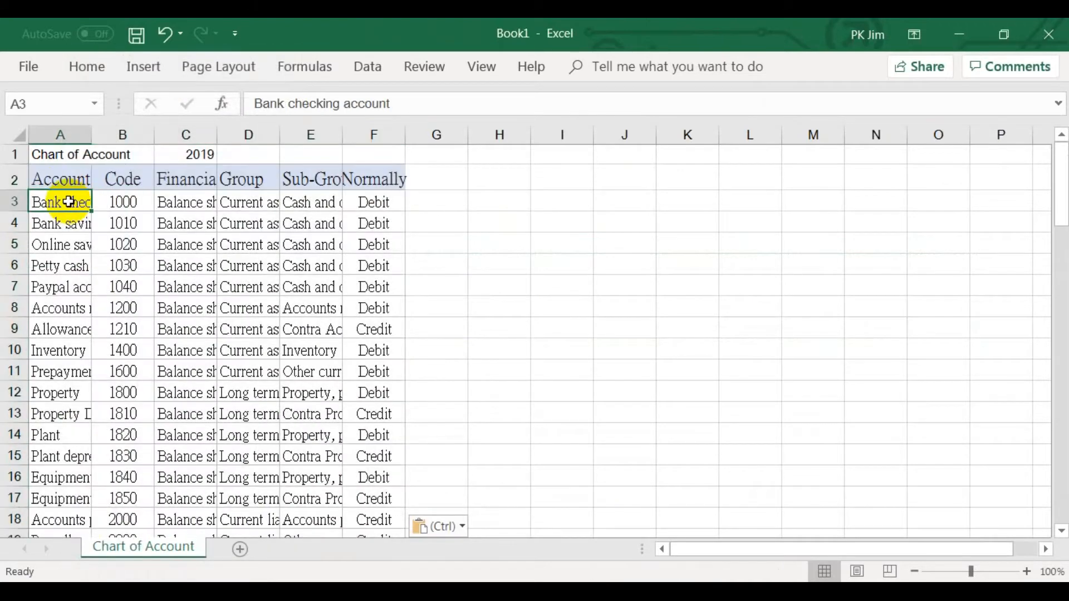
Fit all column widths on the Chart of Account sheet to their contents and look over the account list.
click(17, 135)
double_click(92, 134)
click(401, 273)
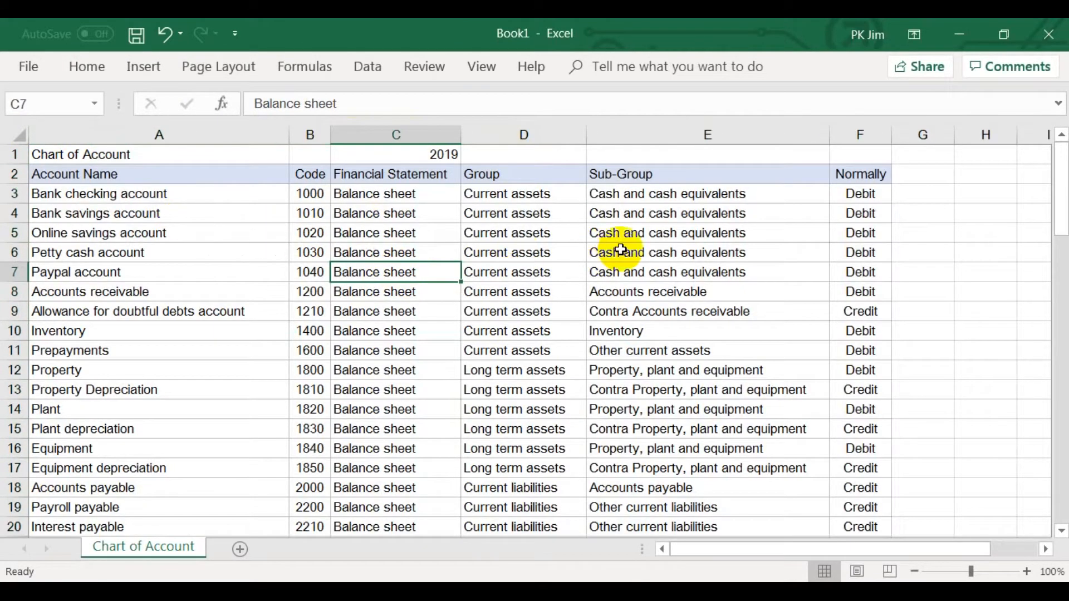
scroll(620, 250, down, 2)
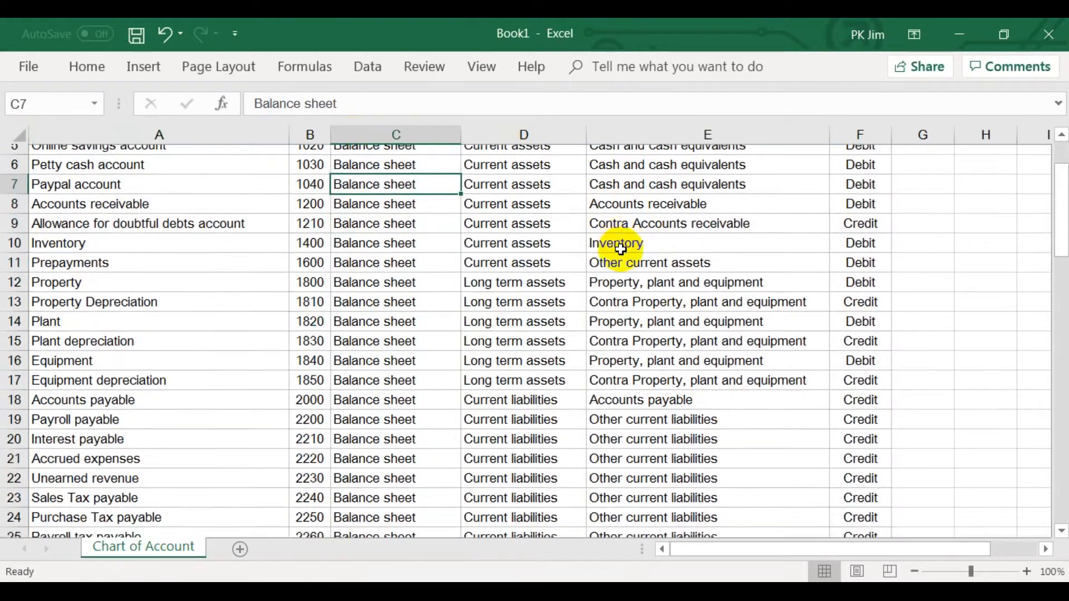
scroll(621, 250, up, 2)
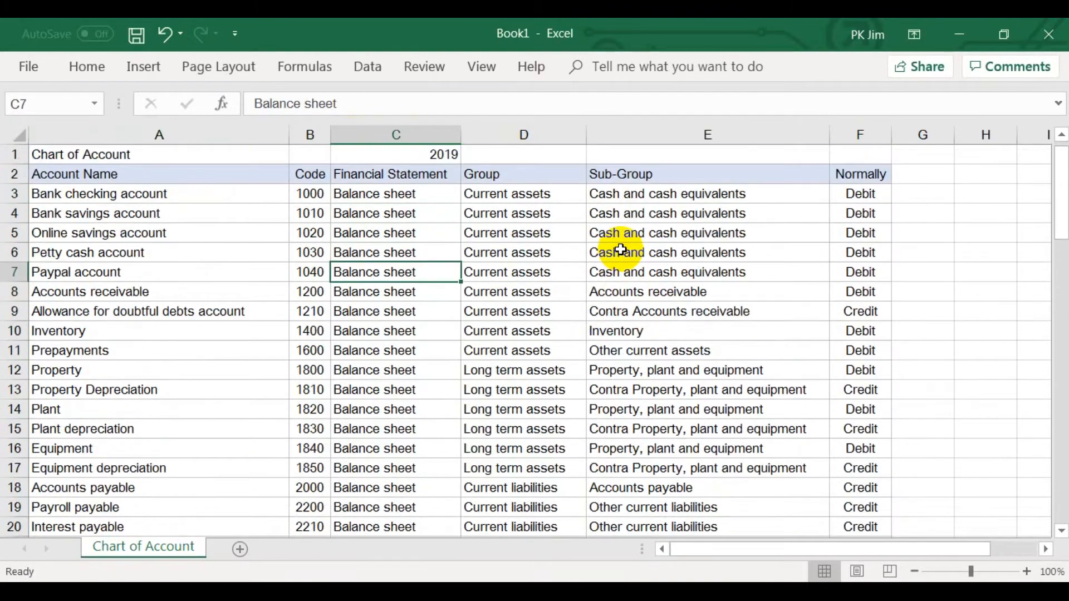
Define the workbook-scoped name List_Account_Name for the account names in A3:A81 of the Chart of Account sheet.
click(83, 190)
drag(83, 190, 90, 310)
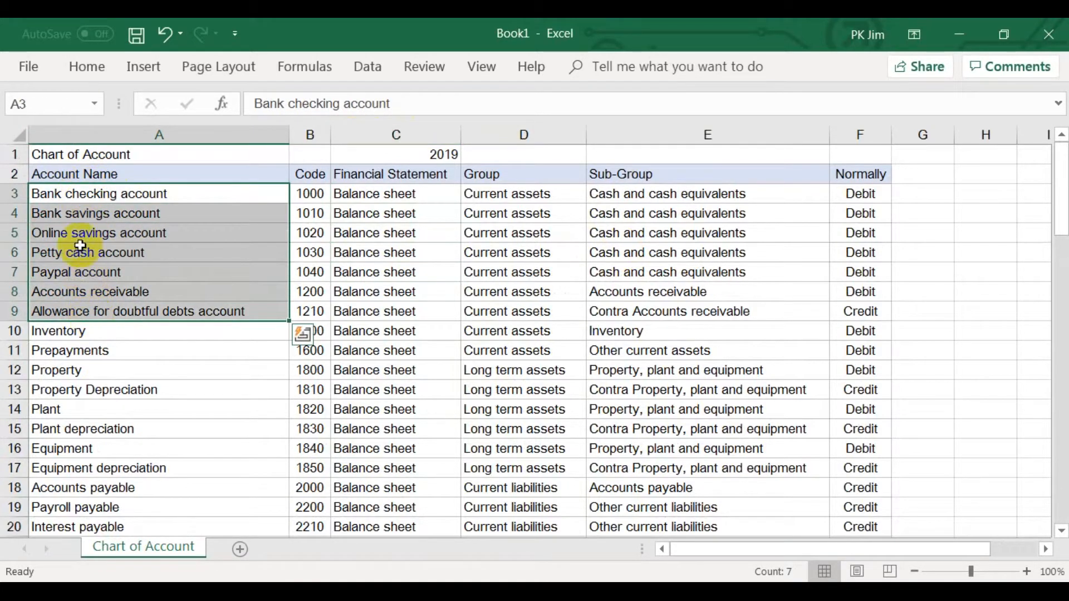
click(80, 193)
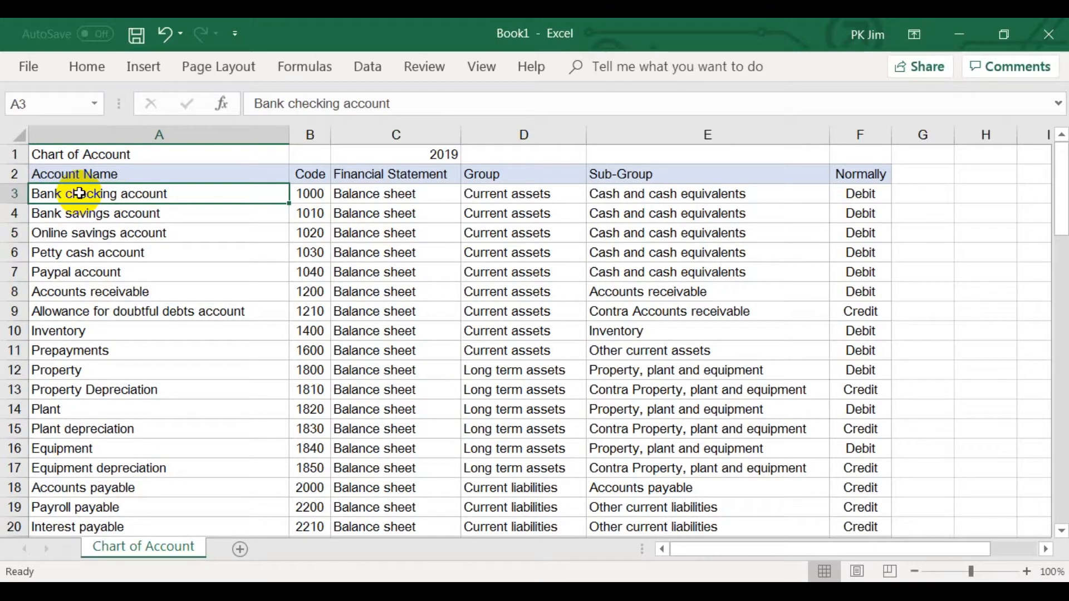
key(ctrl+shift+Down)
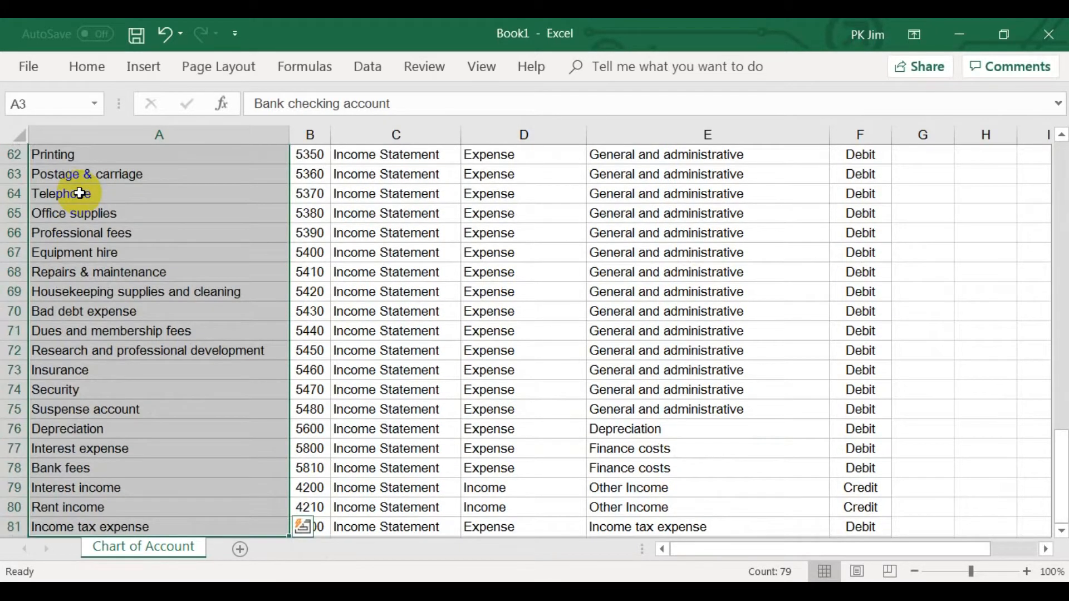
right_click(80, 192)
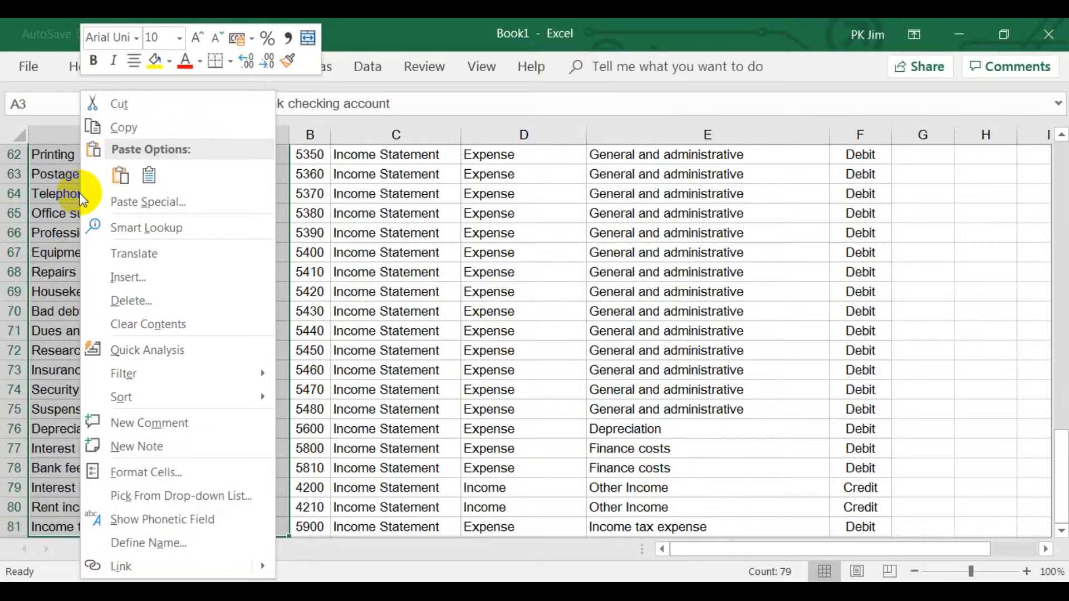
click(145, 543)
drag(148, 376, 302, 196)
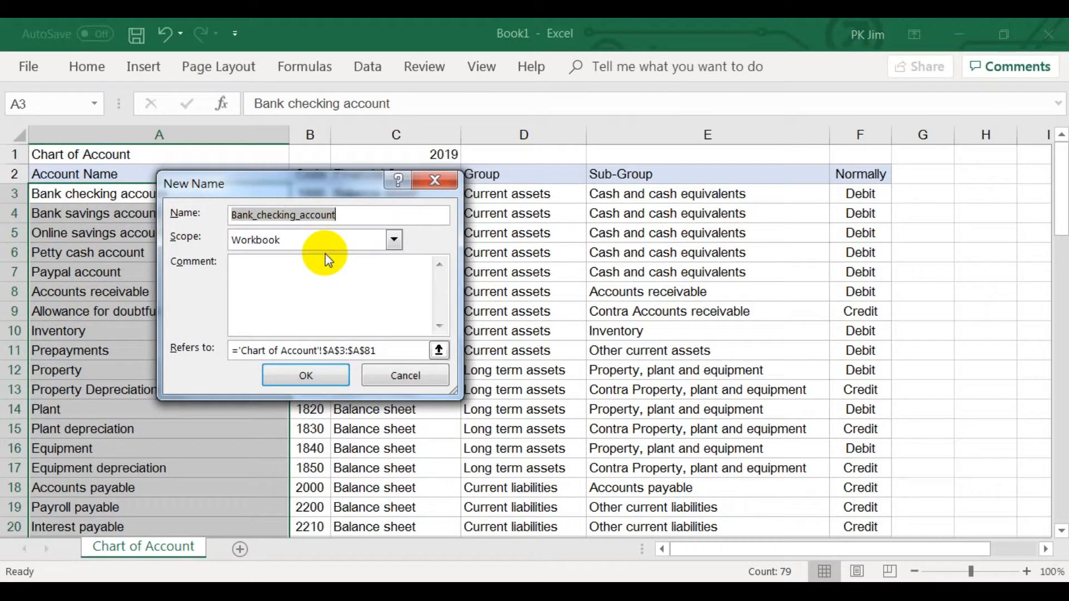
text(Account_Name)
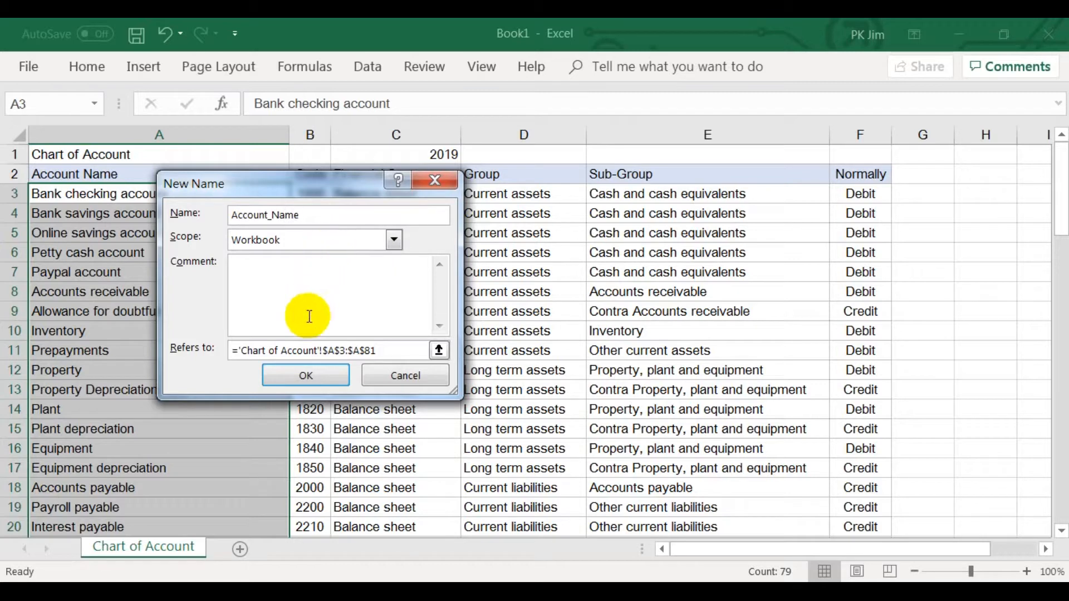
text(list_)
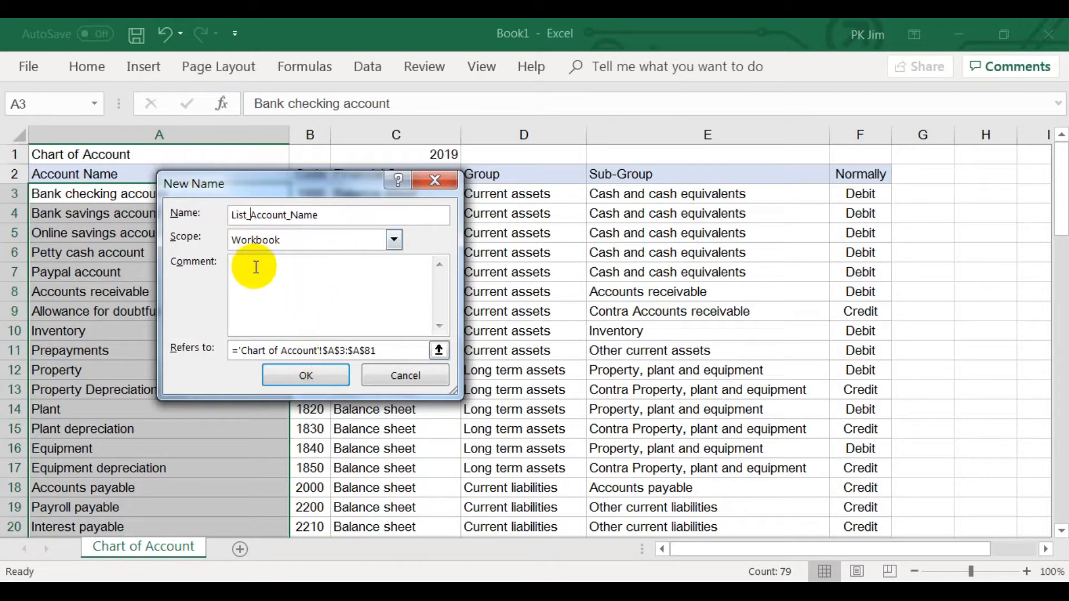
click(302, 376)
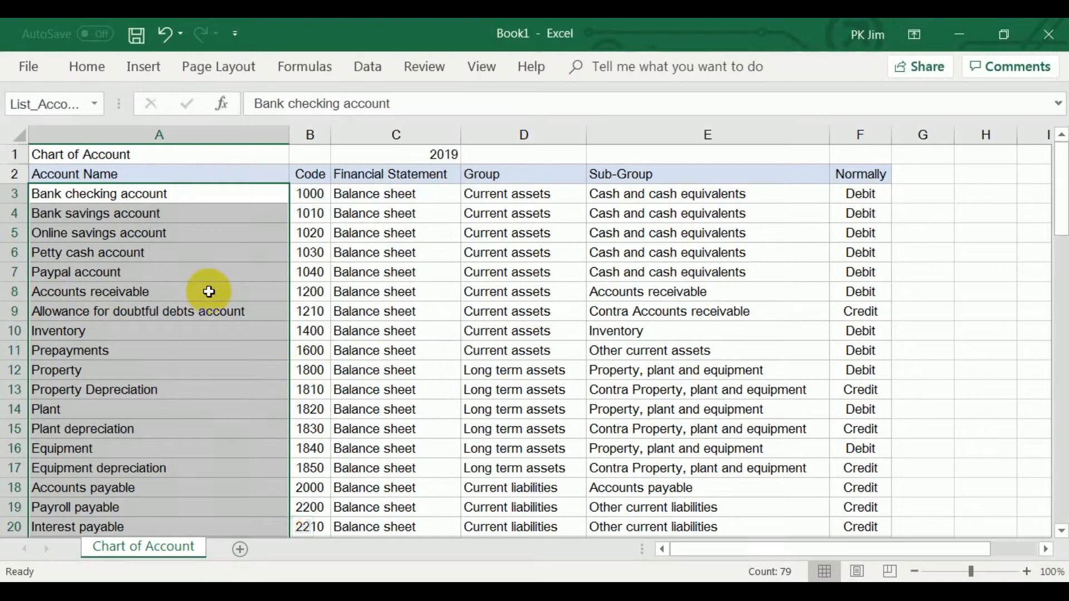
Add a new worksheet and rename it Transaction Type.
click(209, 292)
click(246, 552)
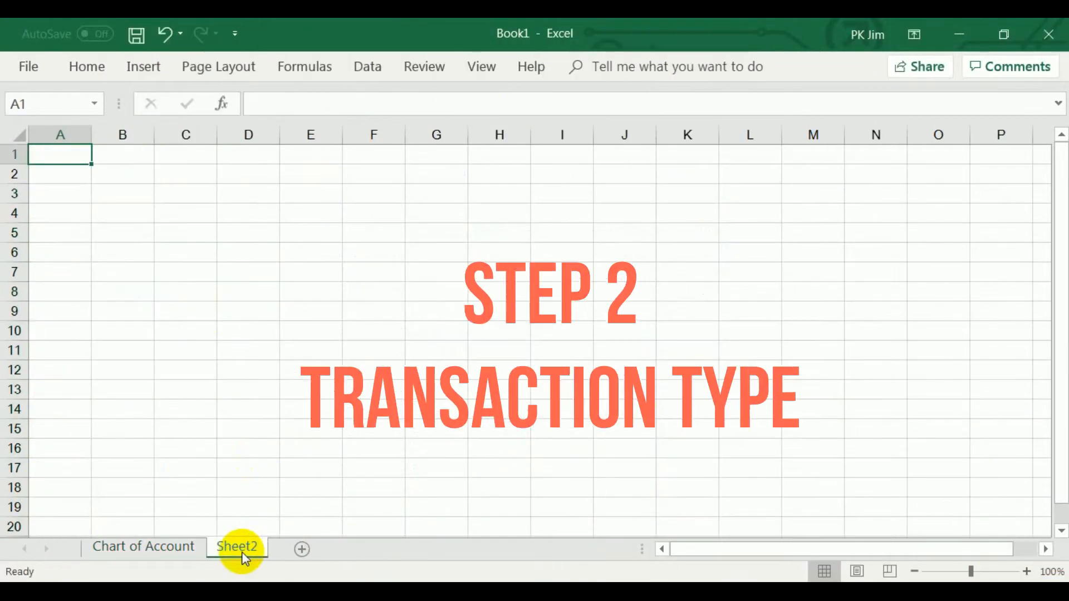
double_click(241, 552)
text(Tran)
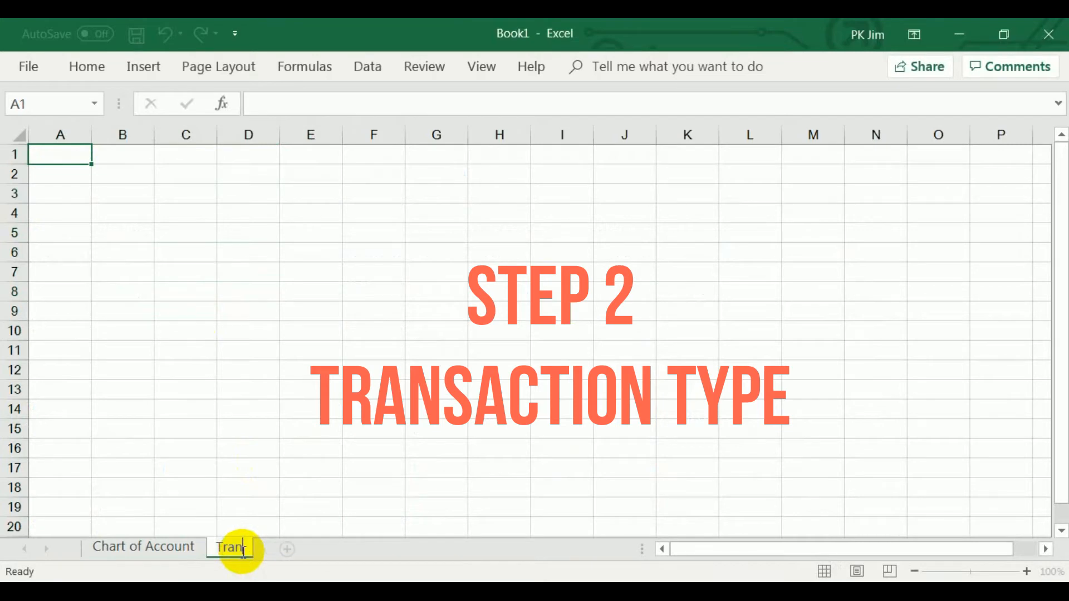
text(saction Type)
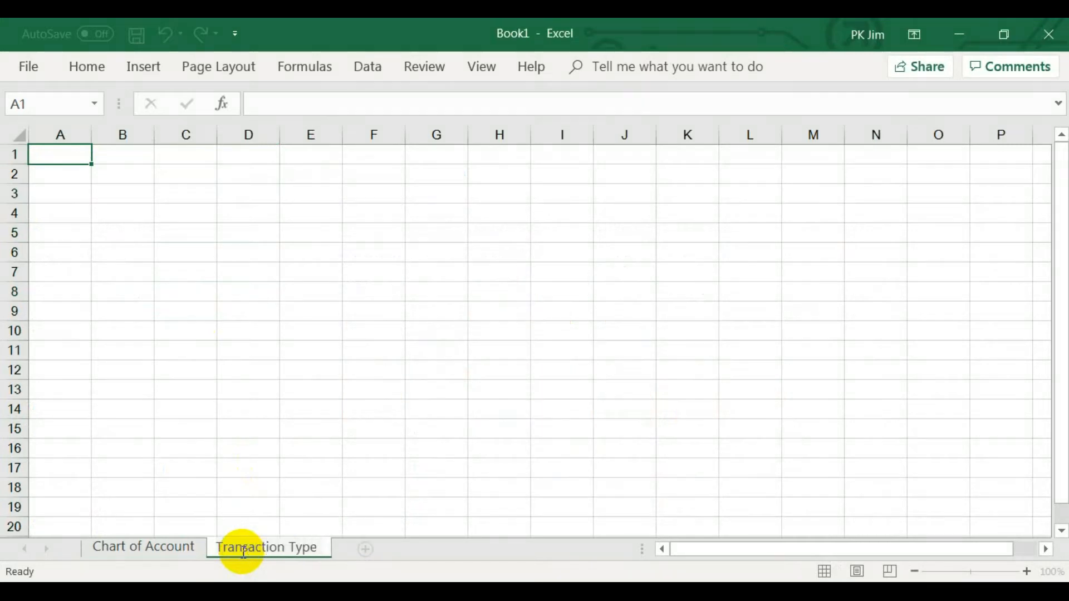
key(Return)
text(Transaction Type)
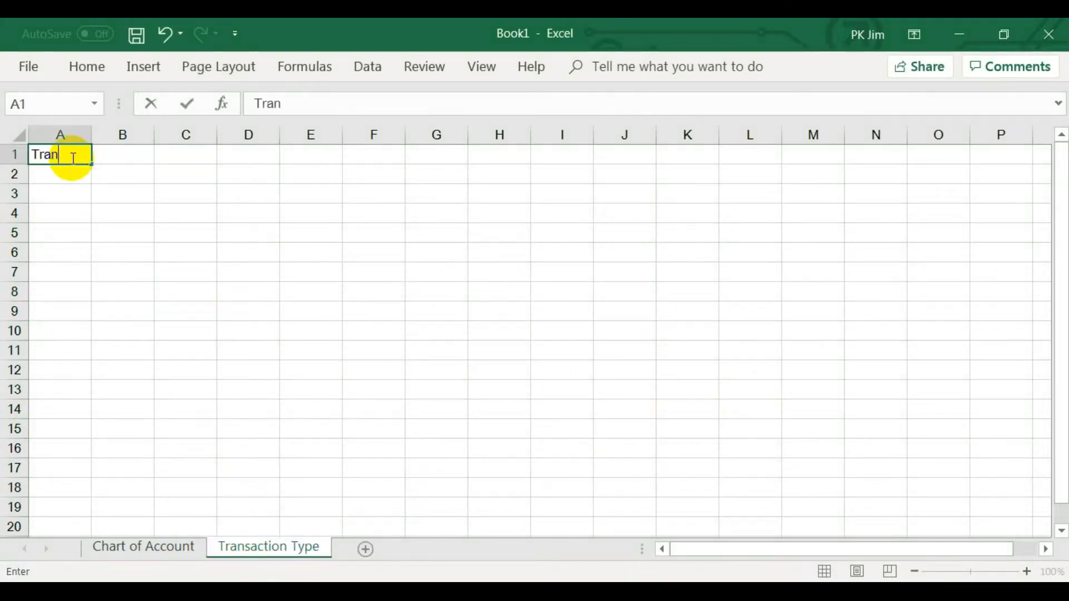
Enter the headers Transaction Type, Debit Account and Credit Account in A1:C1.
key(Tab)
text(Debit Account)
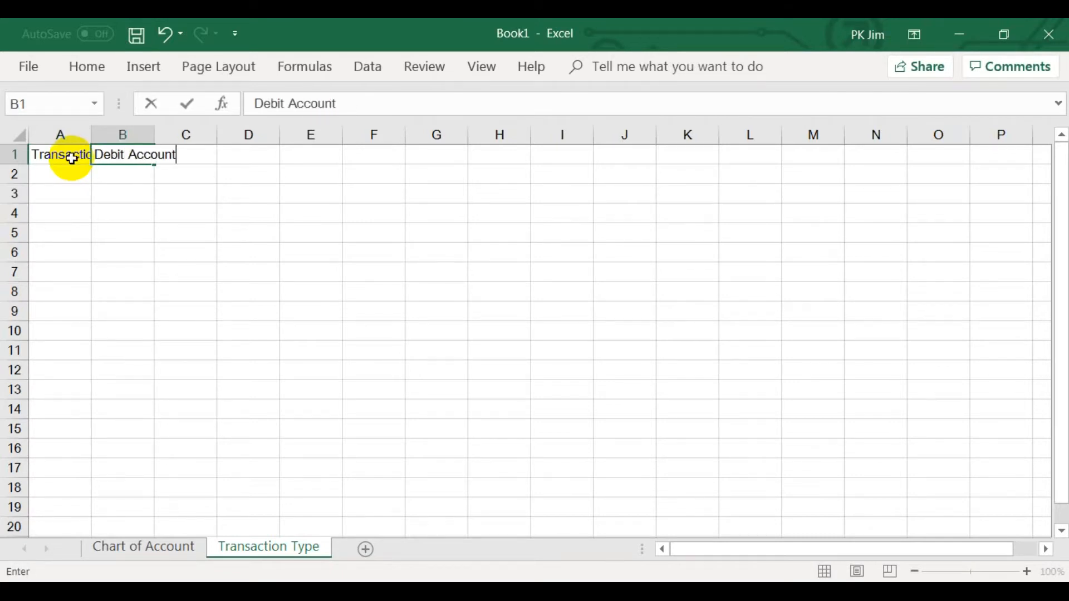
key(Tab)
text(Credit Account)
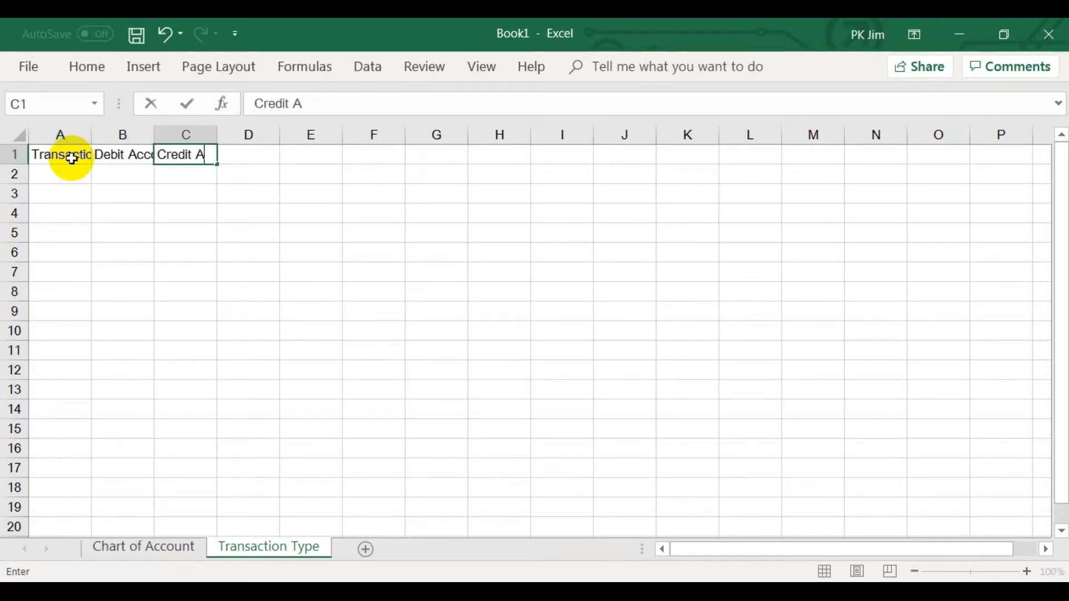
key(Down)
Make the headers in A1:C1 bold and fit columns A to C to their contents.
drag(71, 158, 208, 156)
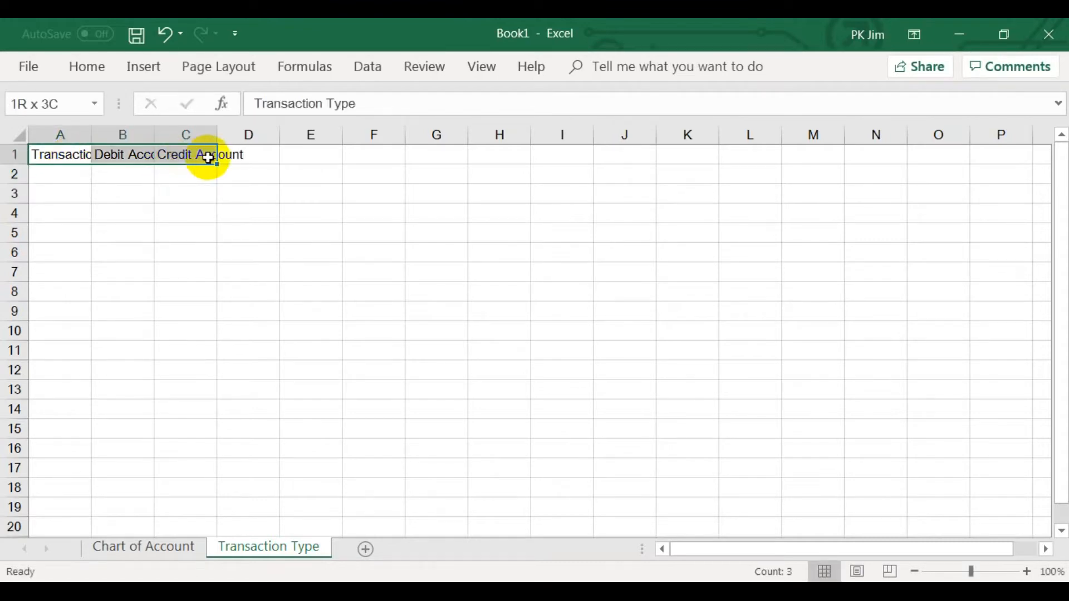
right_click(208, 155)
click(226, 72)
drag(52, 135, 208, 127)
double_click(215, 130)
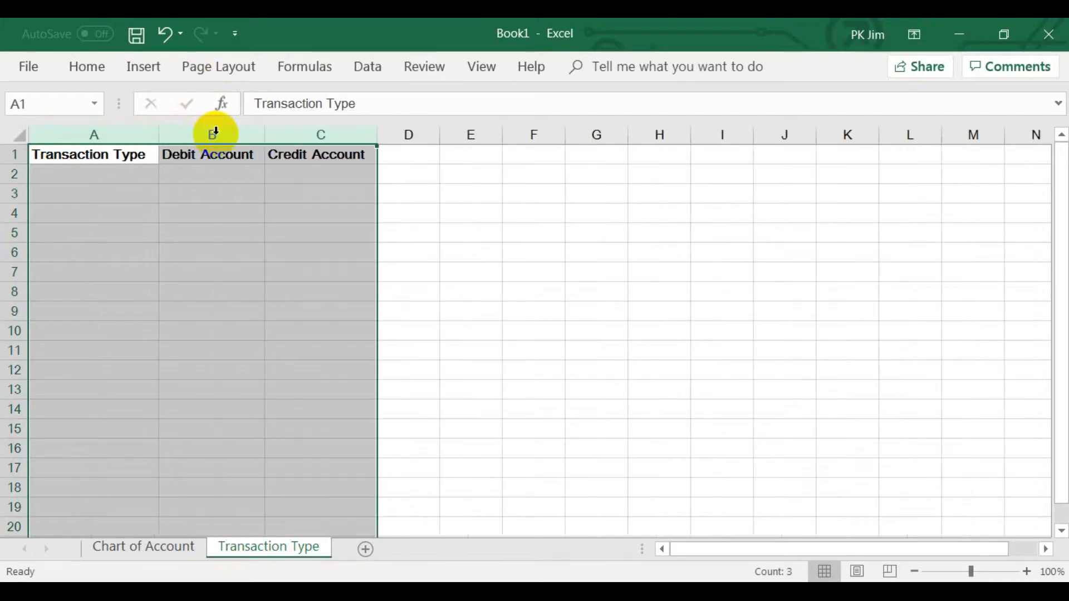
Enter Buy Fix Asset in A2 as the first transaction type.
click(147, 173)
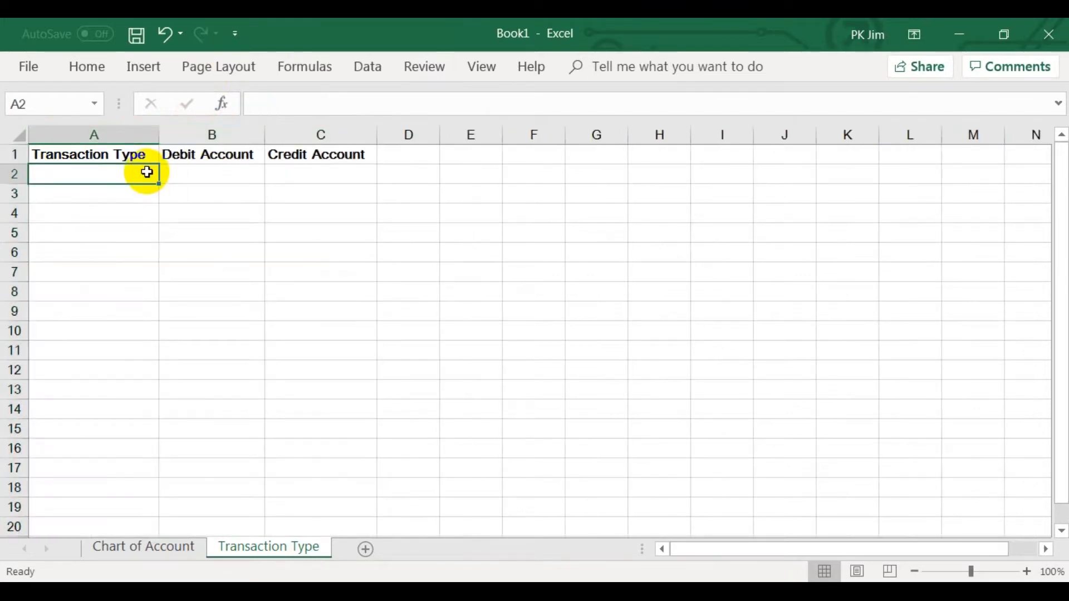
text(Buy)
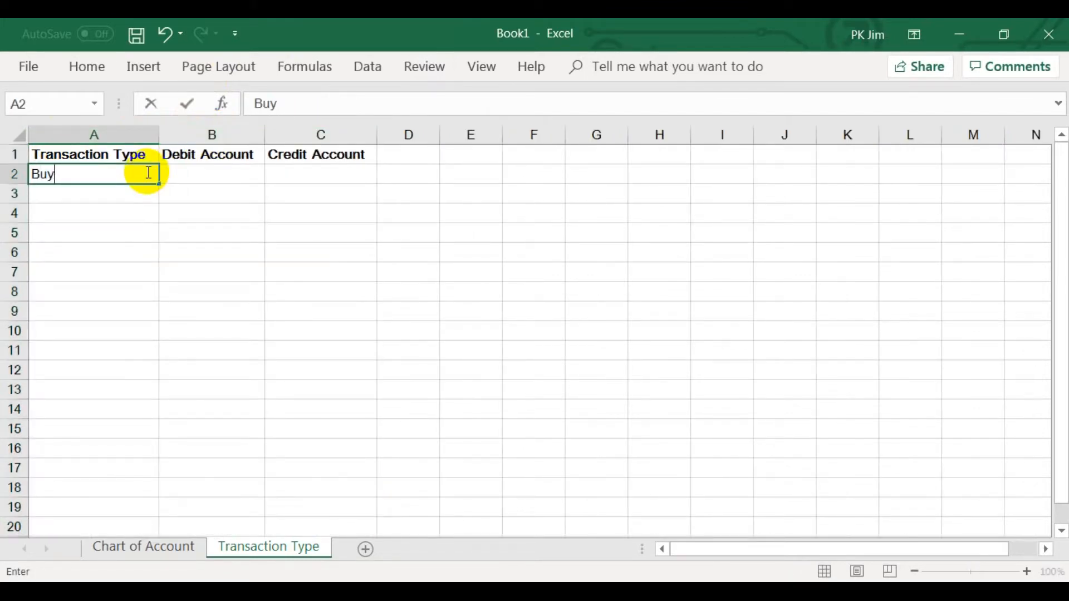
text( Fix Asset)
key(Tab)
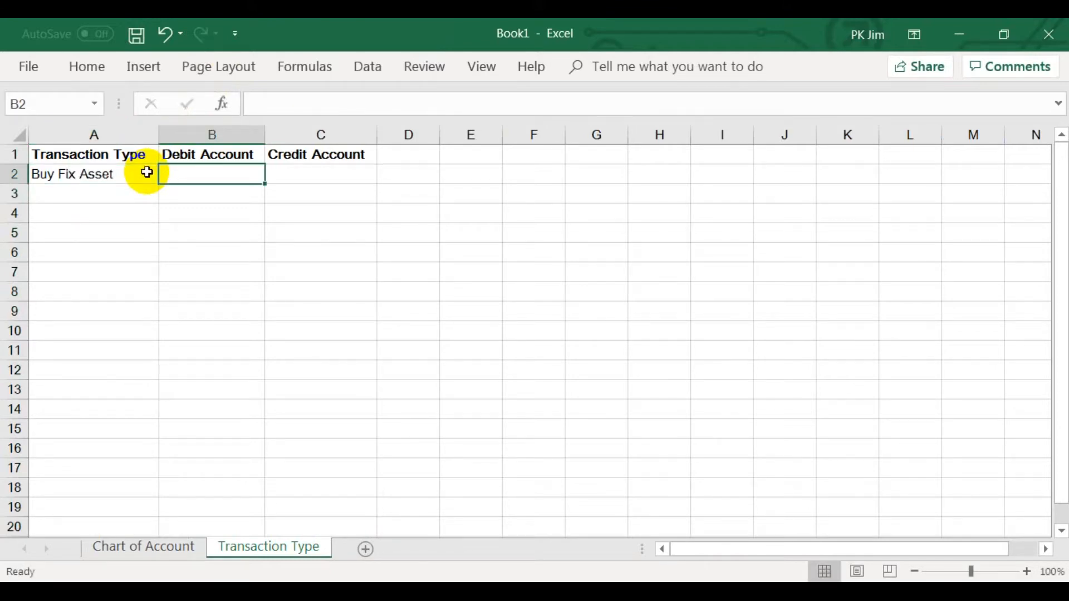
Apply list data validation with the source =List_Account_Name to the Debit Account column and check the account choices in B2.
click(211, 133)
click(364, 68)
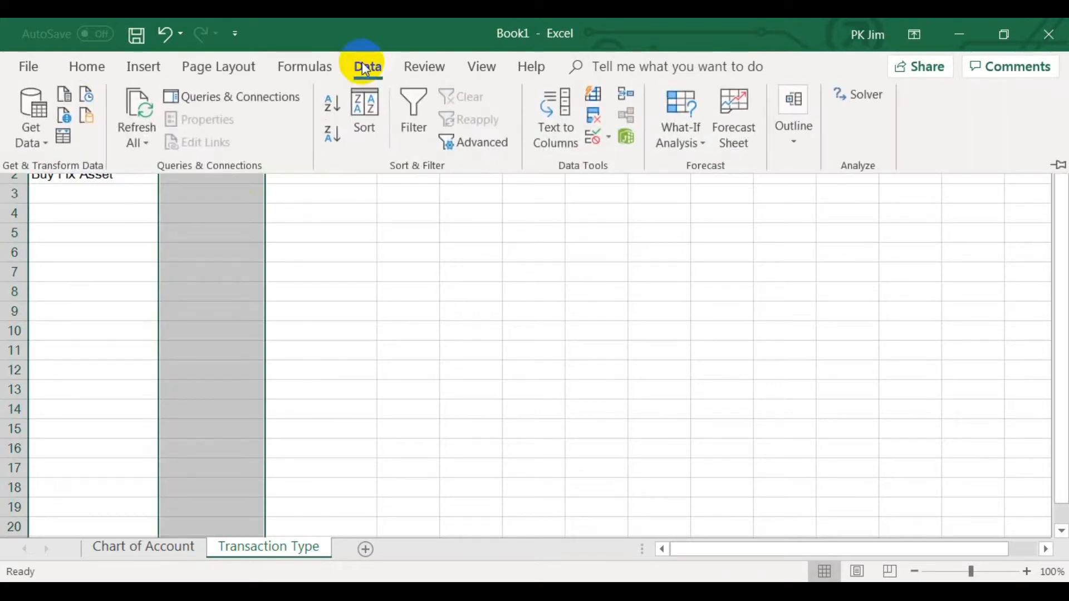
click(593, 140)
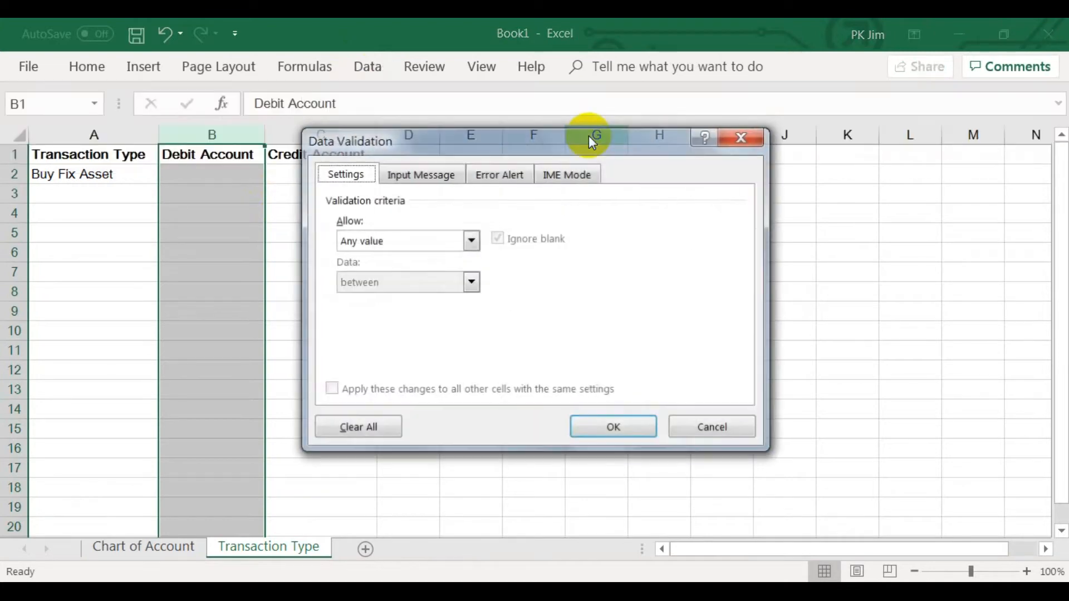
click(471, 241)
click(462, 295)
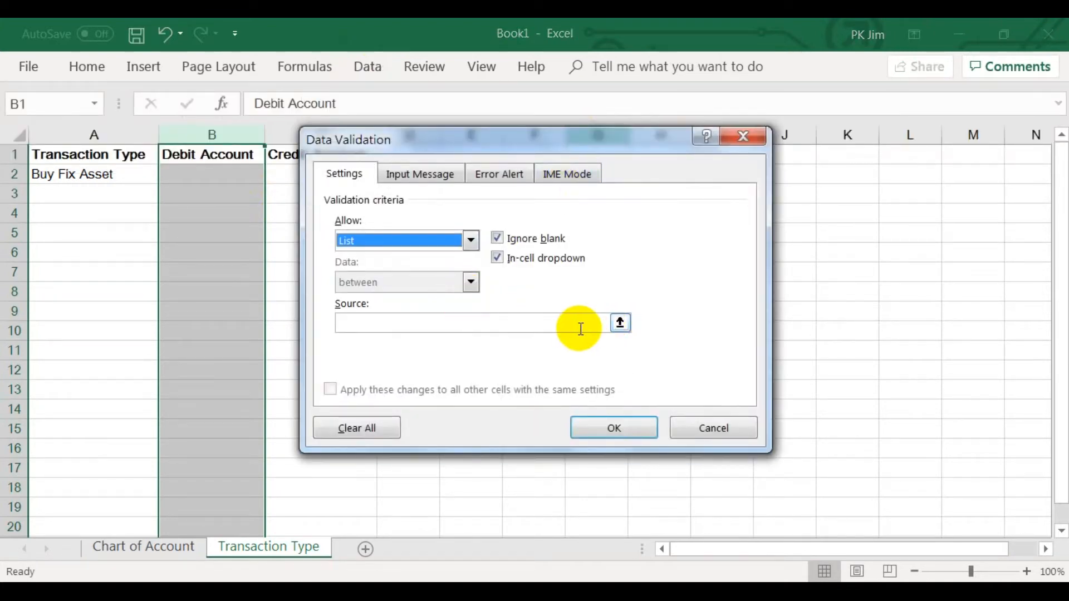
click(602, 325)
text(=List_Account_Name)
click(638, 424)
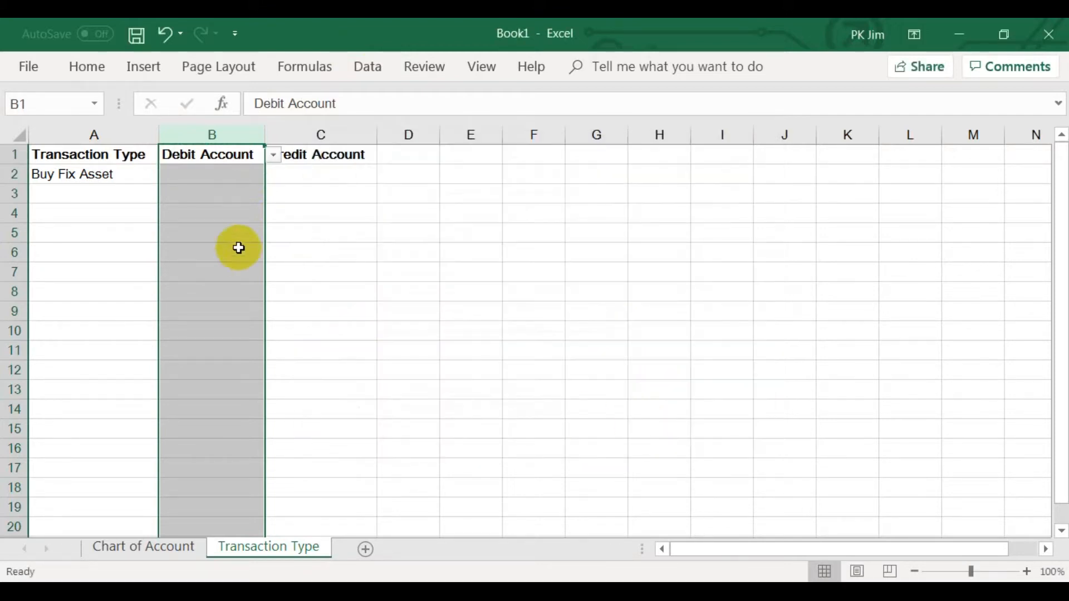
click(257, 172)
click(273, 175)
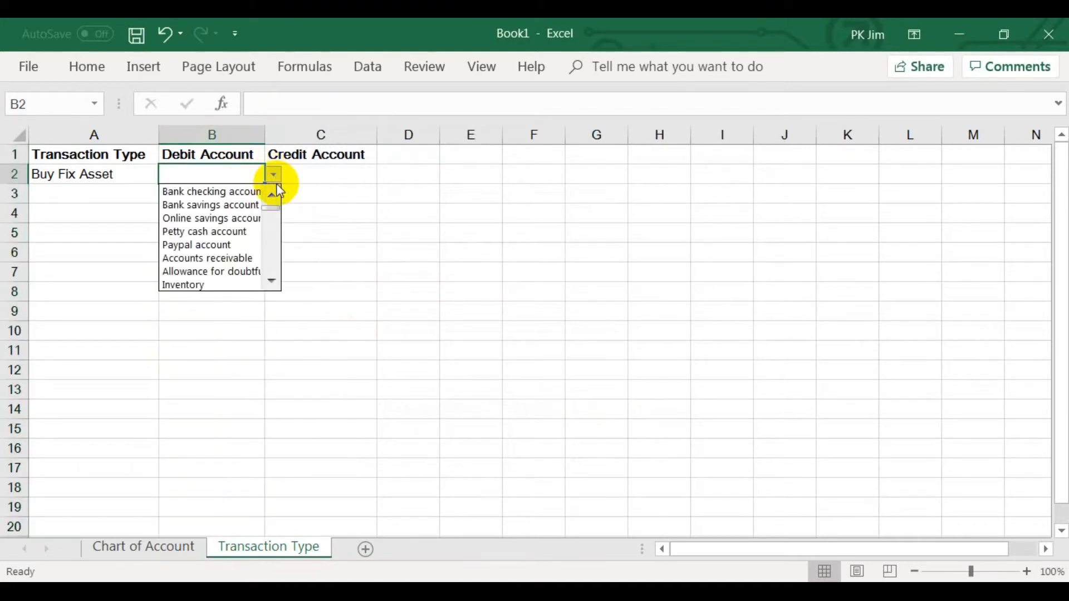
click(274, 178)
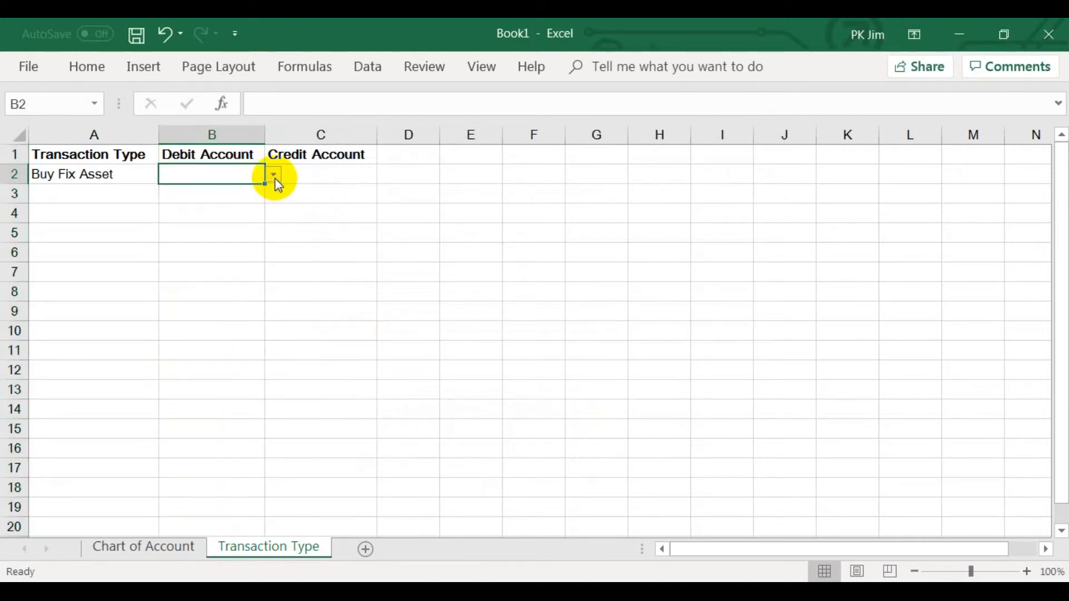
Add Dummy Account as a new account name in A82 of the Chart of Account sheet.
click(143, 546)
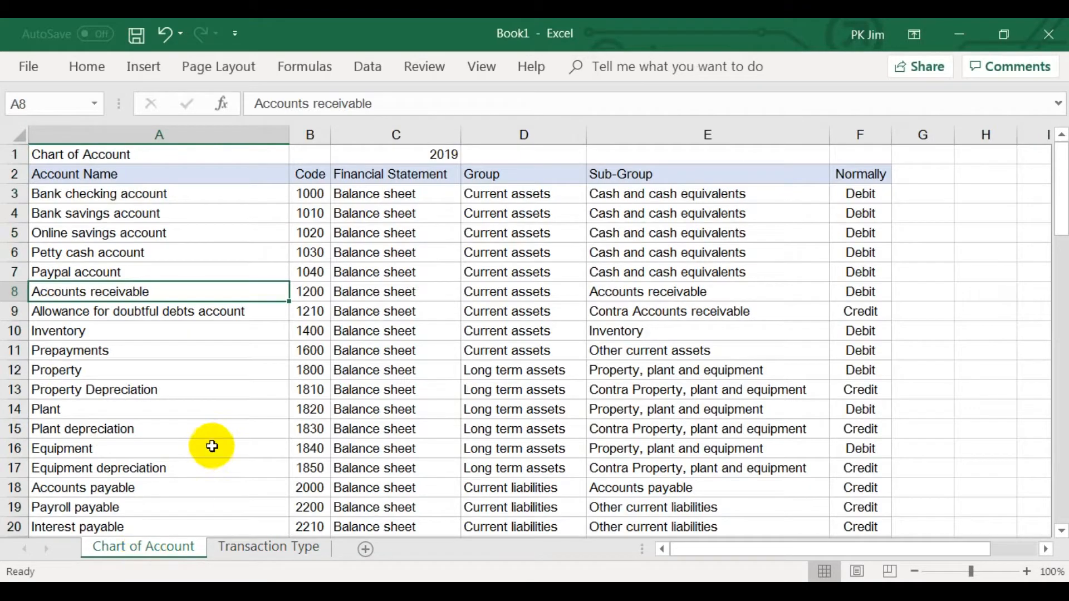
scroll(212, 444, down, 1)
key(End)
key(Down)
scroll(212, 444, down, 1)
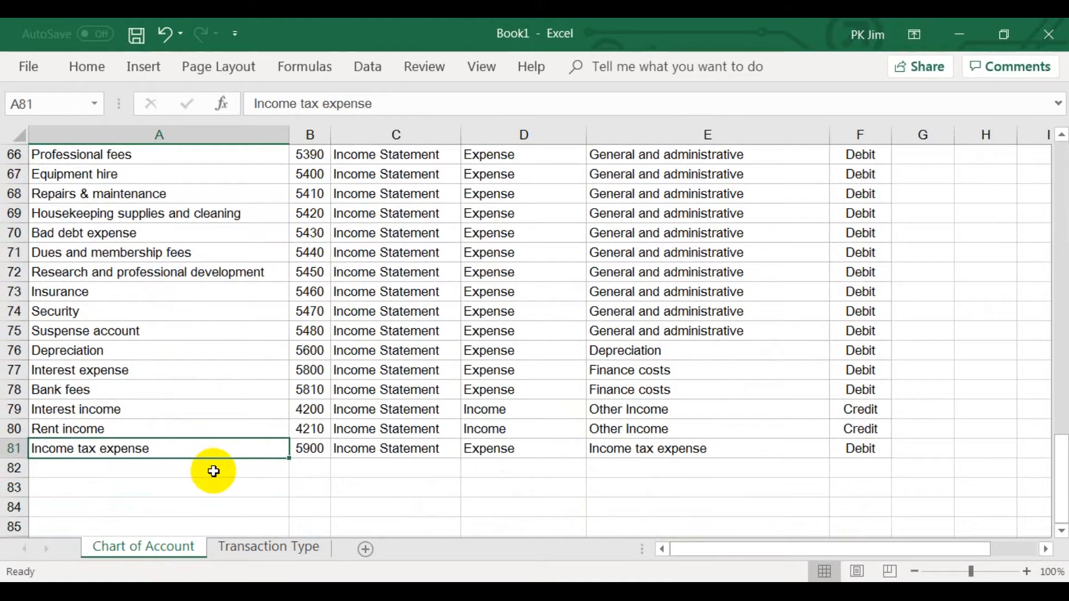
click(211, 471)
text(Dum)
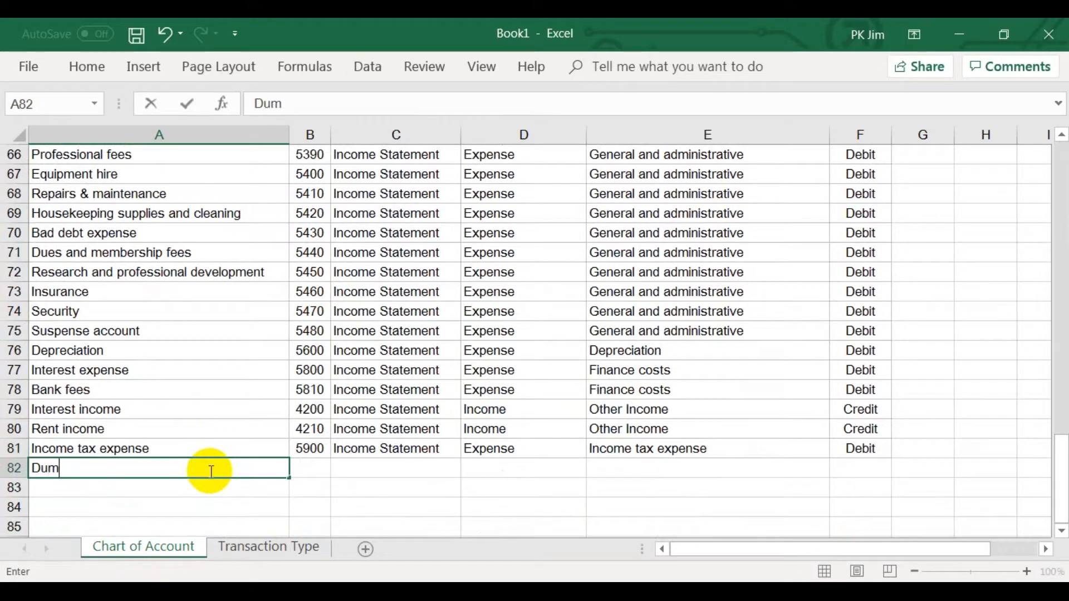
text(my Account)
key(Tab)
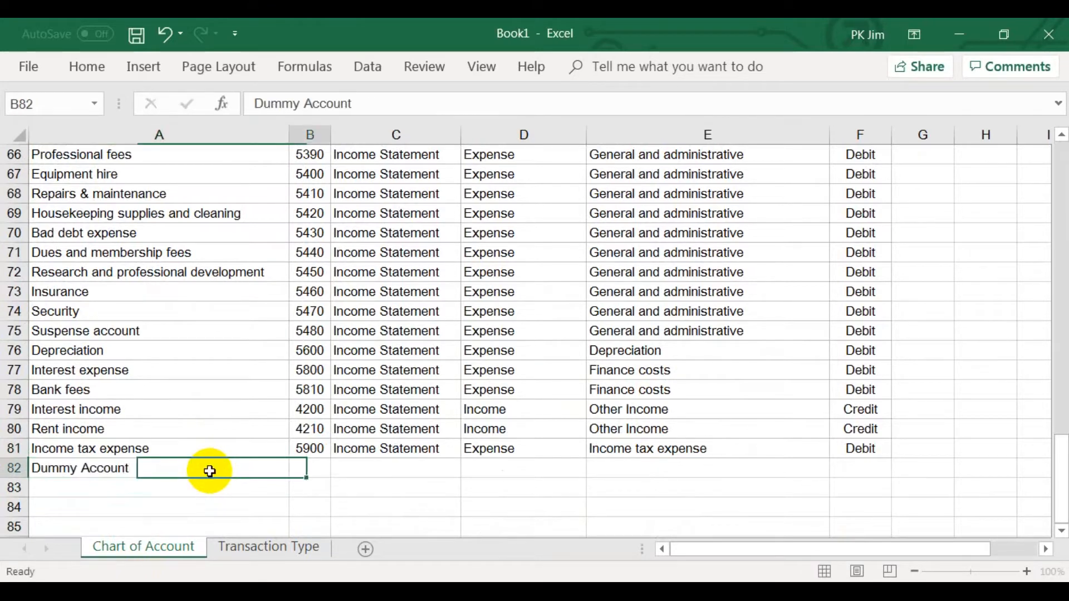
Check whether the Debit Account choices in B2 of the Transaction Type sheet include Dummy Account.
click(282, 548)
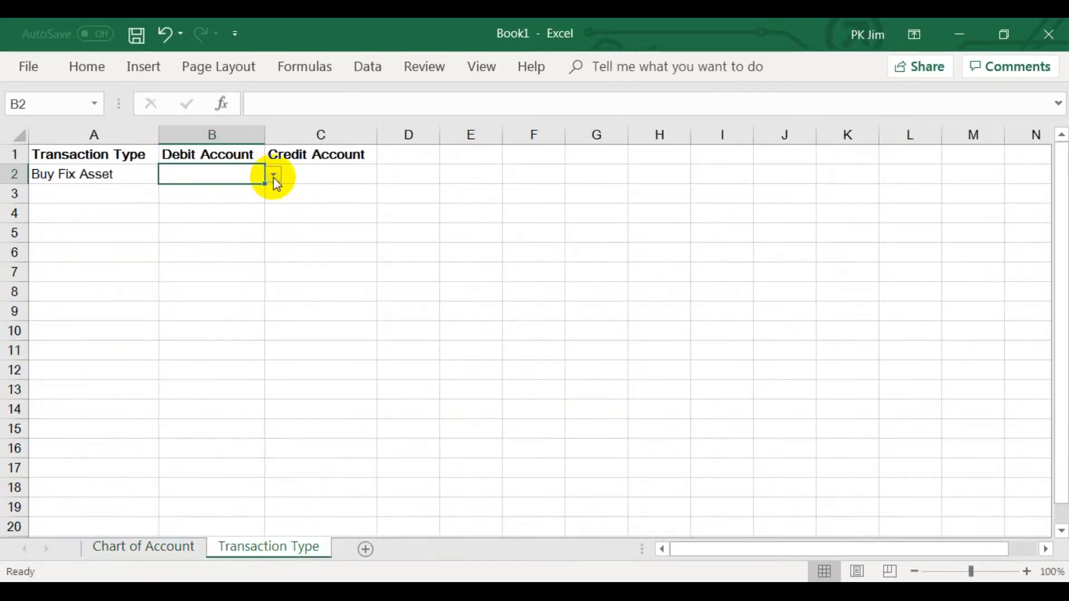
click(273, 175)
drag(275, 199, 276, 281)
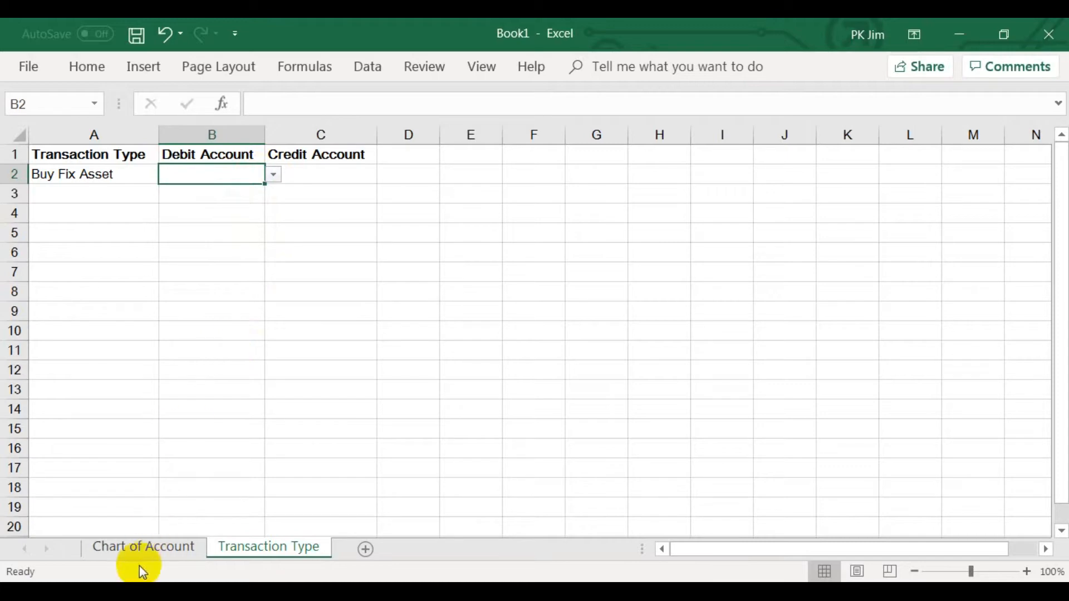
click(143, 548)
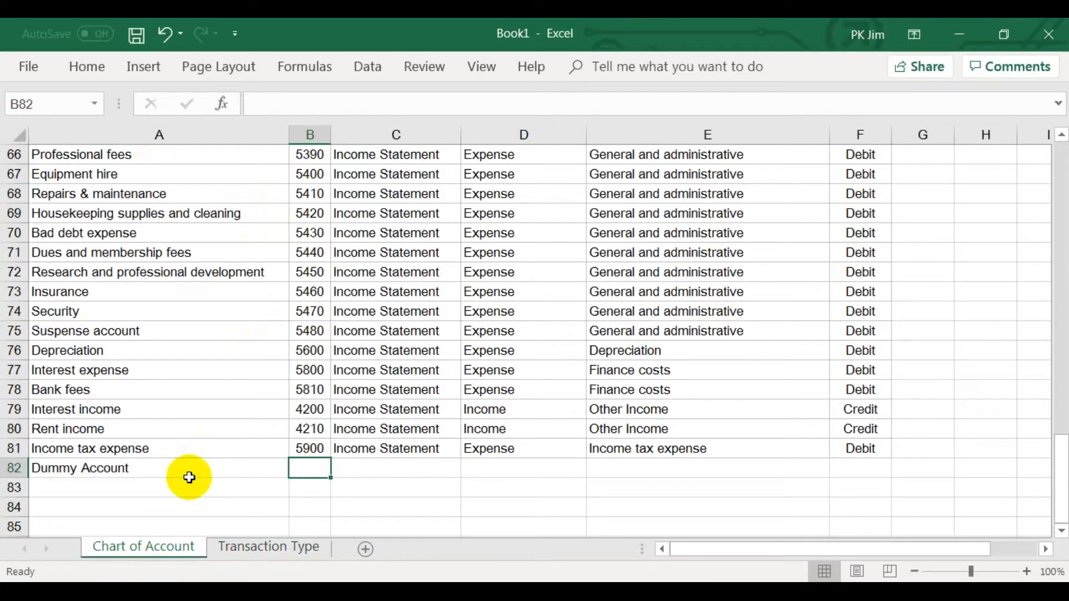
click(232, 546)
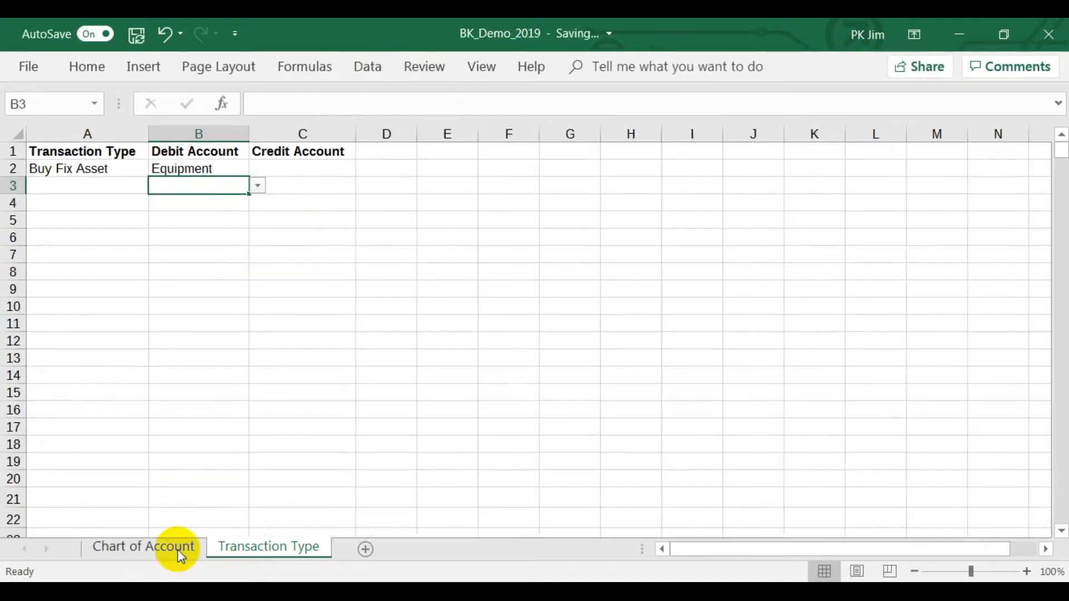
Redefine the name List_Account_Name as =OFFSET('Chart of Account'!$A$2,1,0,COUNTA('Chart of Account'!$A:$A)-2,1).
click(178, 550)
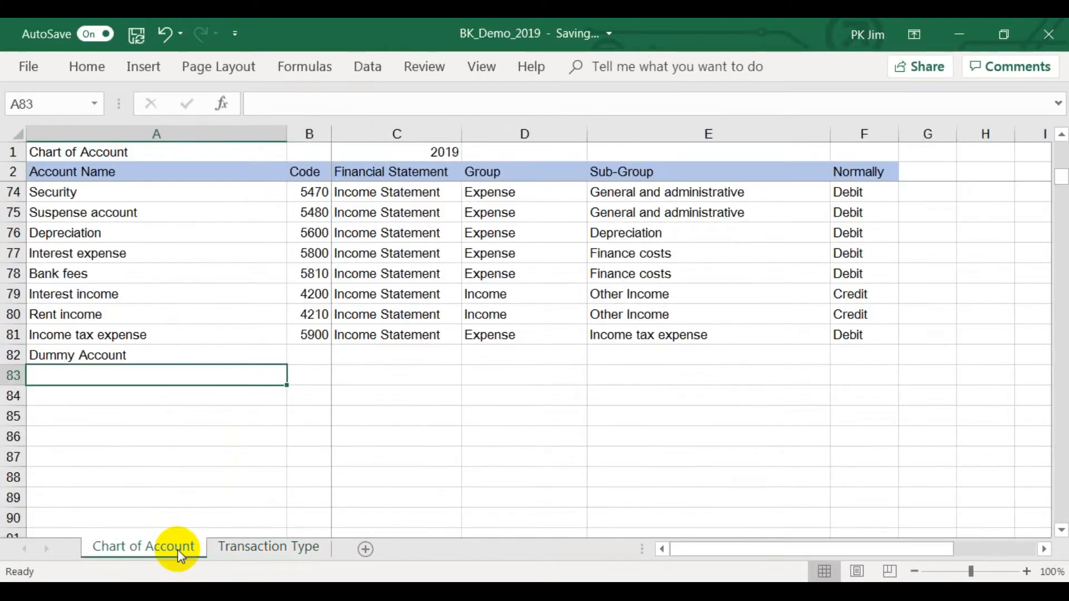
click(299, 68)
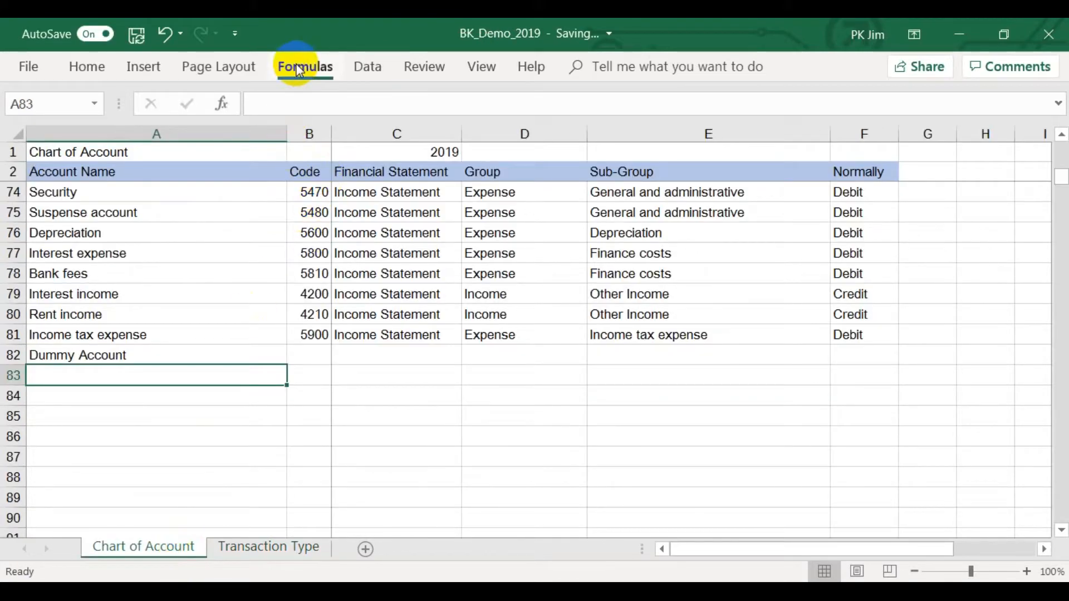
click(435, 142)
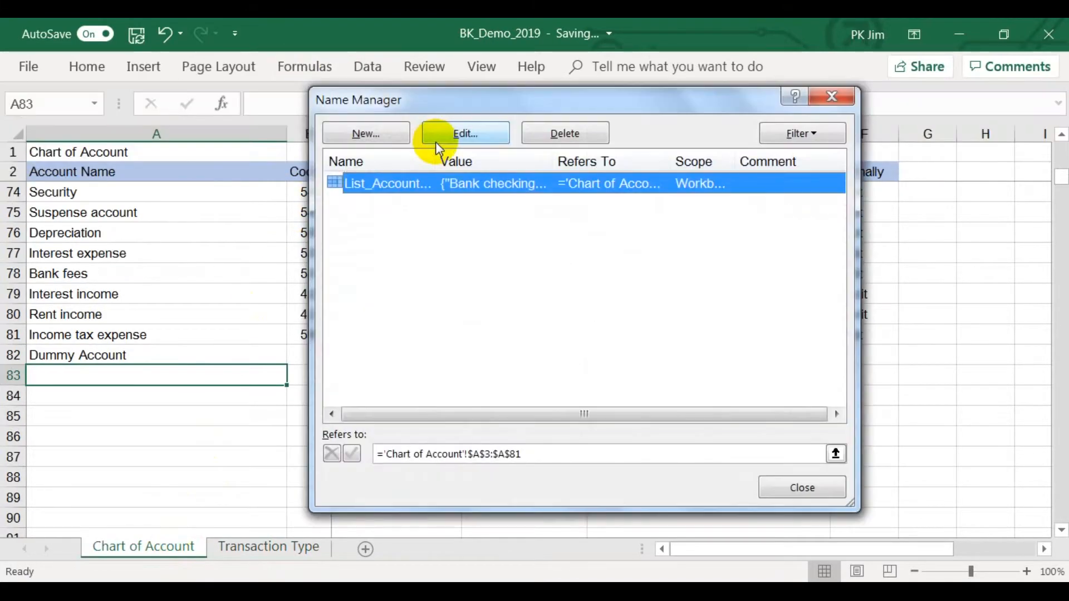
click(481, 139)
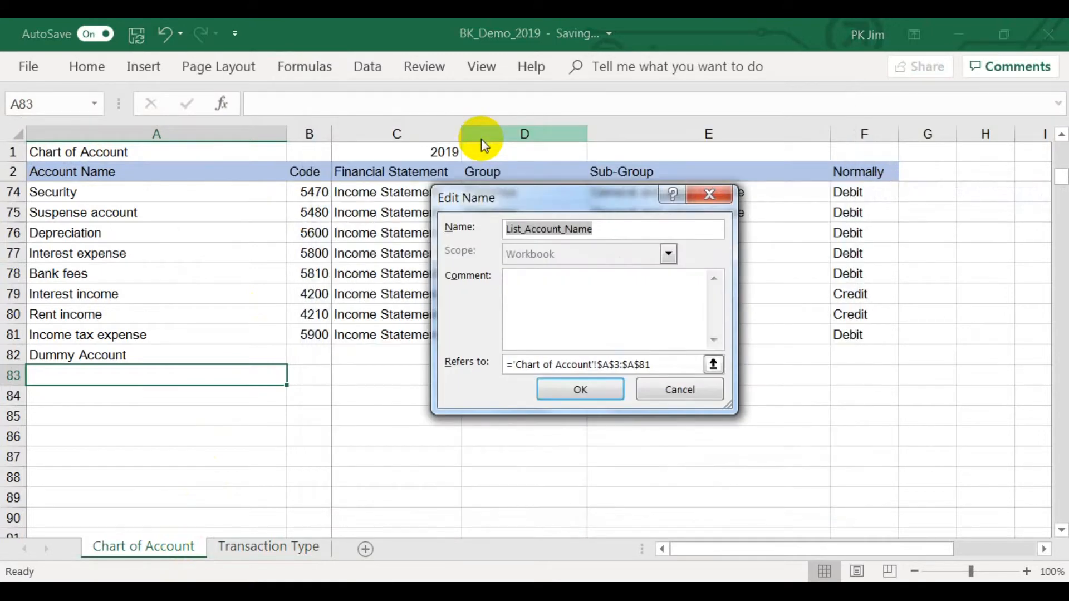
click(577, 365)
drag(646, 364, 494, 364)
text(=offset()
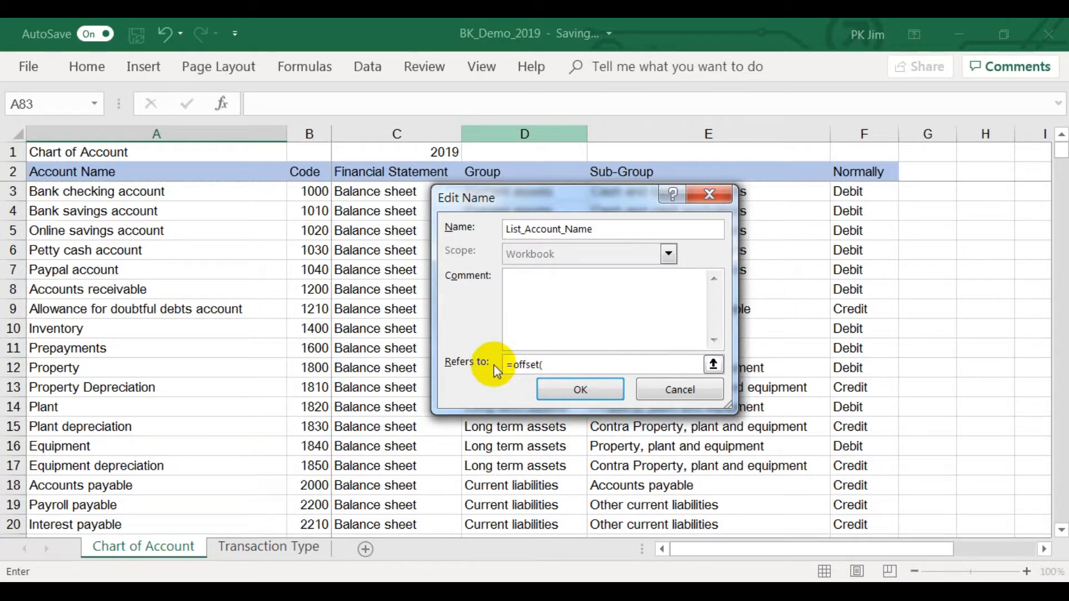
click(257, 173)
text(,1,)
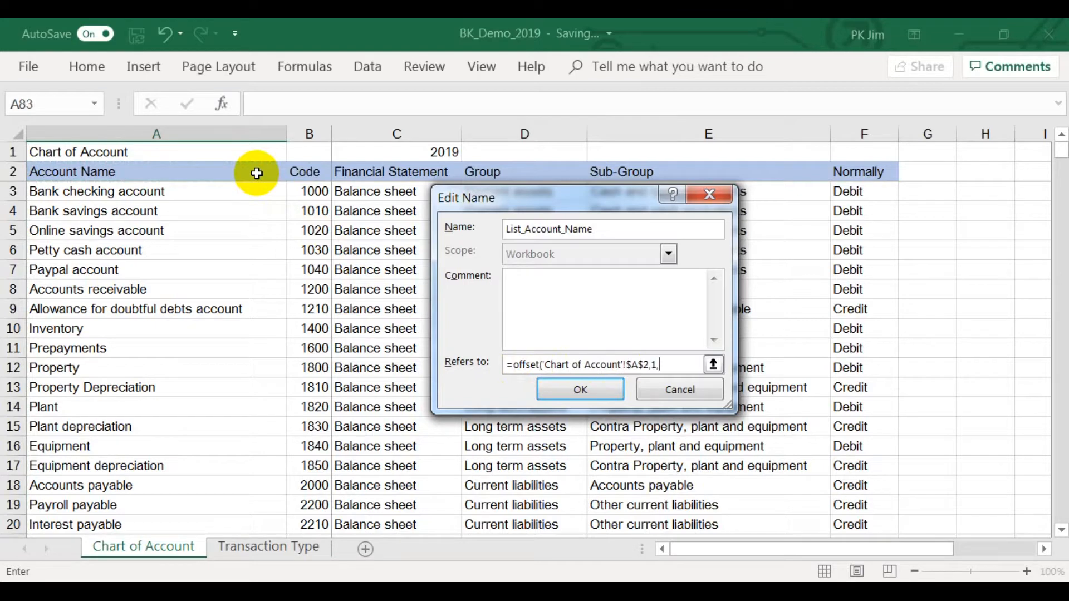
text(0,counta()
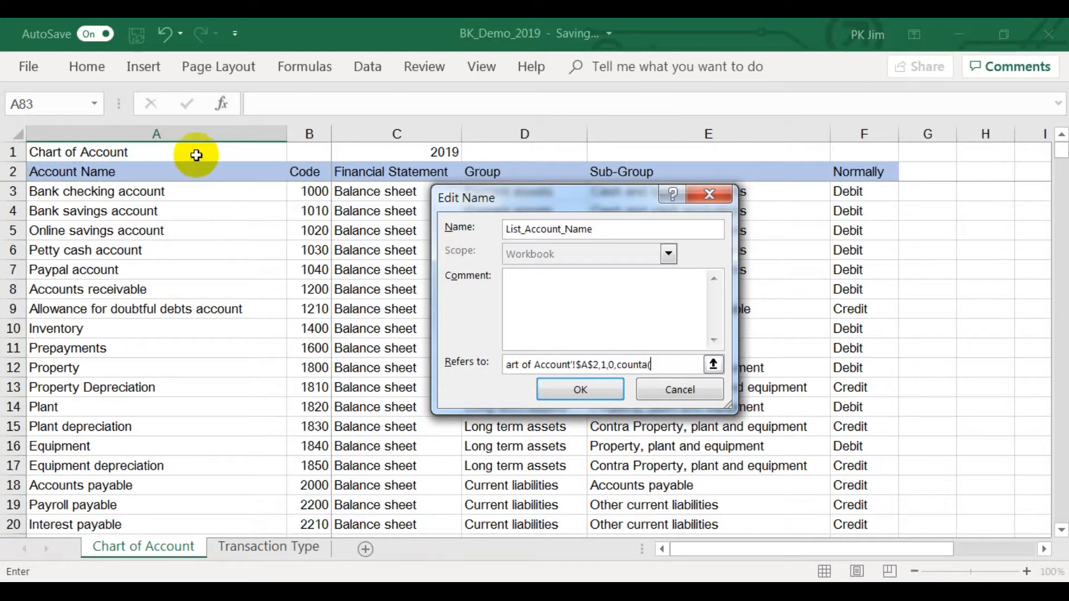
click(182, 134)
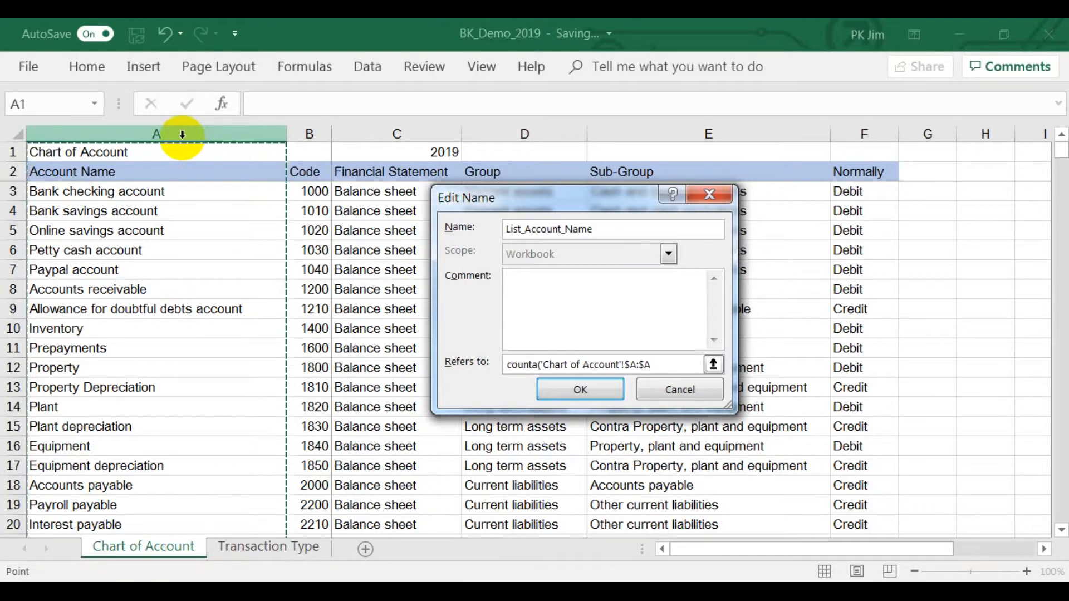
text()-2,1))
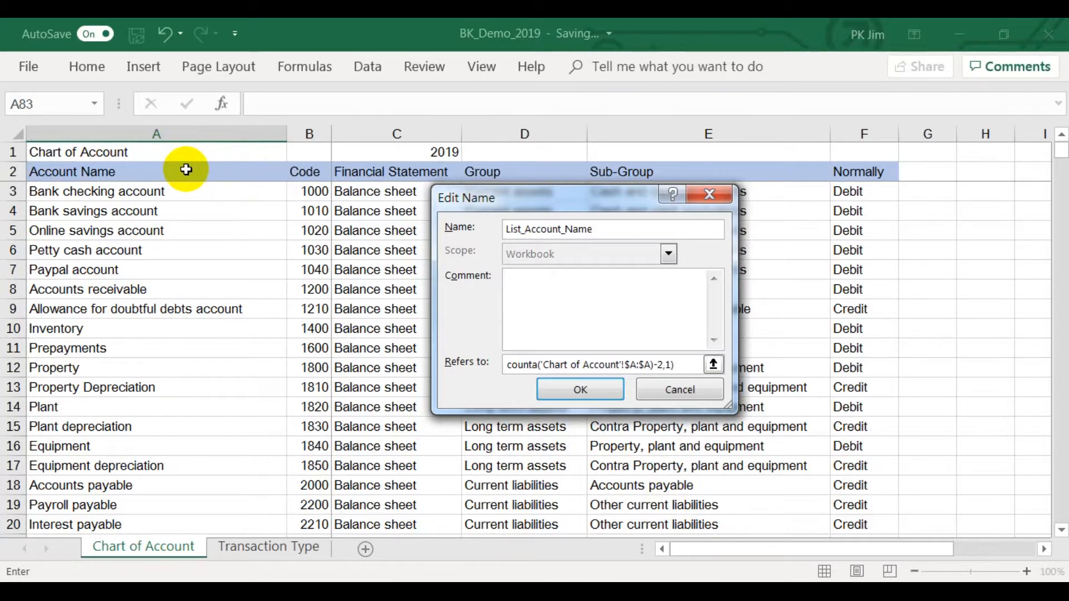
key(Return)
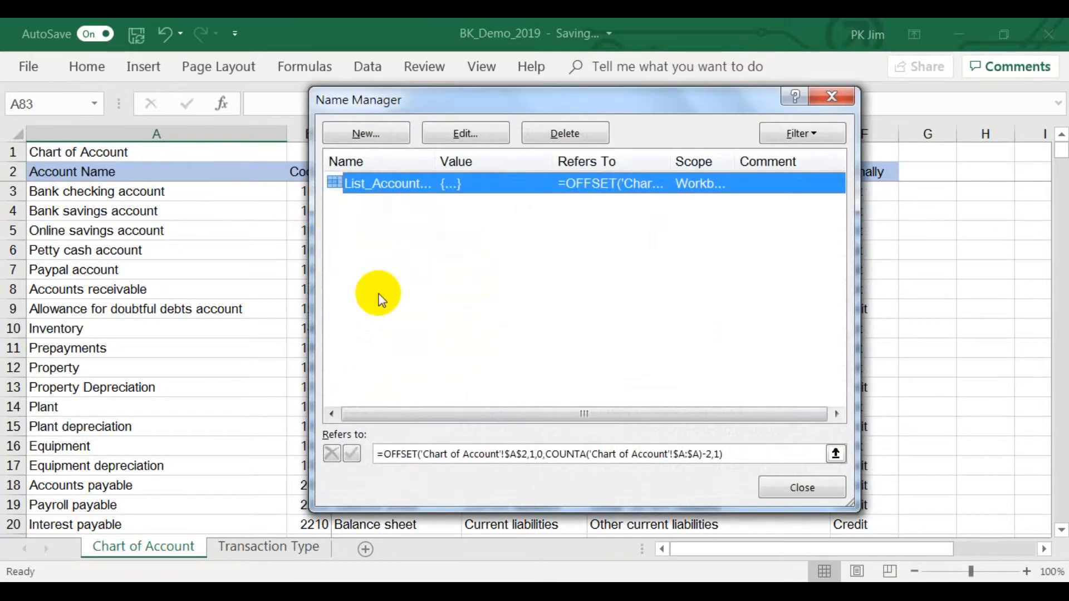
click(776, 496)
Test the account choices by picking Dummy Account in B3 of the Transaction Type sheet, and clear the cell.
click(262, 547)
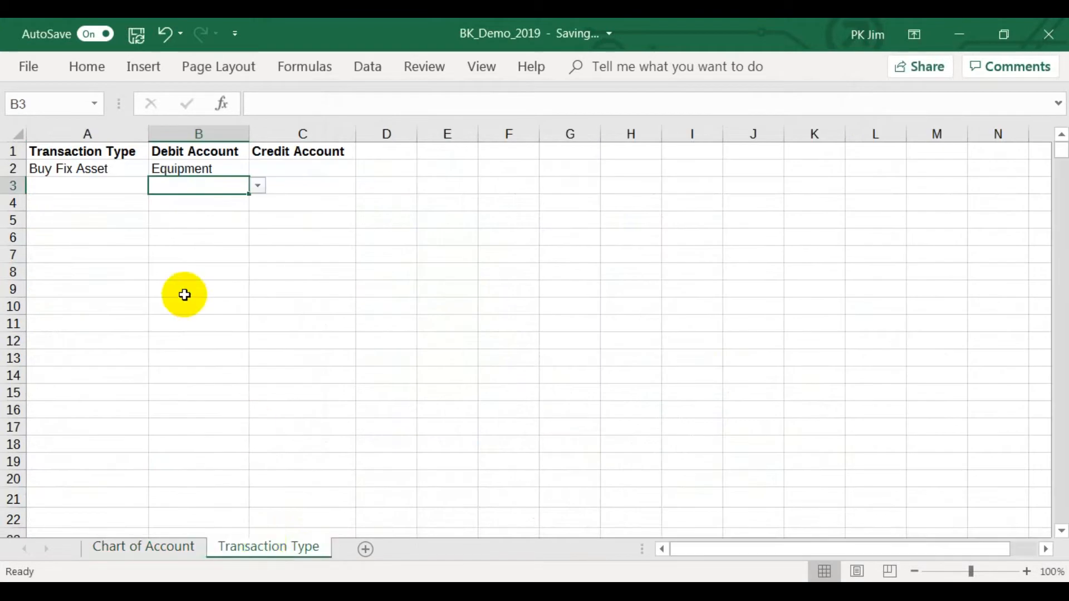
click(259, 188)
drag(257, 207, 258, 279)
click(242, 294)
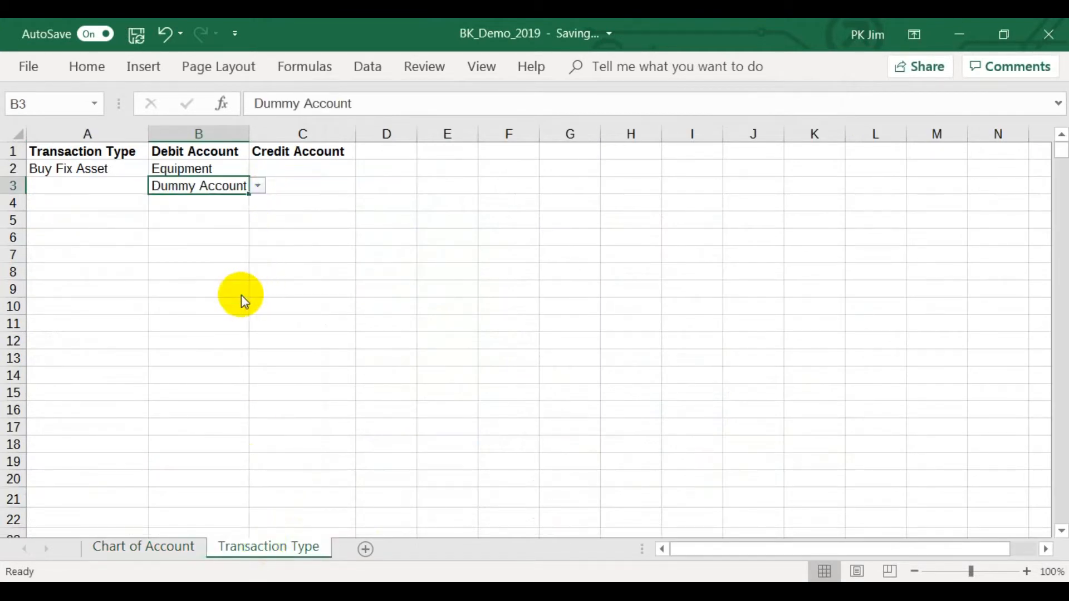
right_click(236, 187)
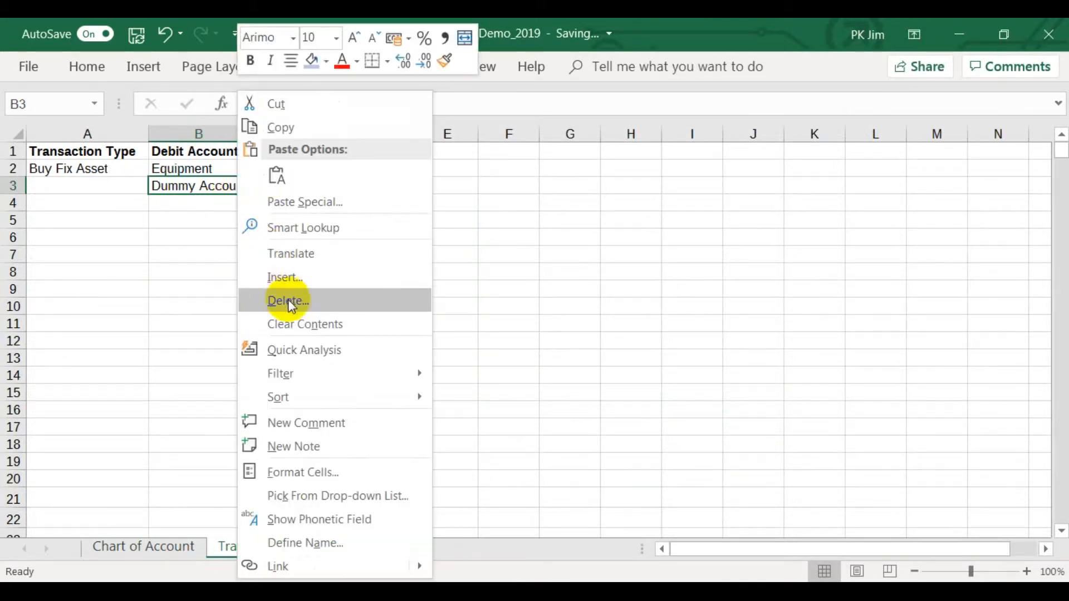
click(291, 320)
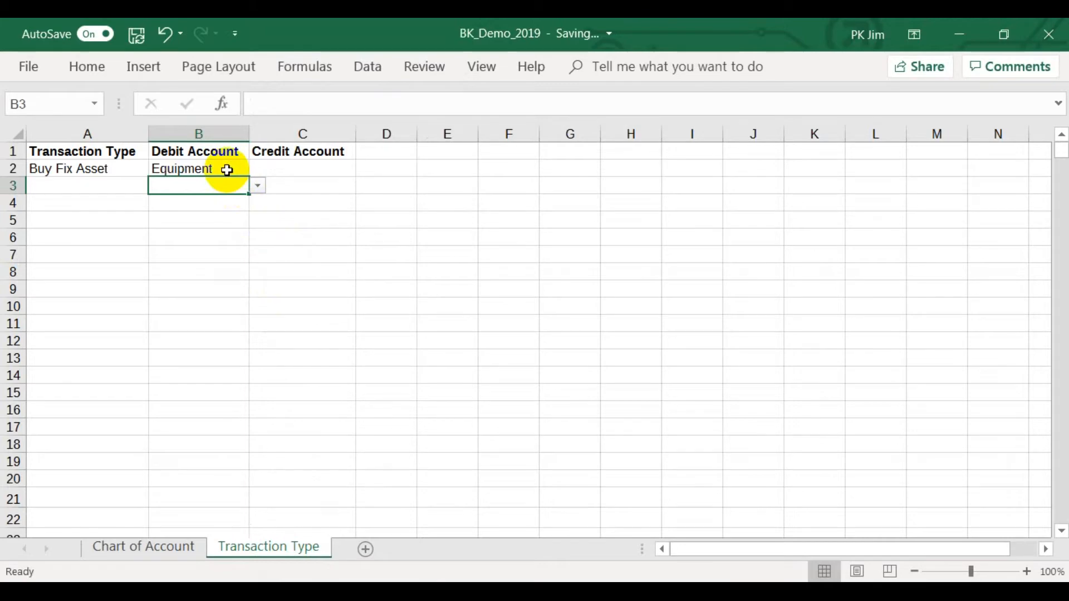
Copy the whole Debit Account column B and paste it over column C.
right_click(220, 130)
click(234, 170)
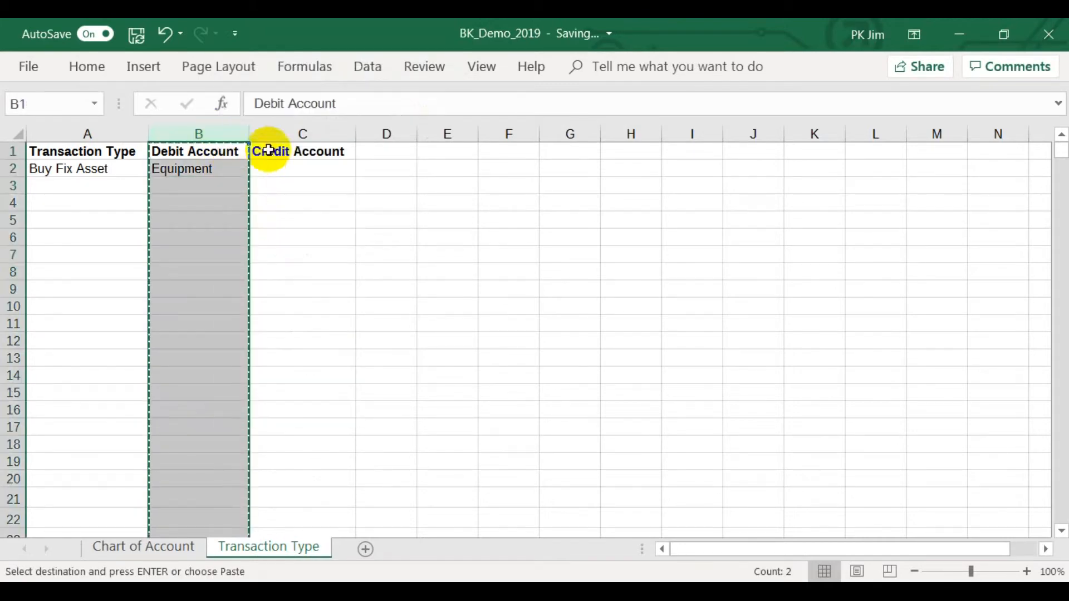
click(284, 132)
right_click(284, 132)
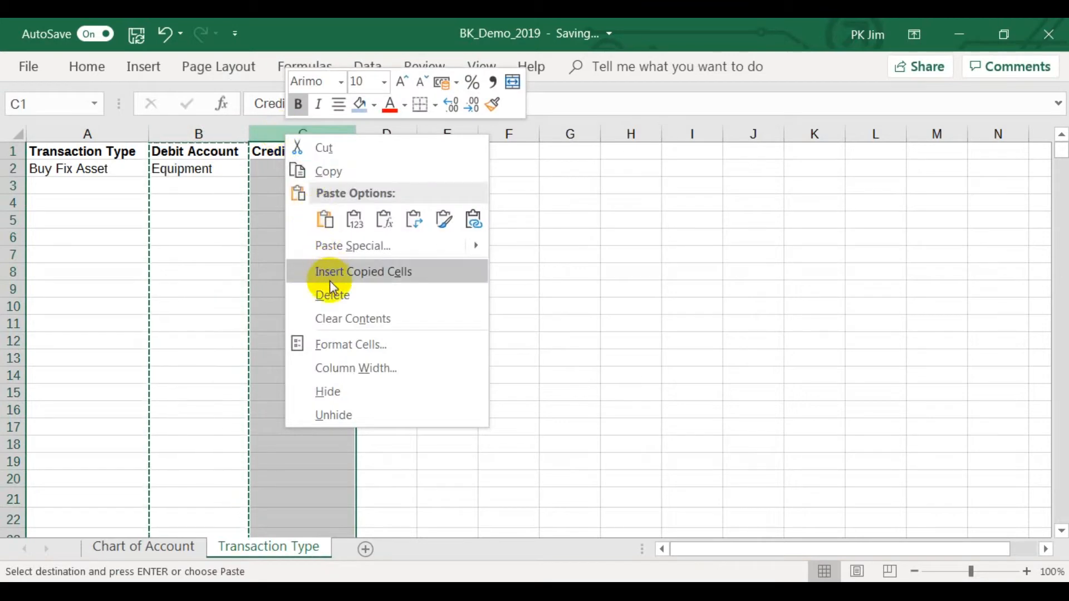
click(328, 221)
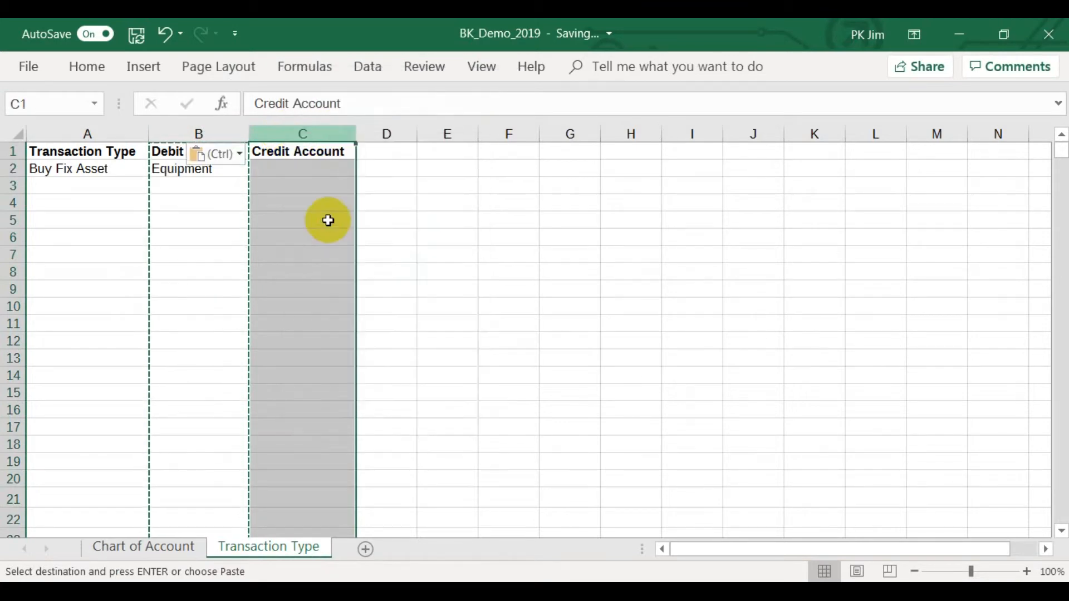
Change the header in C1 to Credit Account.
click(297, 151)
click(286, 100)
key(BackSpace)
key(BackSpace)
key(BackSpace)
key(BackSpace)
key(BackSpace)
key(BackSpace)
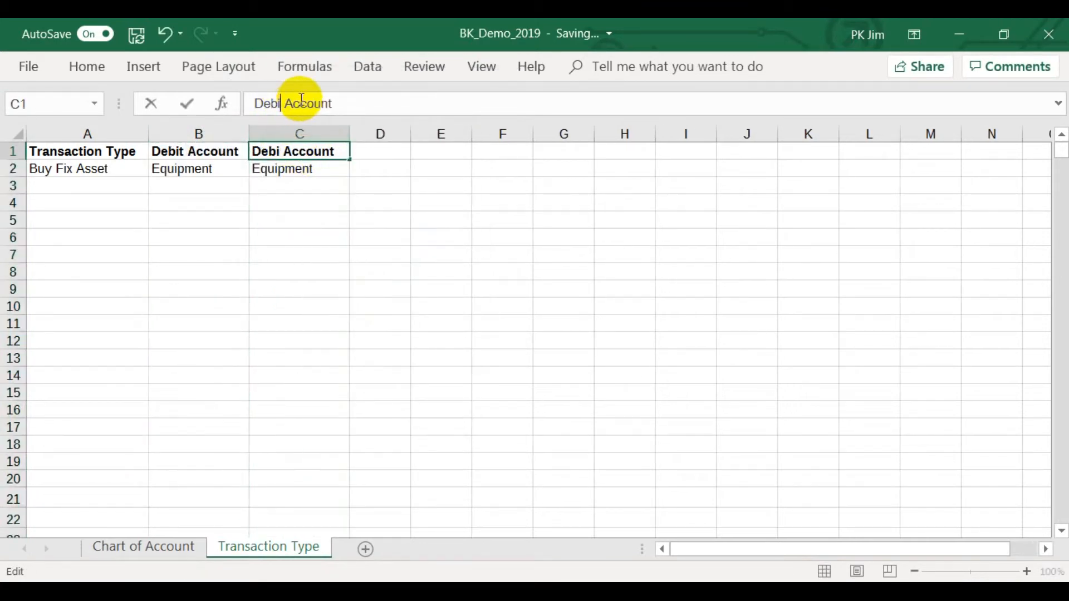
text(C redit)
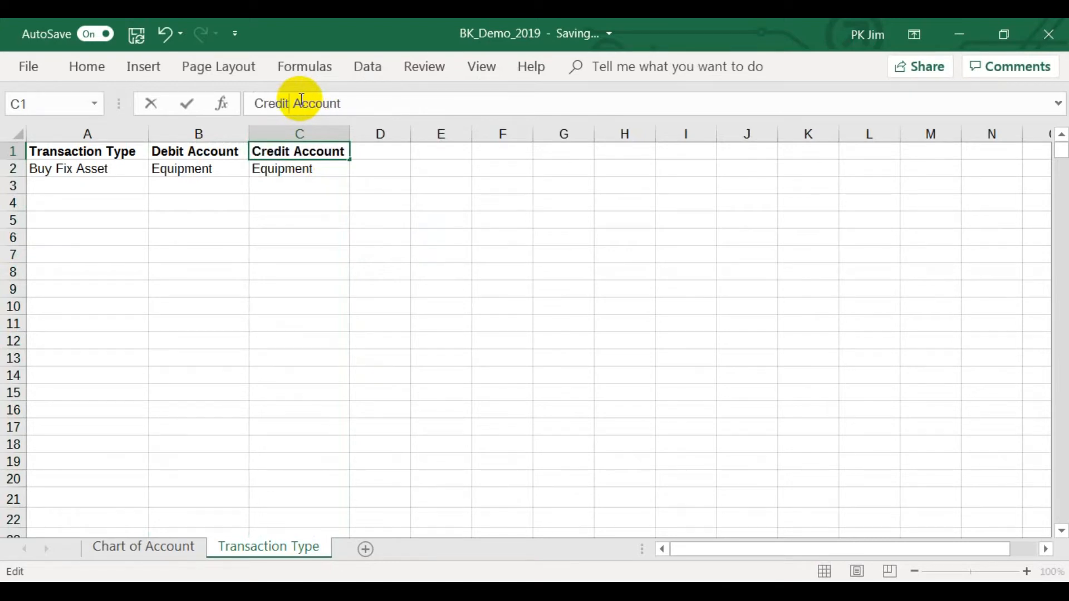
key(Return)
Choose Bank checking account from the account choices in C2 as the credit account for Buy Fix Asset.
click(359, 169)
drag(360, 183, 360, 187)
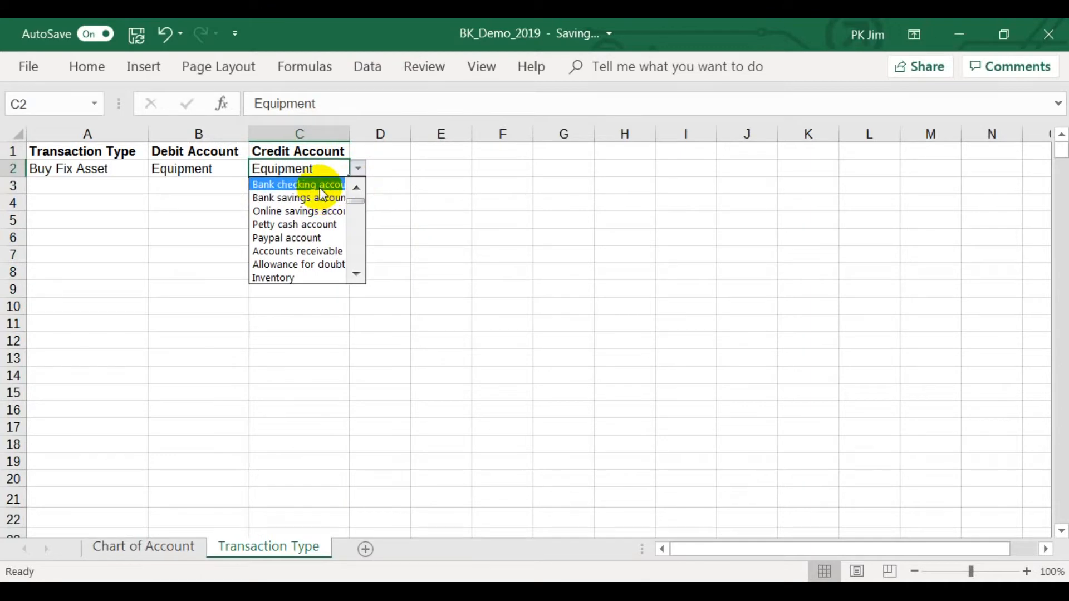
click(297, 184)
click(320, 189)
Fit the widths of columns B and C to their contents.
drag(202, 132, 301, 134)
double_click(351, 134)
click(341, 185)
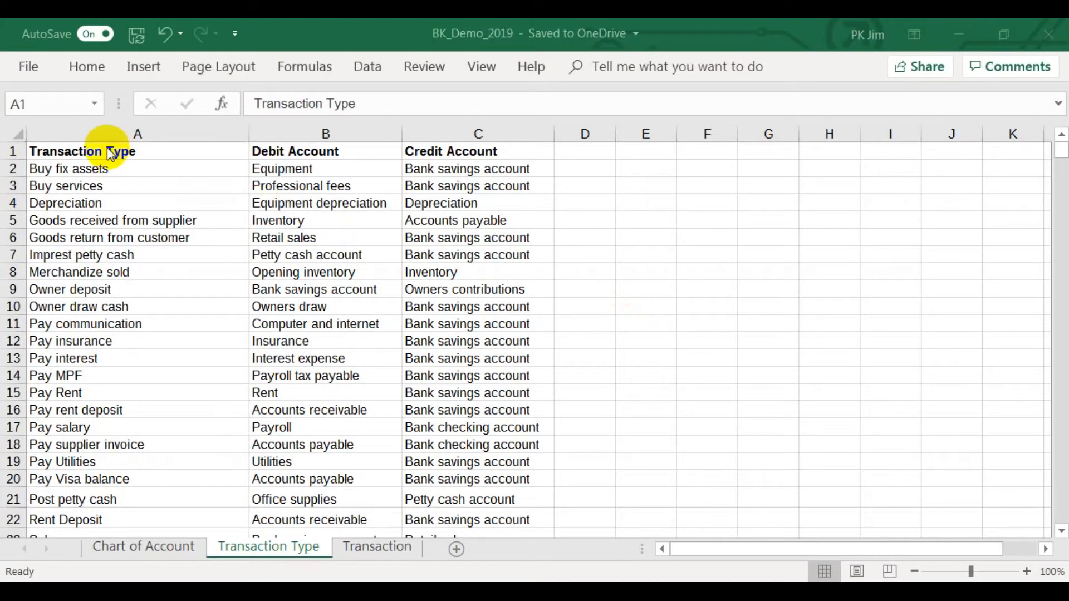
Convert the transaction type range A1:C25 into a table with headers.
click(106, 148)
drag(88, 149, 453, 484)
click(138, 67)
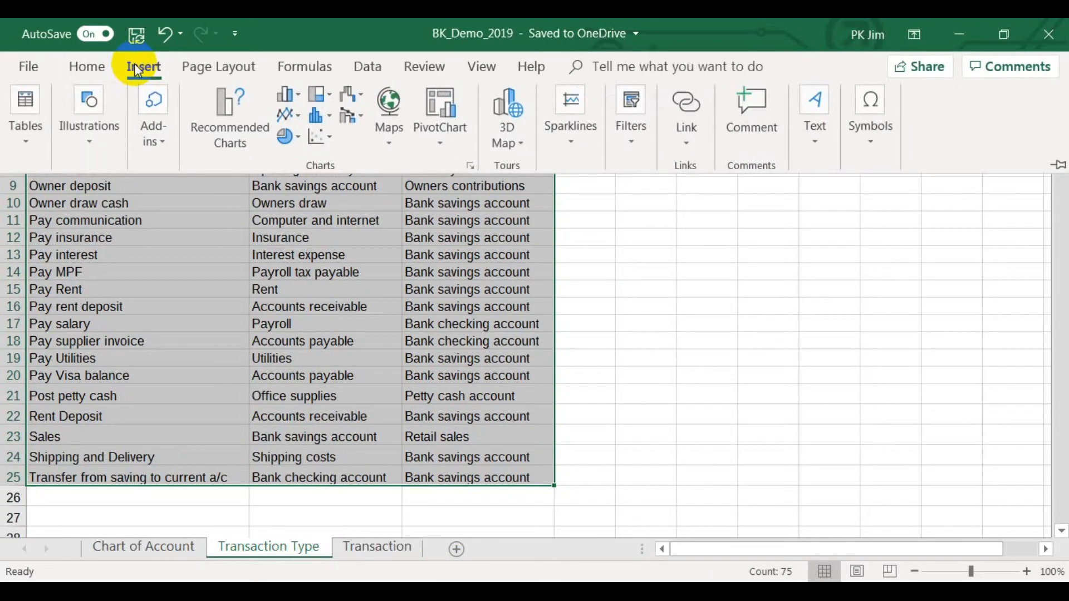
click(33, 139)
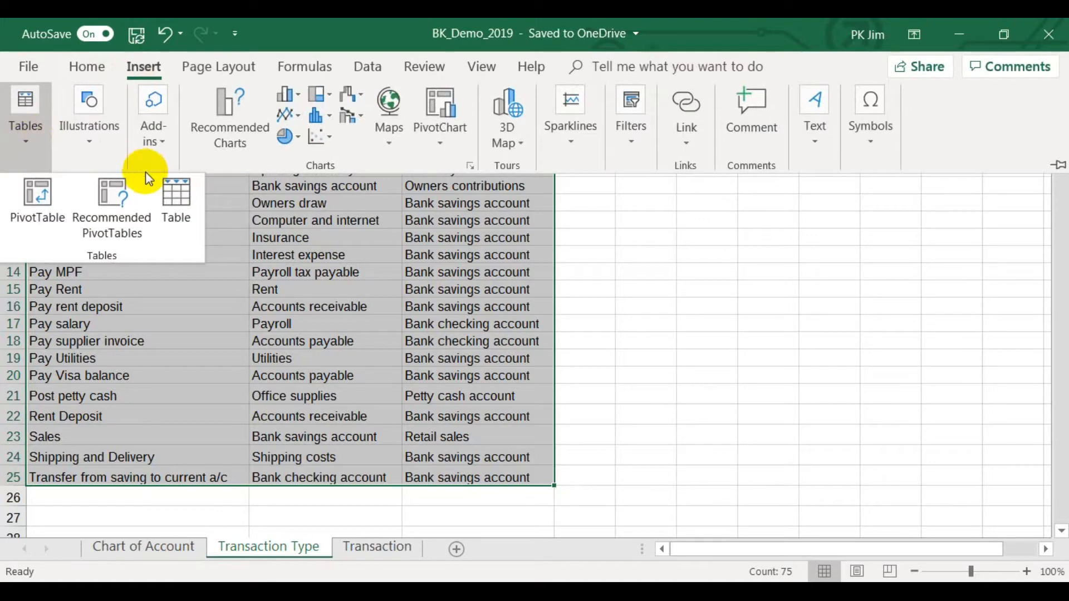
click(176, 197)
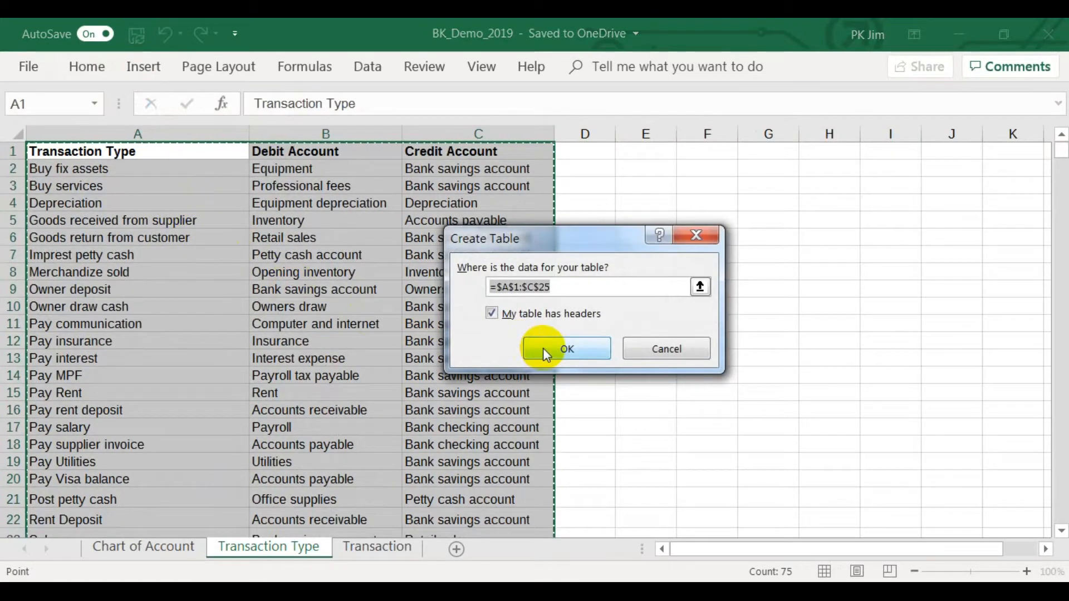
click(566, 348)
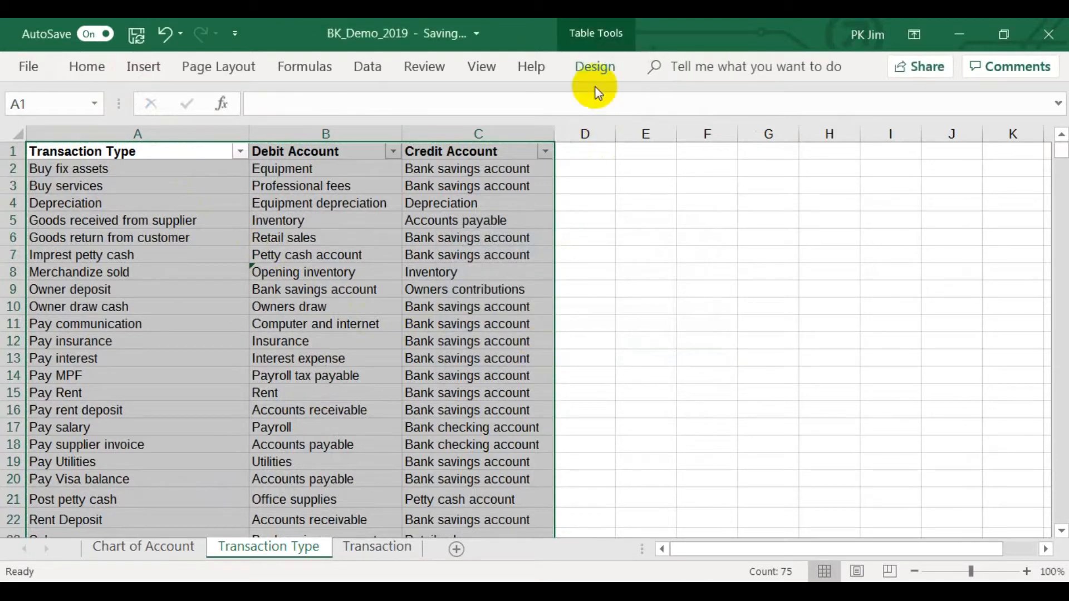
Rename the transaction type table as Tbl_Transaction_Type.
click(594, 64)
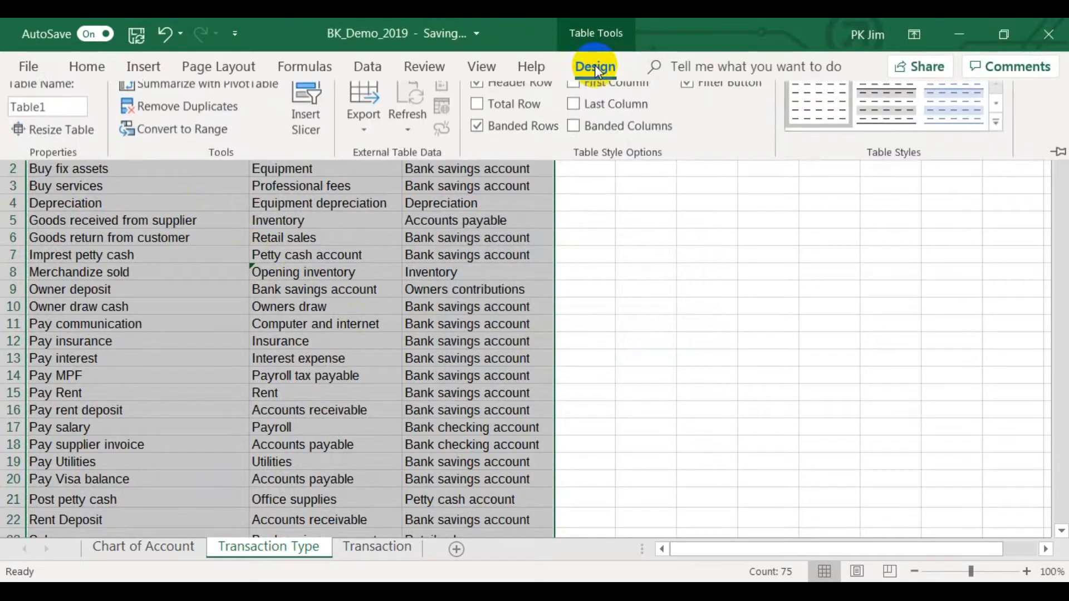
click(50, 115)
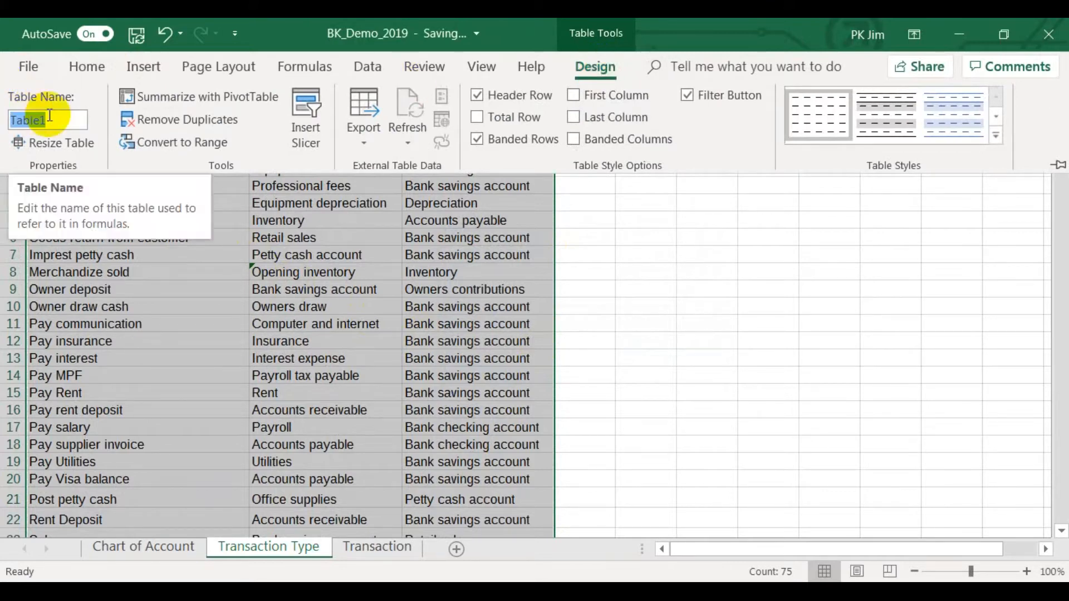
text(T)
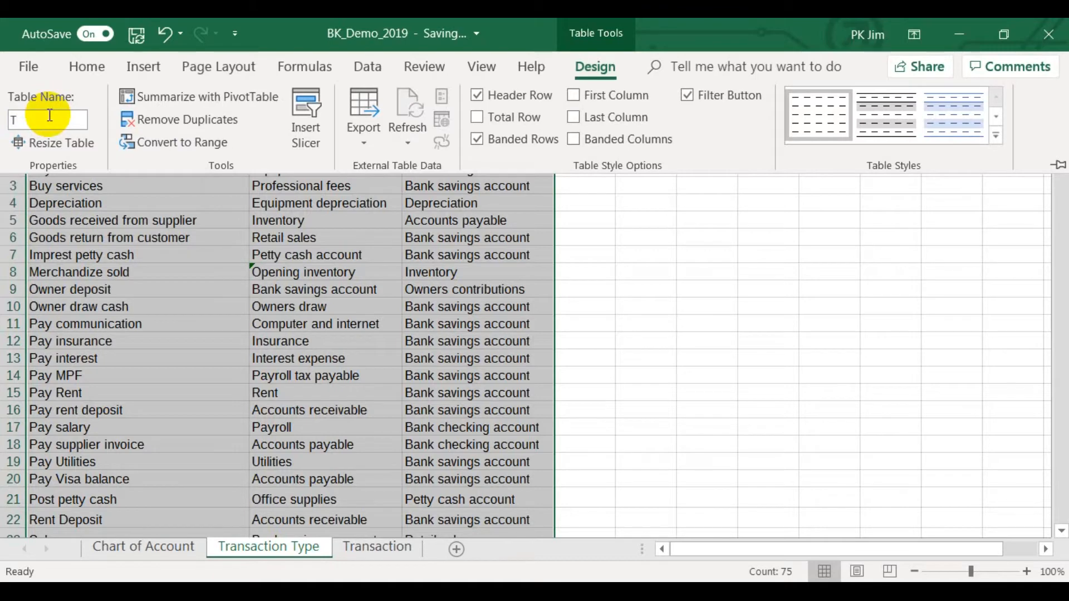
text(bl)
text(_Tran)
text(saction_)
text(Type)
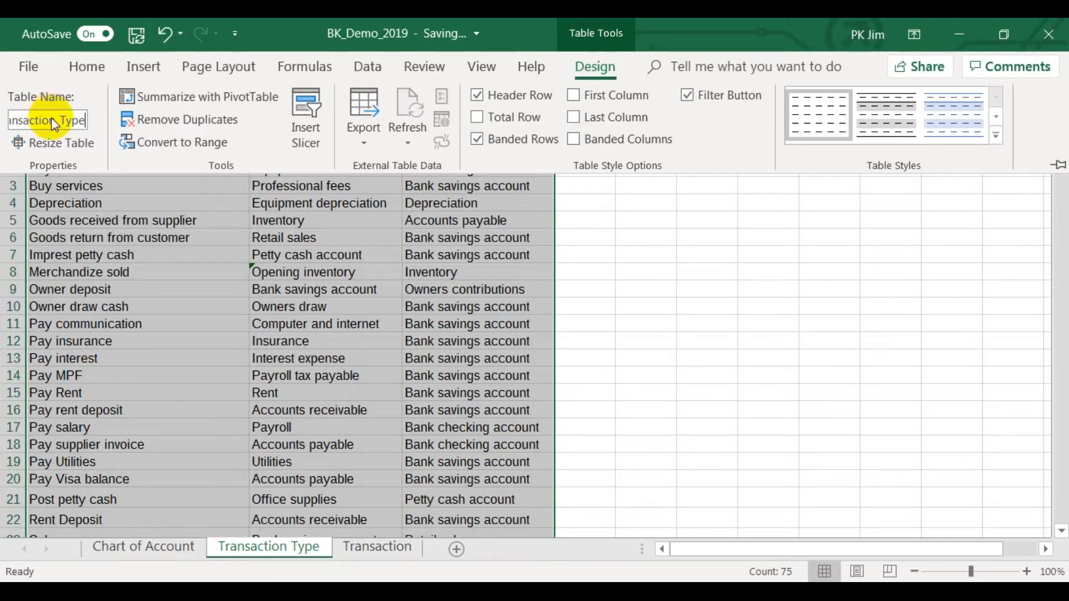
key(ctrl+F1)
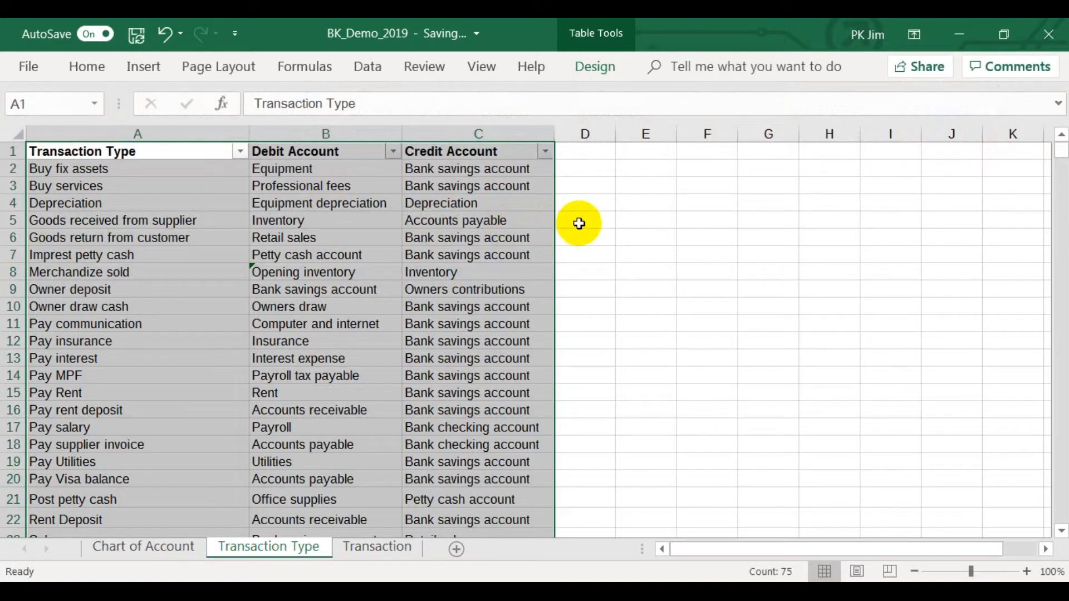
Check the workbook's defined names for the Tbl_Transaction_Type table and the range it refers to.
click(579, 224)
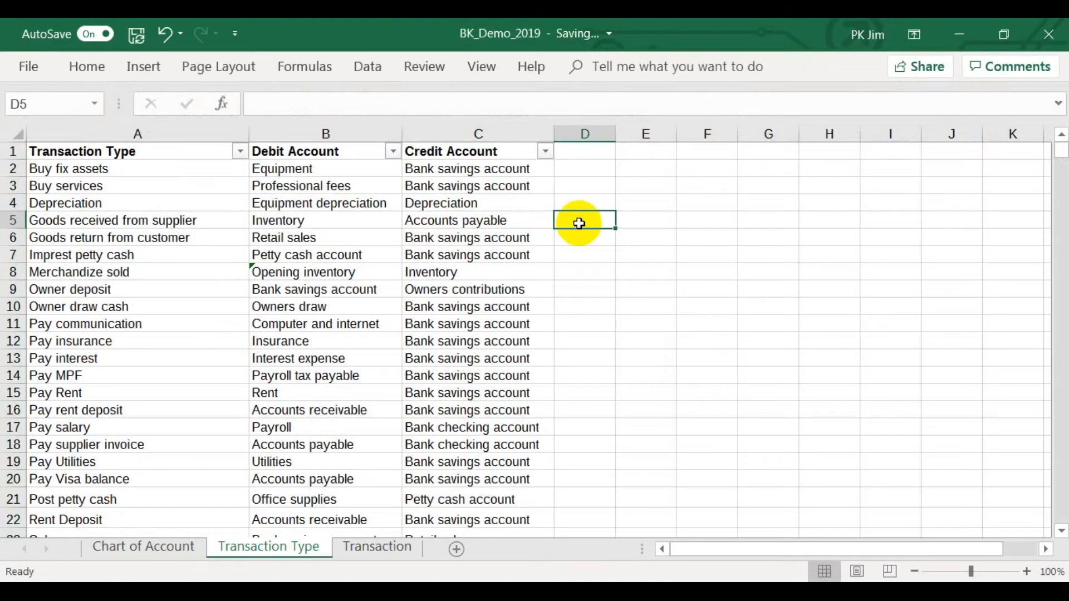
click(286, 71)
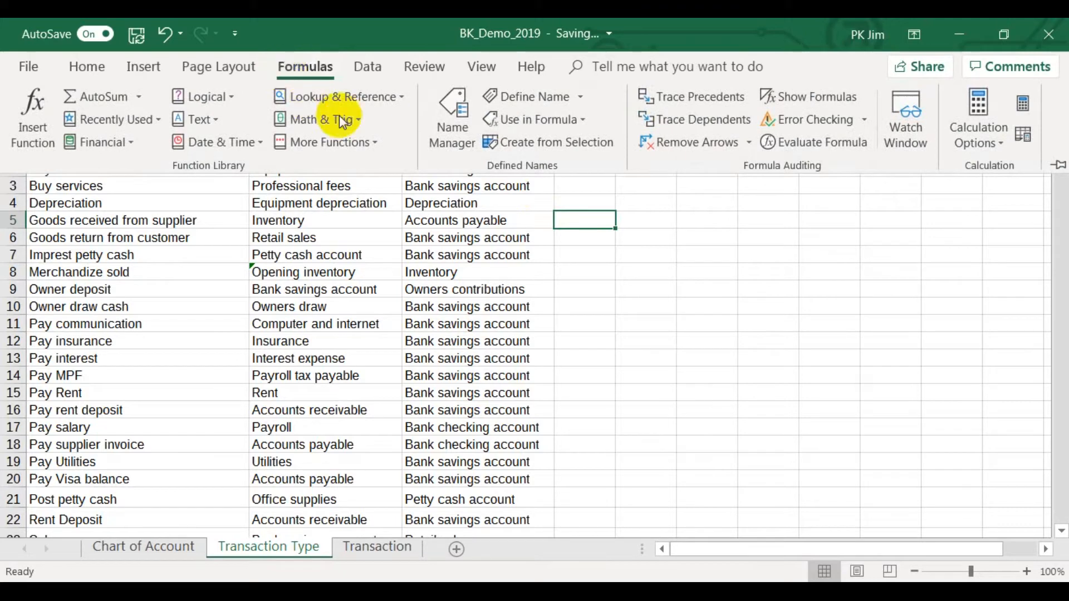
click(448, 118)
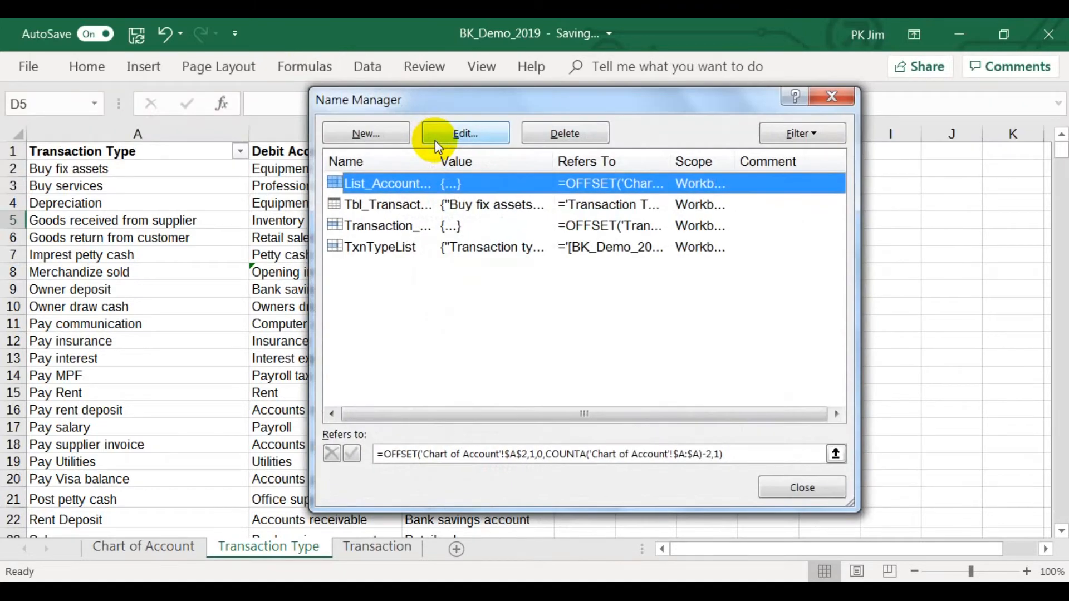
click(426, 204)
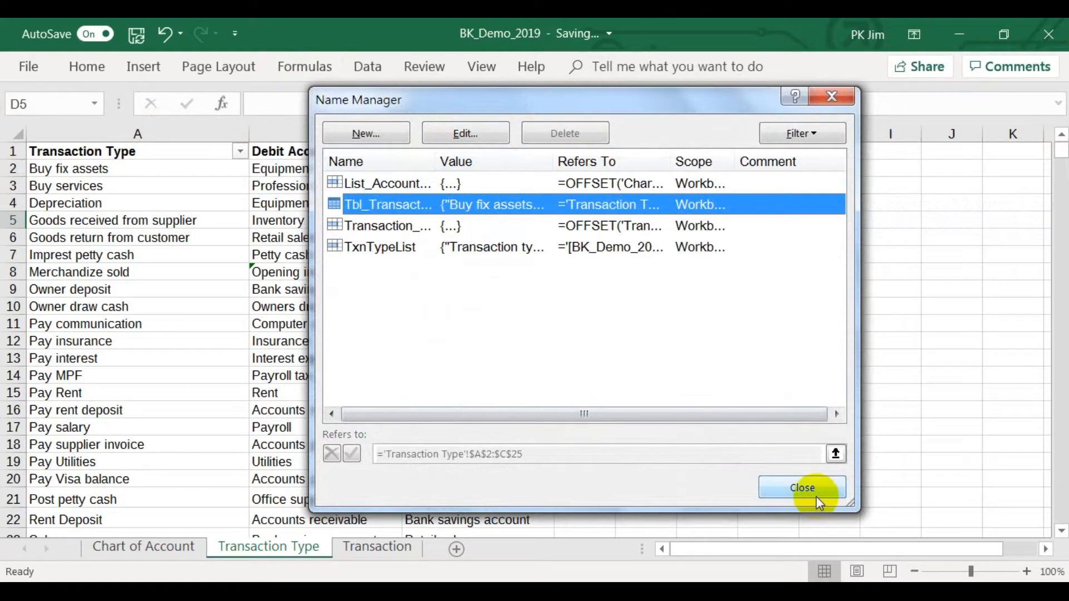
click(802, 487)
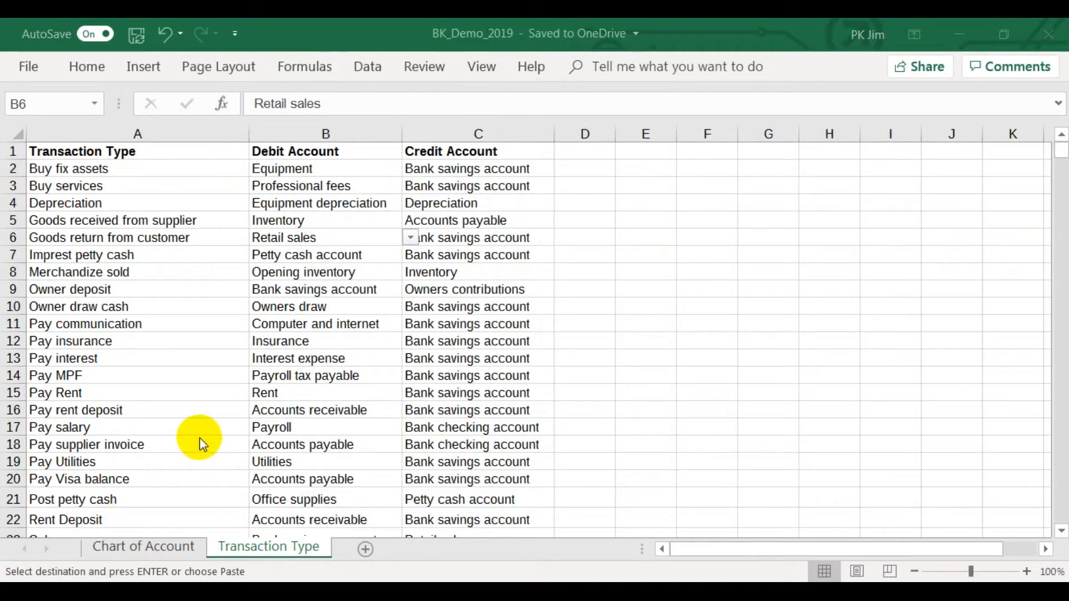
Look through the account choices offered for B6, from the end of the list back to its start.
click(408, 240)
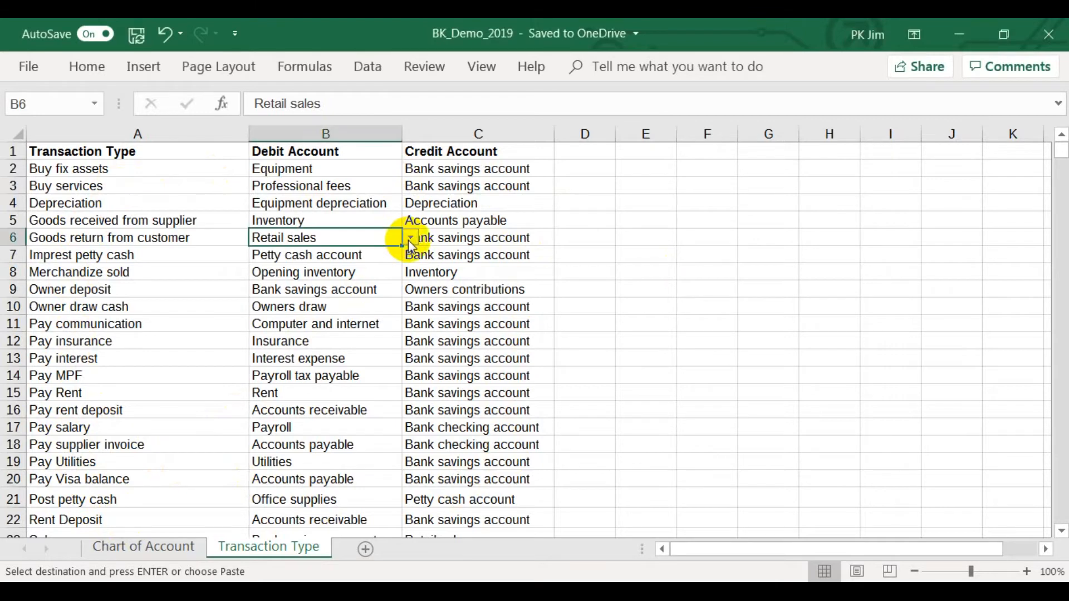
click(410, 238)
drag(406, 291, 405, 343)
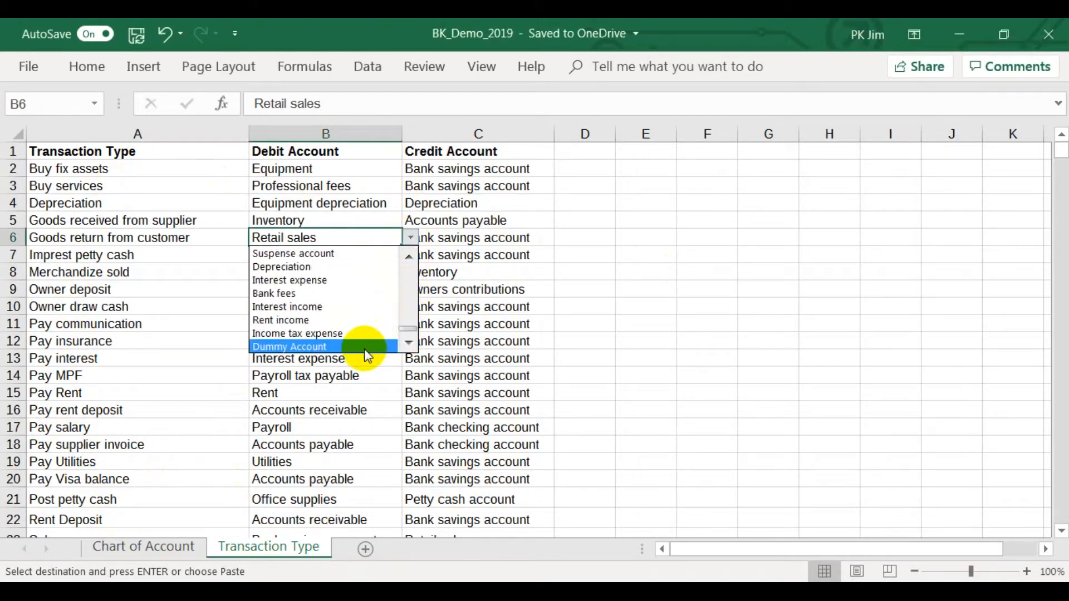
drag(410, 334, 413, 262)
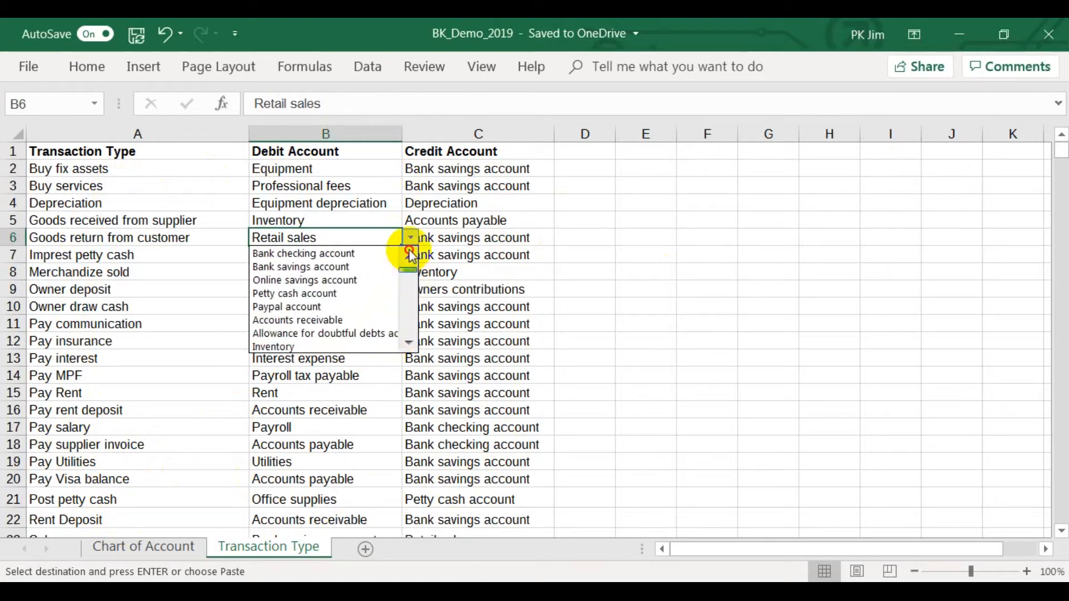
click(410, 241)
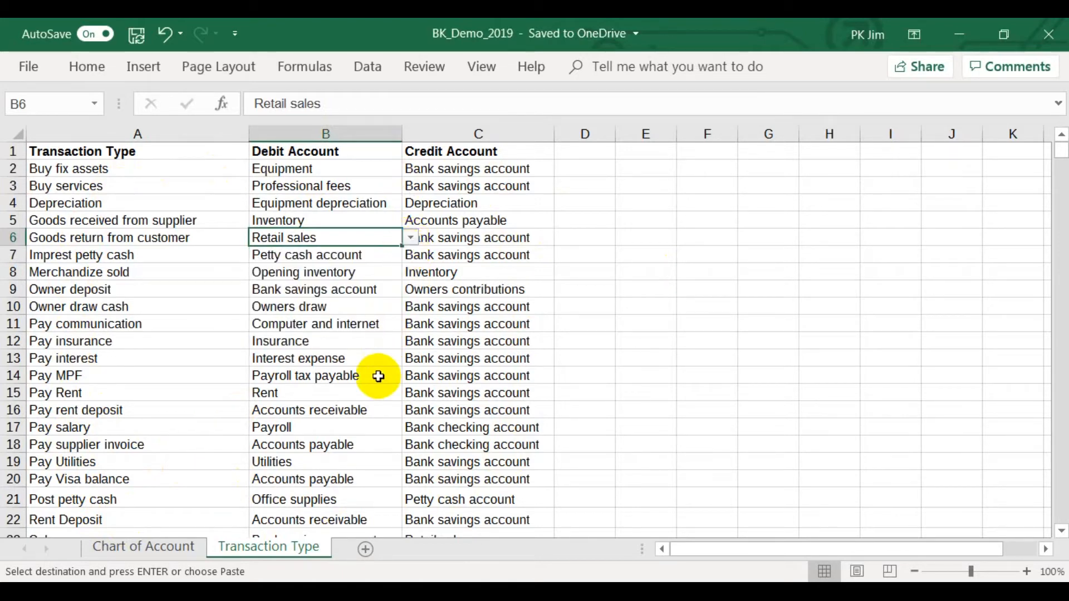
Clear the Dummy Account entry from cell A82 on the Chart of Account sheet.
click(173, 546)
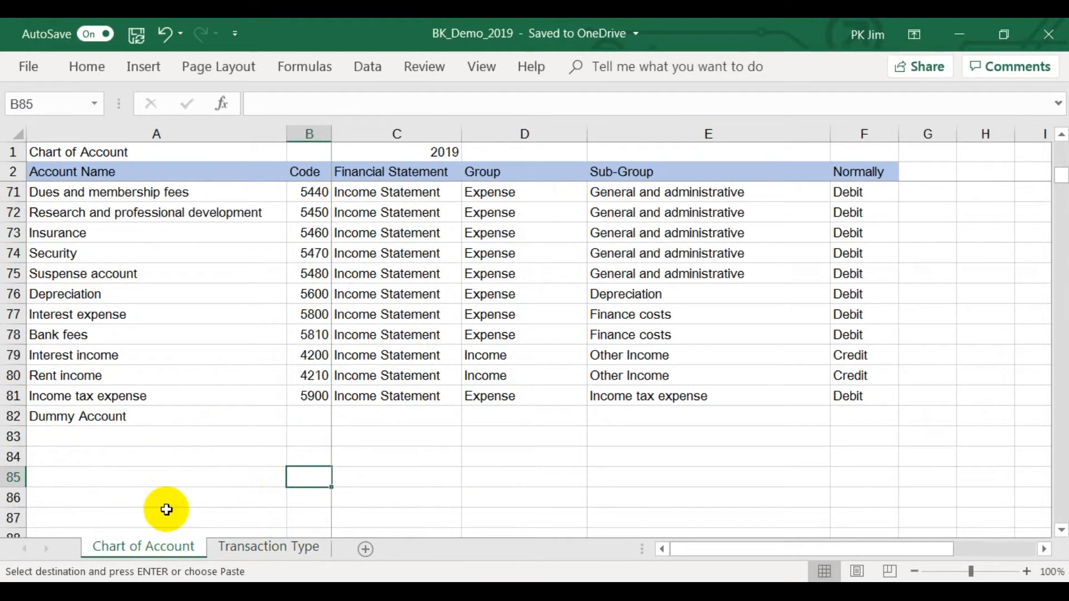
click(134, 419)
right_click(134, 419)
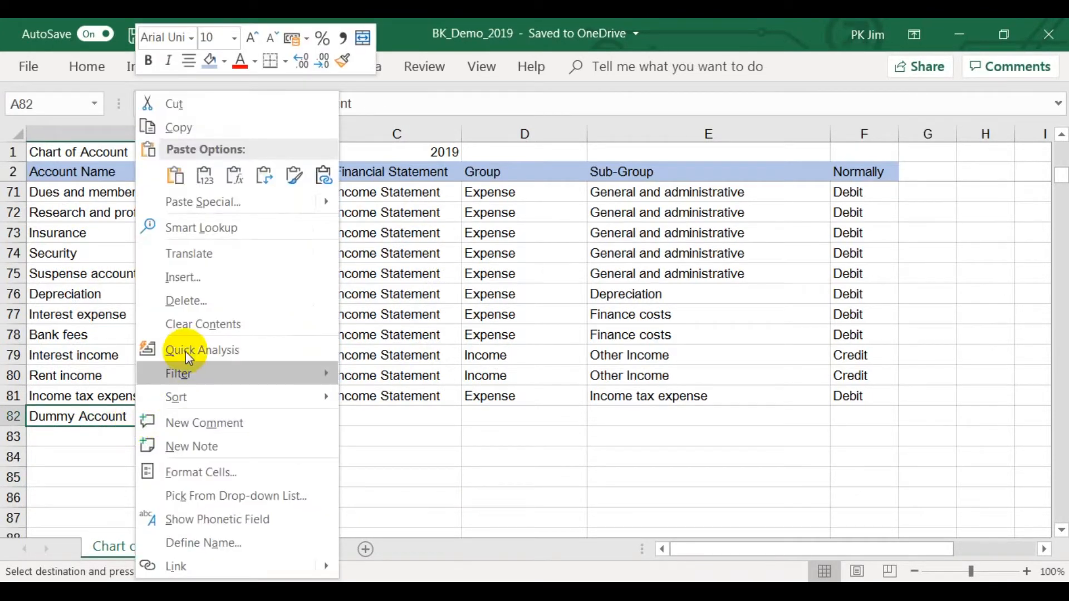
click(196, 323)
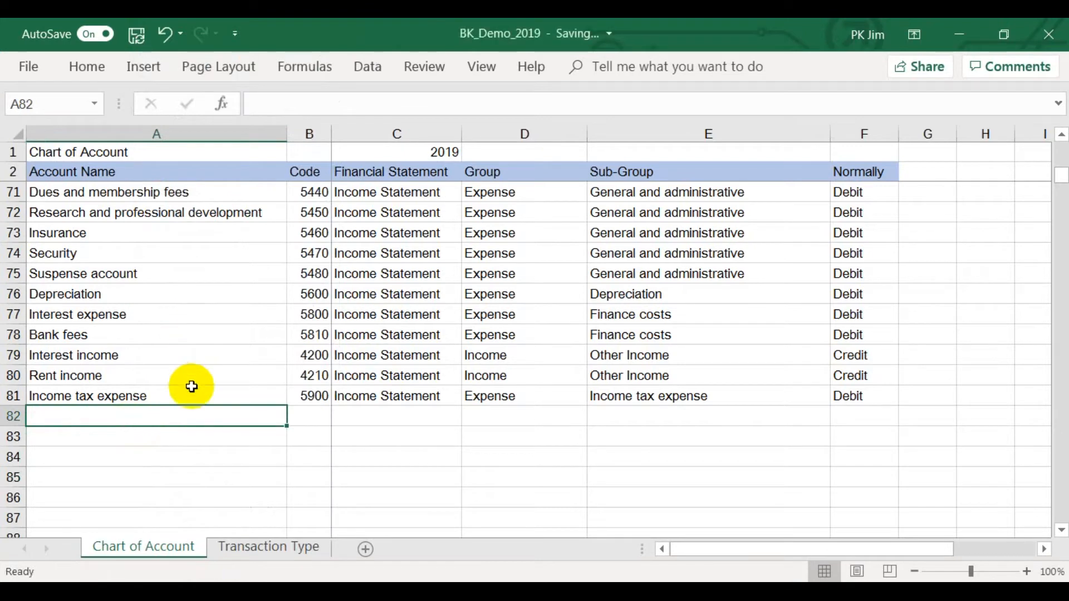
Start a workbook-scoped name Transaction_Type whose reference begins as an OFFSET from cell A1 of the Transaction Type sheet.
click(247, 548)
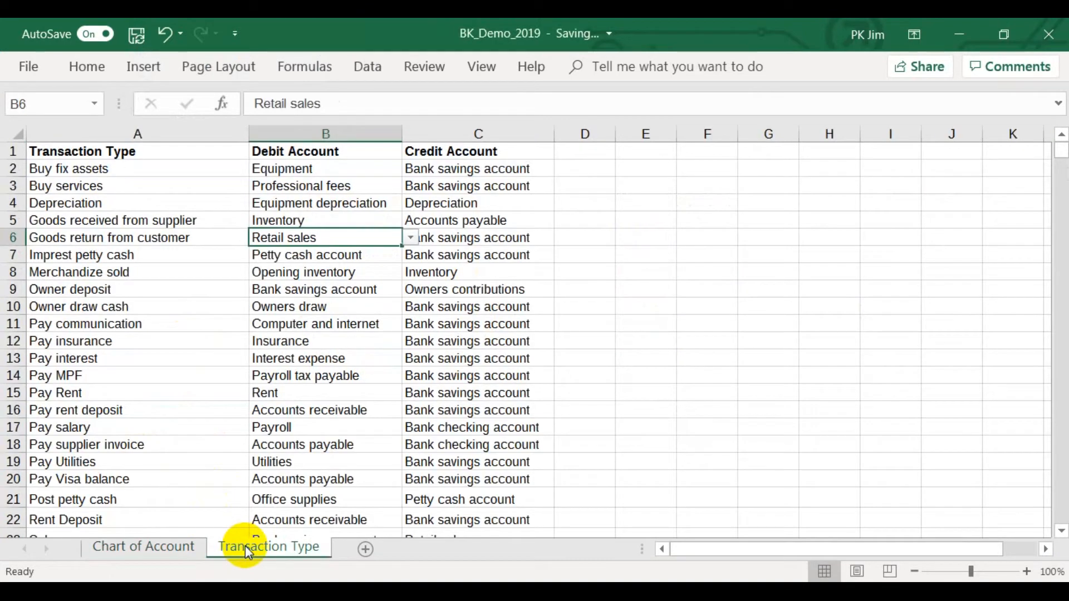
click(107, 151)
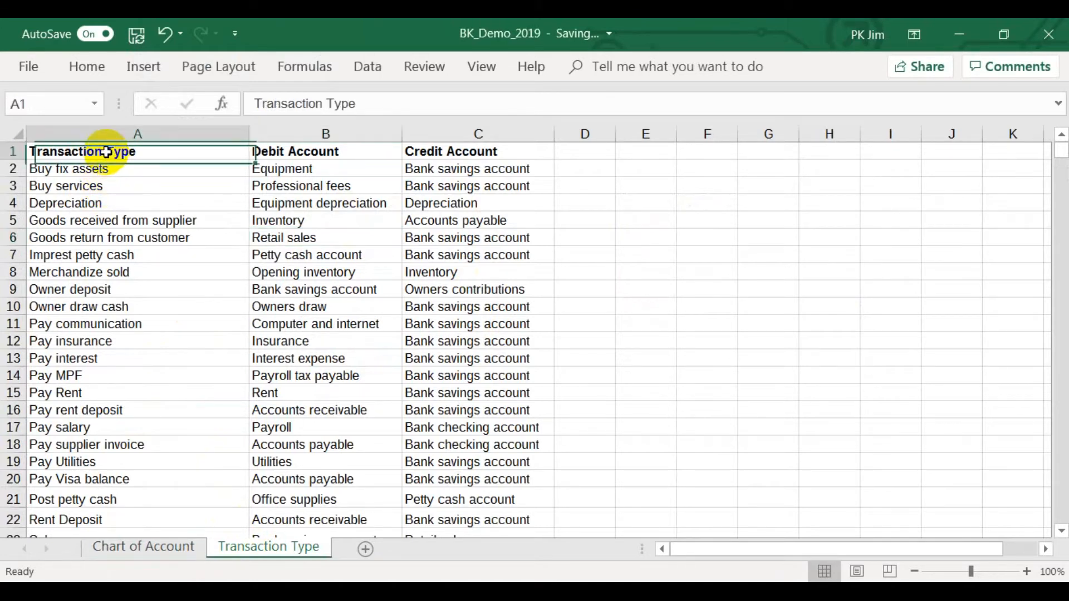
click(295, 69)
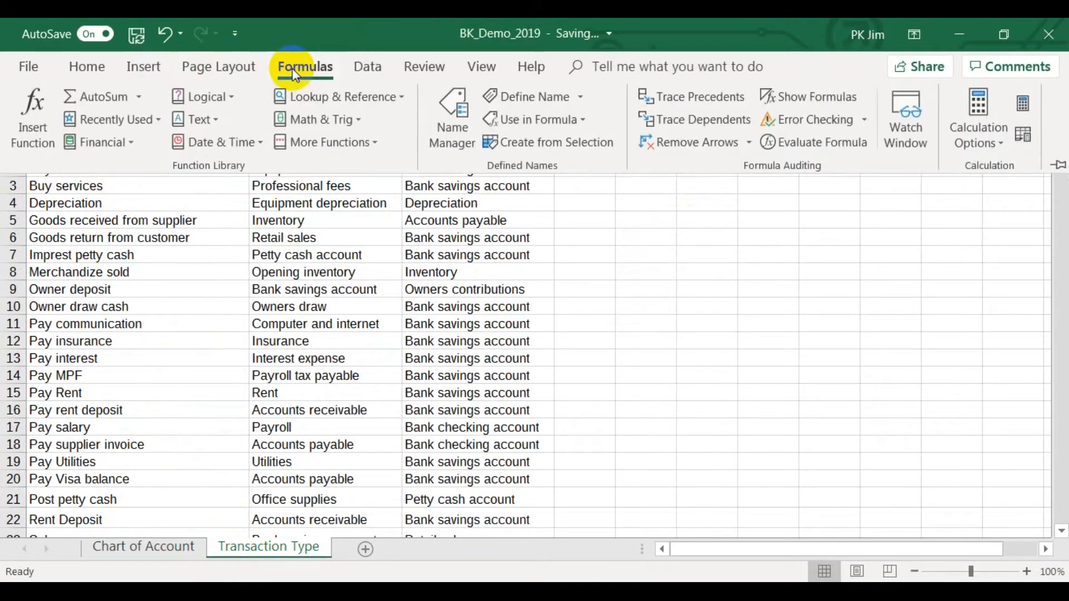
click(512, 96)
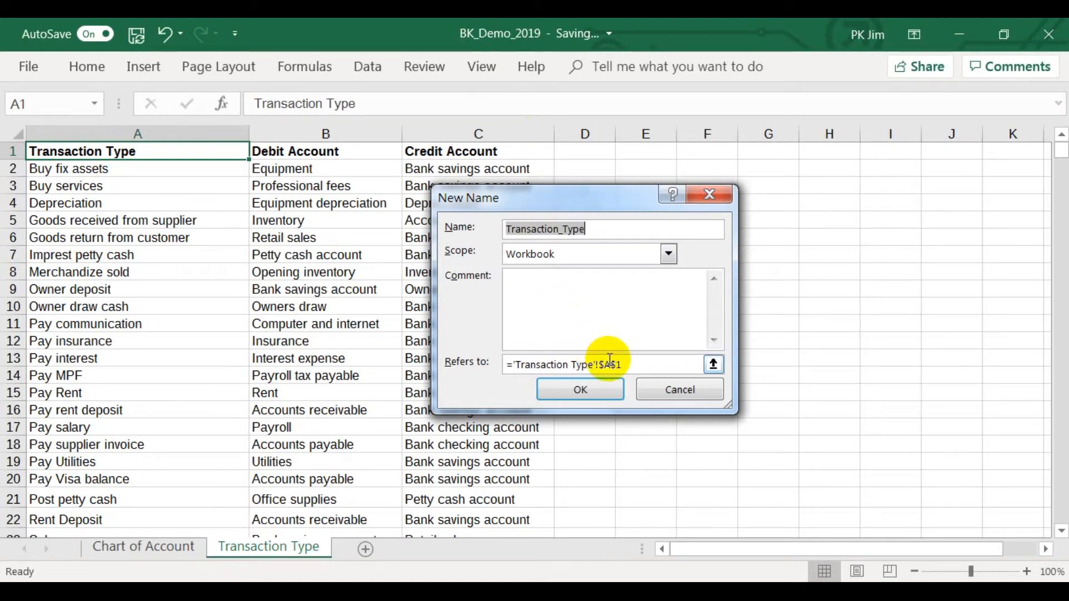
drag(632, 368, 487, 365)
text(=)
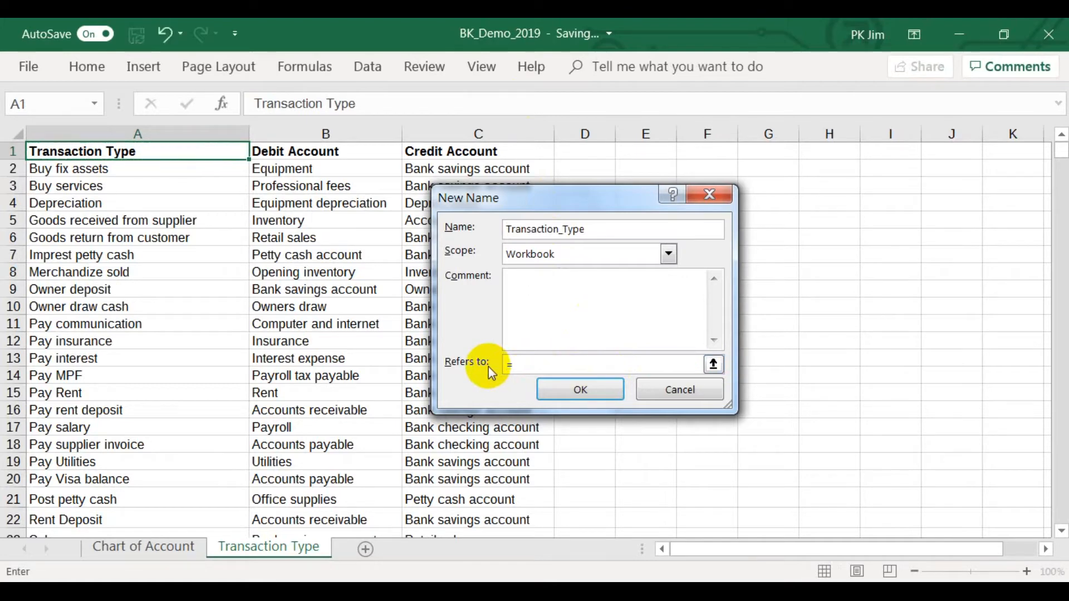
text(offset()
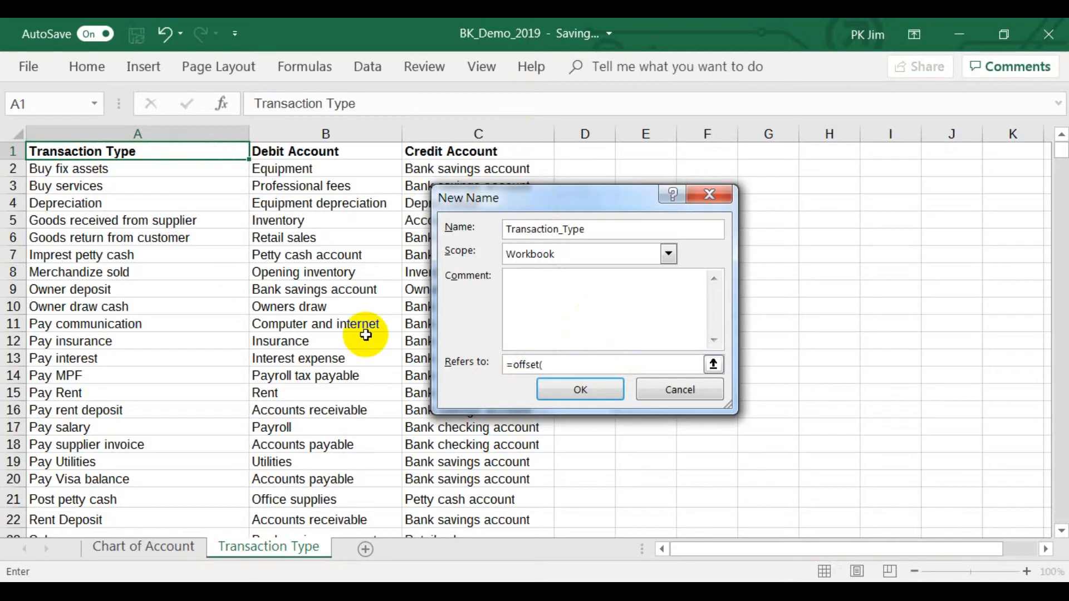
click(143, 153)
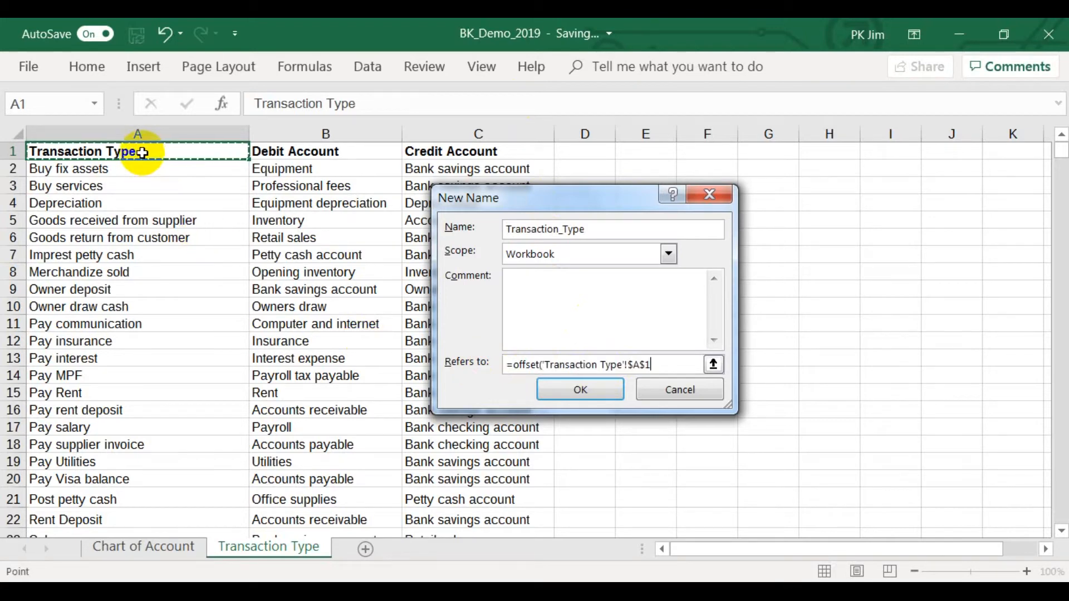
Complete the Transaction_Type OFFSET reference with row offset 1, column offset 0, height COUNTA of column A minus 1, and width 1.
text(,1,)
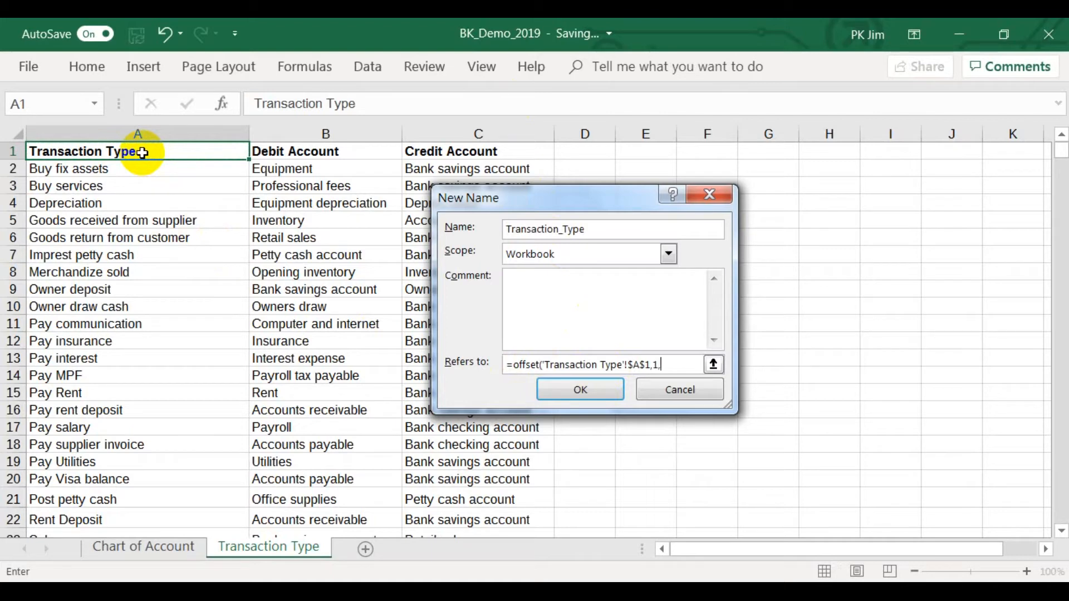
text(0,counta()
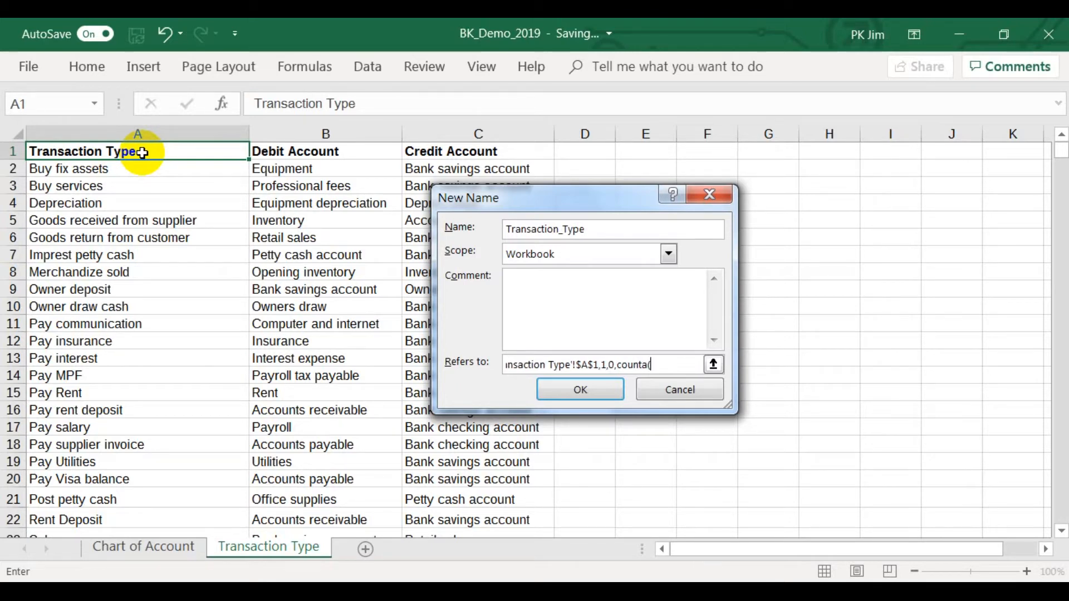
click(104, 126)
text())
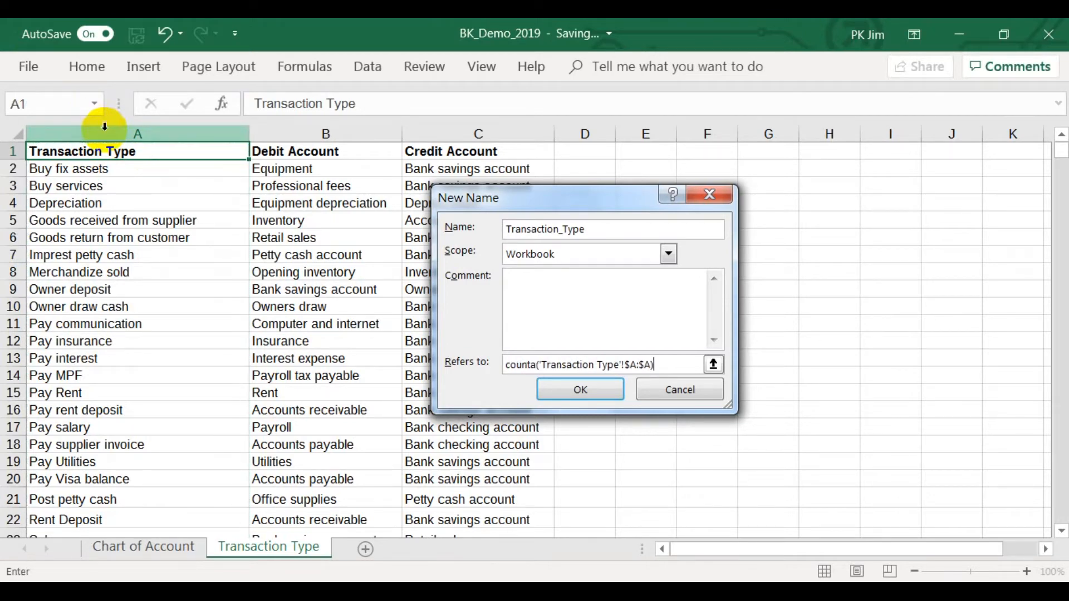
text(-1,1)
key(Return)
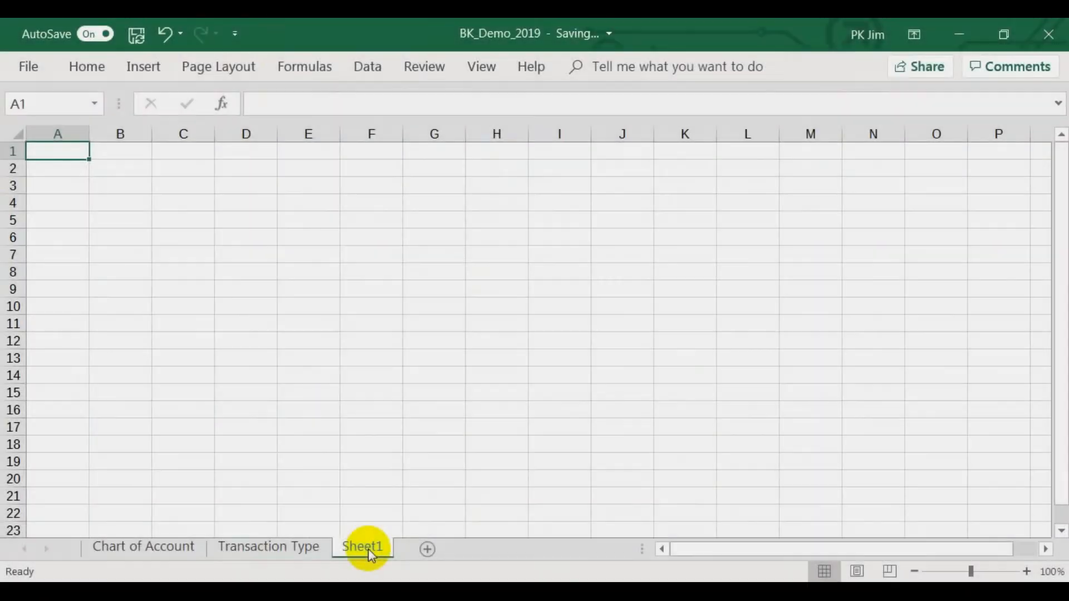
Rename the new sheet Sheet1 as Transaction.
double_click(365, 548)
text(Transaction)
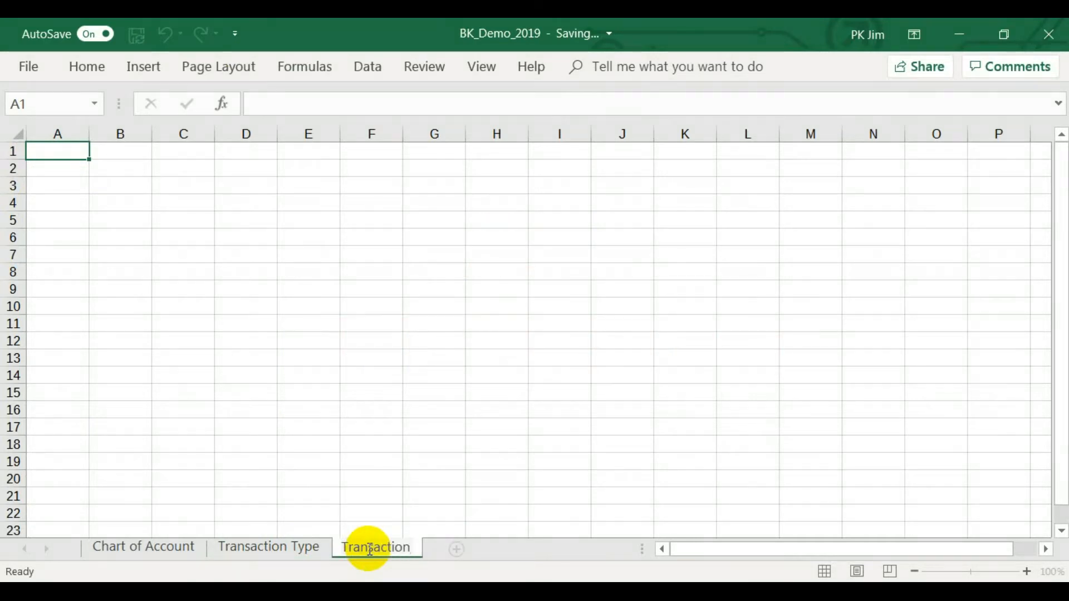
key(Return)
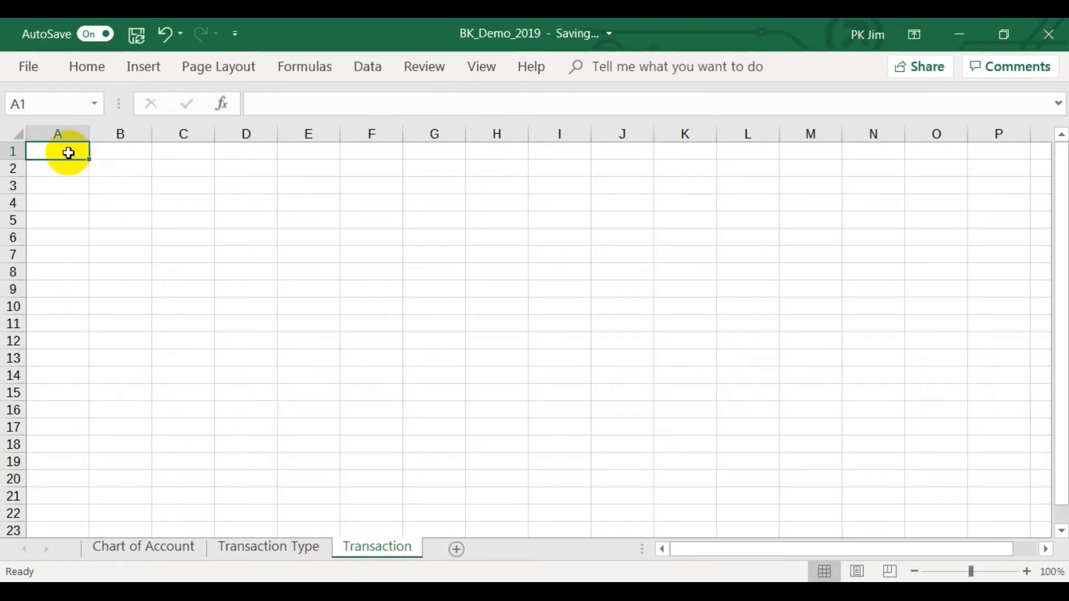
Enter the headers Date in A1 and Description in B1 of the Transaction sheet.
text(Date)
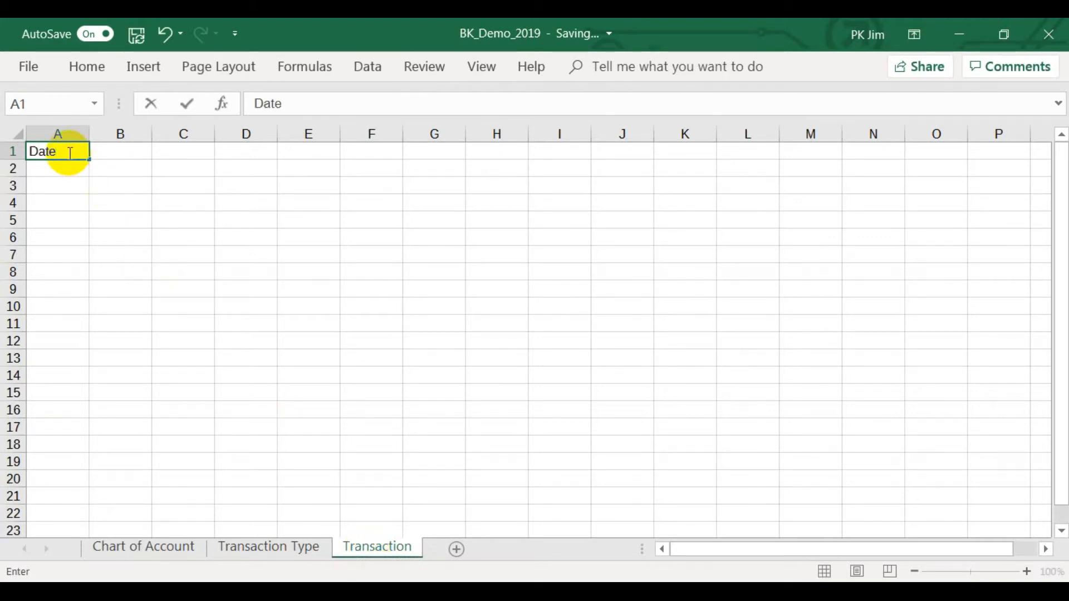
key(Tab)
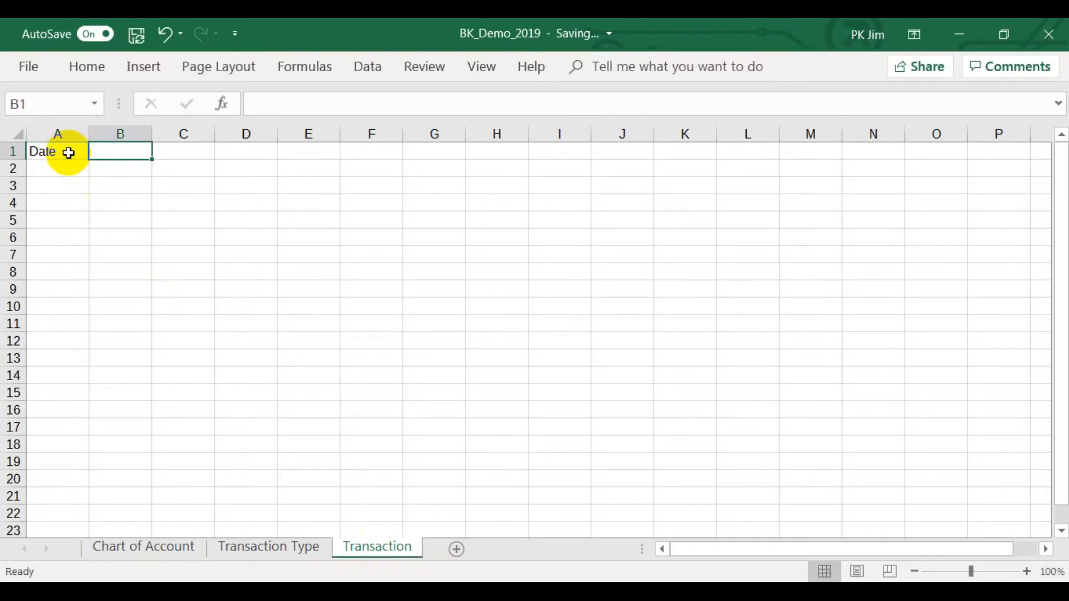
text(Desc)
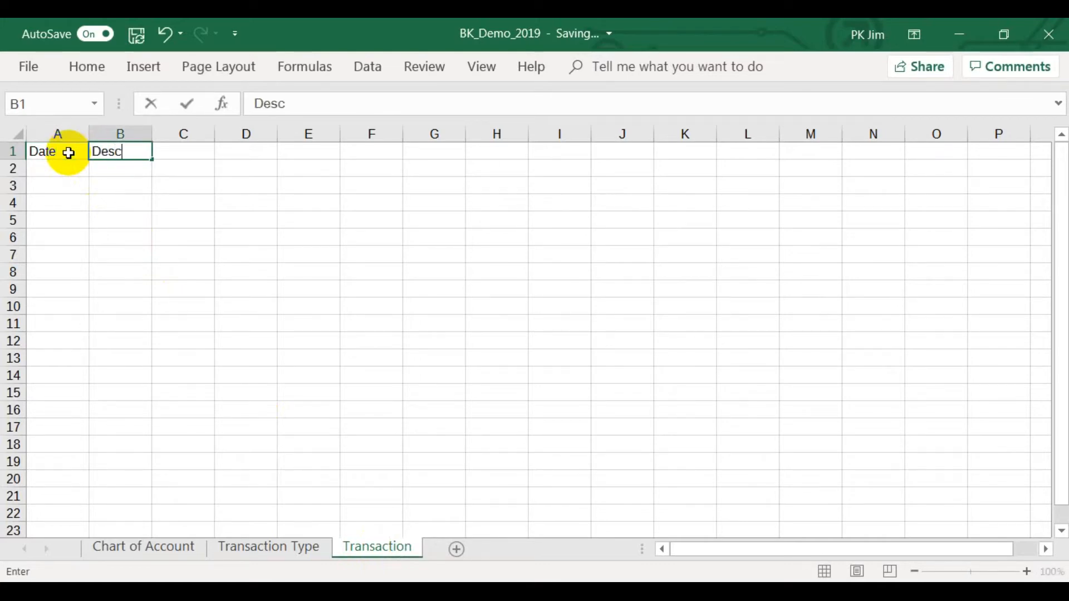
text(ription)
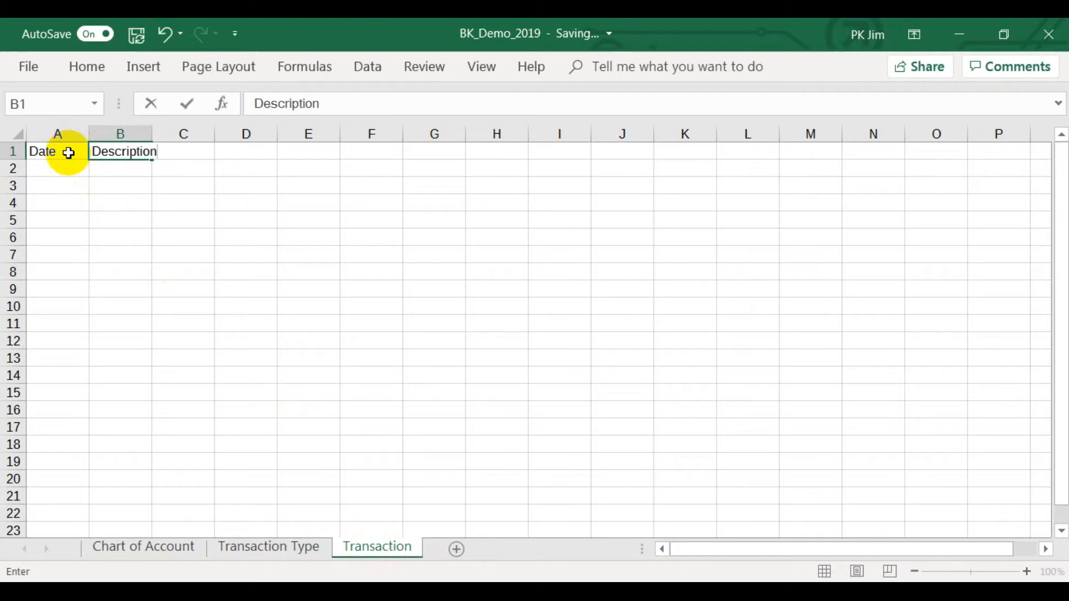
key(Return)
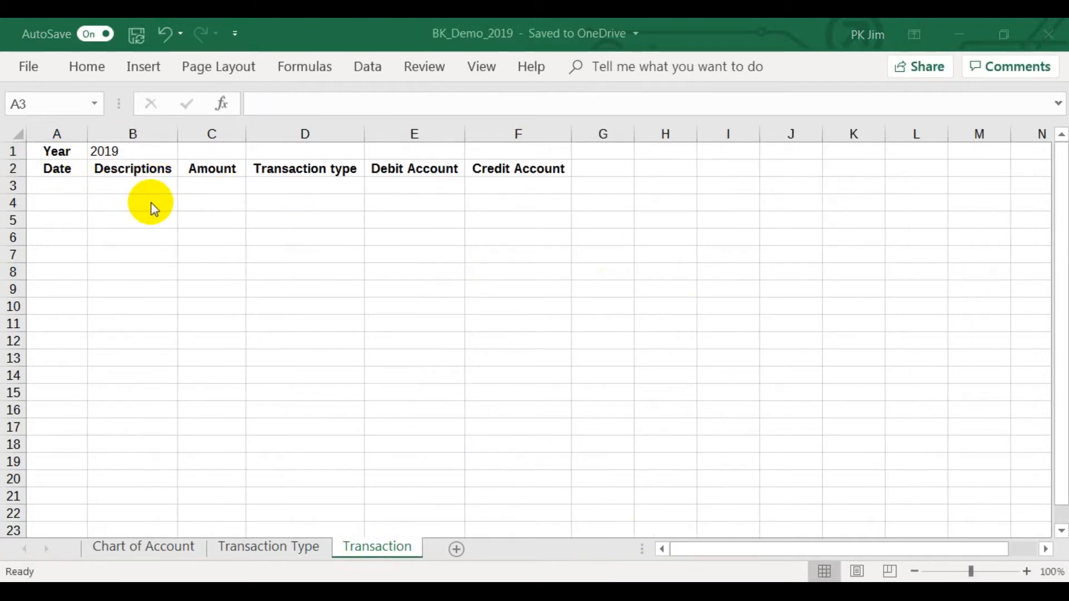
Enter a transaction in row 3 with date 2/1/2019, a salary-payment description naming the employee and amount 6000, and autofit column B.
click(51, 186)
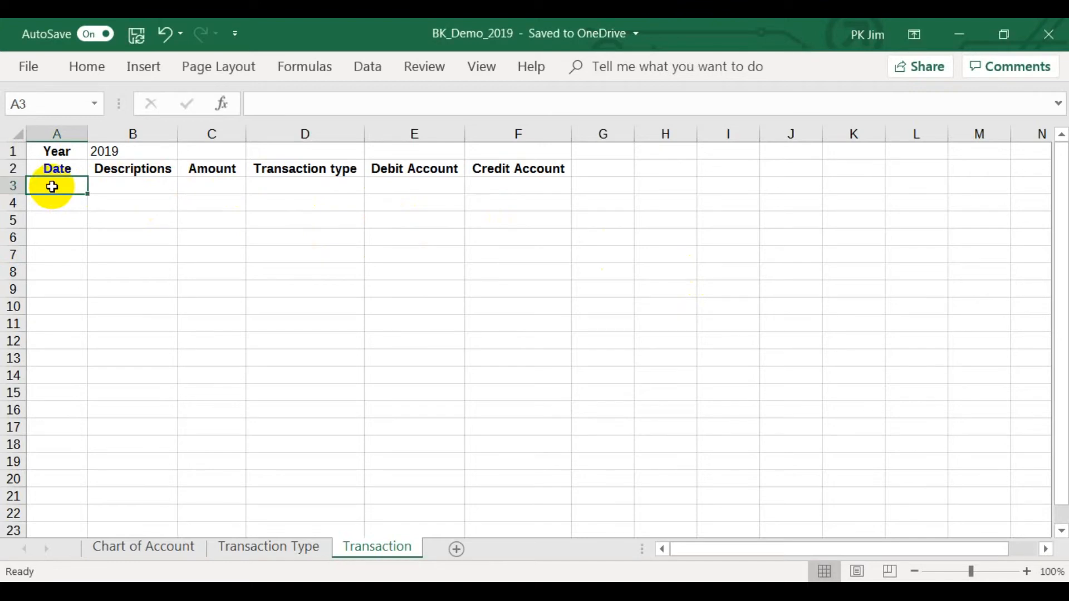
text(2/1/2)
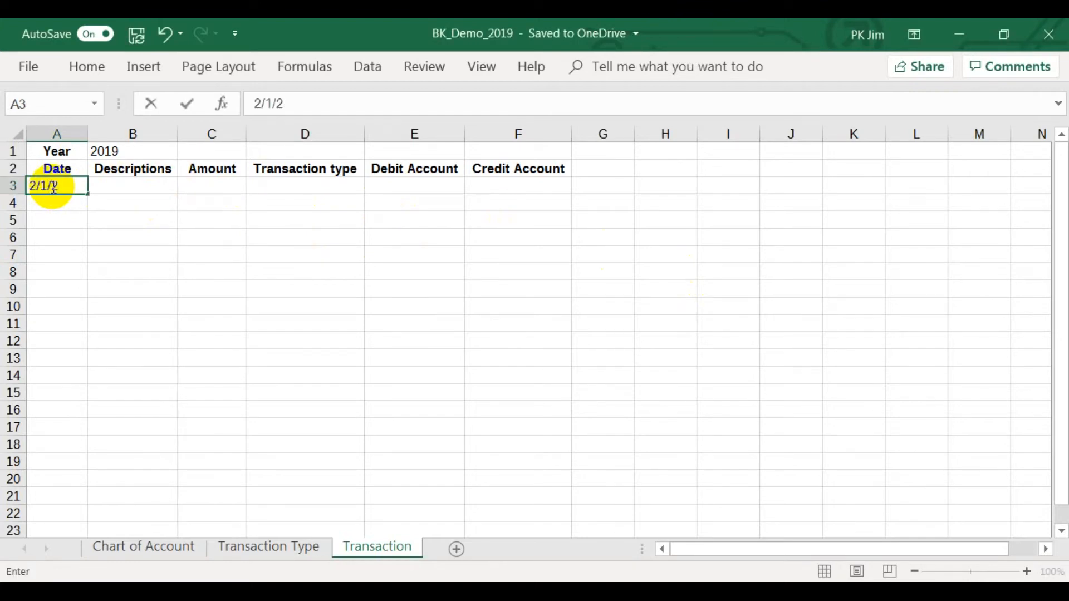
text(019)
key(Tab)
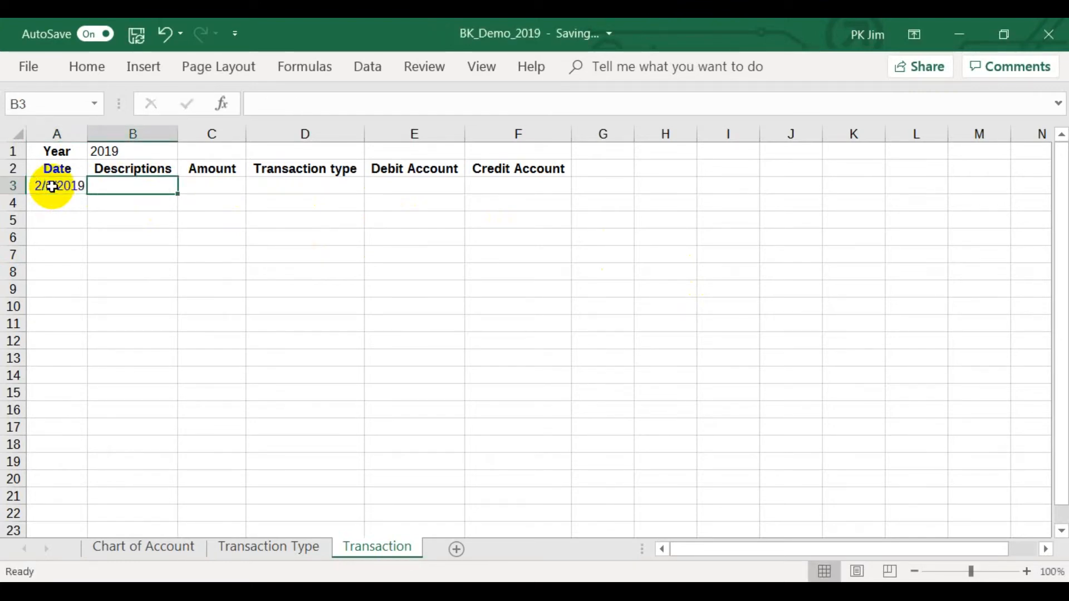
text(Pay salary to Mary)
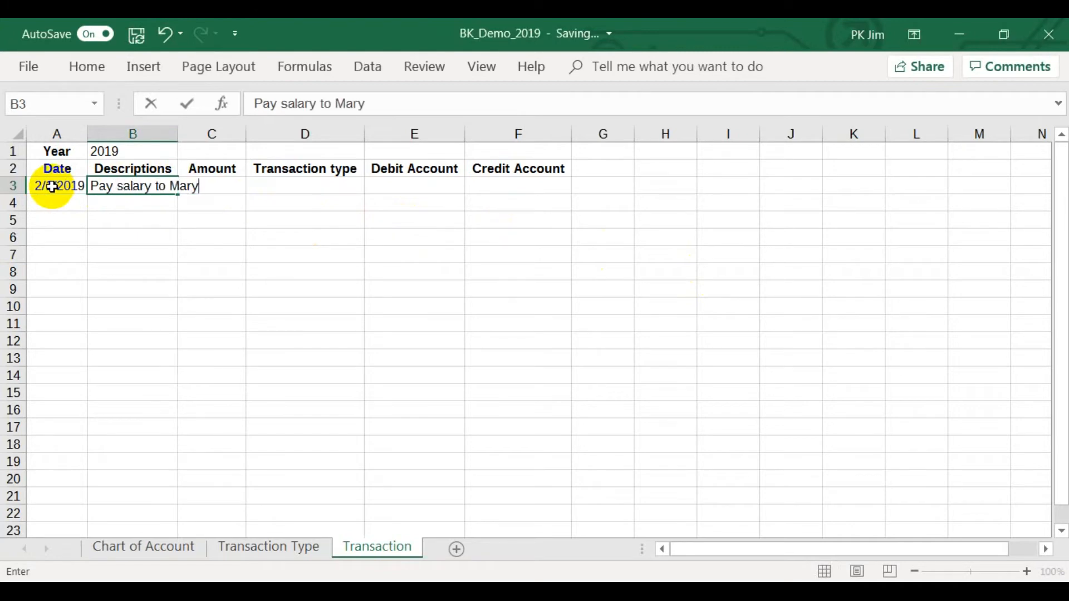
key(Tab)
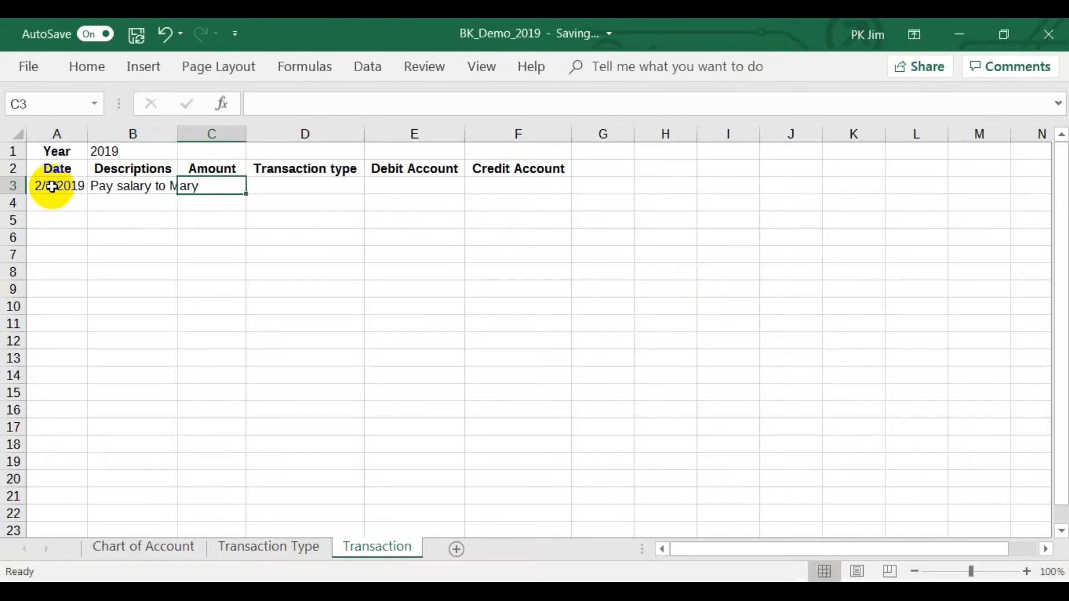
text(6000)
key(Return)
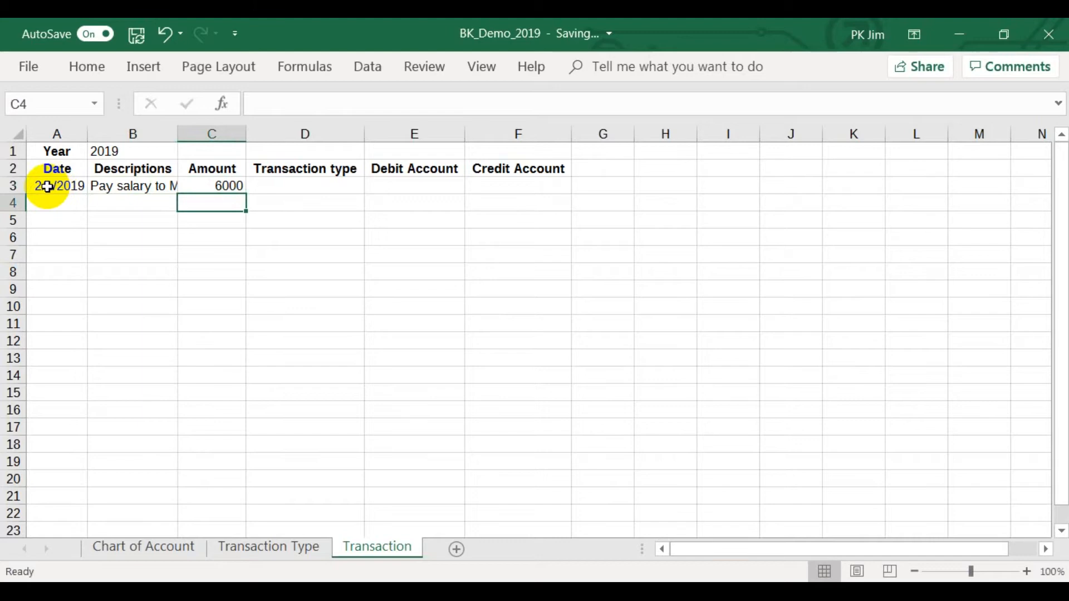
double_click(177, 136)
Start data validation for the whole Transaction type column D without extending existing settings, allowing a List.
click(302, 191)
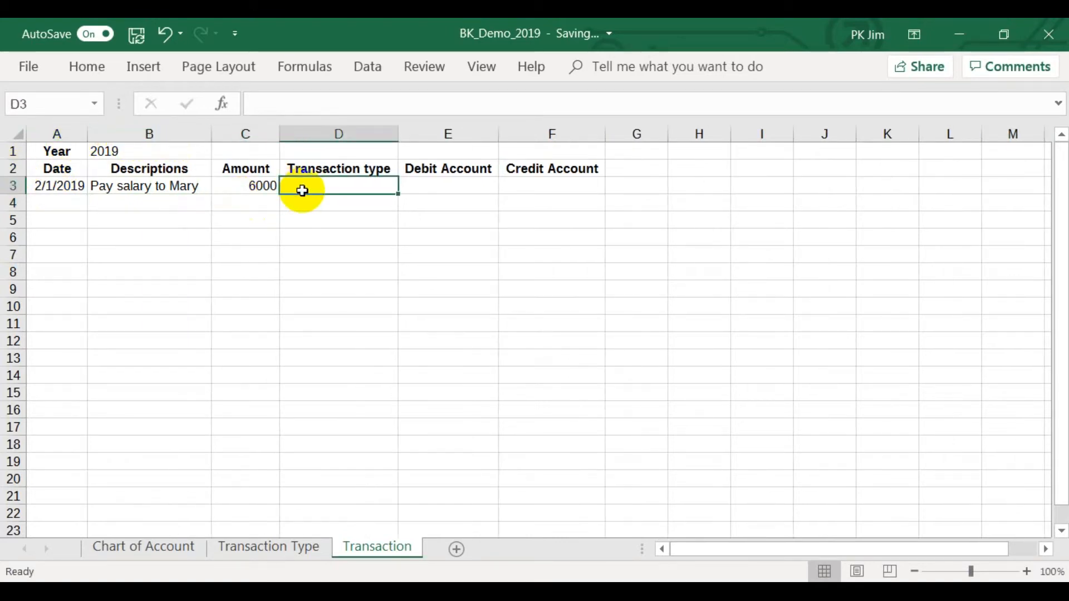
click(331, 131)
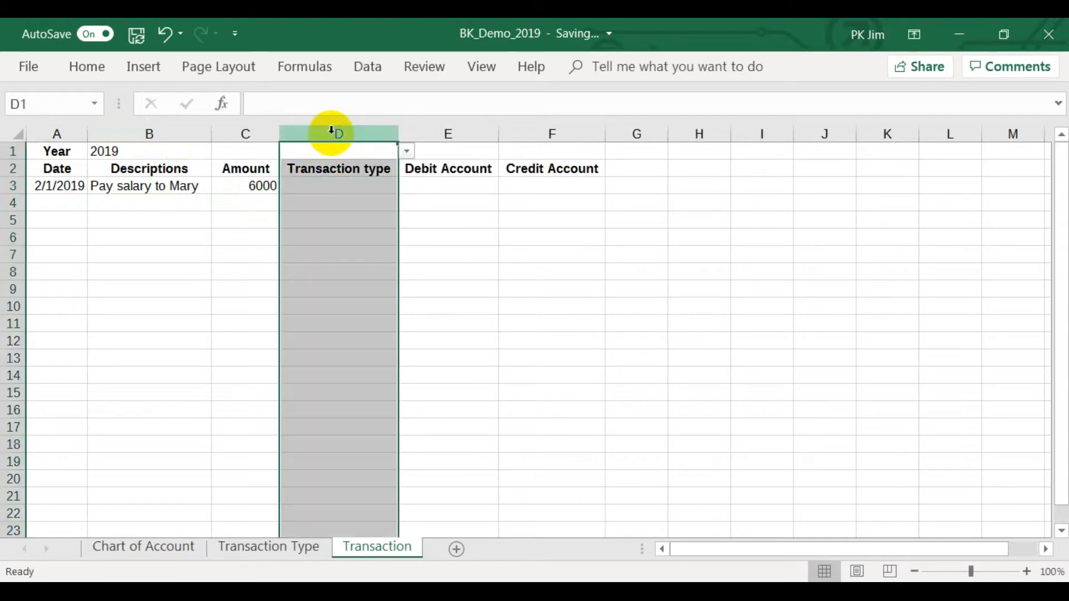
click(363, 72)
click(593, 137)
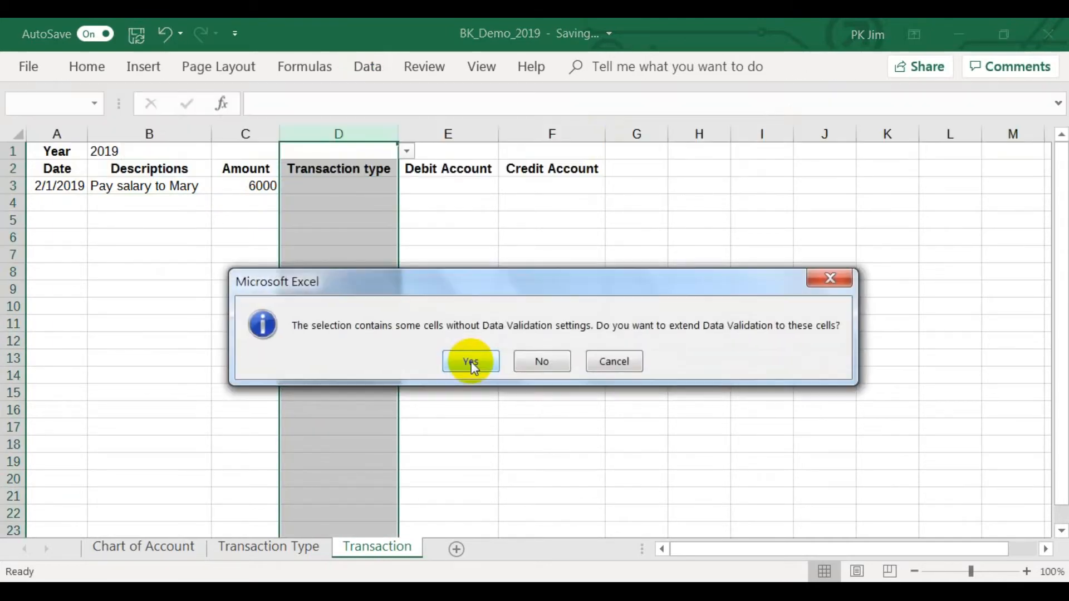
click(533, 363)
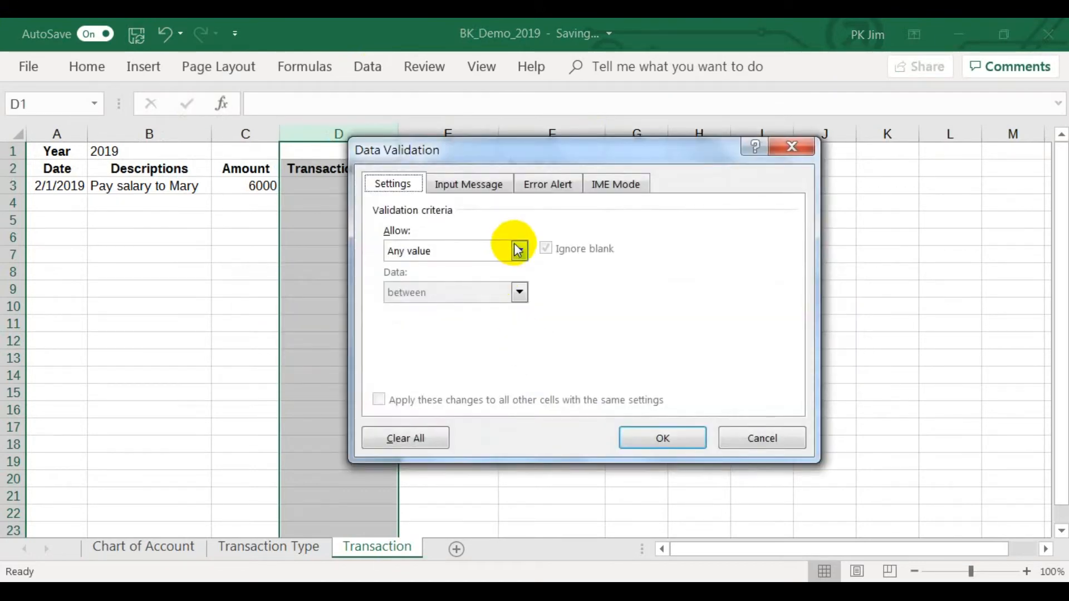
click(518, 250)
click(488, 310)
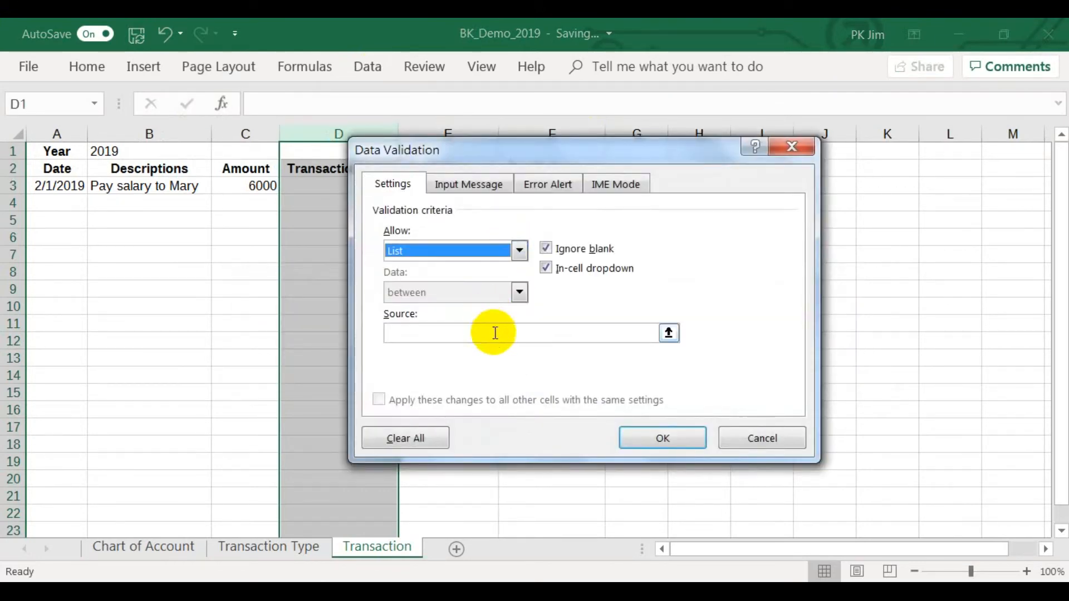
Set the validation list source to =transaction_type and apply it to column D.
click(495, 333)
text(=)
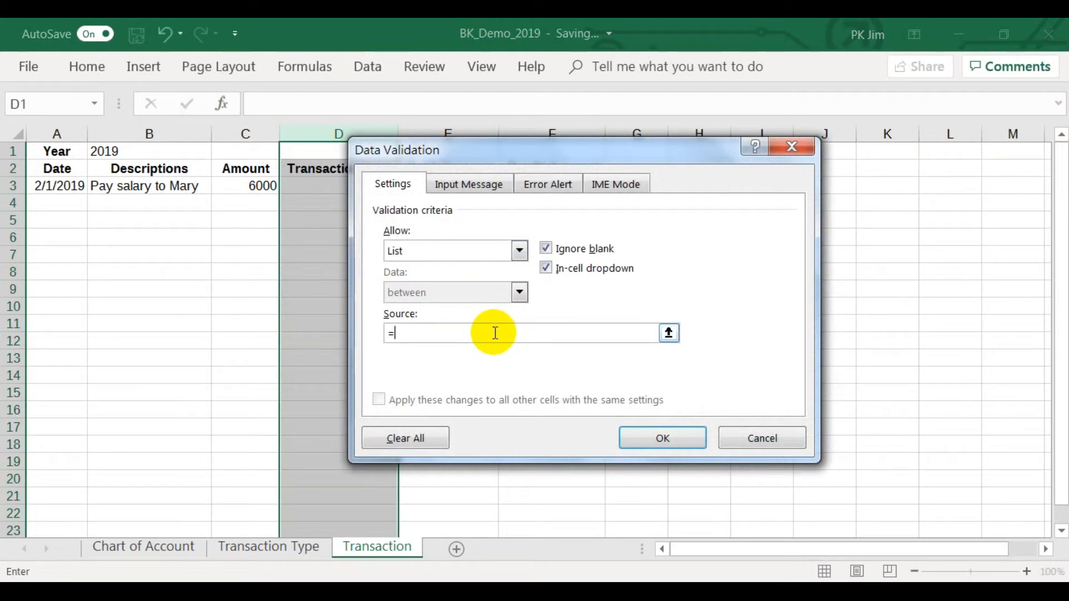
text(List_transaction_type)
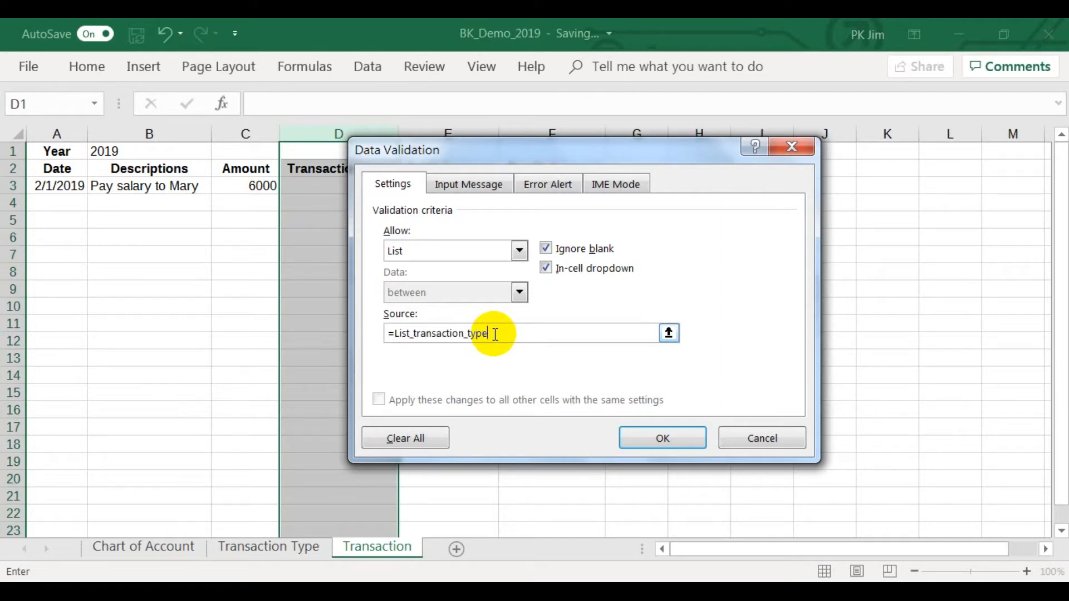
click(415, 334)
key(BackSpace)
key(BackSpace)
key(BackSpace)
key(BackSpace)
key(BackSpace)
click(653, 439)
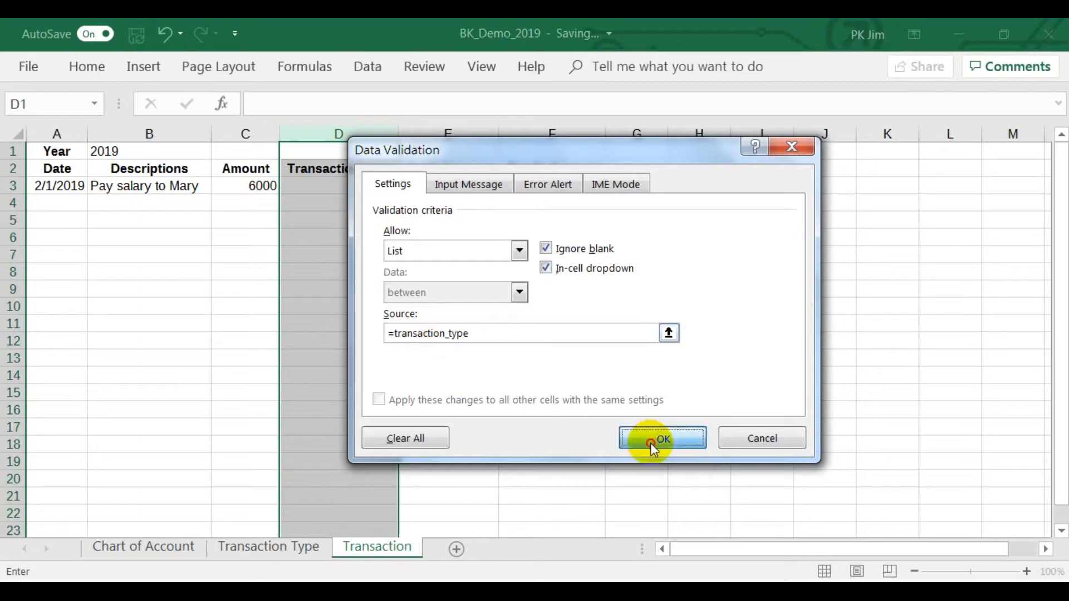
Choose Pay salary from the validation list as the transaction type in D3.
click(355, 188)
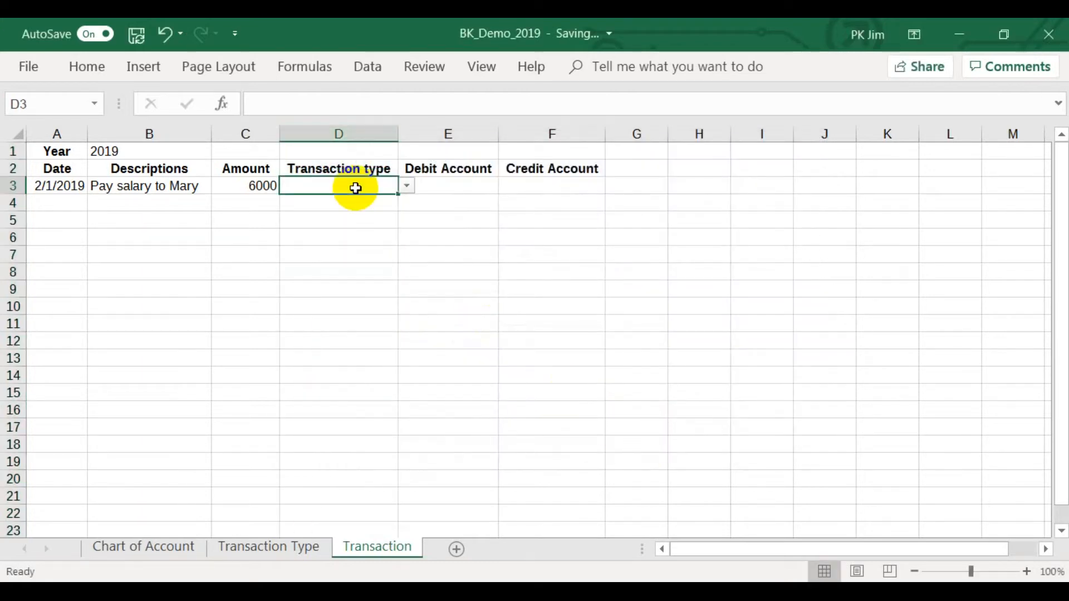
click(407, 187)
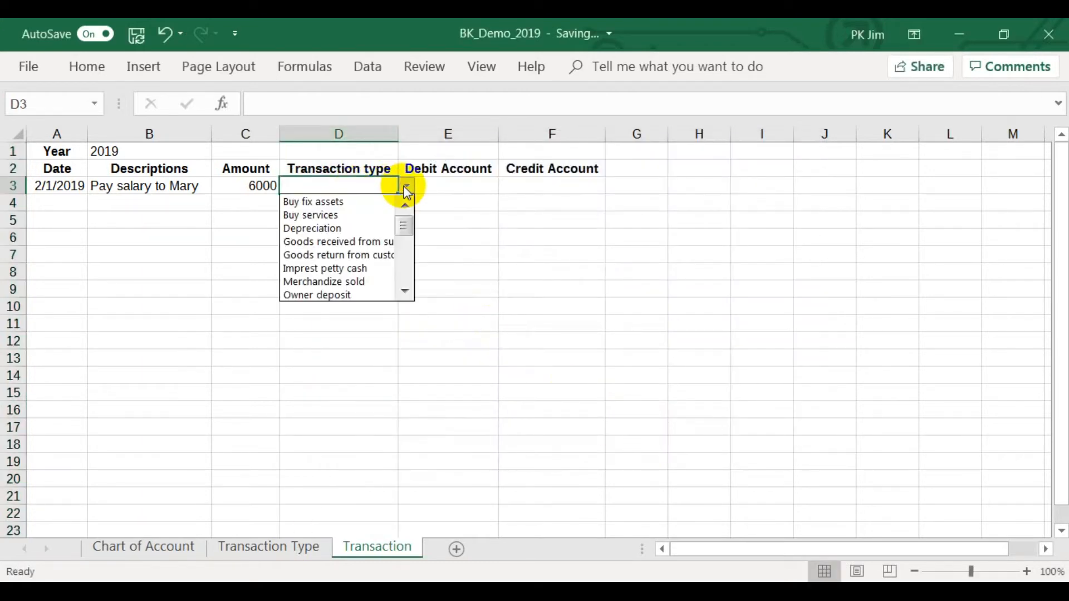
drag(406, 225, 407, 244)
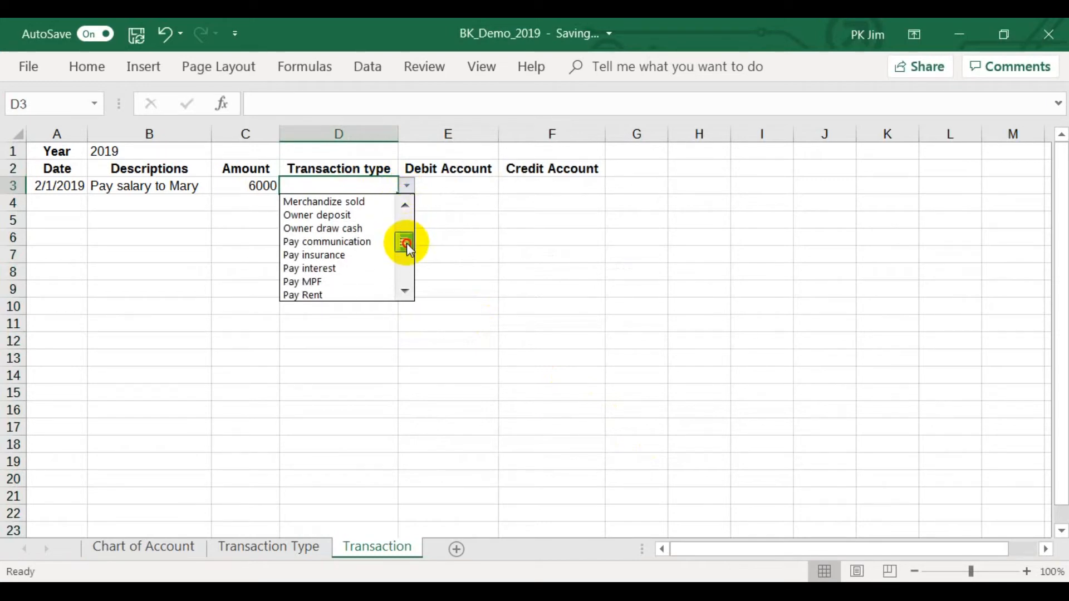
click(405, 289)
click(405, 290)
click(384, 294)
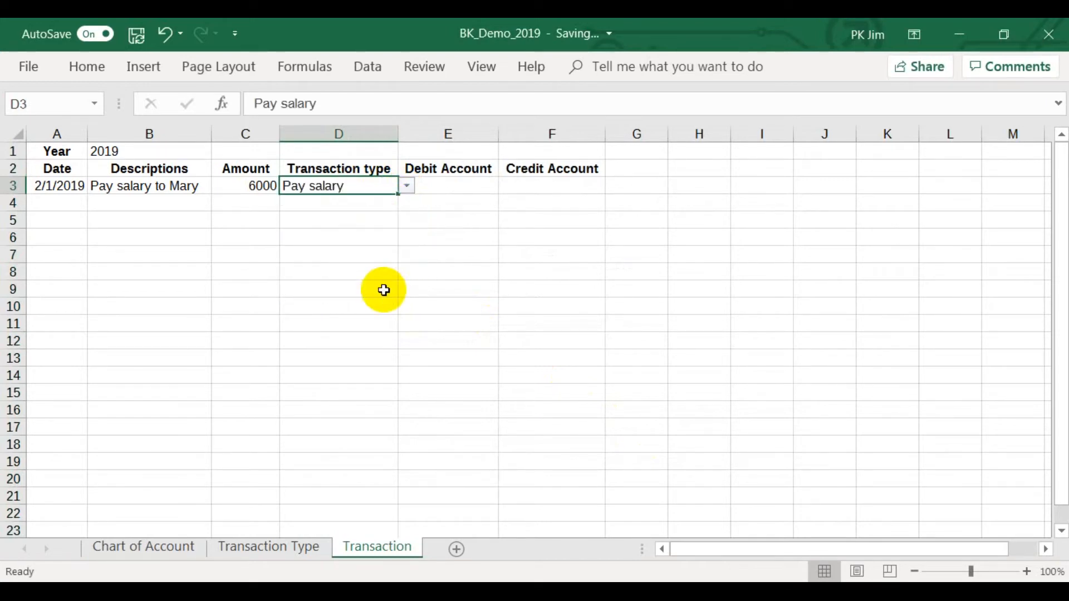
Clear the data validation from cells D1:D2 and check those cells for a dropdown.
click(353, 167)
drag(353, 148, 352, 166)
click(367, 66)
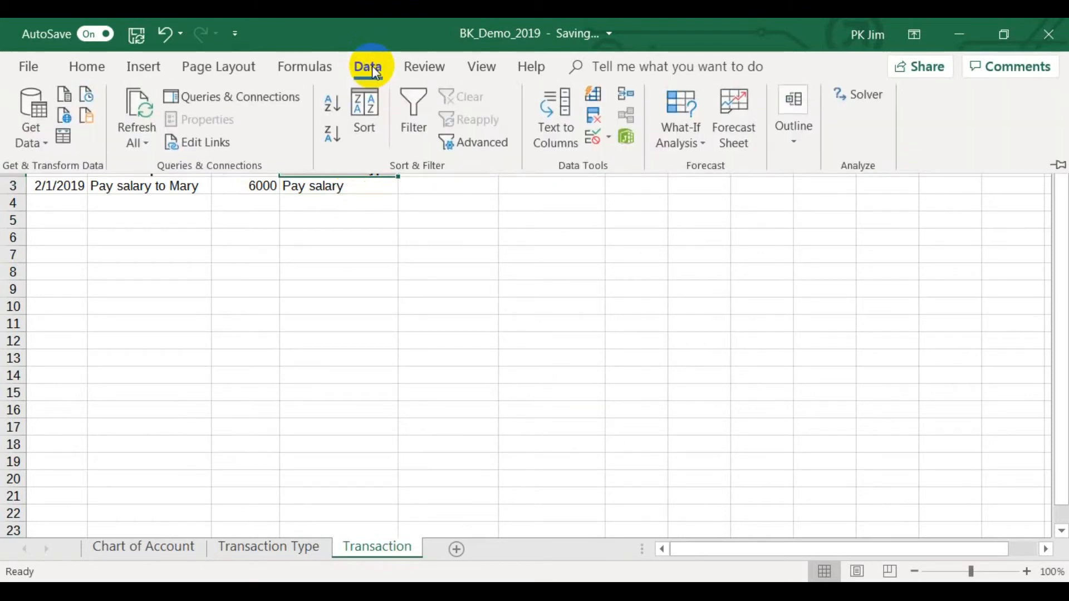
click(596, 138)
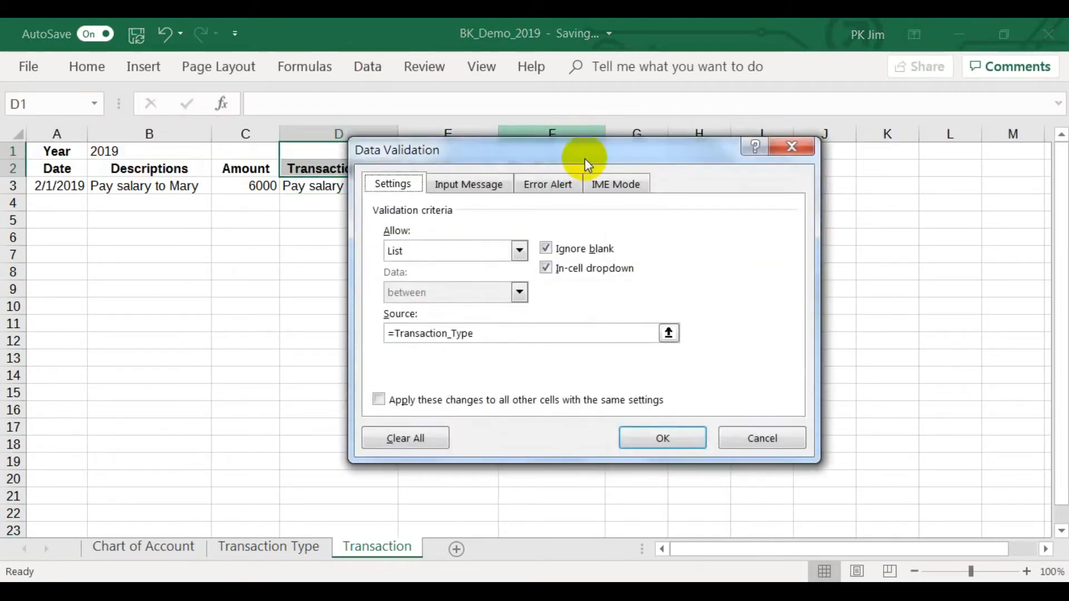
click(384, 434)
click(622, 438)
click(382, 171)
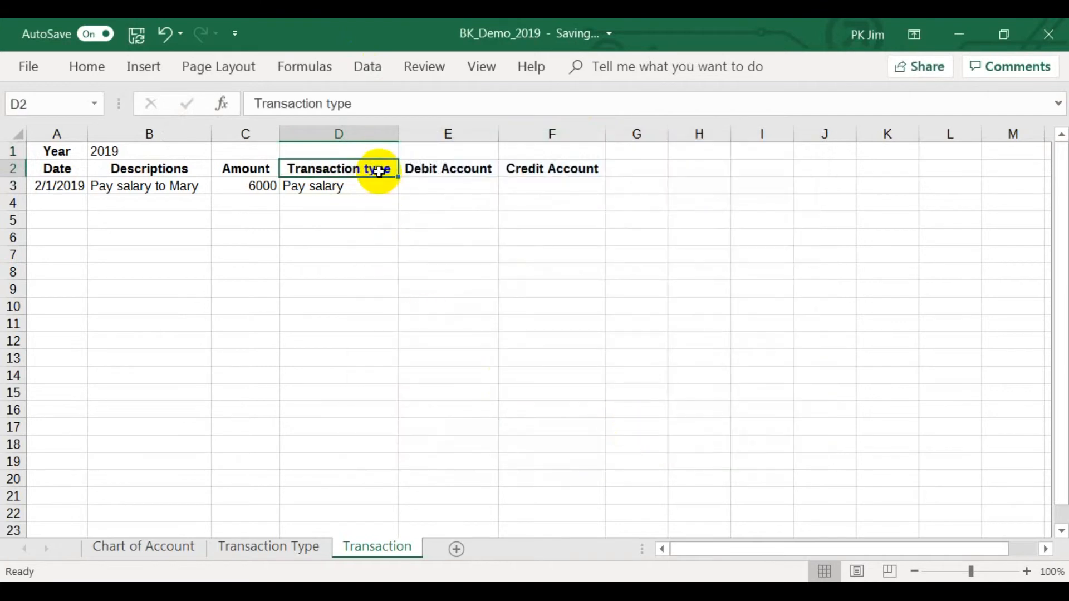
click(377, 156)
click(374, 185)
Start a VLOOKUP formula in E3 with D3 as the lookup value and Tbl_Transaction_Type as the table array.
click(455, 188)
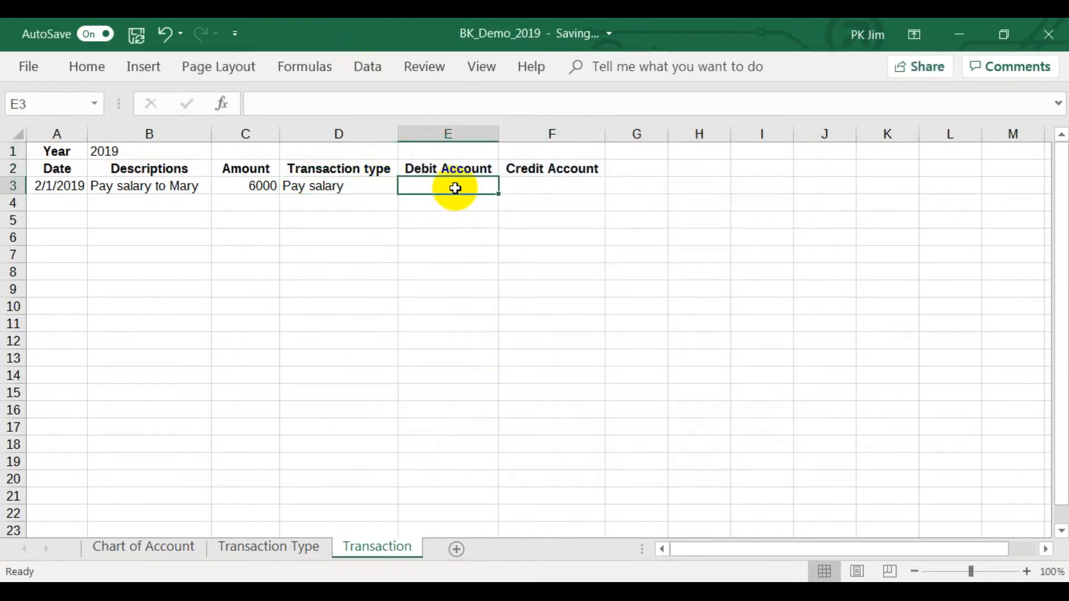
text(=)
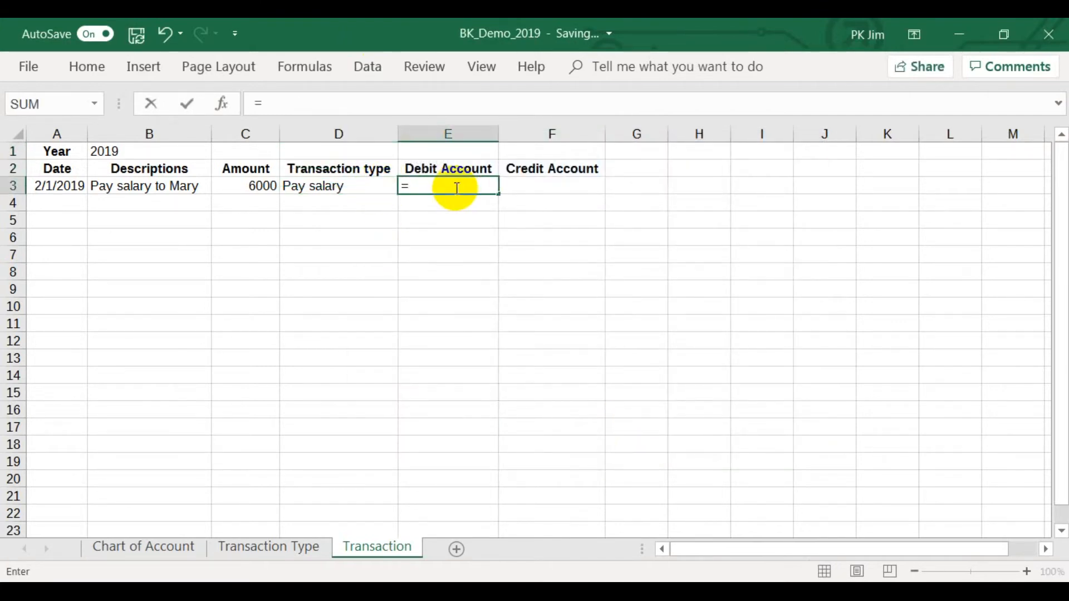
text(vlookup()
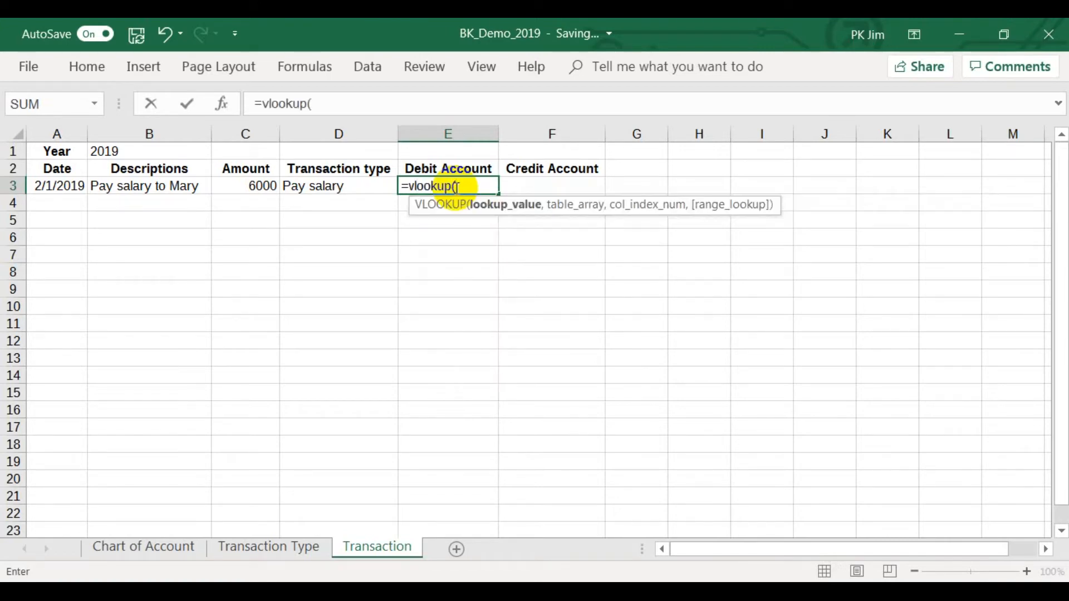
click(359, 185)
text(,)
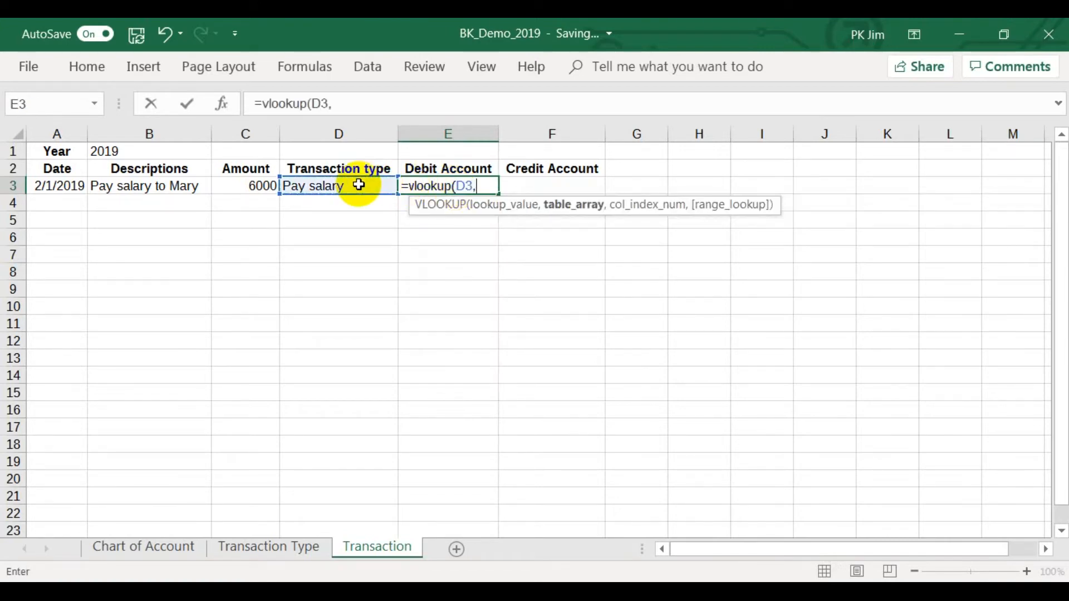
text(tbl)
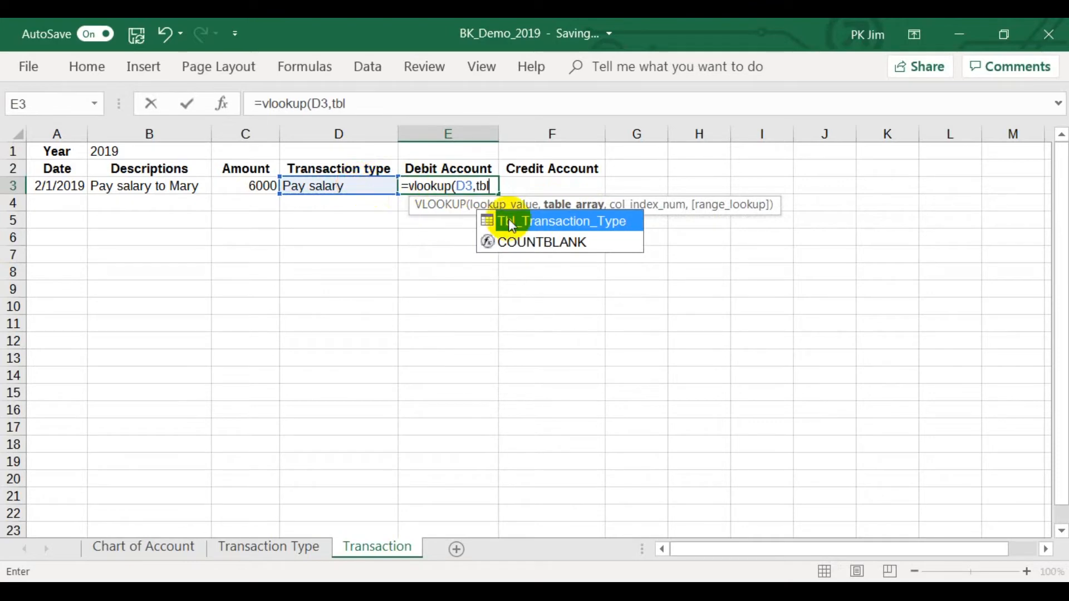
double_click(531, 222)
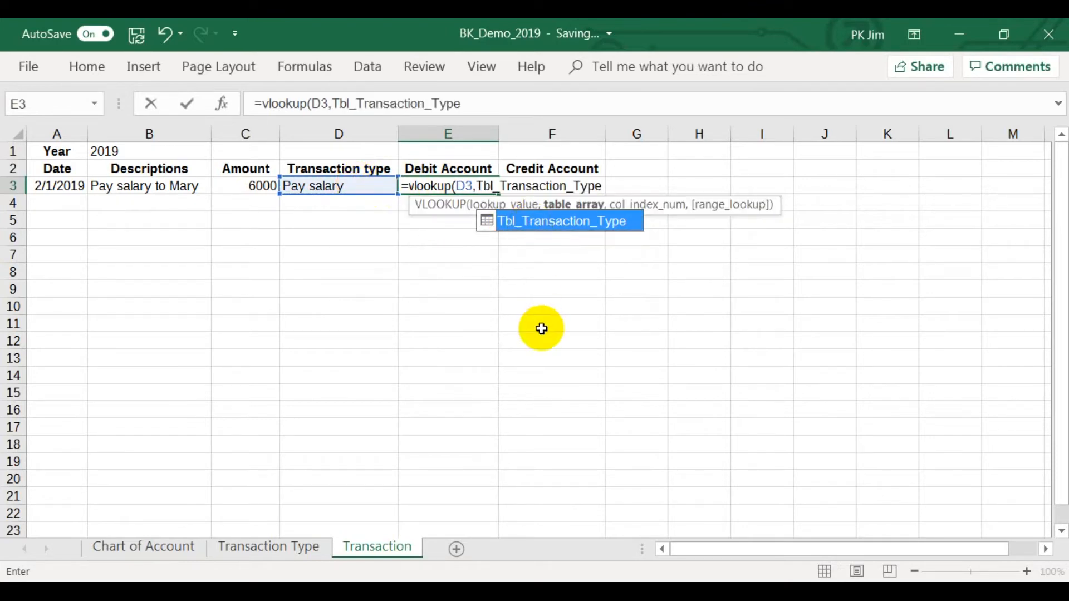
Complete the VLOOKUP formula in E3 with column index 2 and FALSE for an exact match.
click(479, 103)
text(,)
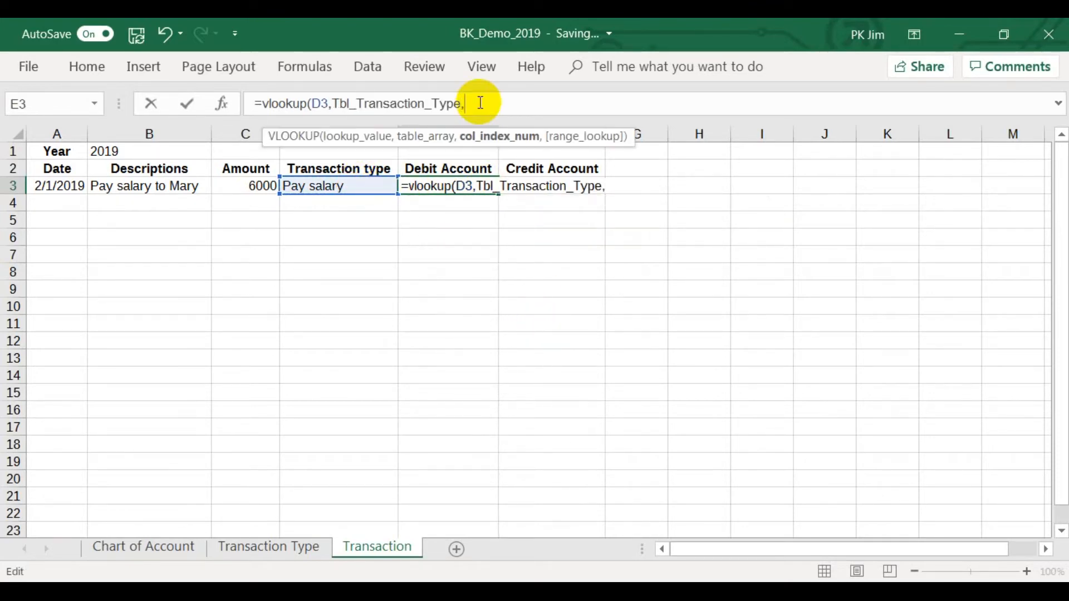
text(2,fa)
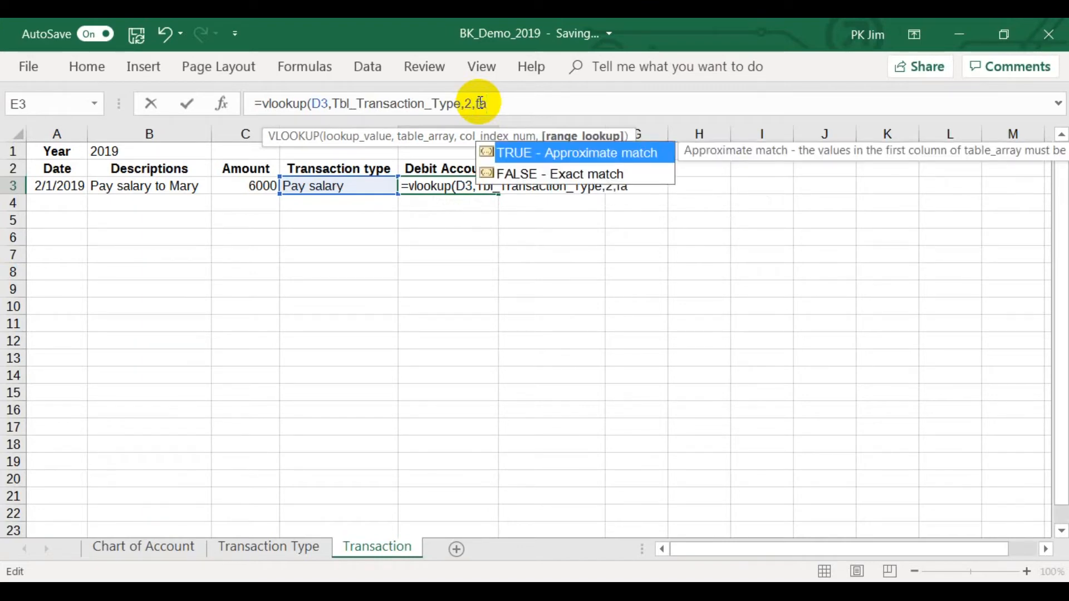
text(lse))
key(Return)
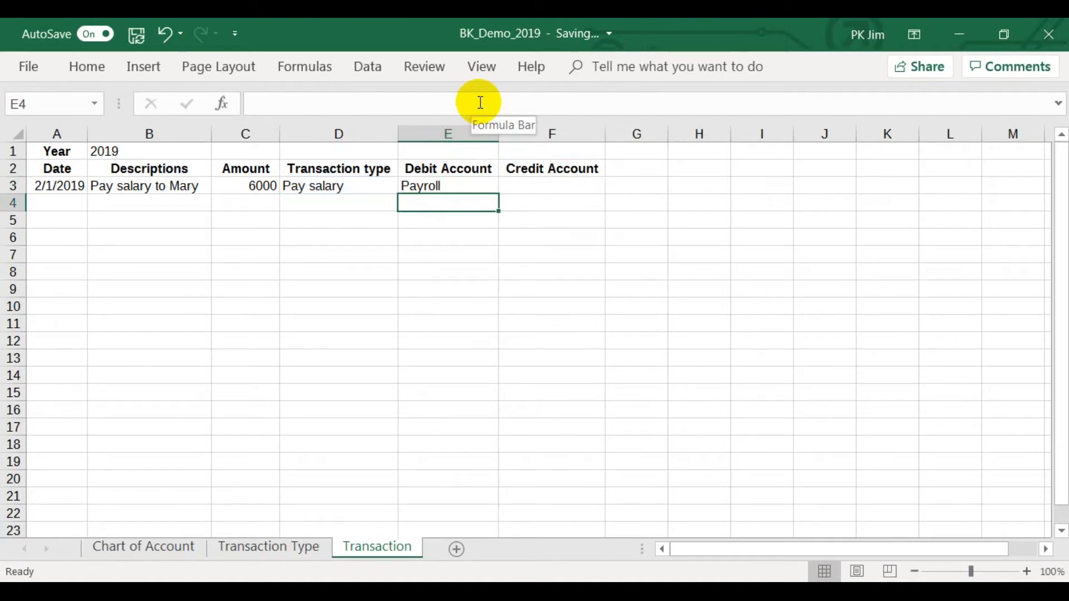
Fill the E3 formula across to F3 and edit the copy to =VLOOKUP(D3,Tbl_Transaction_Type,3,FALSE).
click(475, 182)
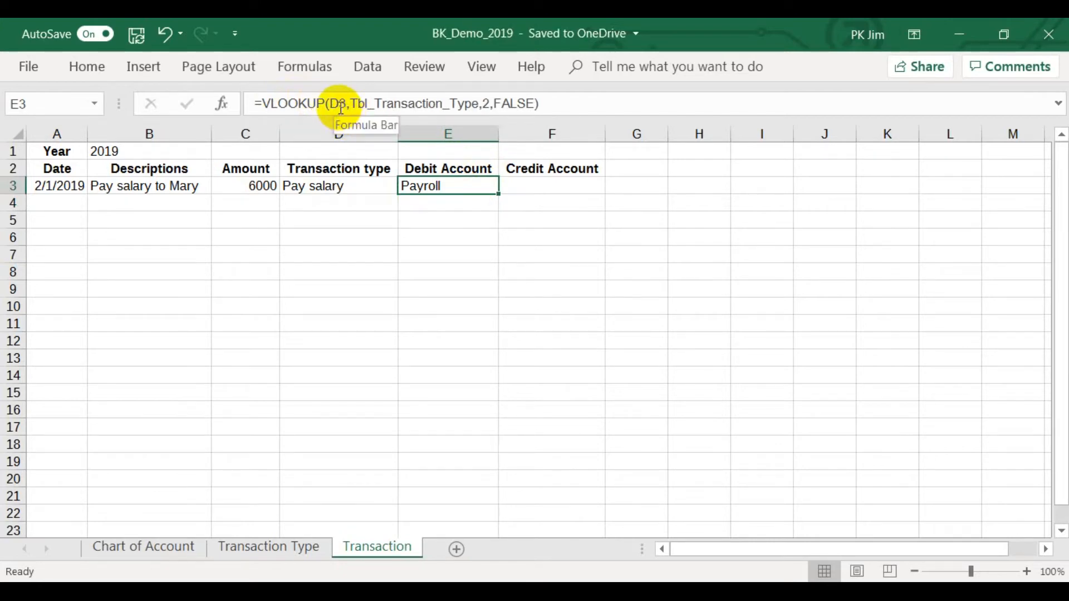
drag(499, 193, 553, 191)
click(528, 190)
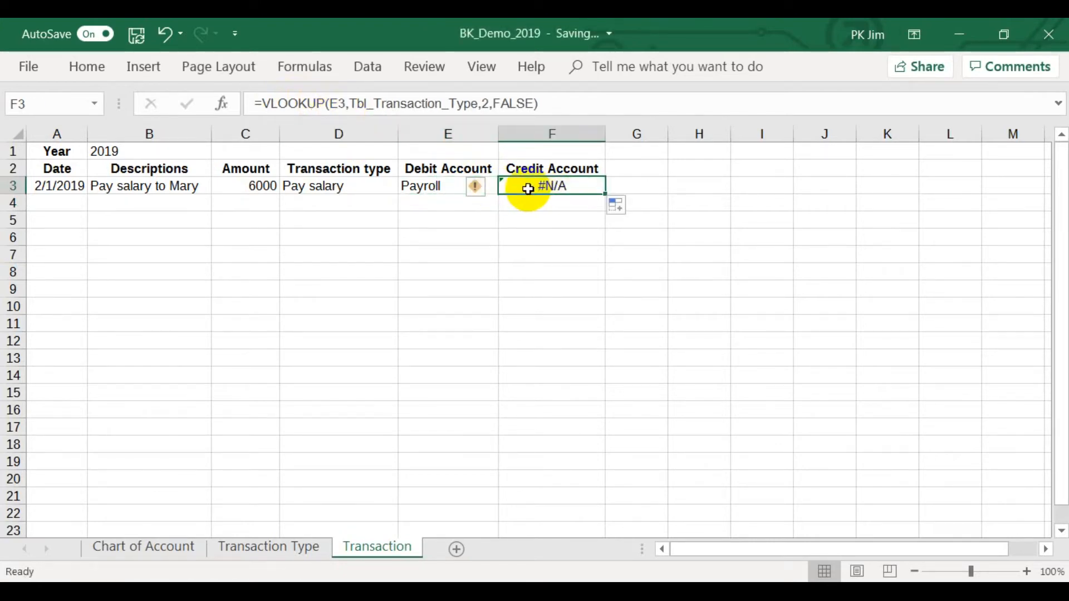
click(334, 103)
key(BackSpace)
text(d)
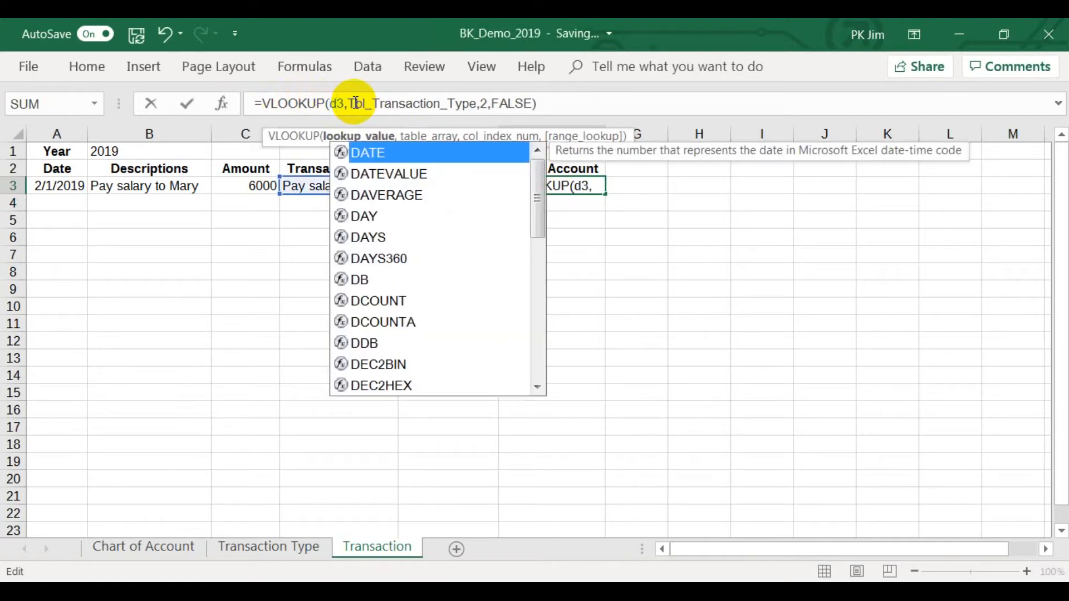
click(488, 104)
key(BackSpace)
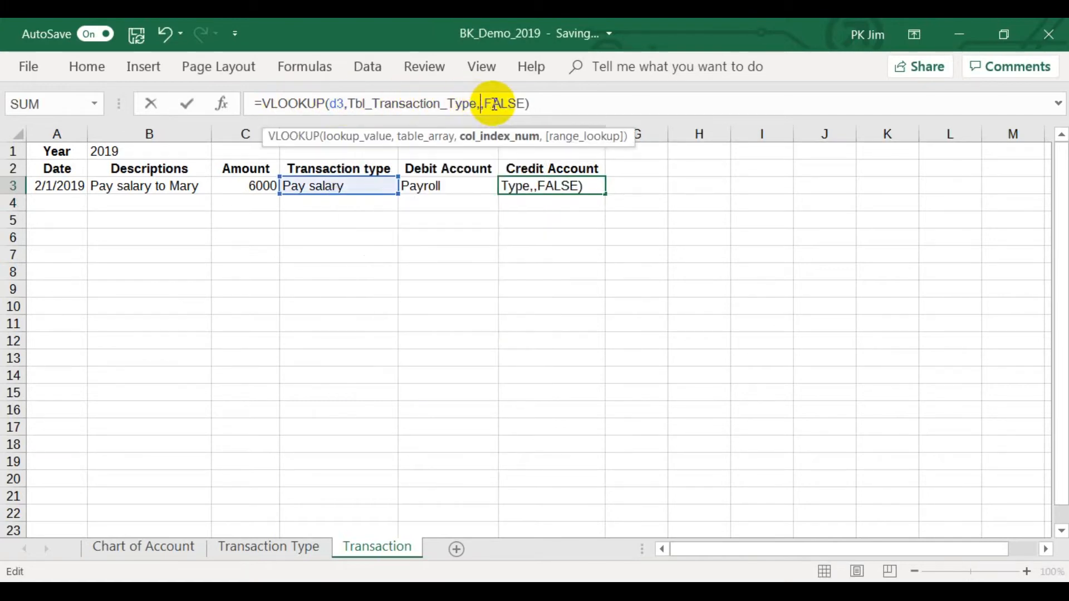
text(3)
key(Return)
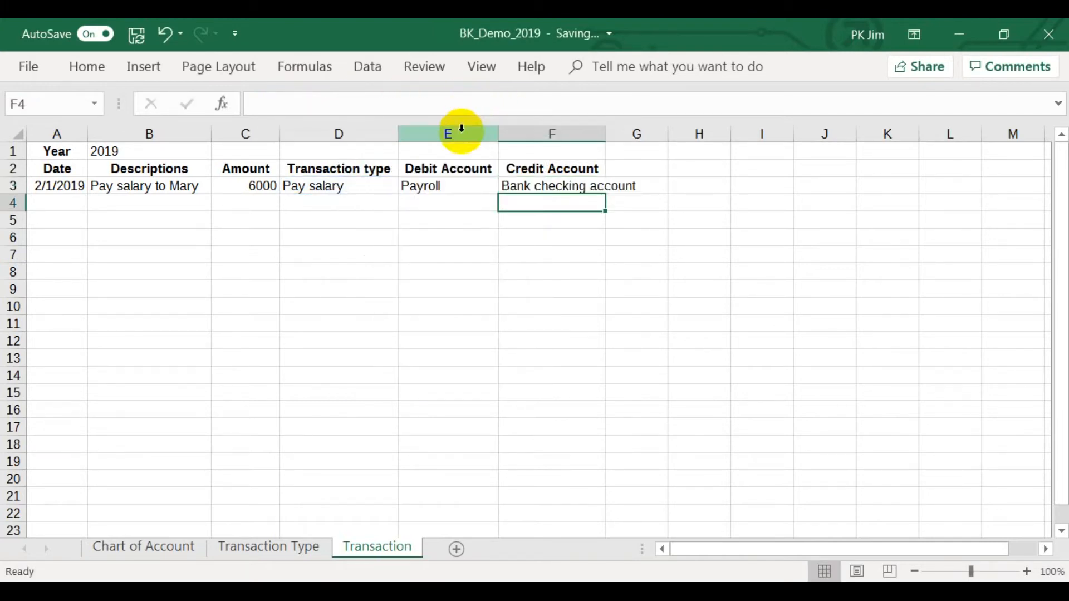
AutoFit the Debit Account and Credit Account columns, E and F, to the width of their contents.
drag(462, 134, 532, 134)
double_click(605, 133)
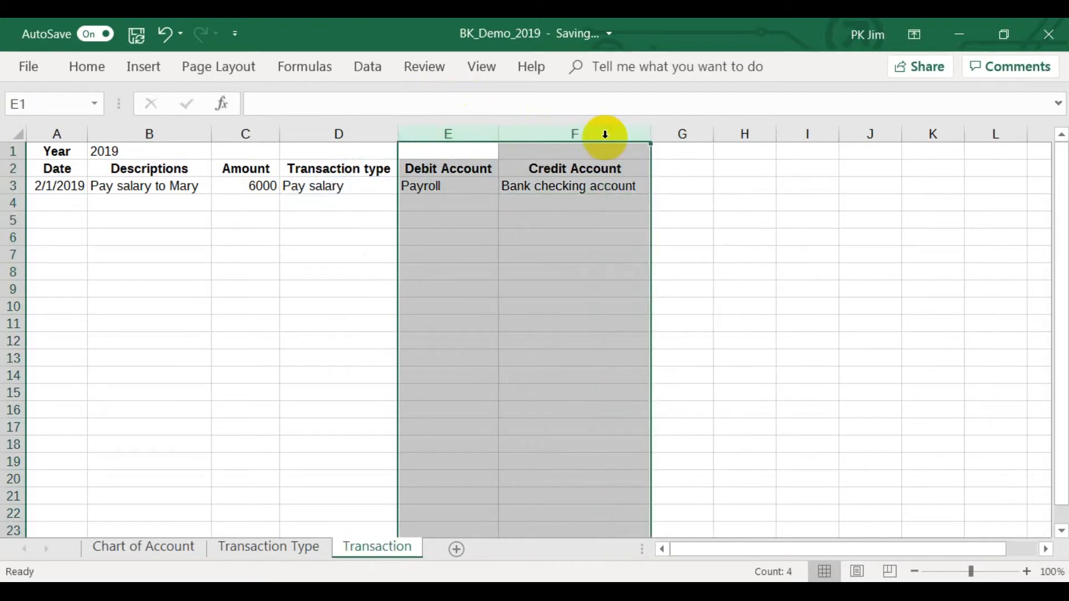
click(561, 240)
Fill the E3:F3 lookup formulas down through row 6 and inspect the copied formula in E4.
scroll(562, 240, down, 1)
click(441, 154)
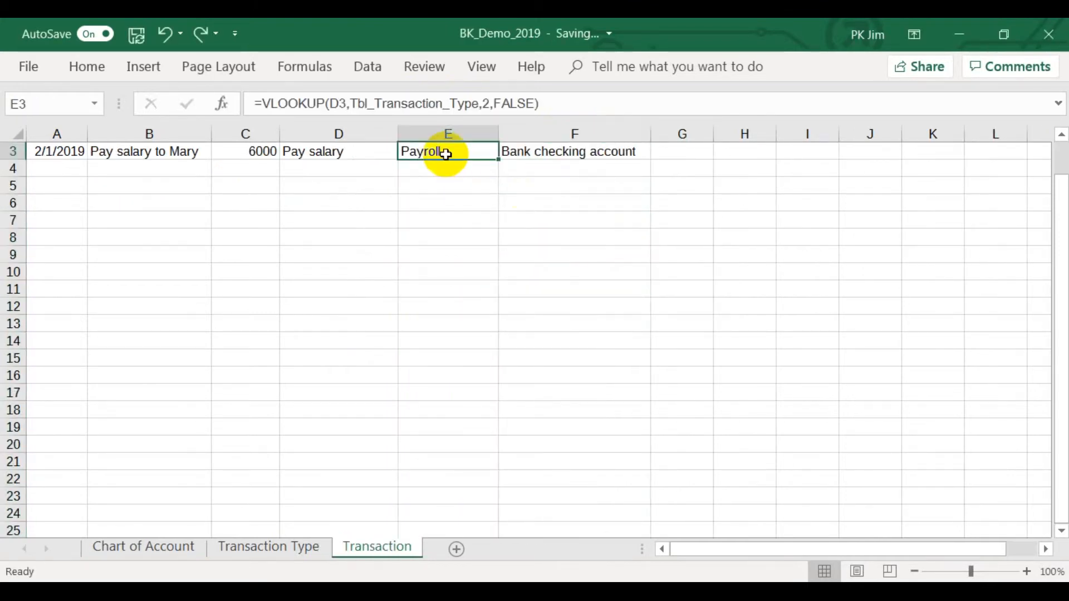
drag(441, 154, 653, 164)
drag(653, 203, 651, 204)
click(470, 164)
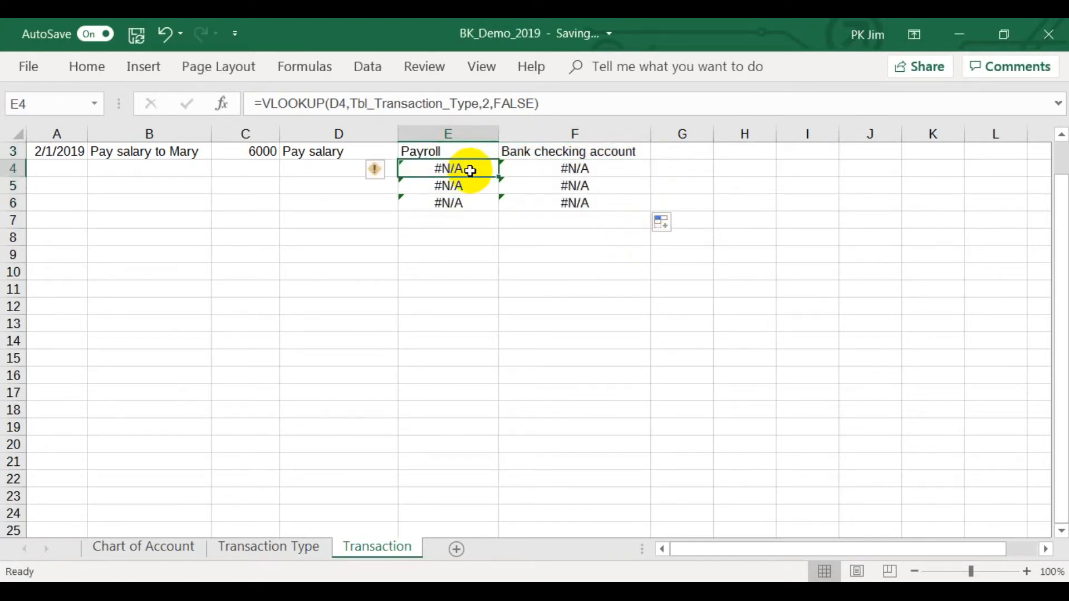
scroll(470, 165, up, 1)
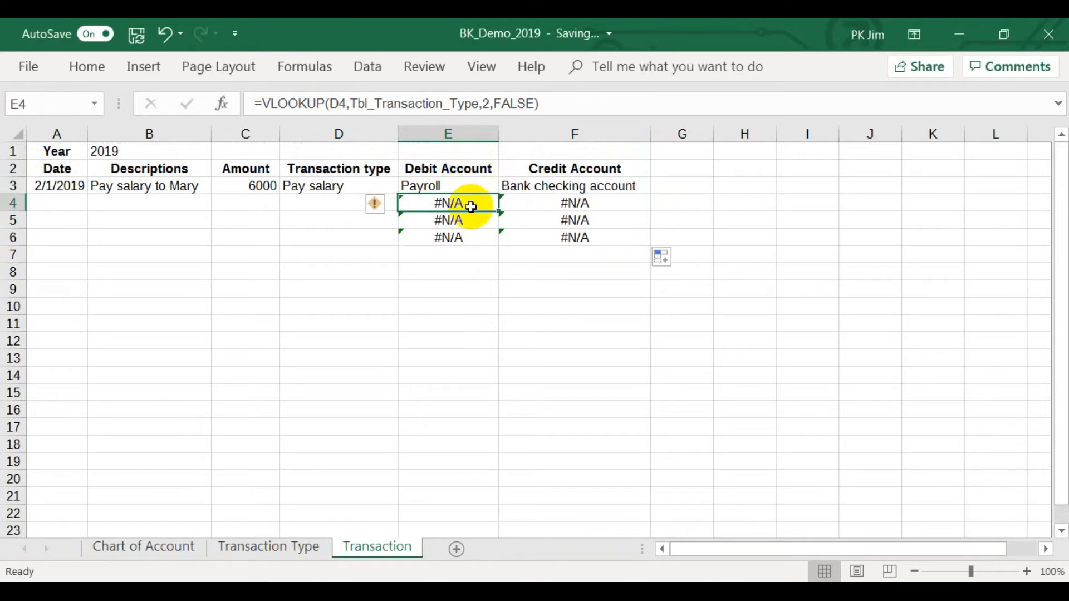
Wrap the VLOOKUP in E3 in IFERROR with an empty string "" as the error value.
click(465, 186)
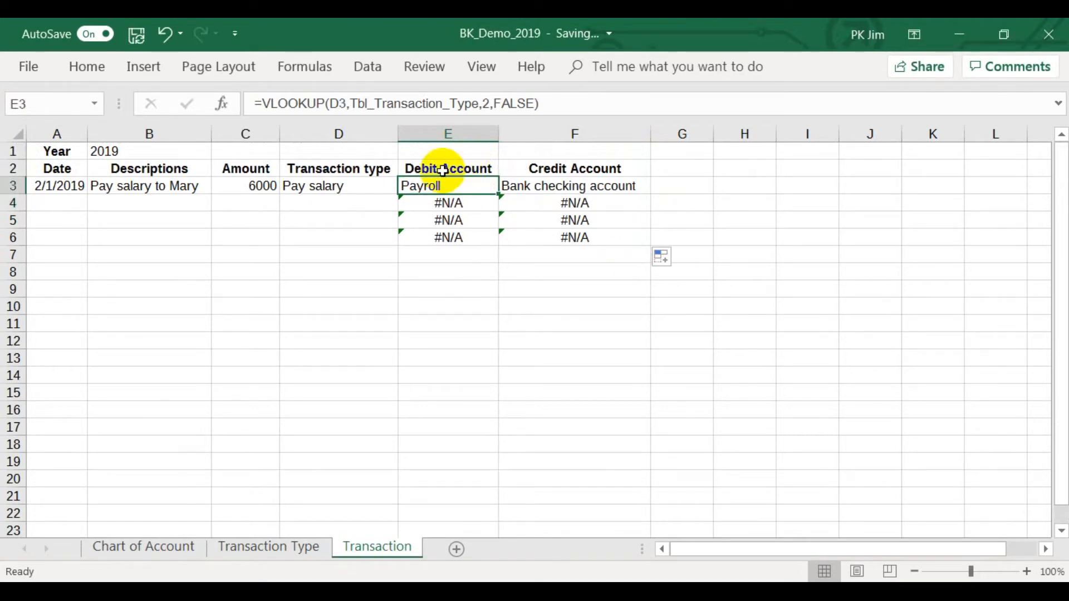
click(262, 104)
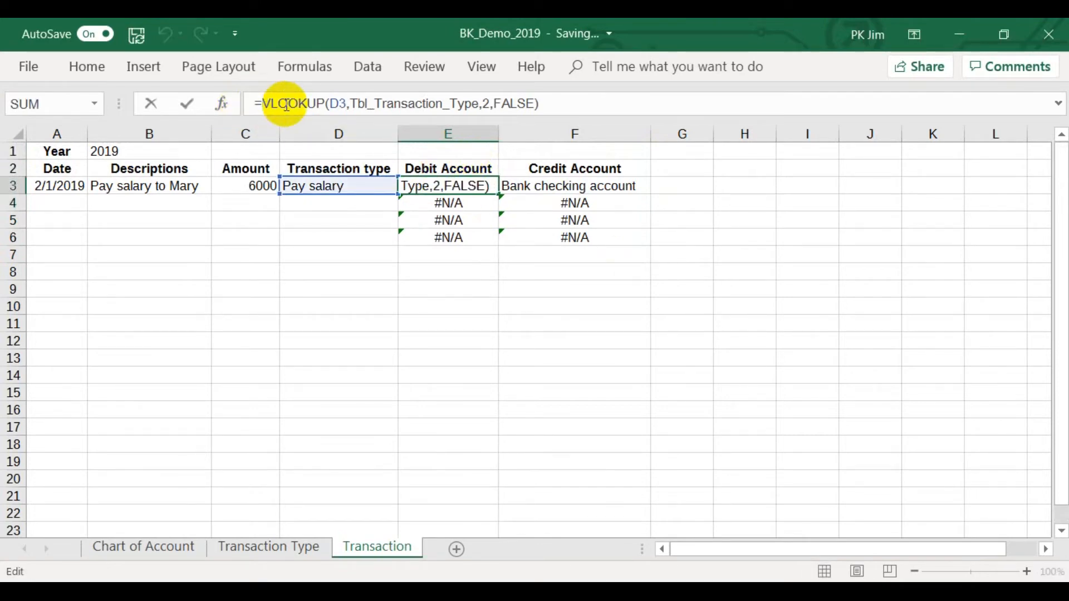
text(ife)
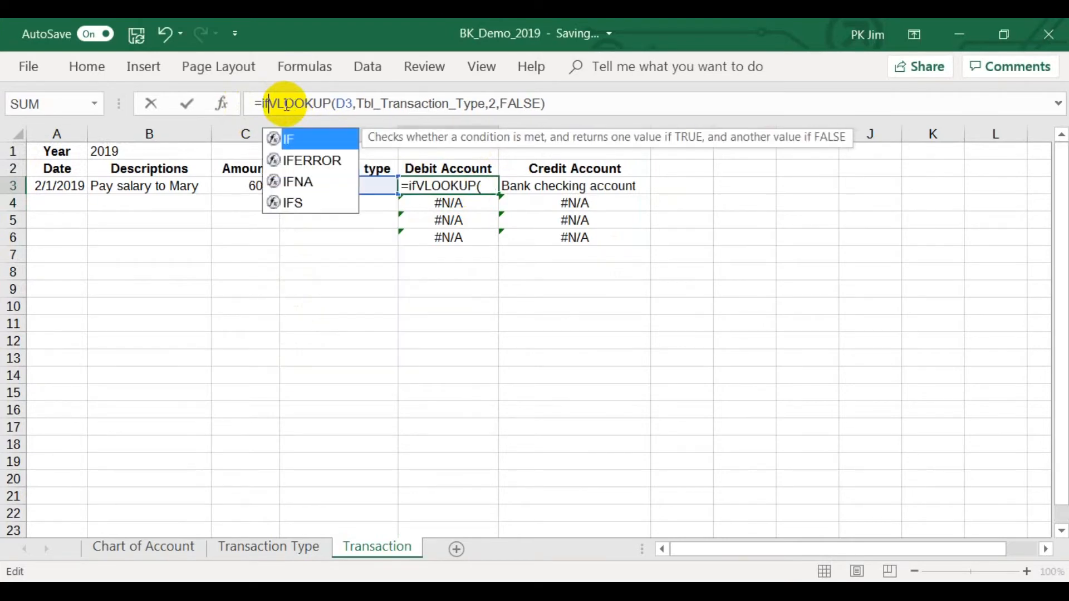
text(rror)
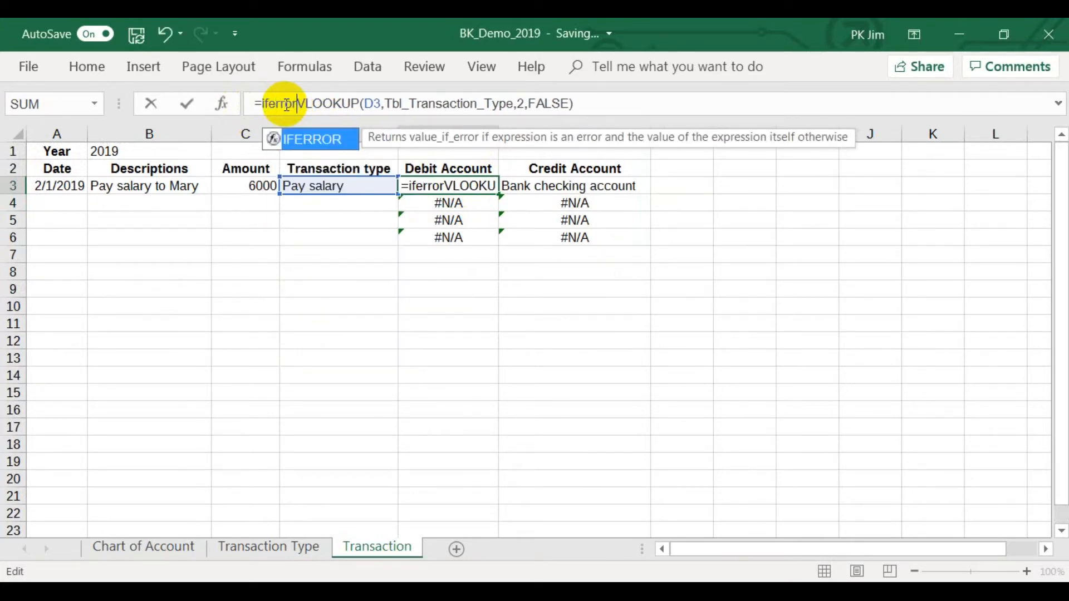
text(()
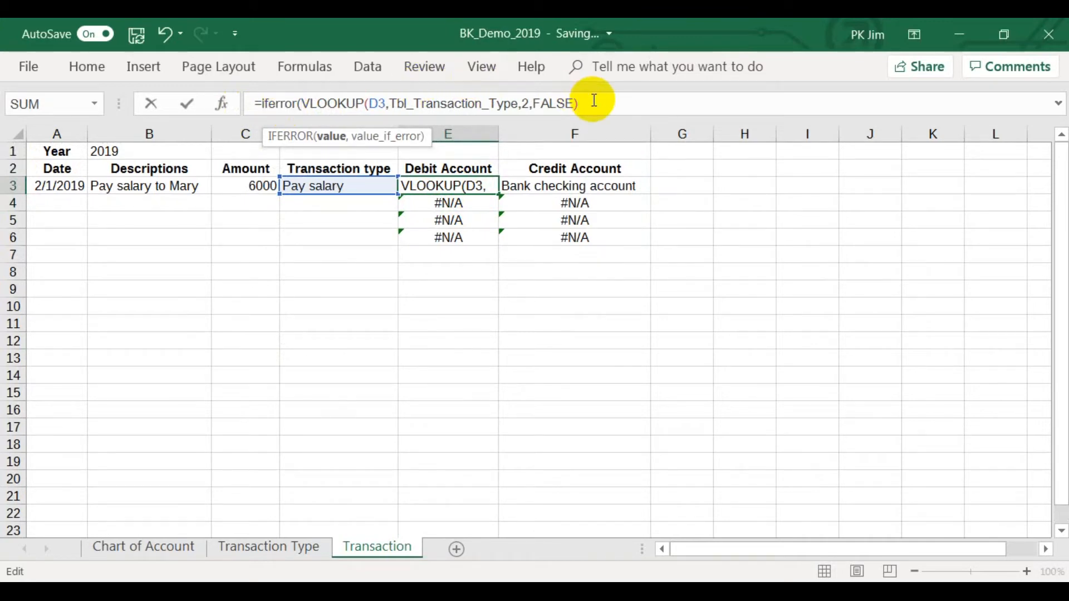
text(,""))
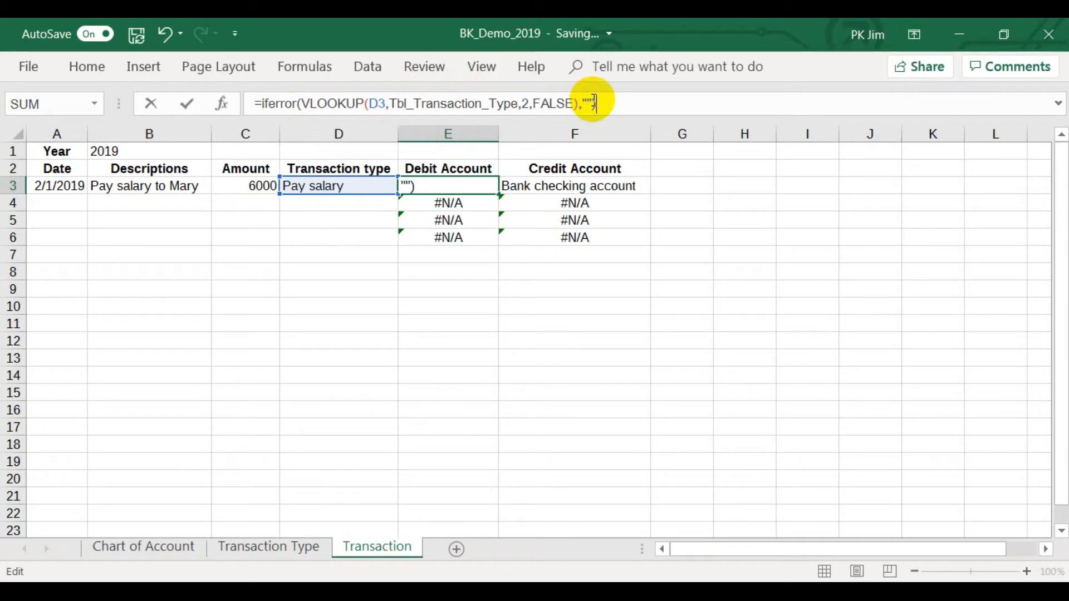
key(Return)
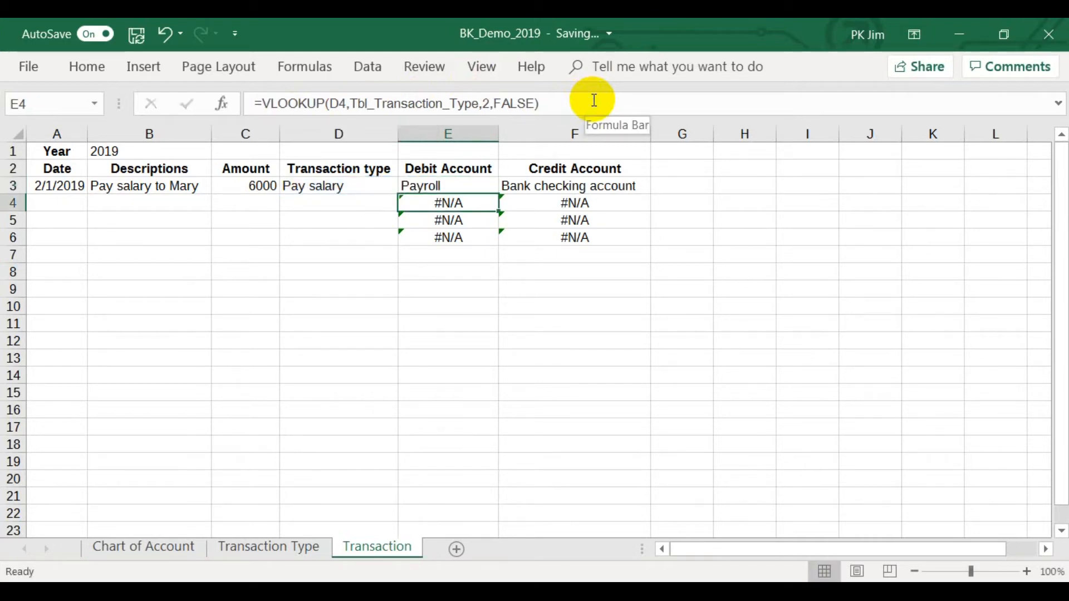
Wrap the Credit Account VLOOKUP in F3 in IFERROR, returning an empty string "" on error.
click(543, 187)
click(263, 103)
text(iferror(VLOOKUP(D3,Tbl_Transaction_Type,3,FALSE)
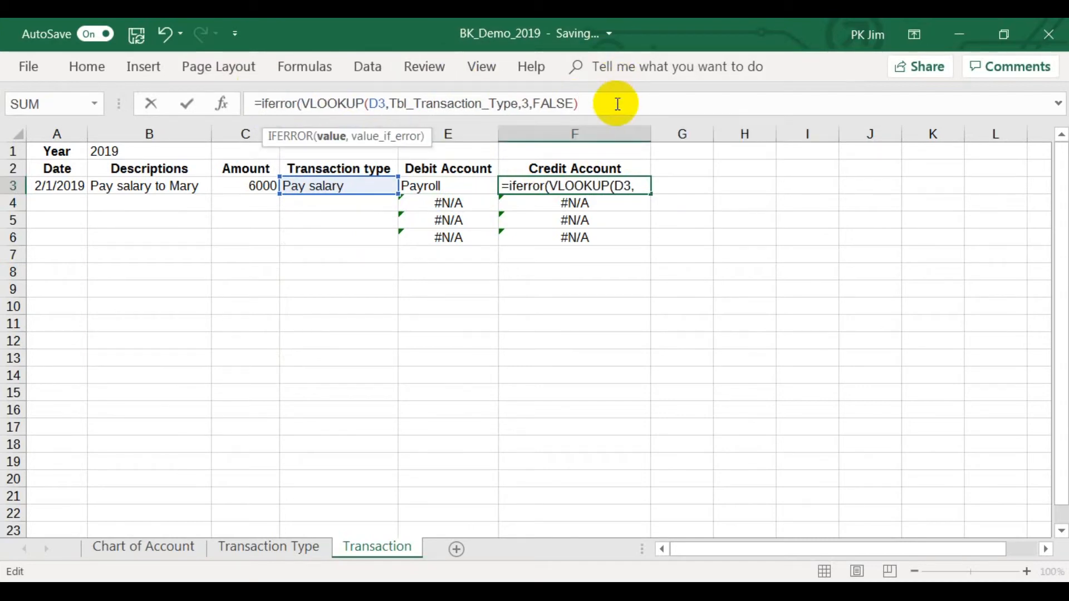
click(618, 104)
text(,""))
key(Return)
Fill the IFERROR formulas in E3:F3 down through row 1001 and return to the start of the sheet.
drag(462, 184, 625, 232)
click(625, 231)
click(442, 184)
drag(443, 184, 649, 378)
click(471, 372)
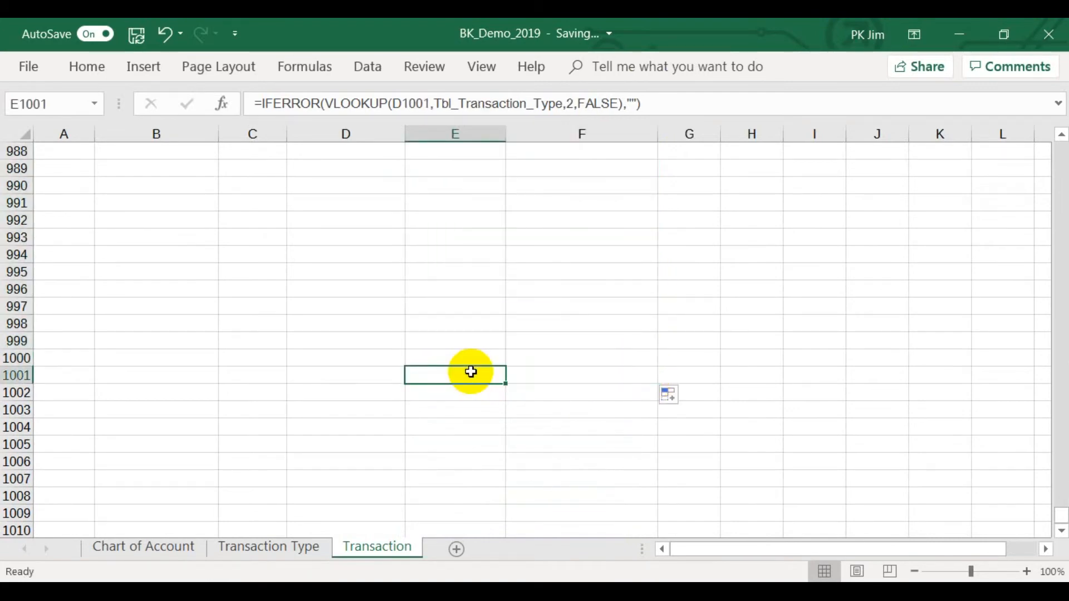
key(ctrl+Home)
Record a transaction in row 4 with date 2/1/2019, description Petty cash, amount 1000 and transaction type Imprest petty cash.
click(66, 203)
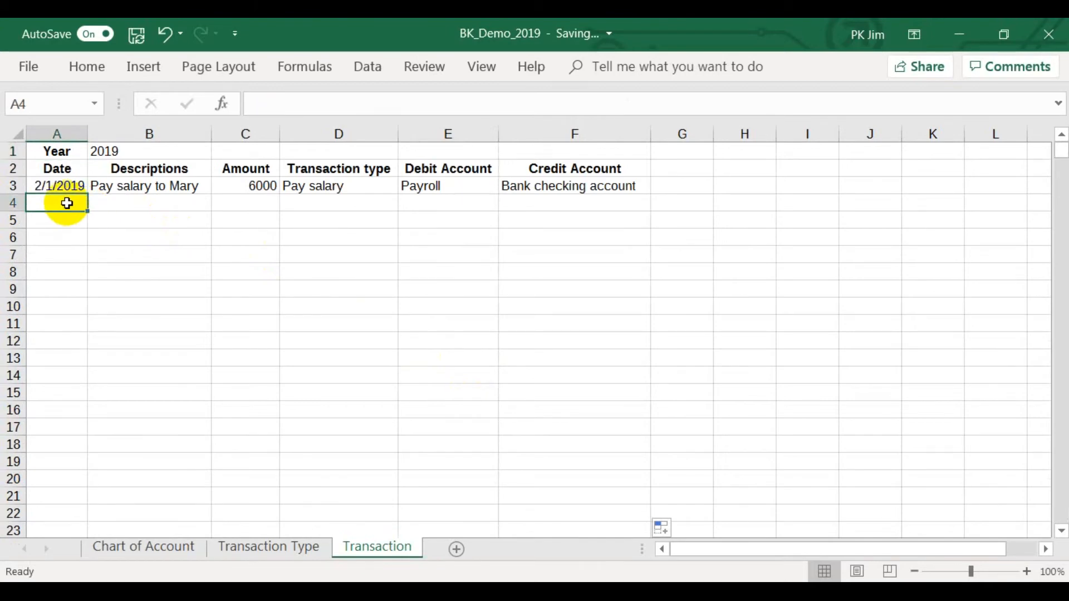
text(2/1/2019)
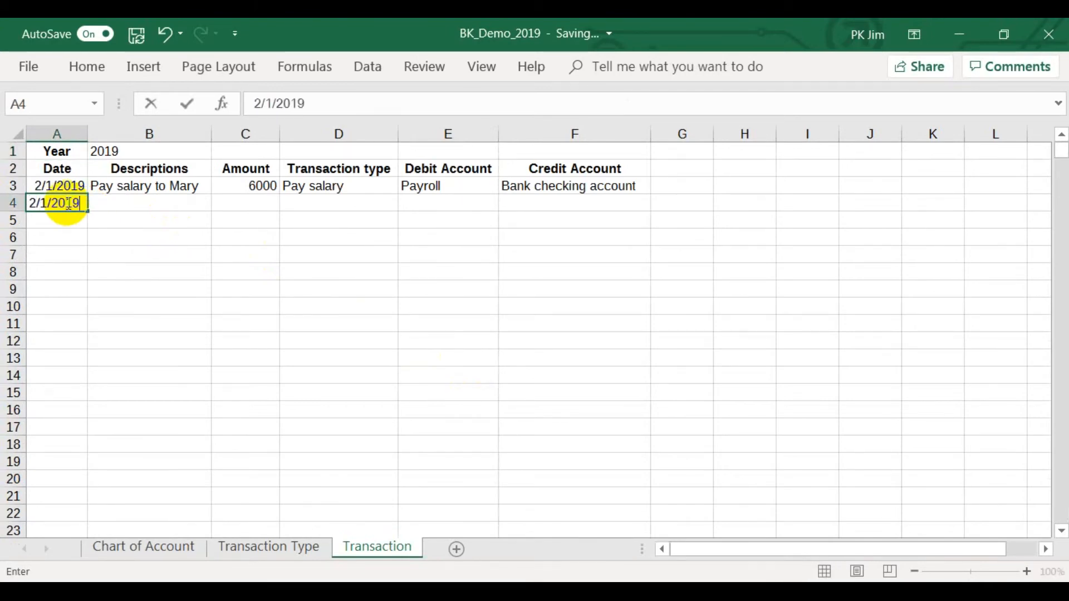
key(Tab)
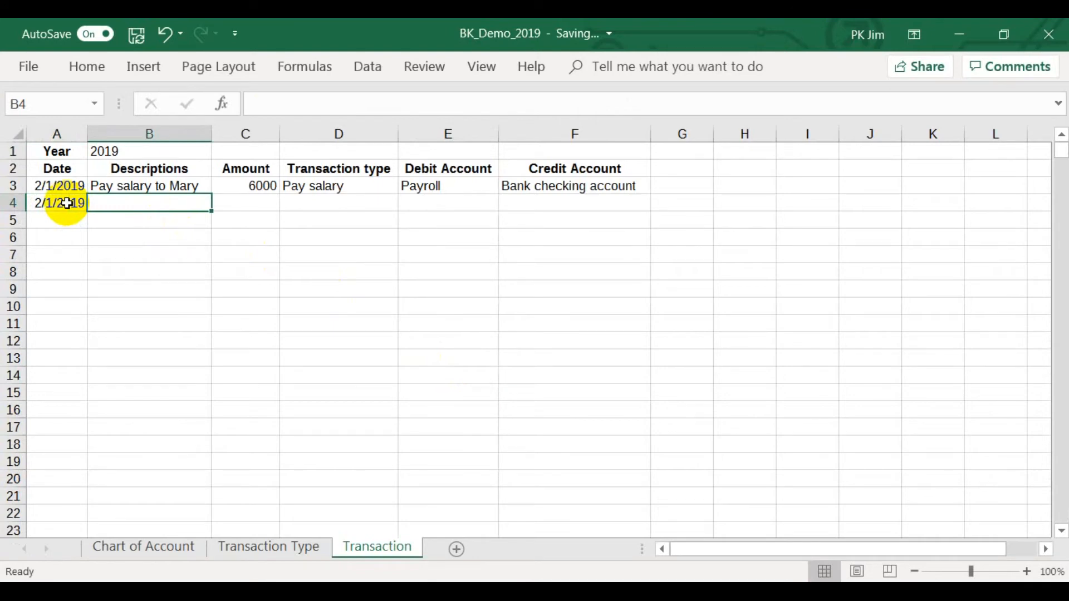
text(Petty)
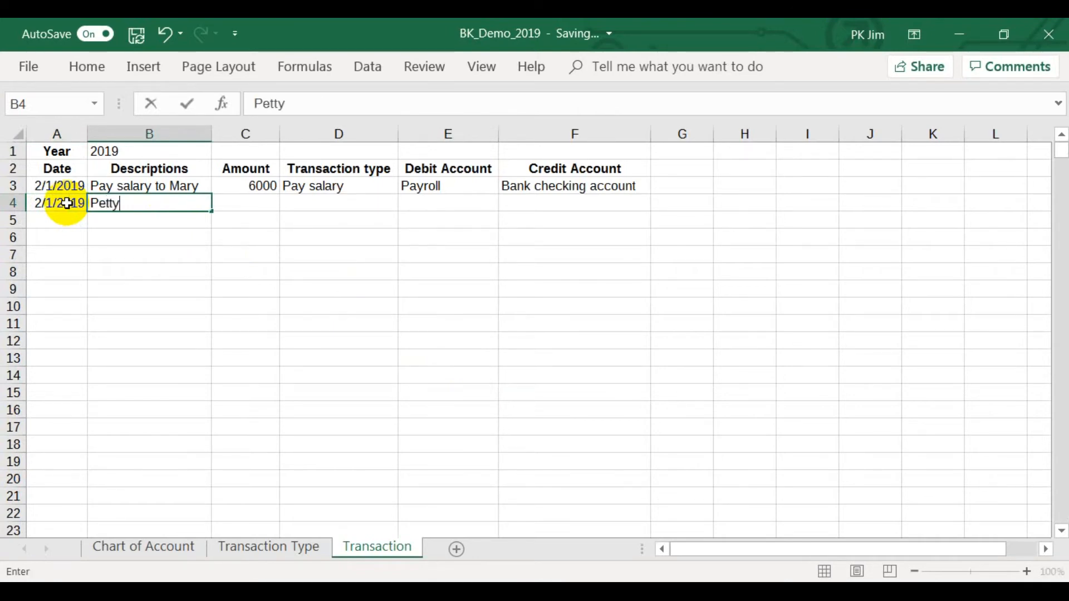
text( cash)
key(Tab)
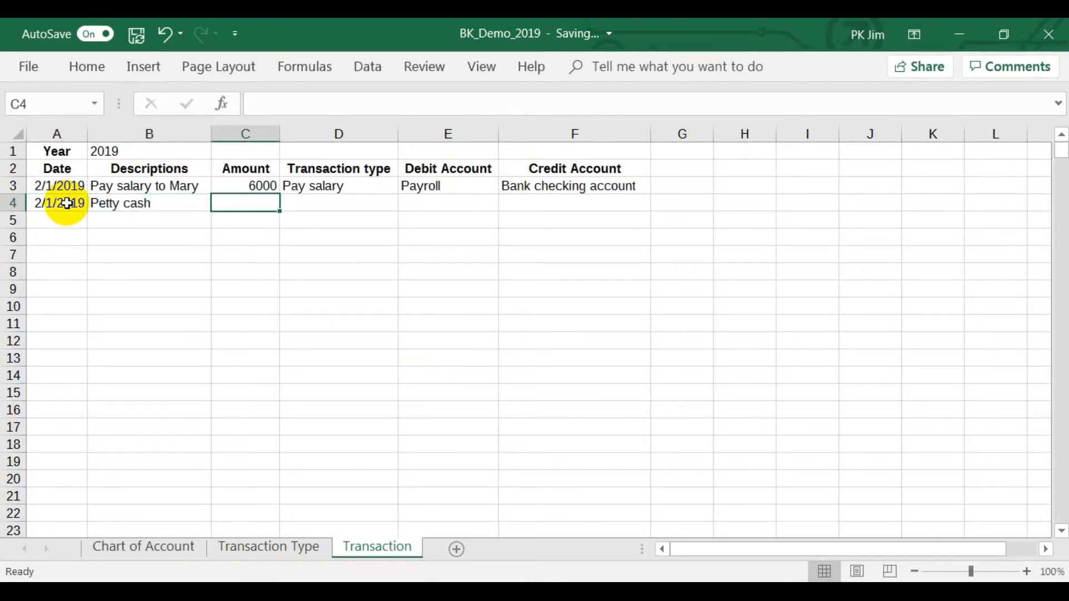
text(1000)
key(Tab)
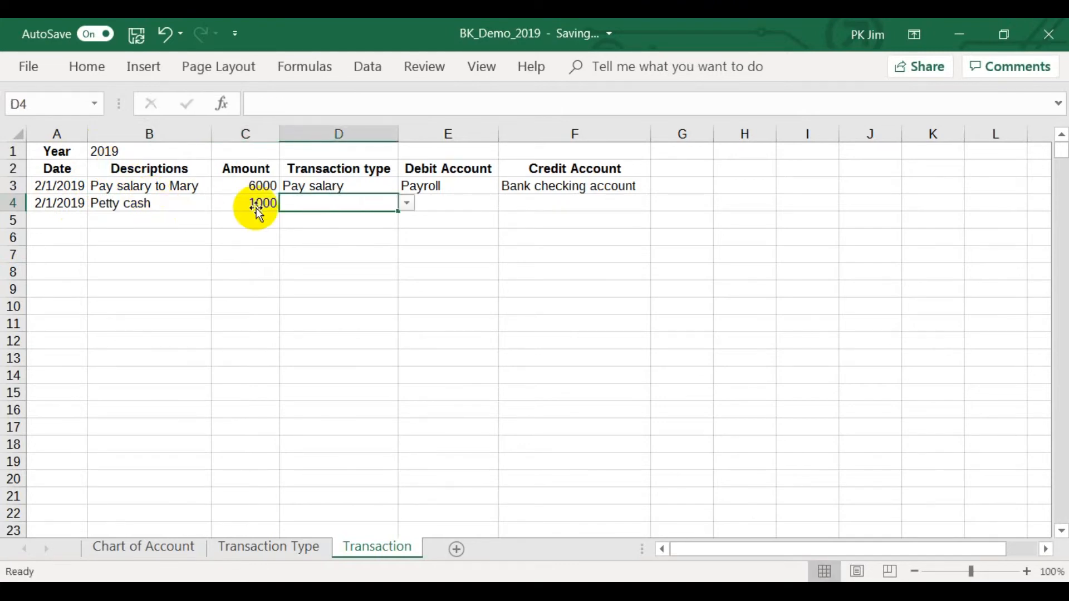
click(407, 204)
click(381, 287)
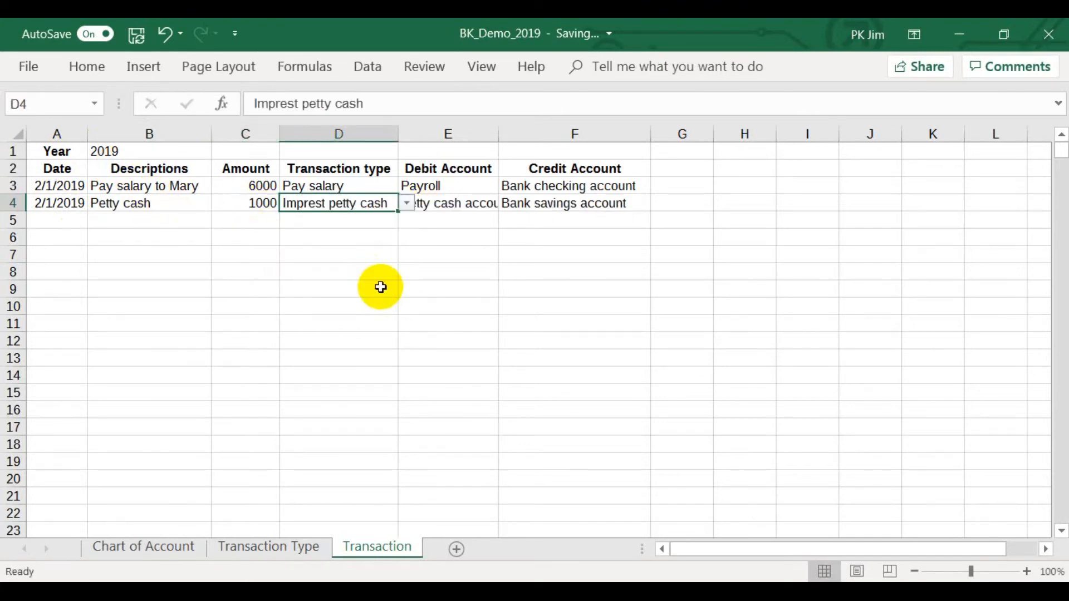
click(548, 251)
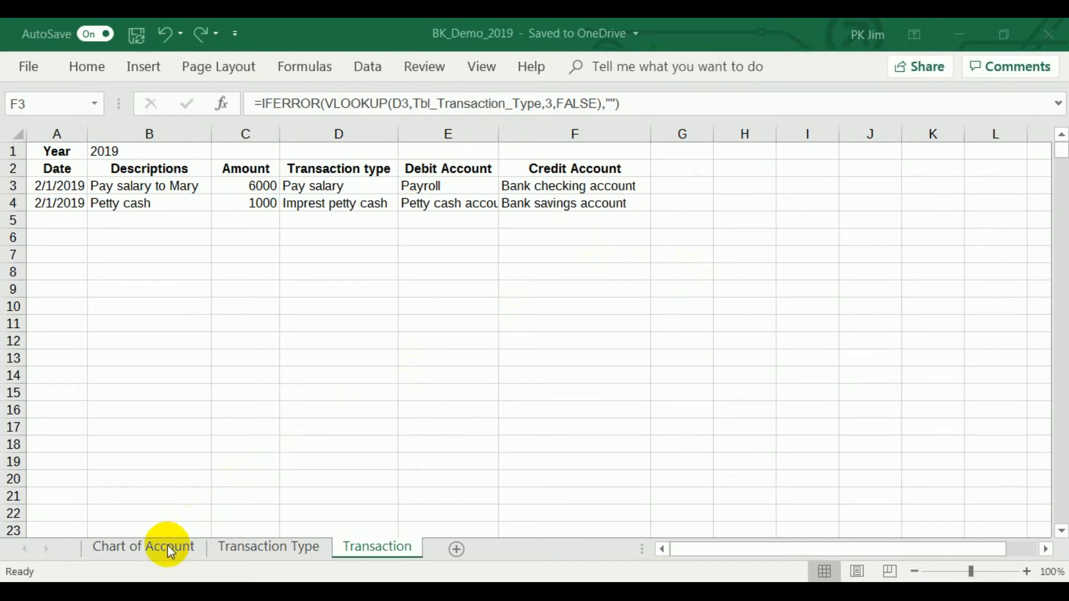
Add the column headers Debit in G2 and Credit in H2 on the Chart of Account sheet.
click(171, 549)
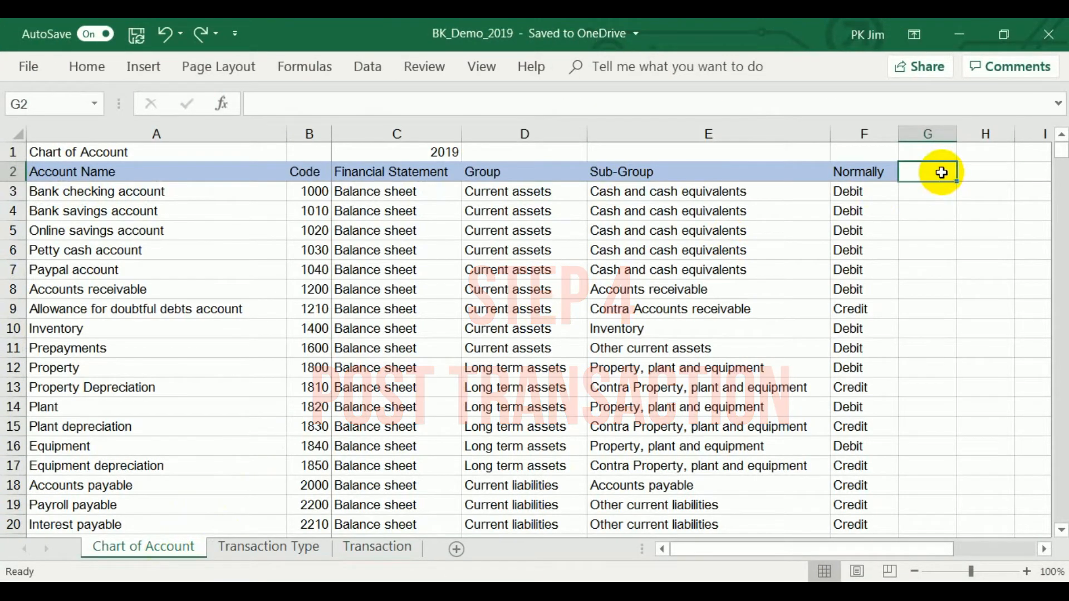
text(Deb)
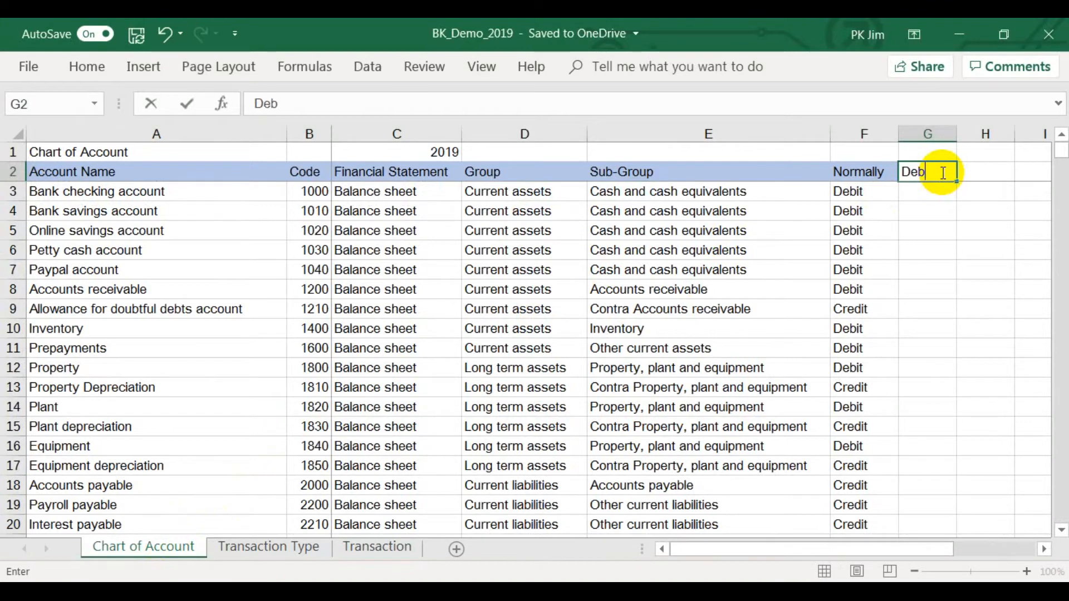
key(Tab)
text(C)
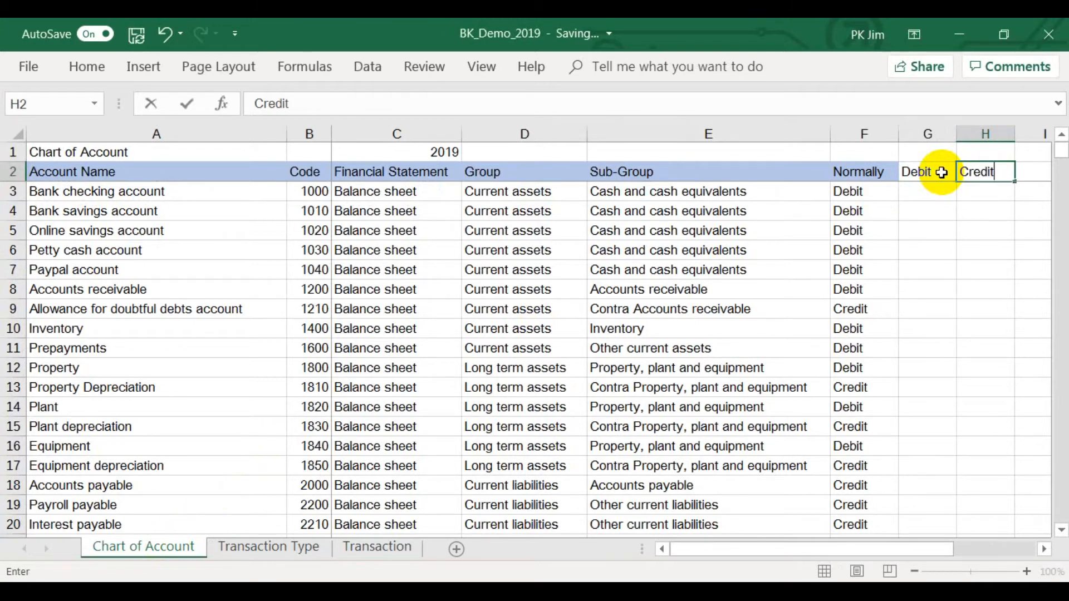
key(Return)
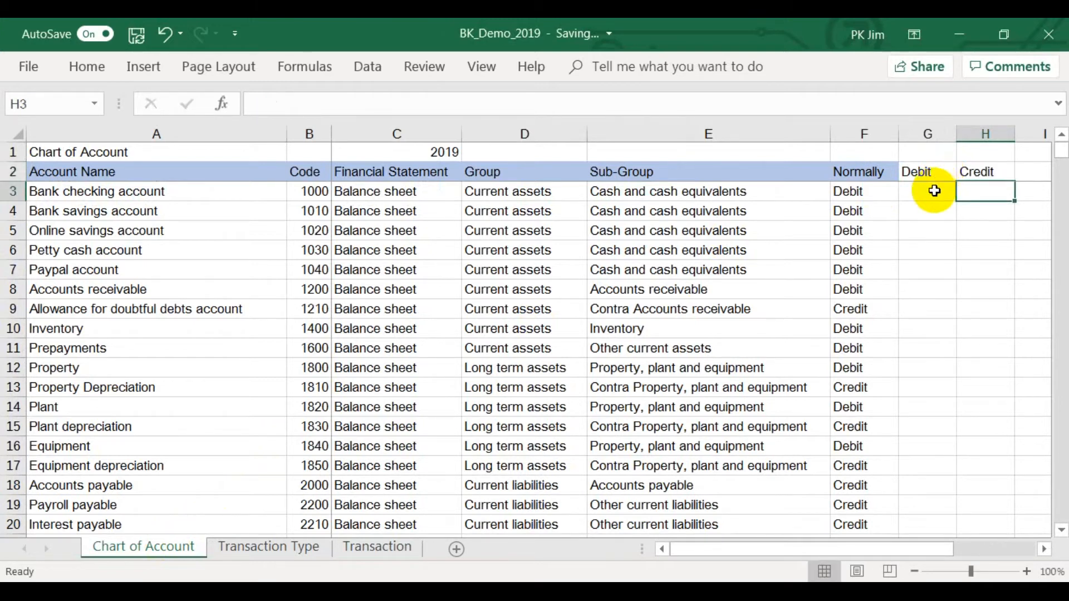
Enter =SUMIF(Transaction!E:E,'Chart of Account'!$A3,Transaction!C:C) in G3 to total each account's debits.
click(935, 191)
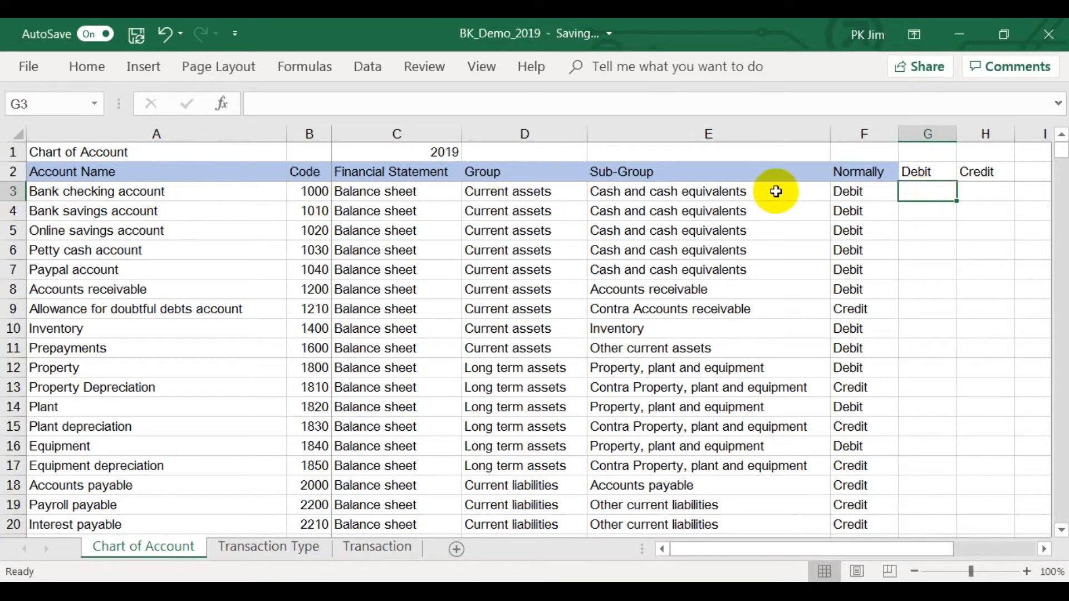
text(=)
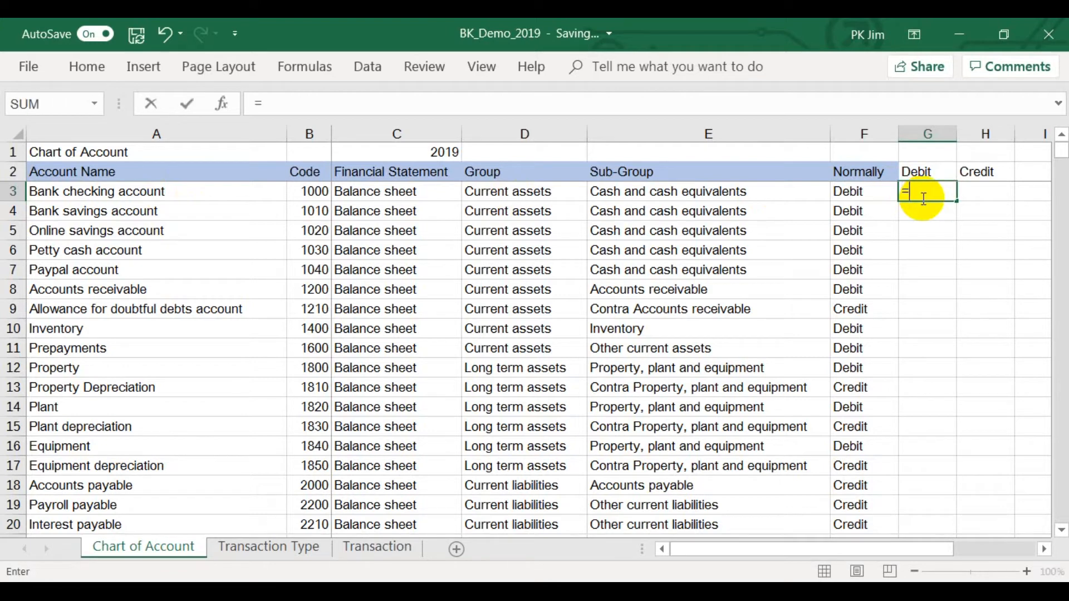
text(sumif()
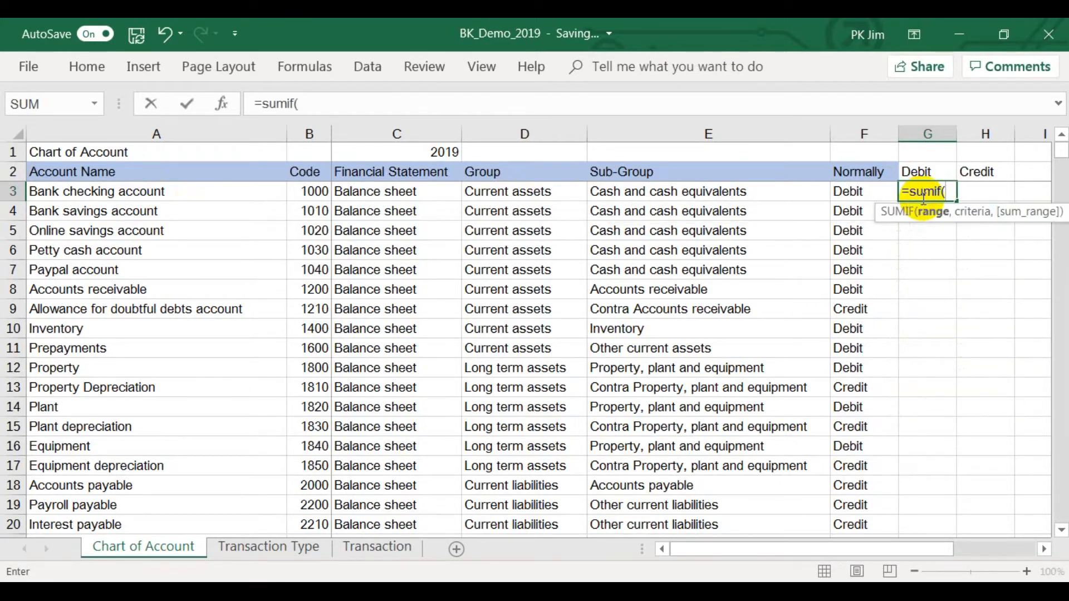
click(368, 548)
click(443, 134)
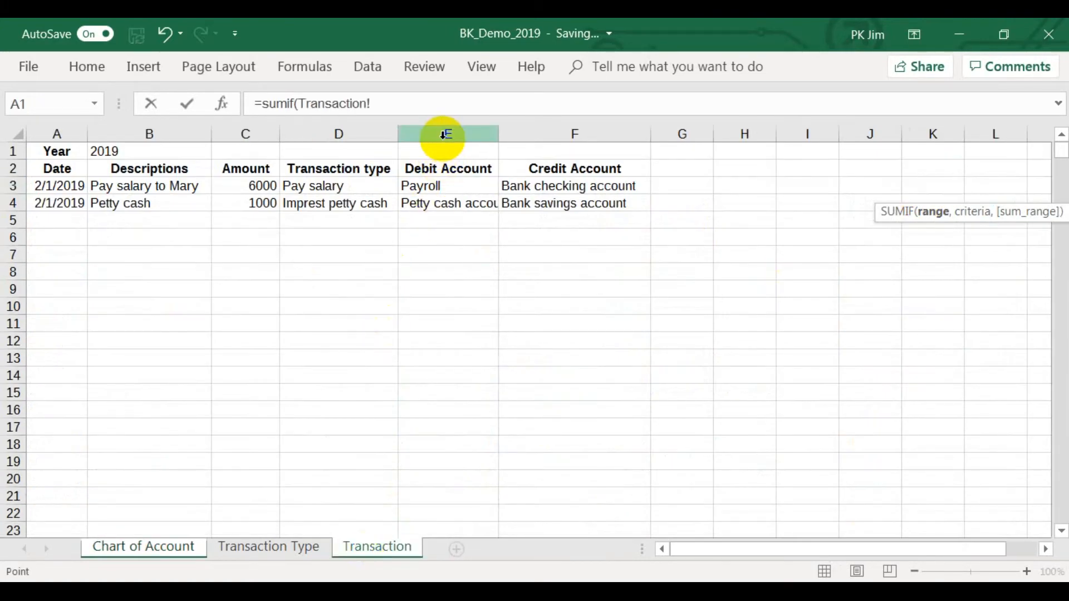
text(,)
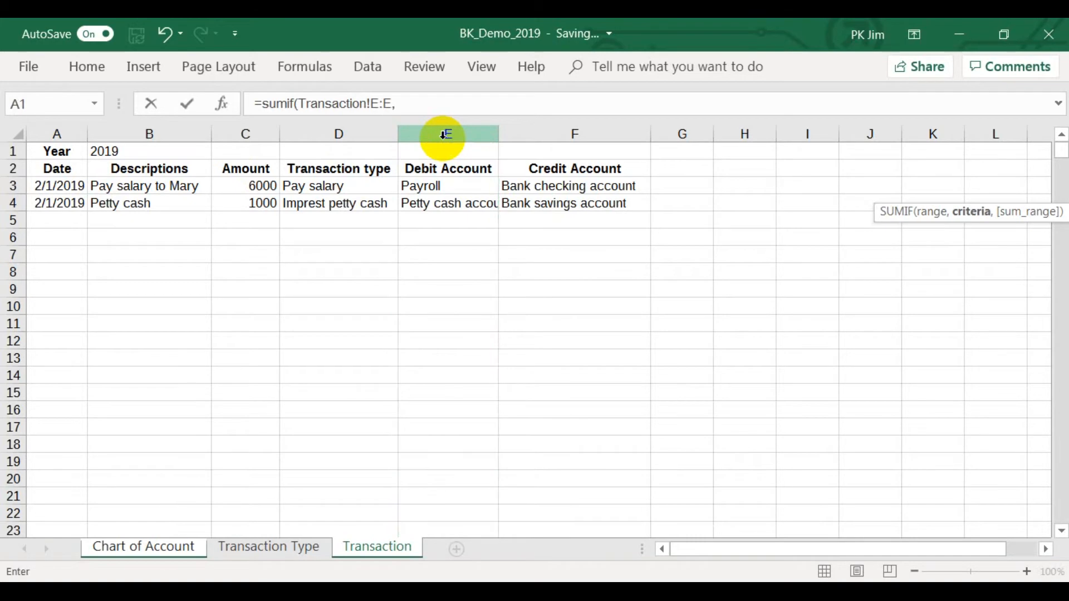
click(183, 542)
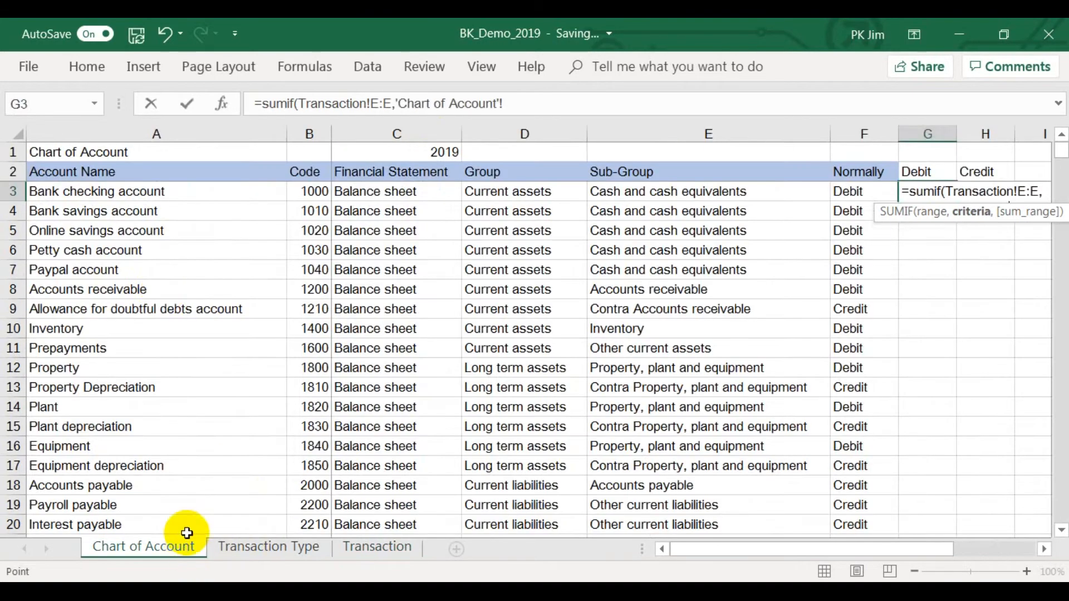
click(160, 194)
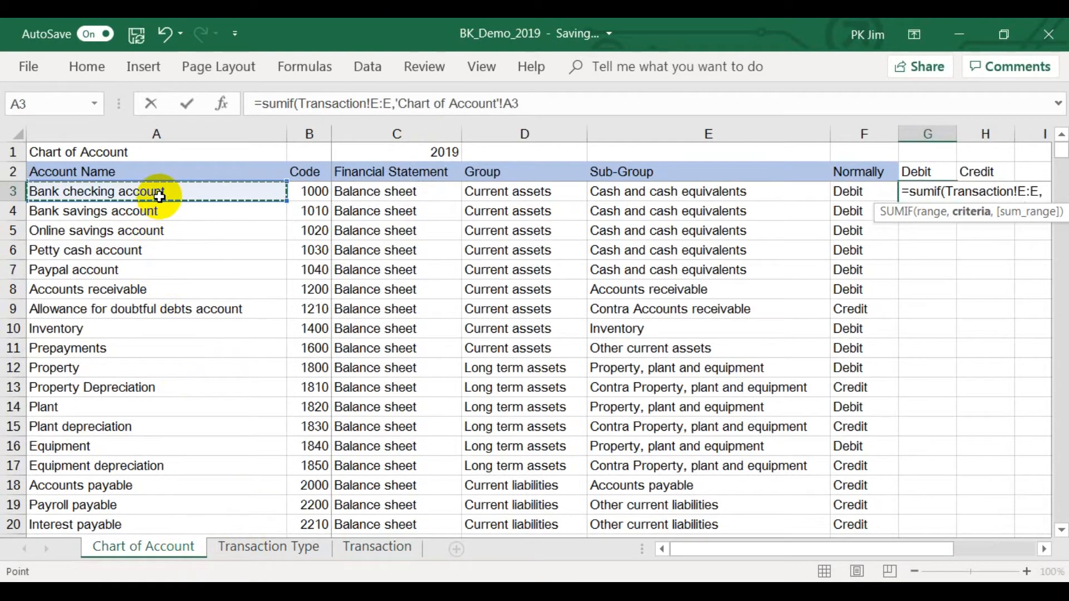
text(,)
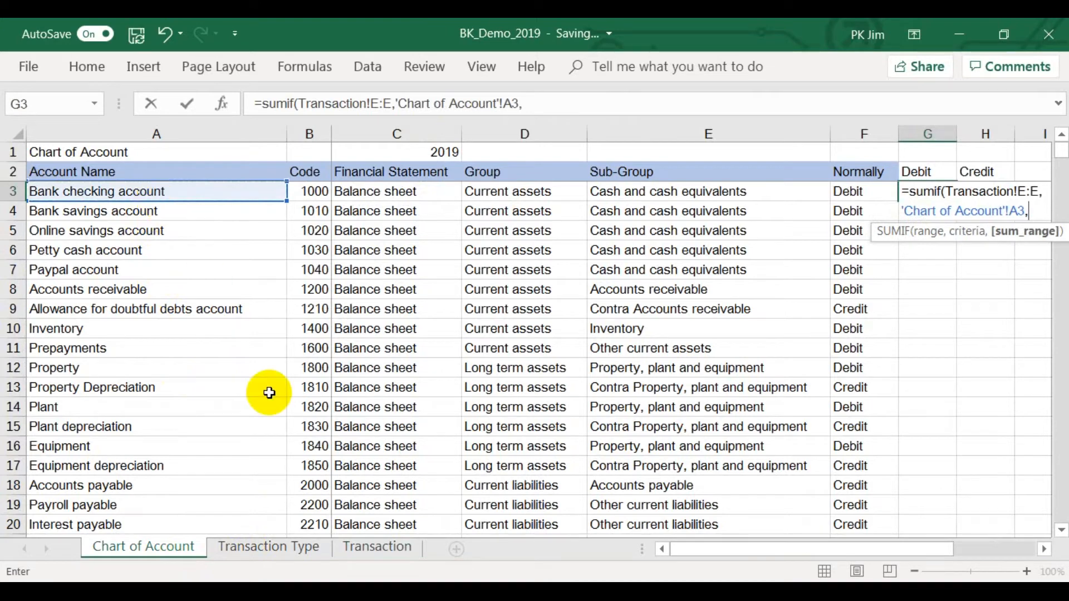
click(371, 551)
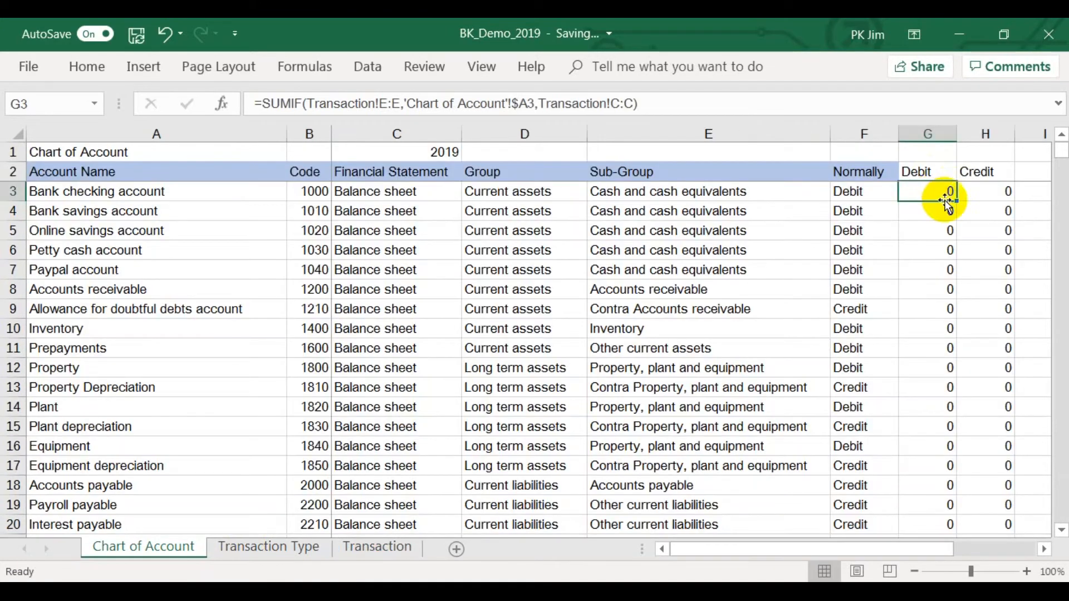
Fill the SUMIF formula from G3 across to H3 and down through row 20.
drag(955, 200, 1002, 199)
drag(1015, 201, 989, 442)
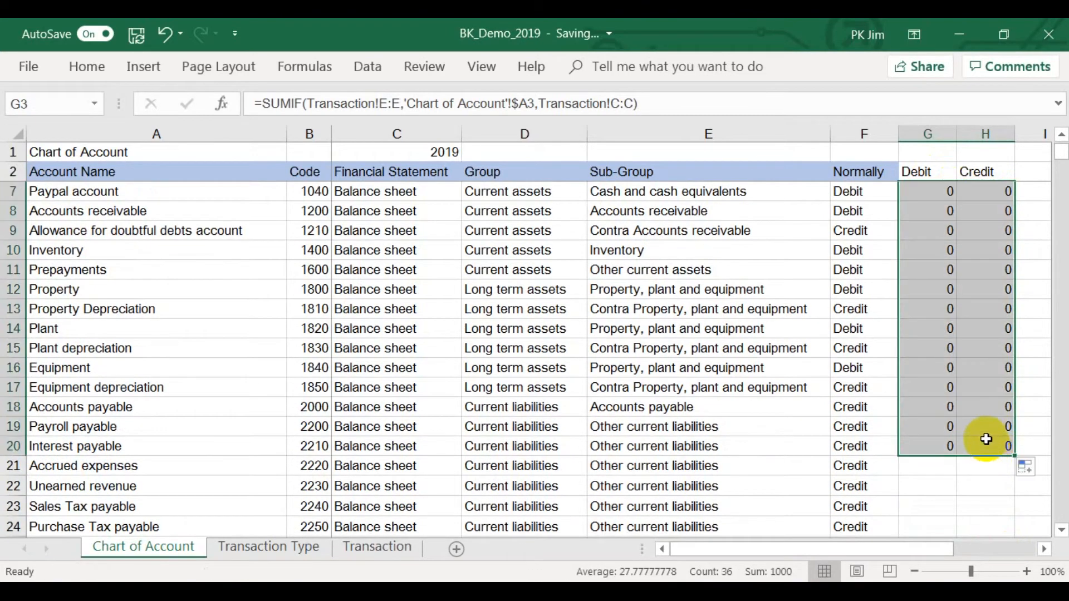
Compare the Petty cash account's debit total in G6 with the entries on the Transaction sheet.
scroll(947, 303, up, 2)
click(939, 250)
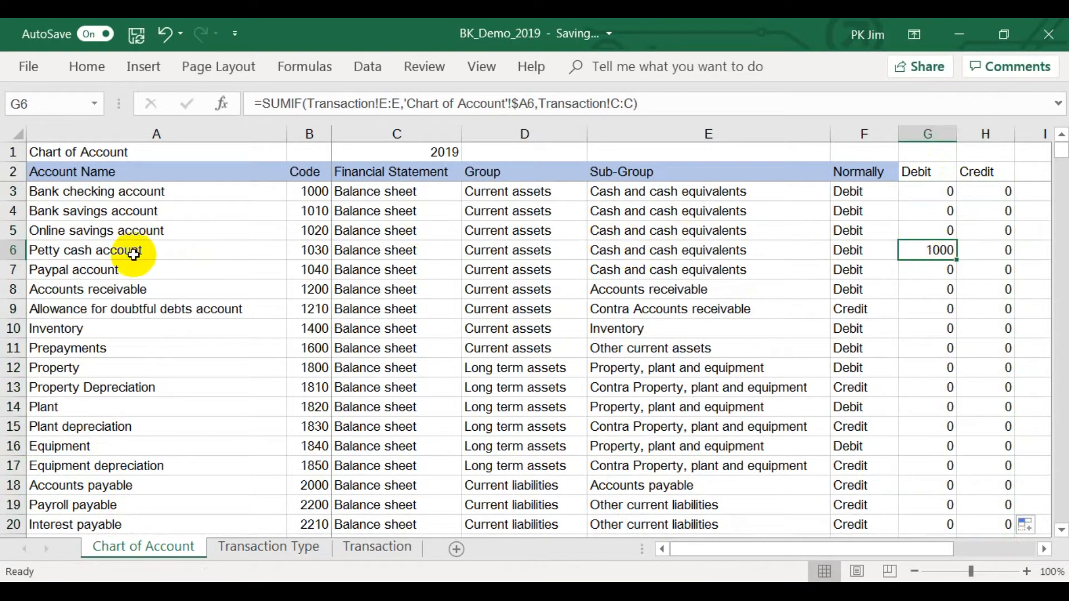
click(353, 548)
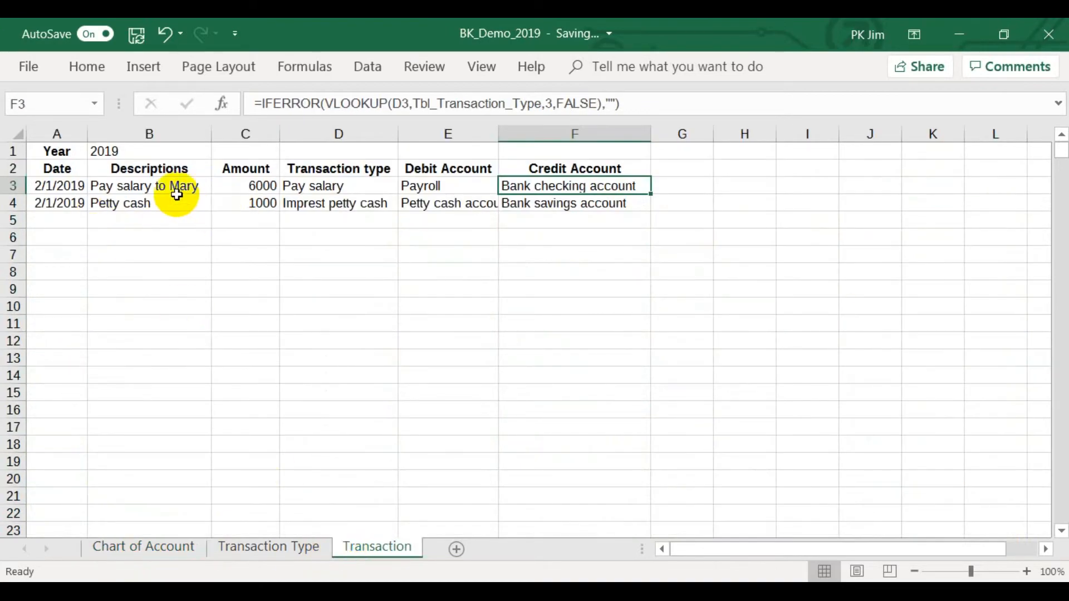
click(175, 550)
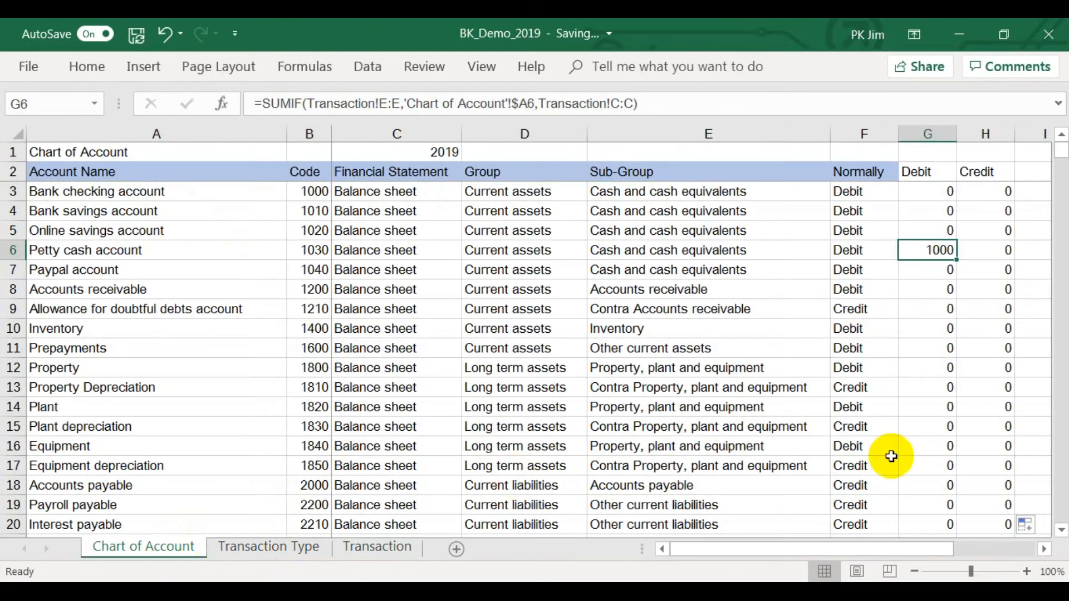
Extend the SUMIF formulas in the Debit and Credit columns down the remaining account rows below row 20.
scroll(946, 406, down, 2)
drag(913, 404, 983, 423)
click(924, 367)
scroll(925, 366, up, 10)
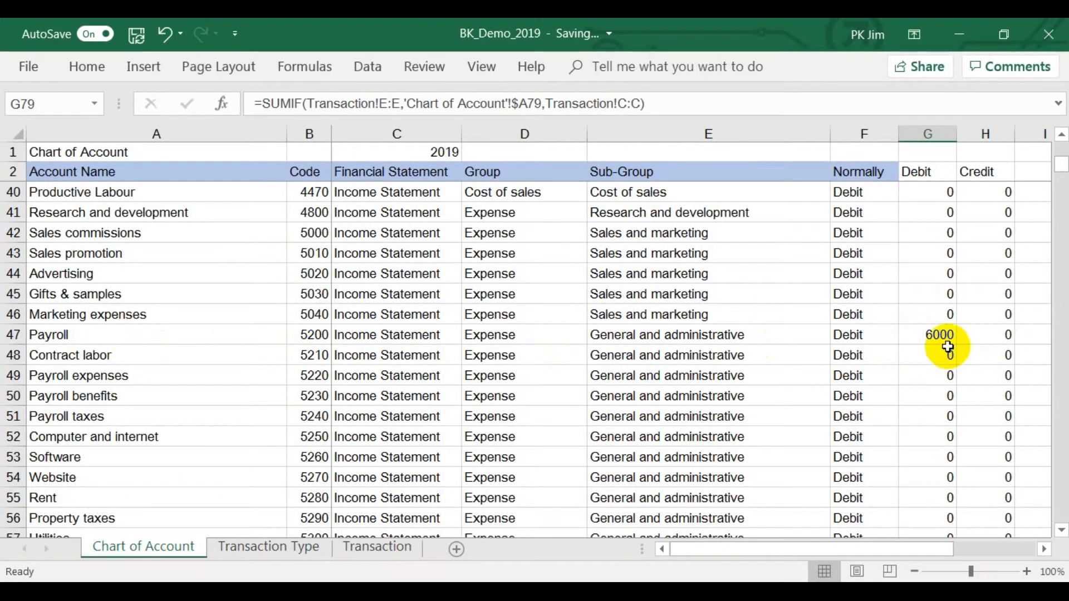
scroll(948, 346, up, 12)
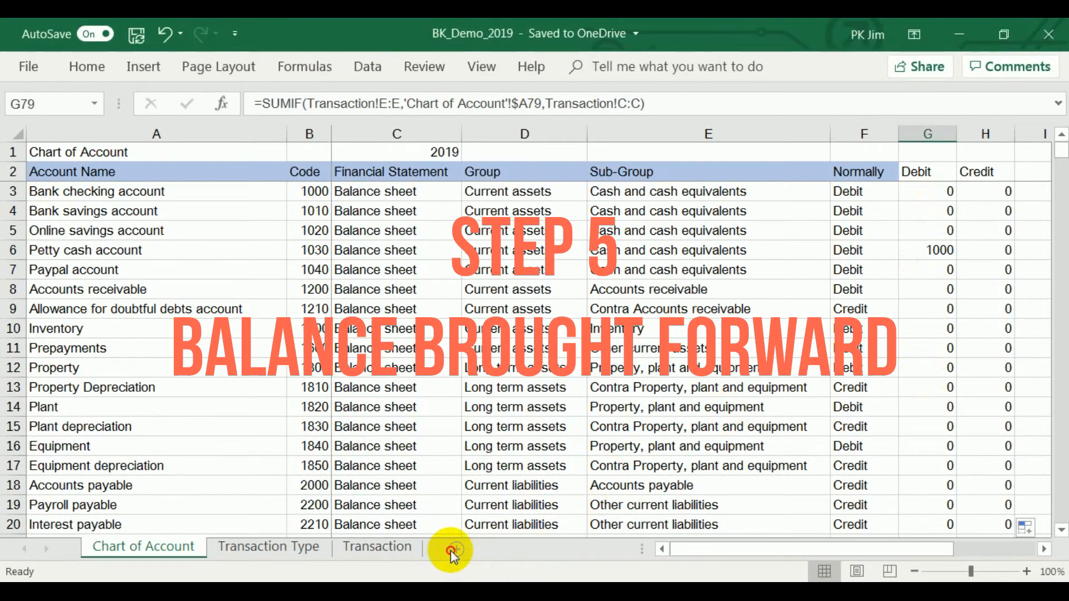
Add a new worksheet after Chart of Account and name it Last Period.
click(454, 550)
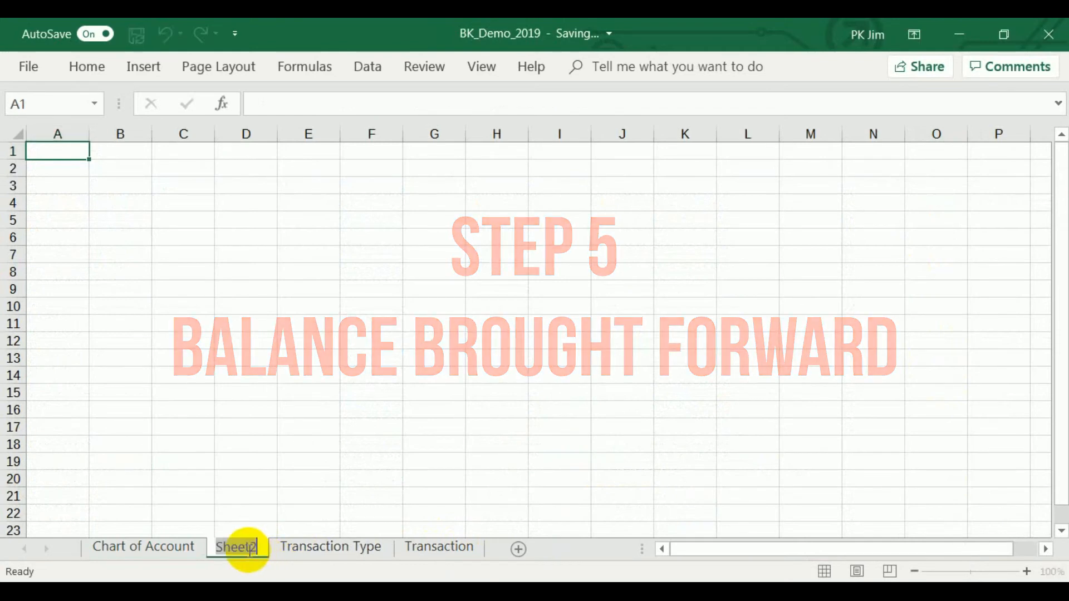
double_click(251, 557)
key(BackSpace)
text(Last Period)
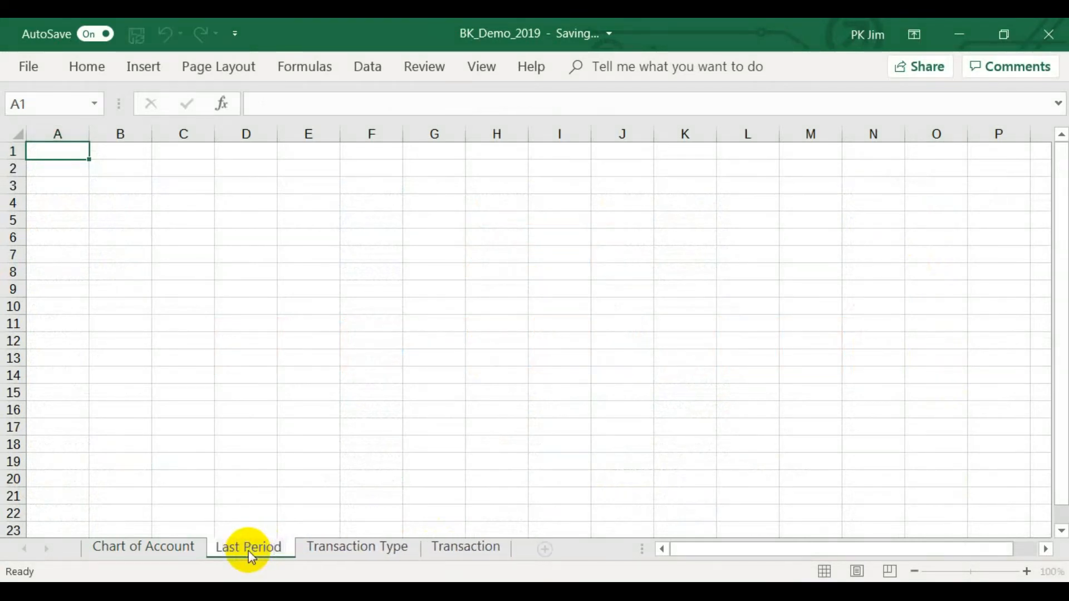
key(Return)
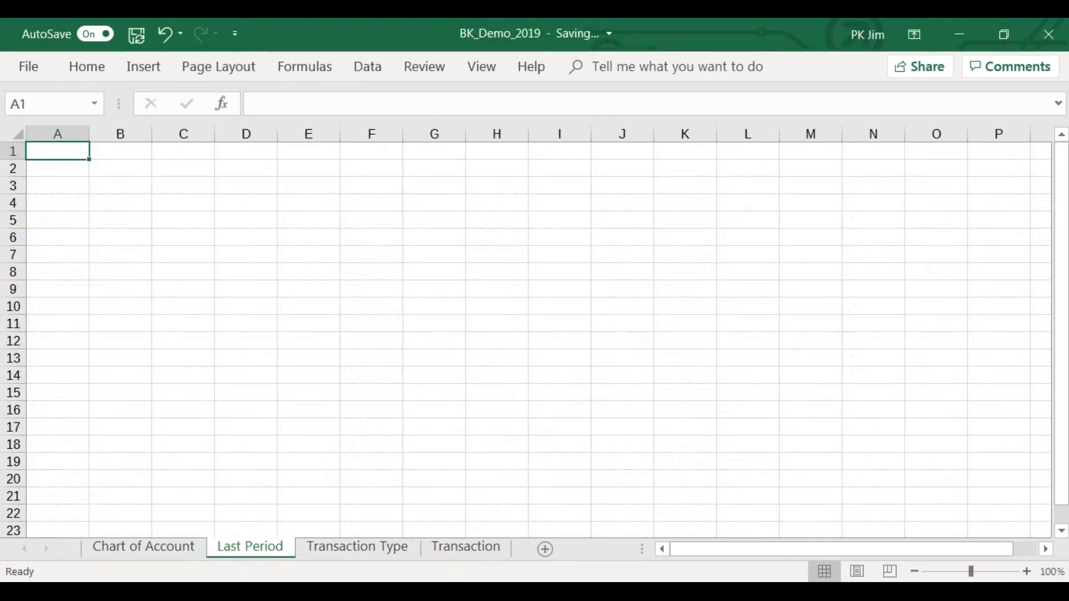
Copy the entire Chart of Account sheet from the BK_Demo_2018 workbook and paste it as values at A1 of Last Period.
click(395, 544)
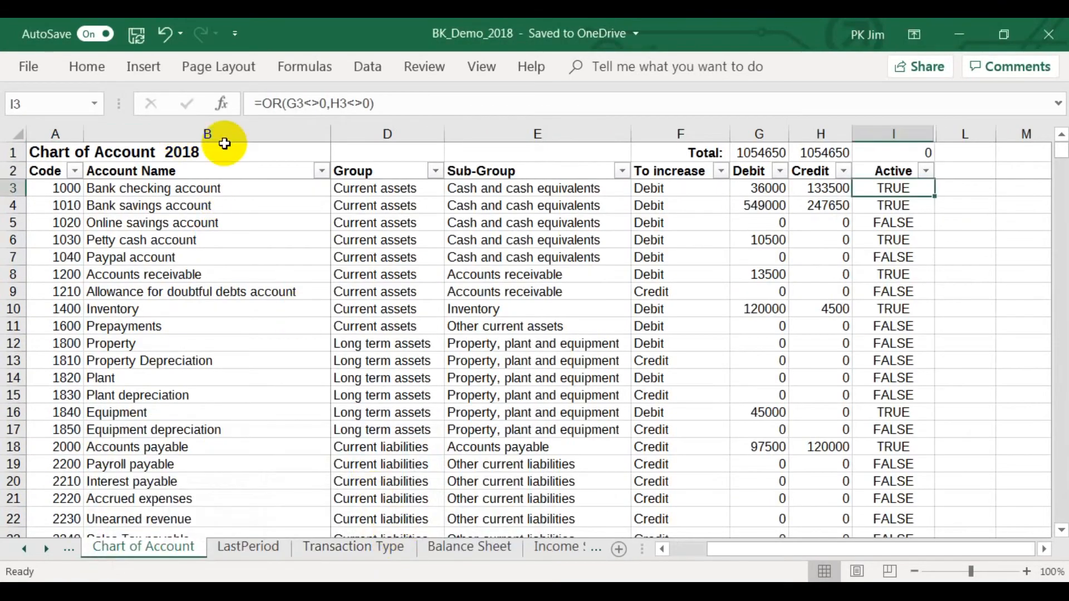
click(11, 133)
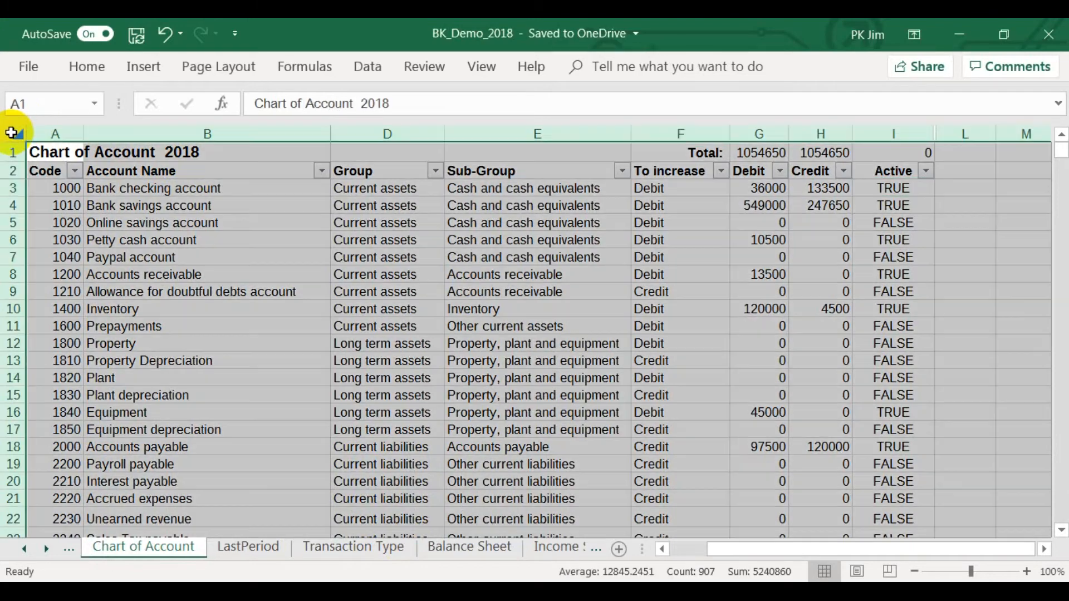
right_click(12, 134)
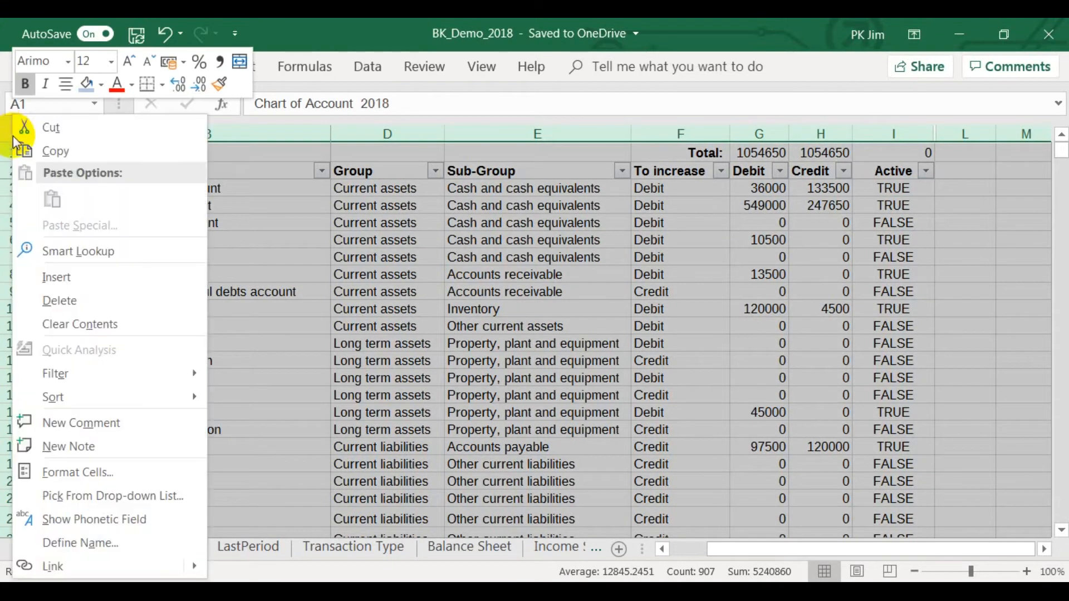
click(23, 151)
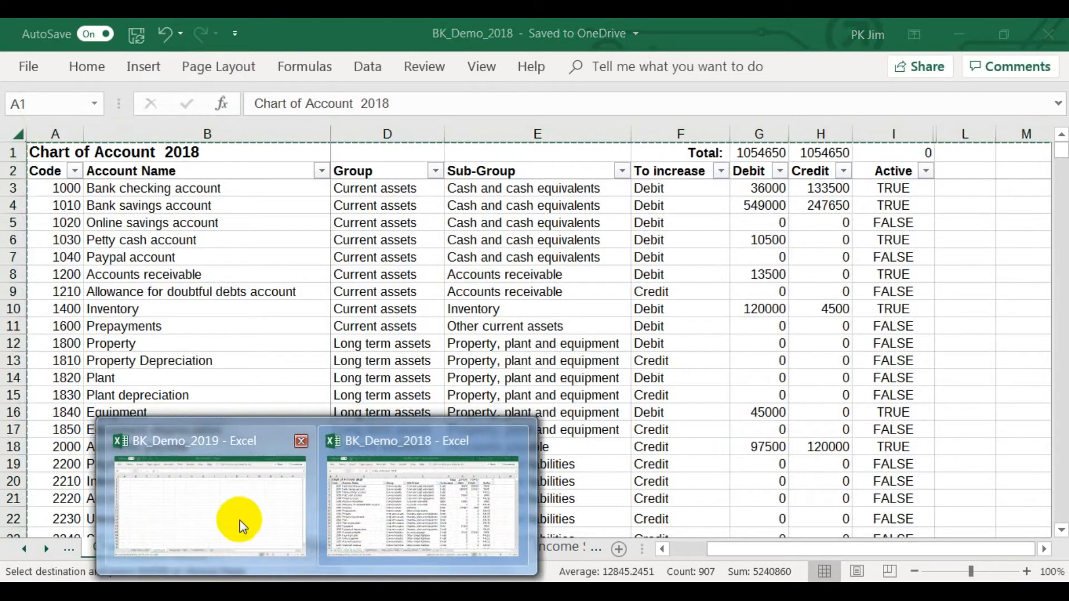
click(238, 520)
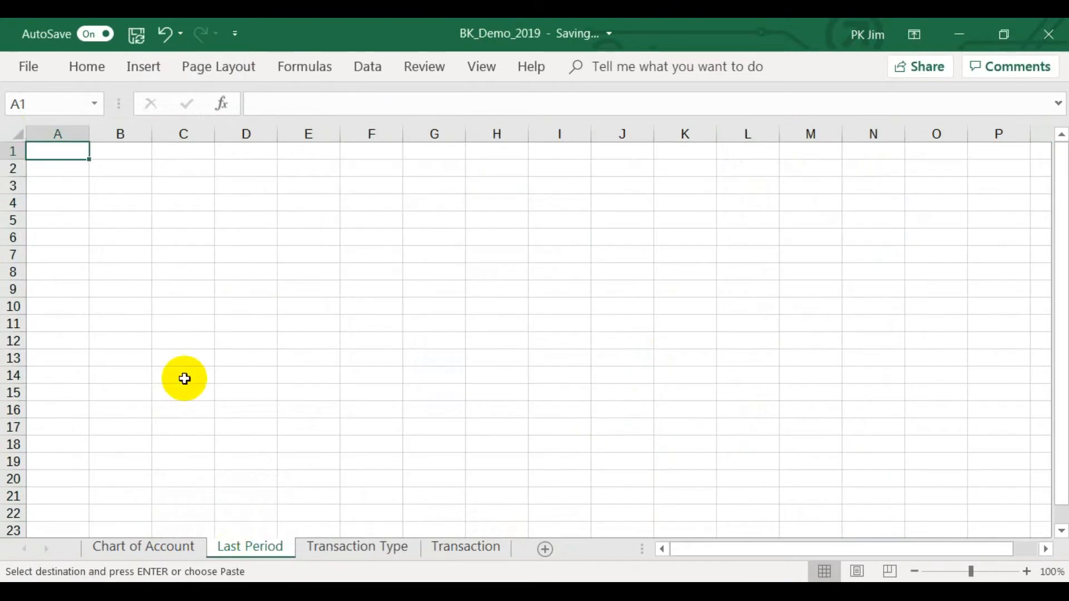
right_click(46, 154)
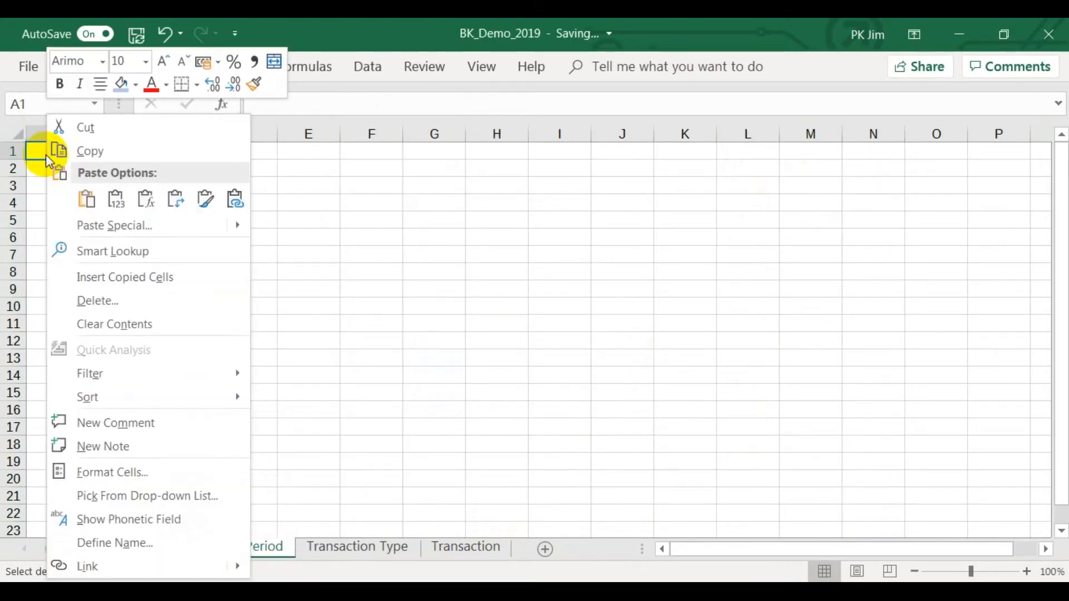
click(117, 200)
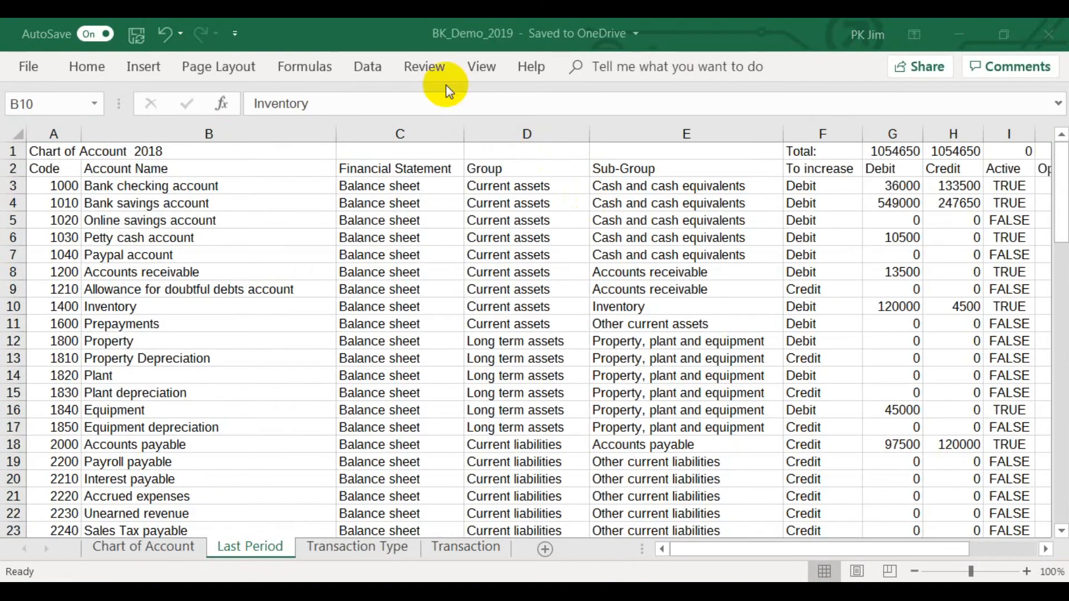
Create a new workbook-scope defined name called Balance_BF.
click(325, 67)
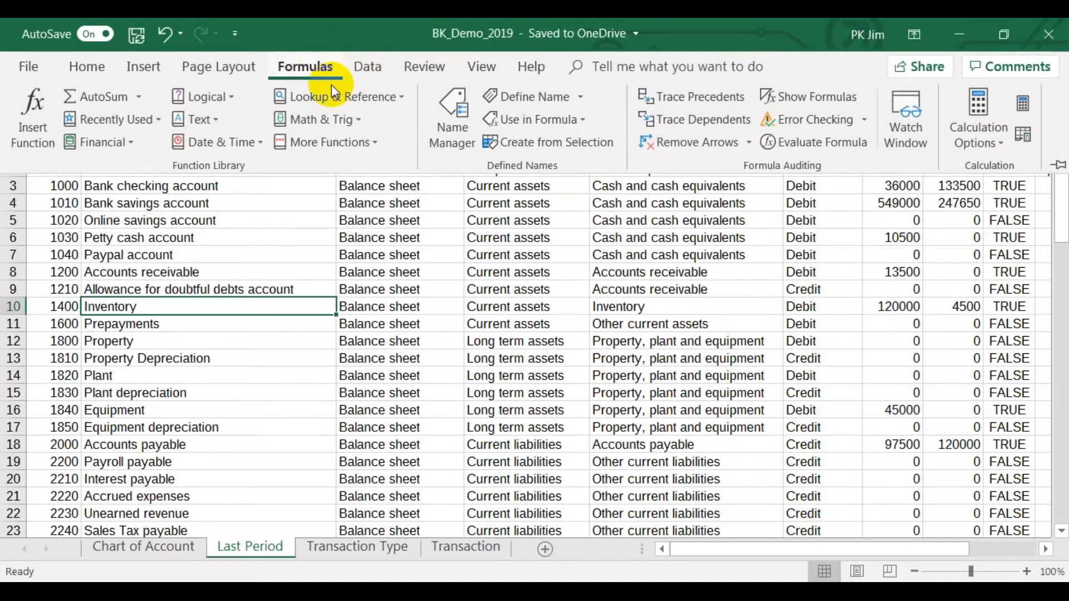
click(448, 135)
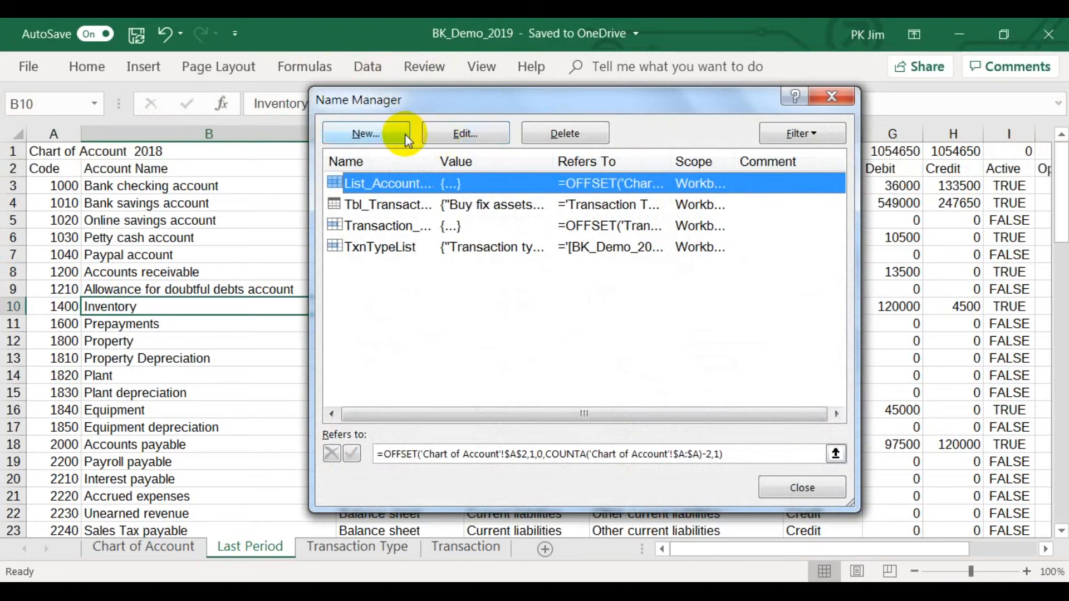
click(402, 137)
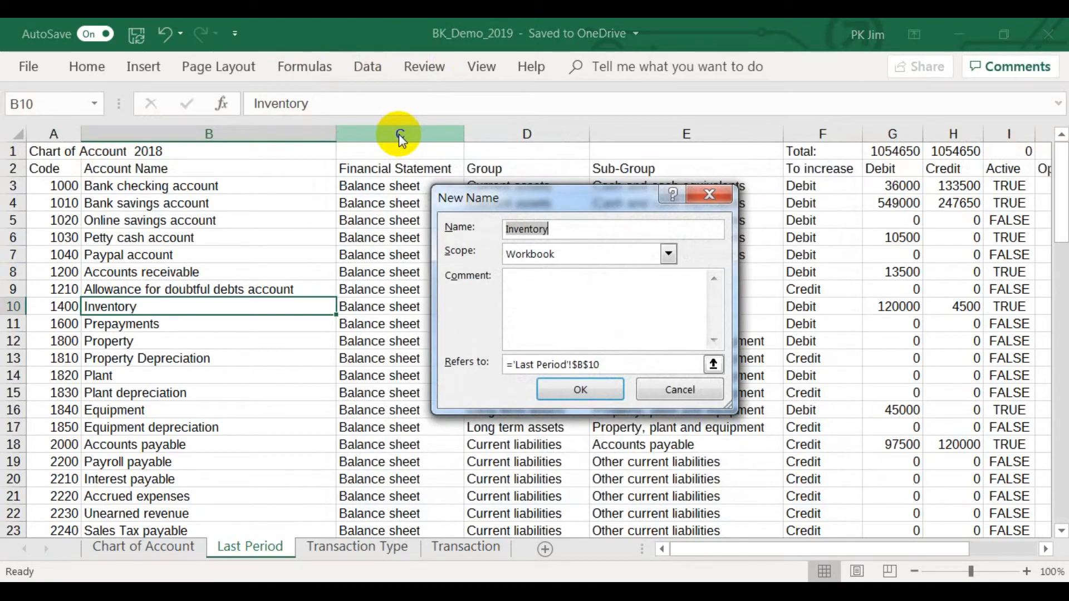
key(BackSpace)
text(B)
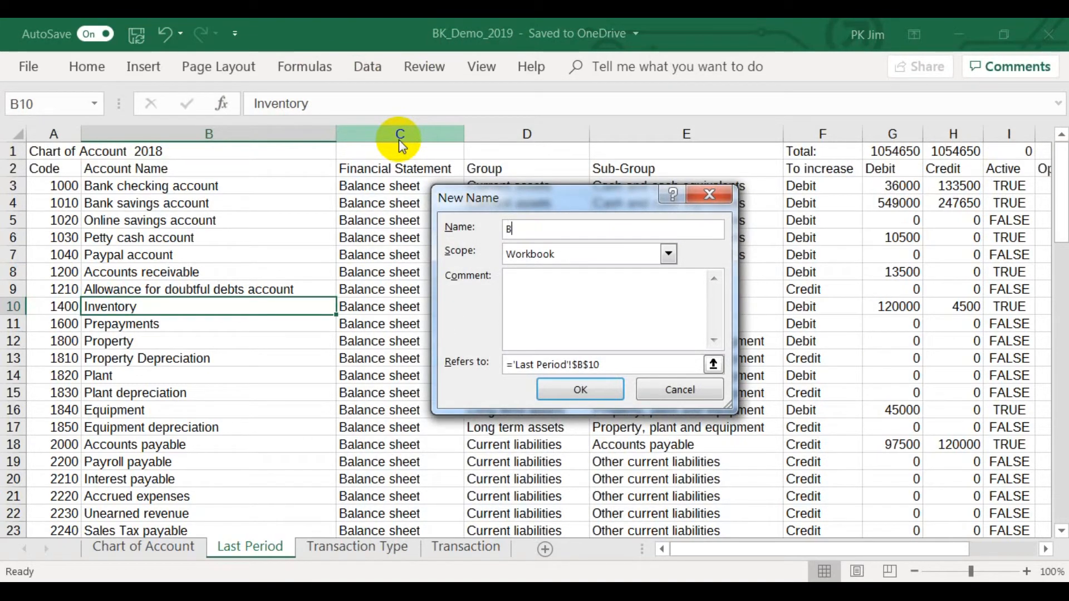
text(alance_BF)
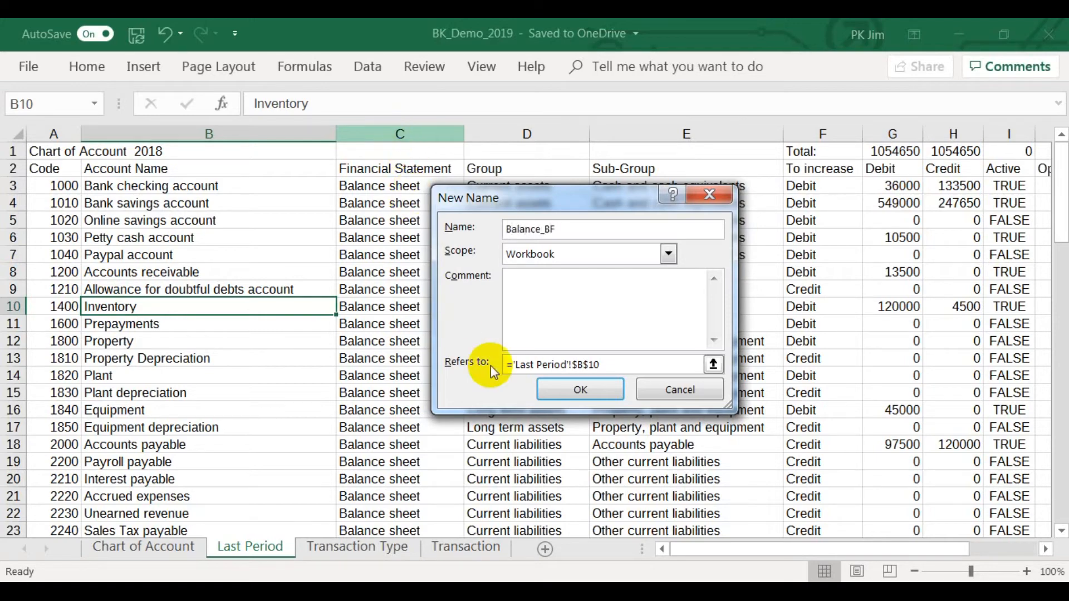
Make Balance_BF refer to =OFFSET('Last Period'!$A$2,,,COUNTA('Last Period'!$A:$A)-2,COUNTA('Last Period'!$2:$2)) and save the name.
click(713, 364)
text(=offset()
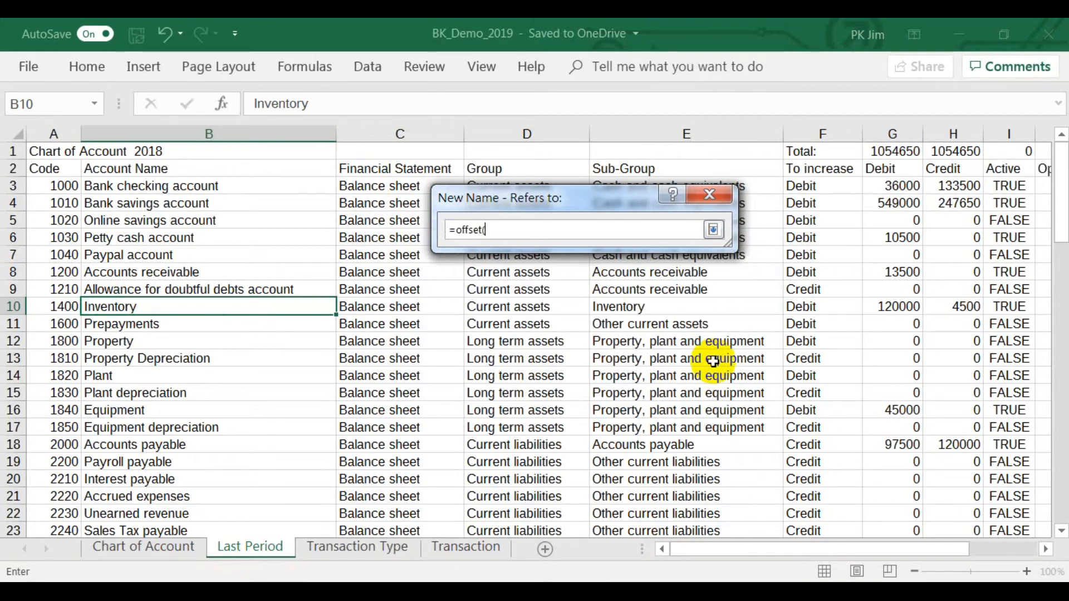
click(42, 169)
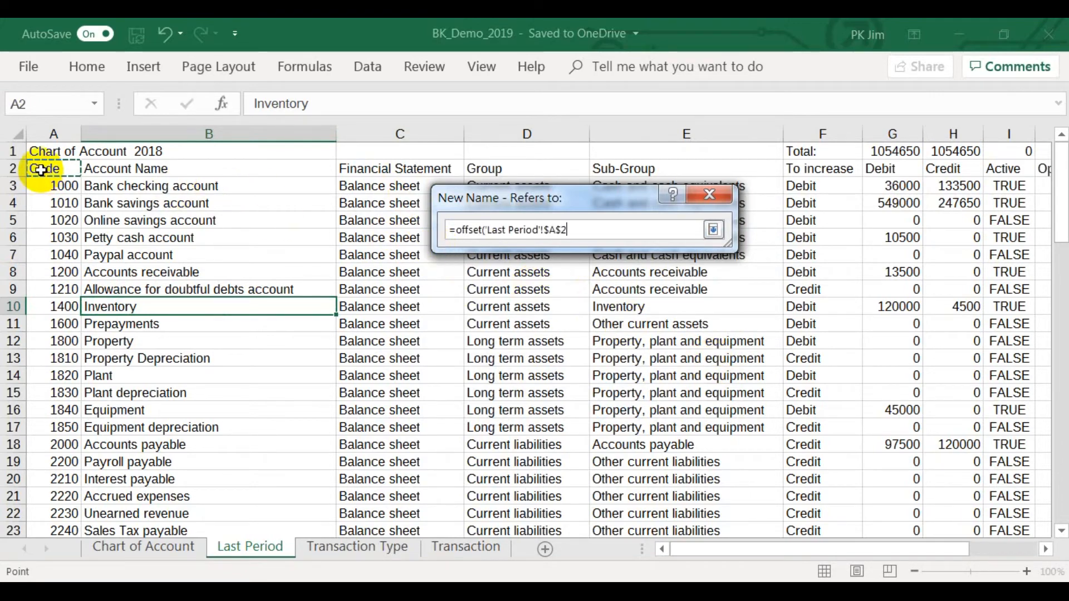
text(,)
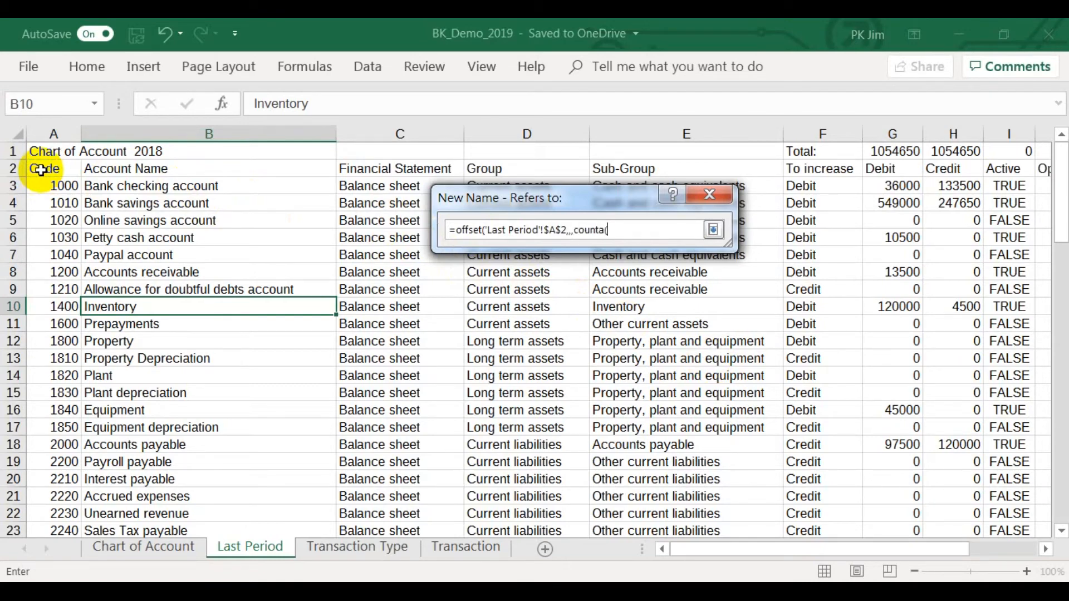
text(,counta()
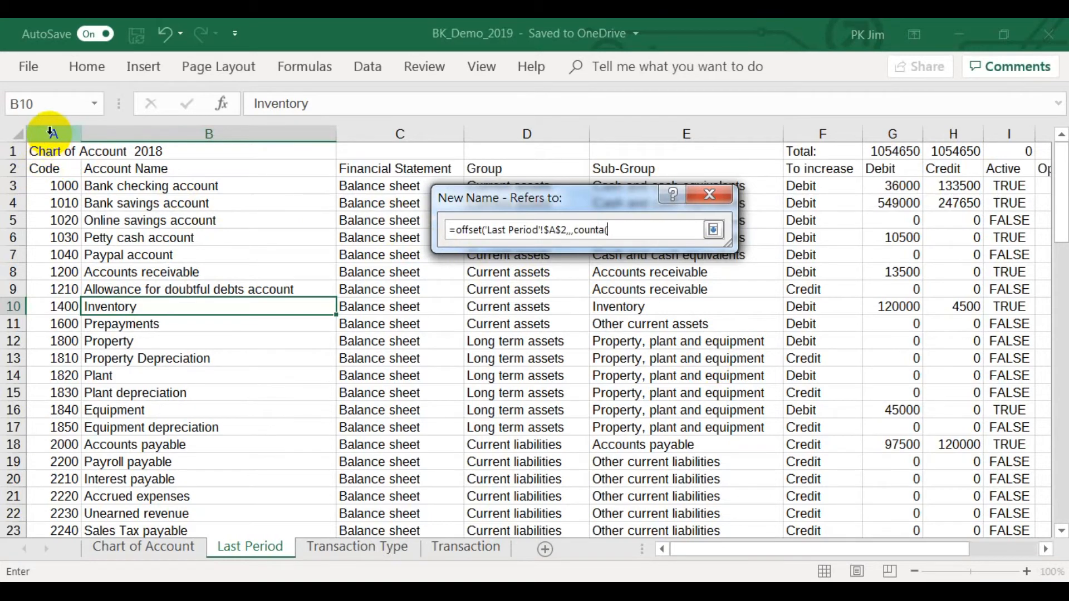
click(50, 132)
text())
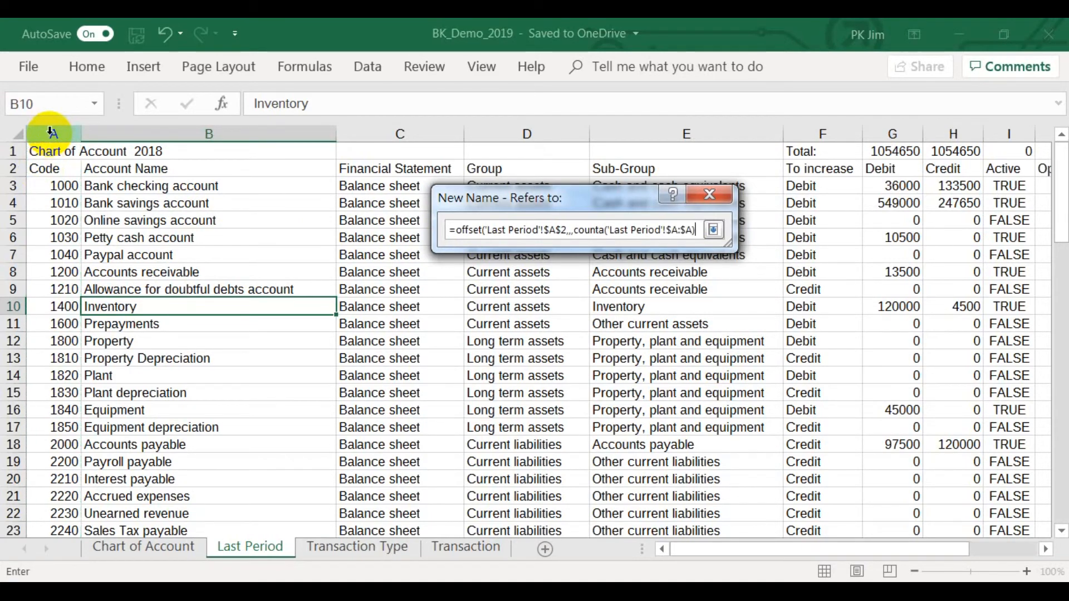
text(-2,count)
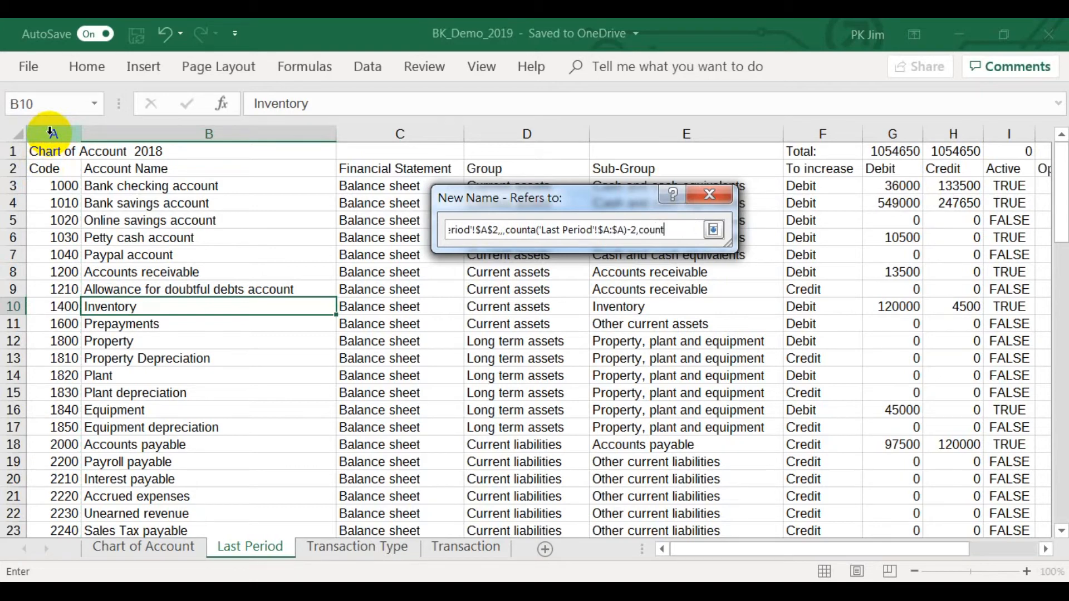
text(a()
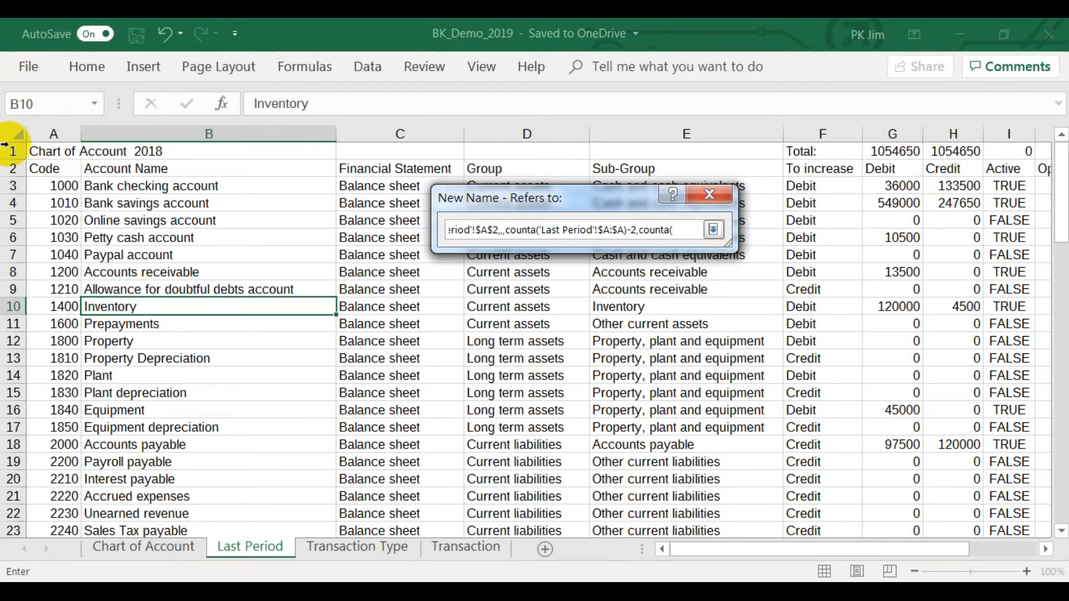
click(11, 168)
text()))
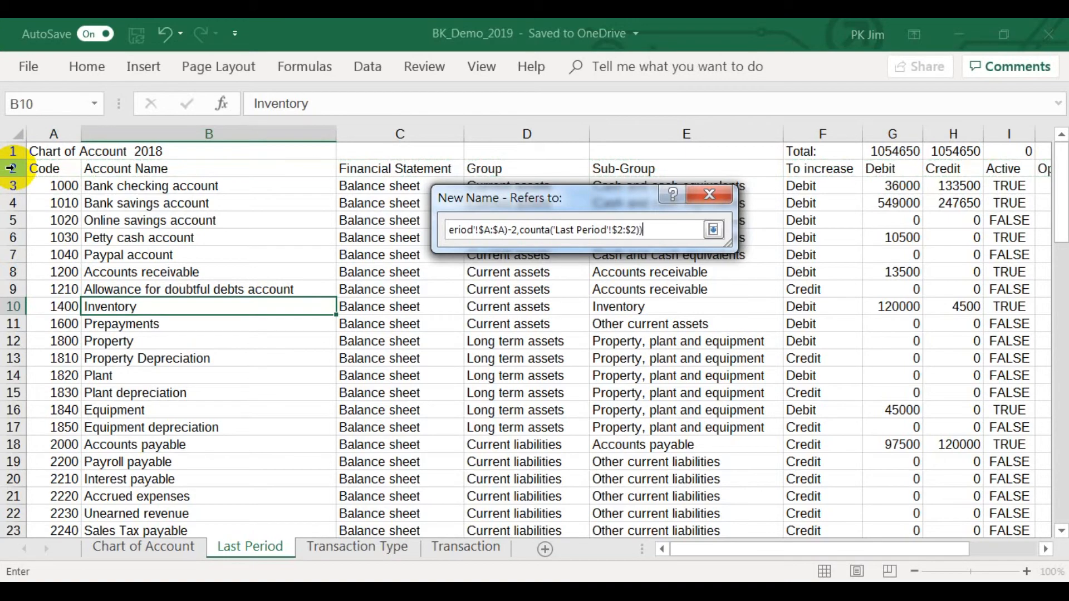
click(549, 390)
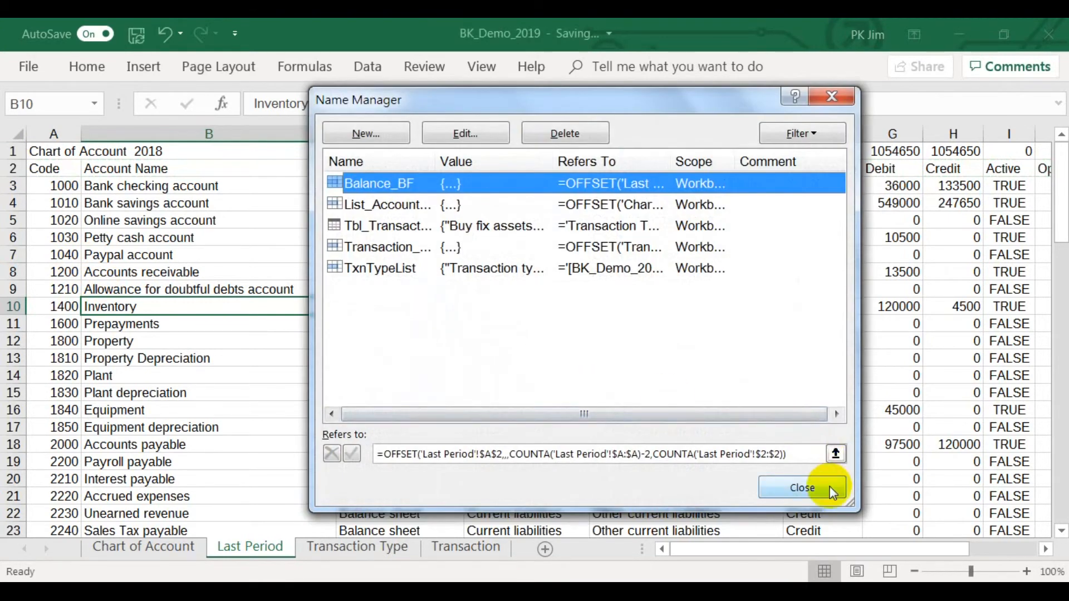
click(801, 488)
On Chart of Account, extend the Debit formula in G3 with a VLOOKUP that looks up A3 in Balance_BF.
click(176, 546)
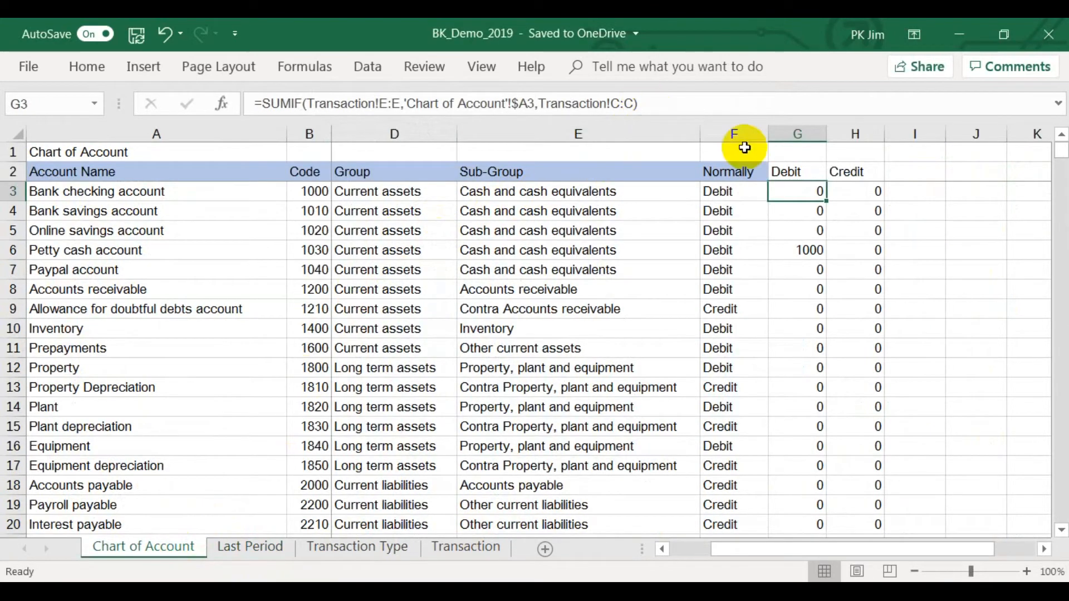
click(705, 103)
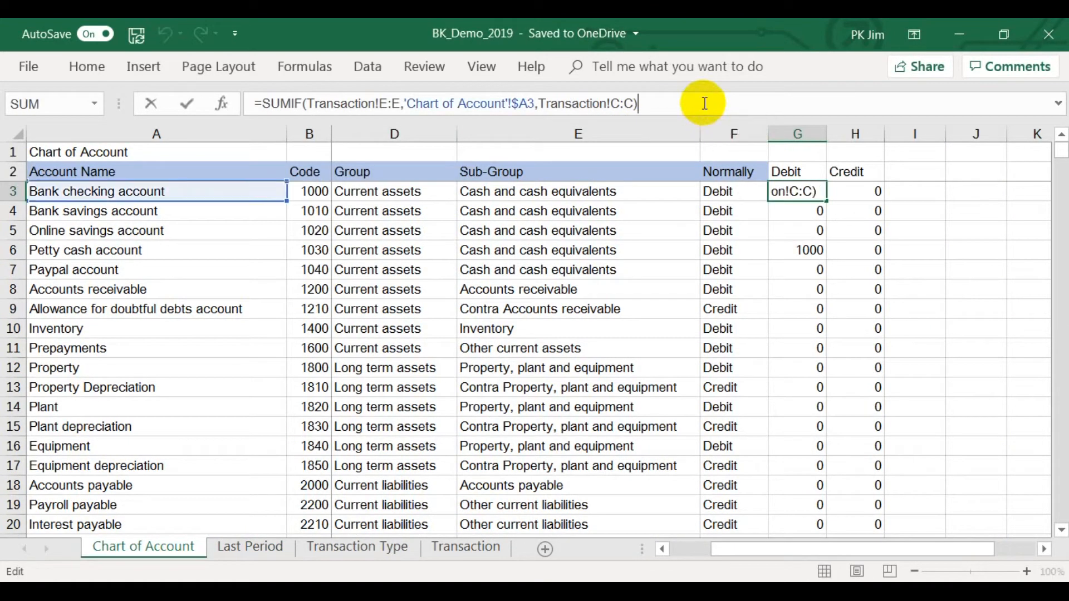
text(+vlook)
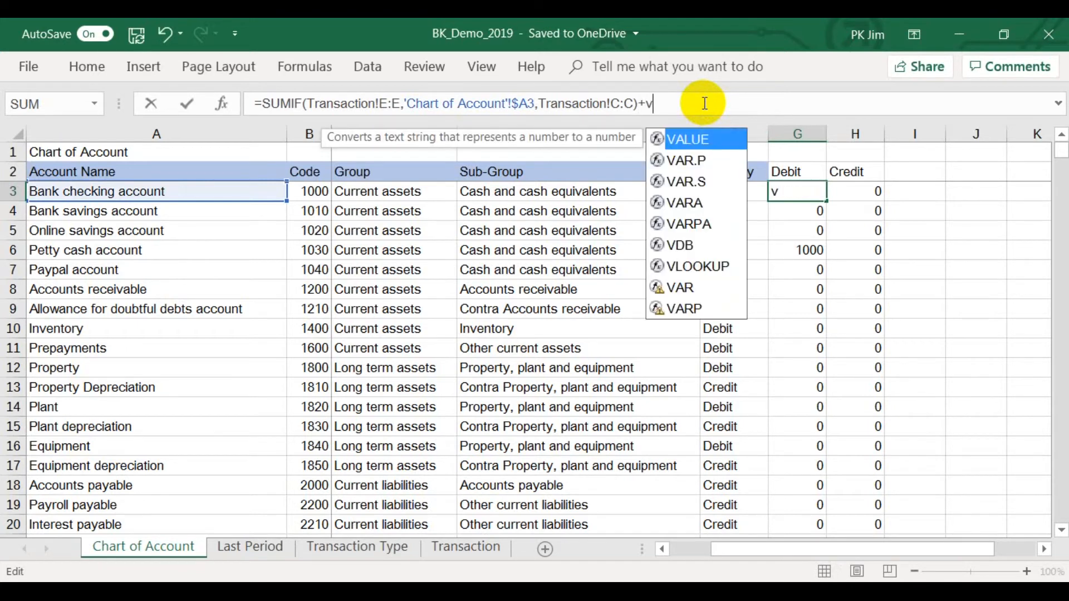
text(up)
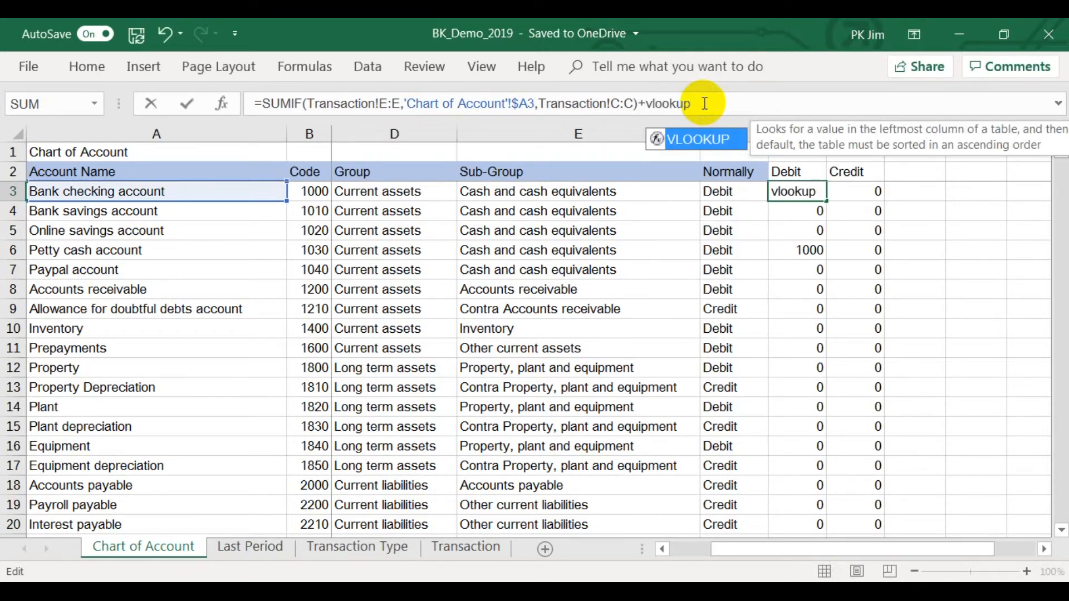
text(()
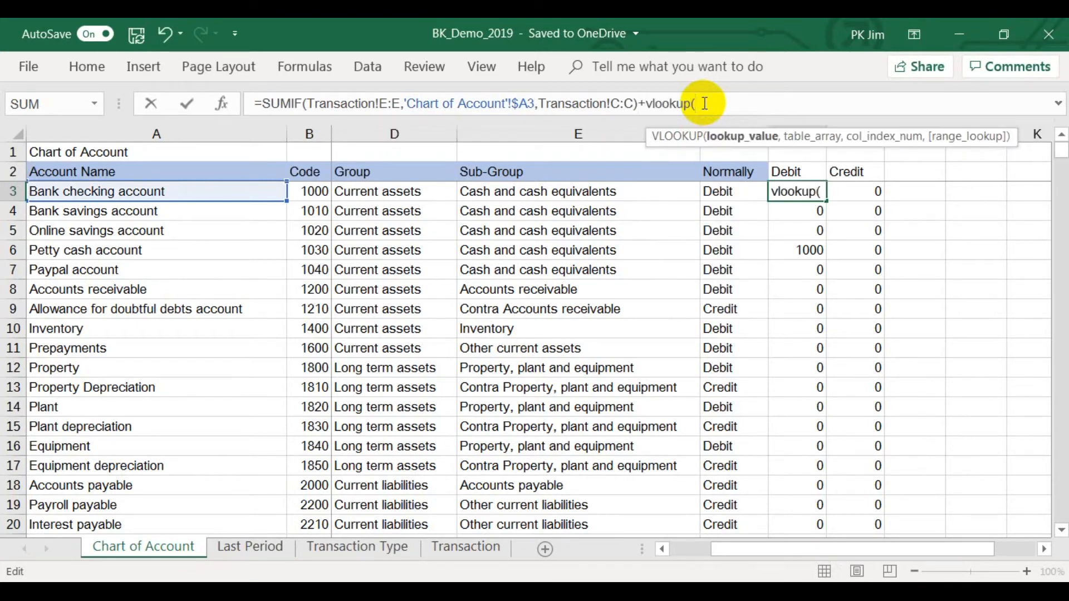
click(265, 192)
text(,)
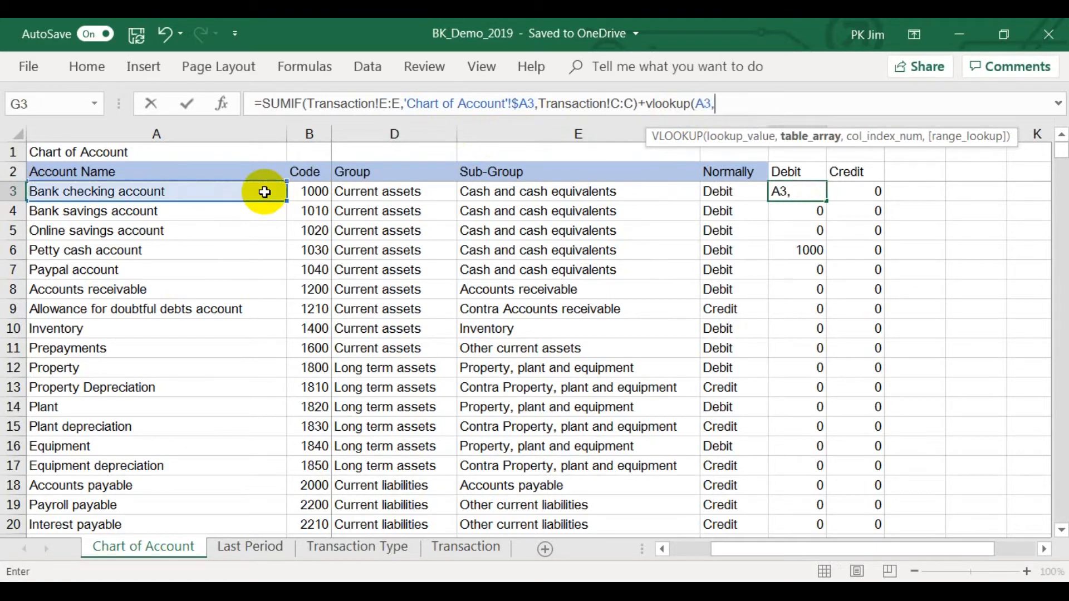
text(bf)
key(BackSpace)
text(alance_BF)
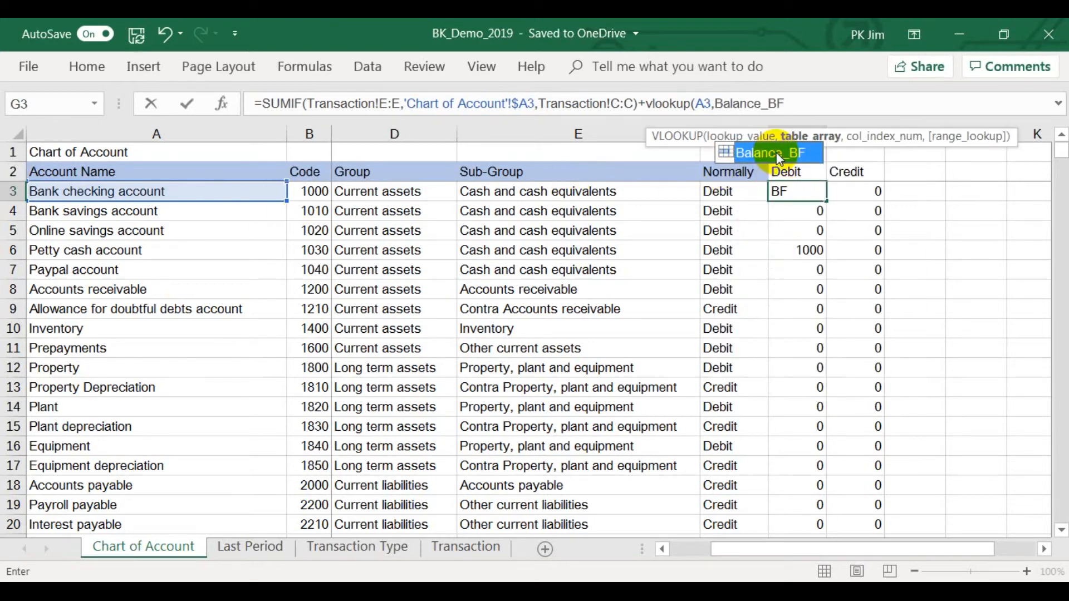
click(796, 104)
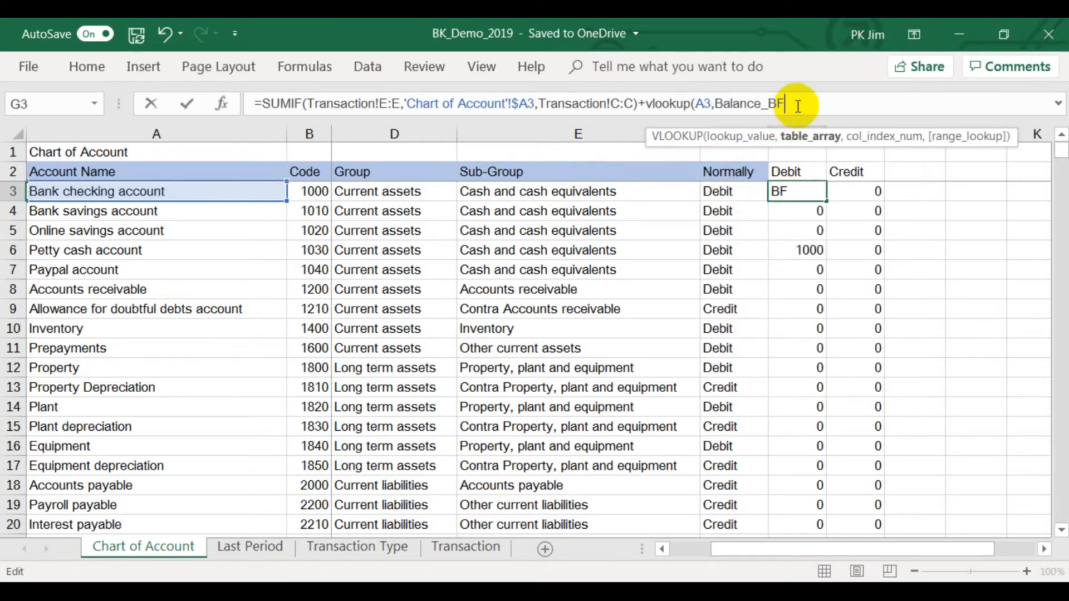
text(,)
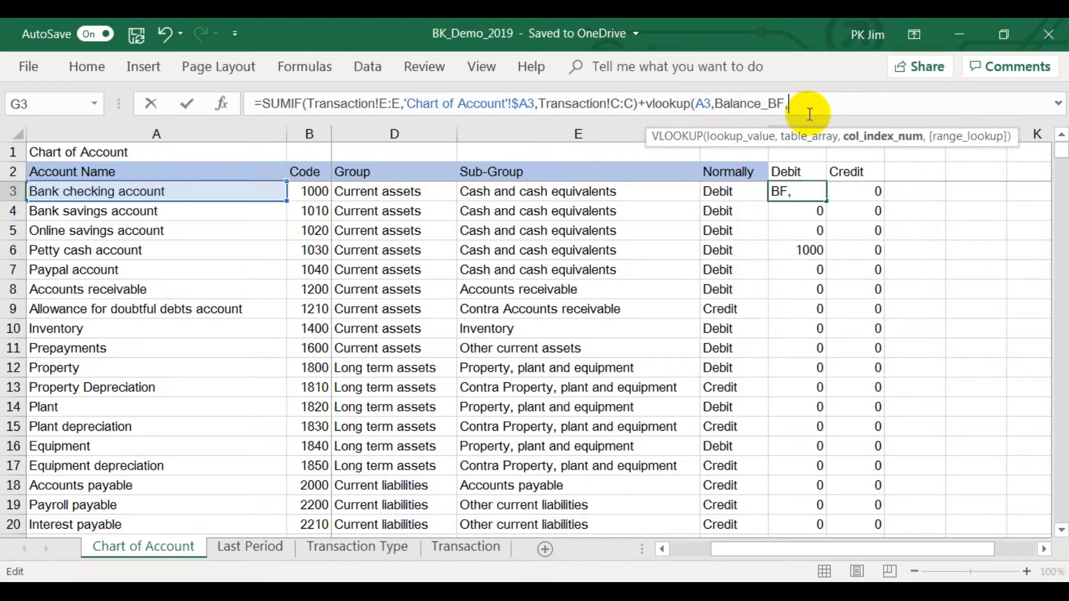
Check the columns on Last Period and complete the G3 VLOOKUP with column index 7 and FALSE for exact match.
click(262, 548)
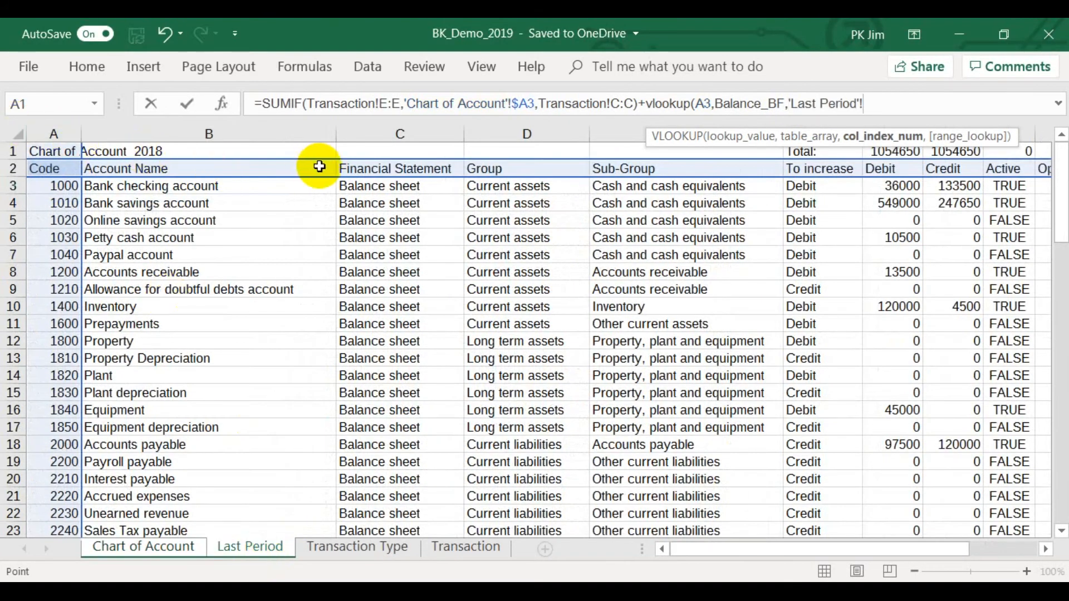
click(166, 551)
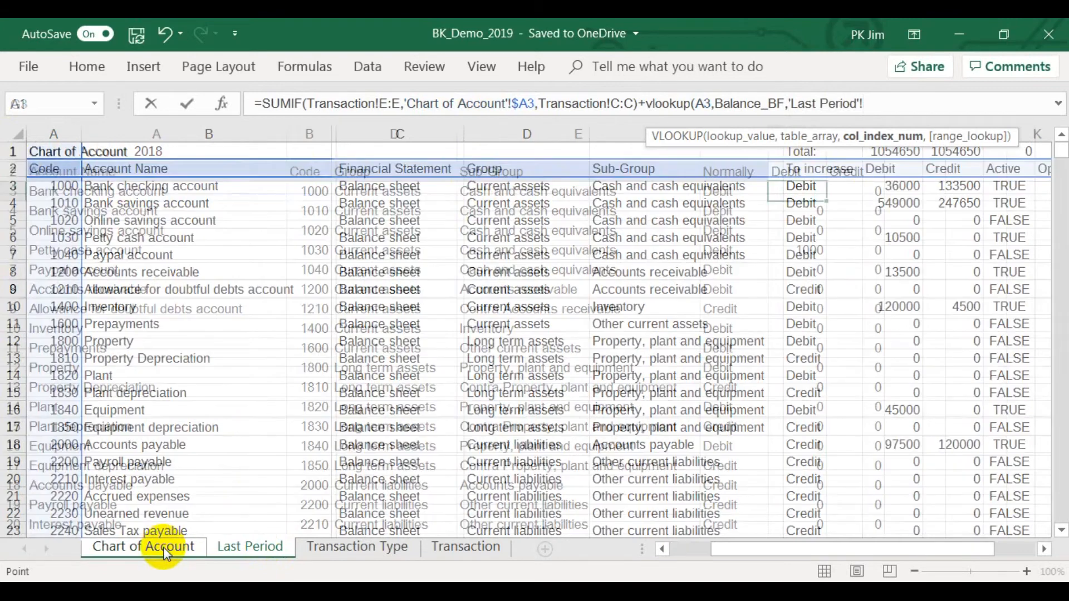
text(,)
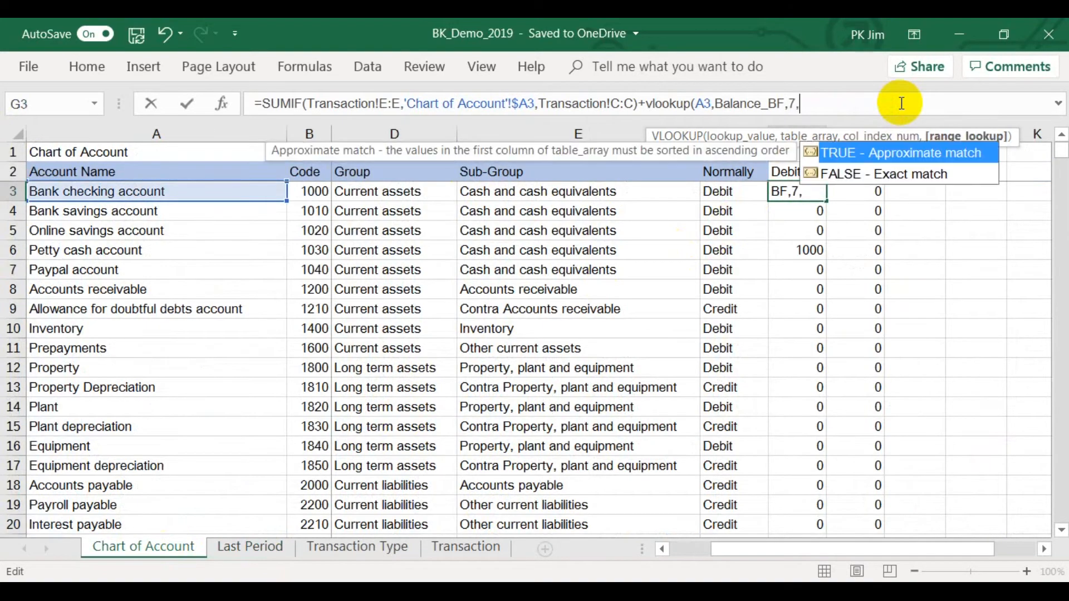
text(false))
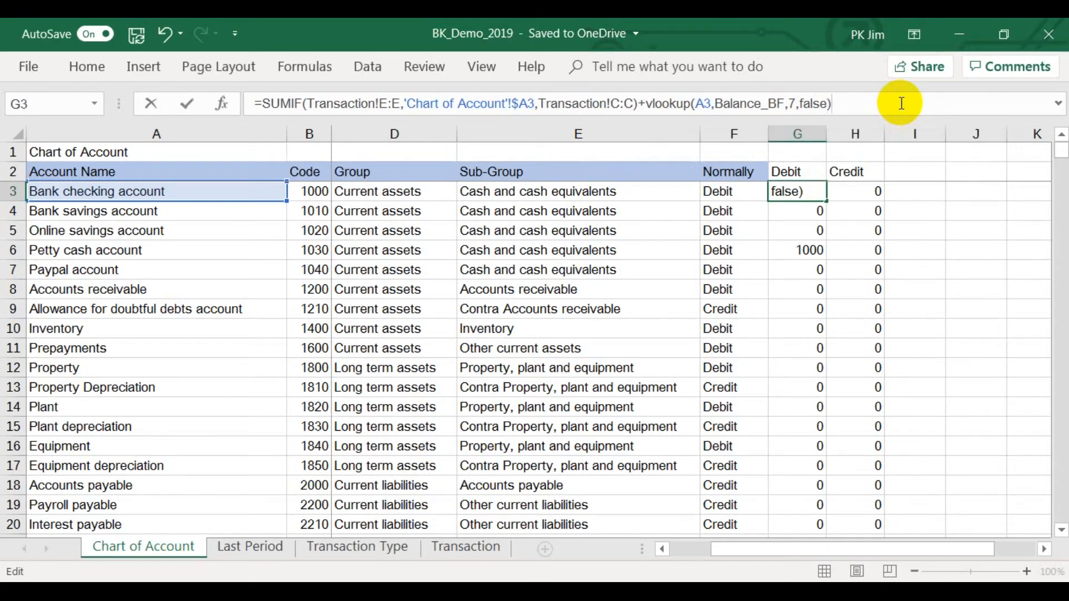
key(Return)
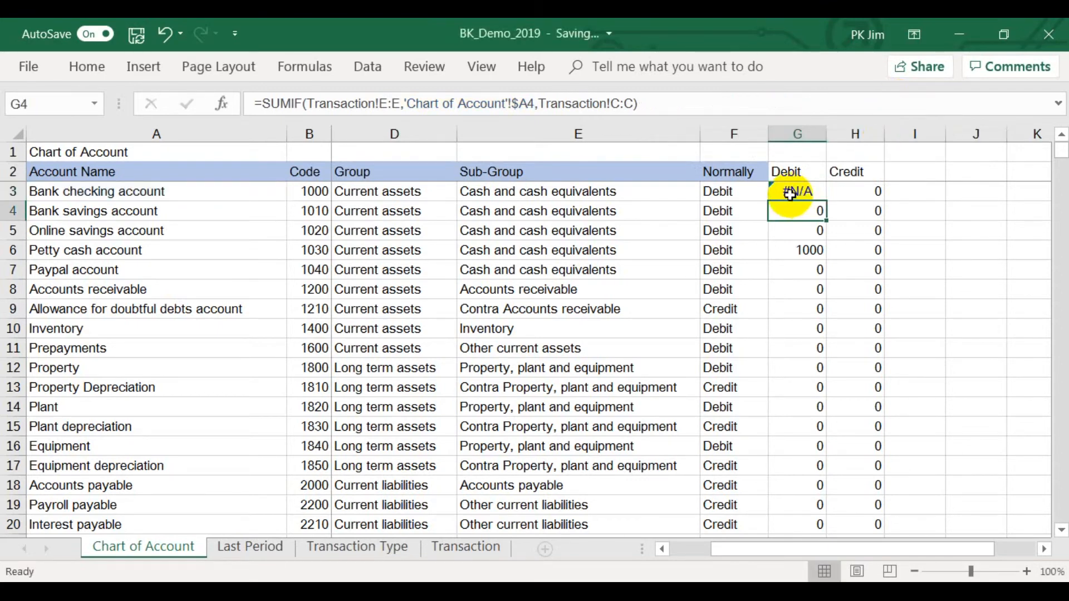
Edit the reference of the defined name Balance_BF so its OFFSET starts at 'Last Period'!$B$2.
click(790, 195)
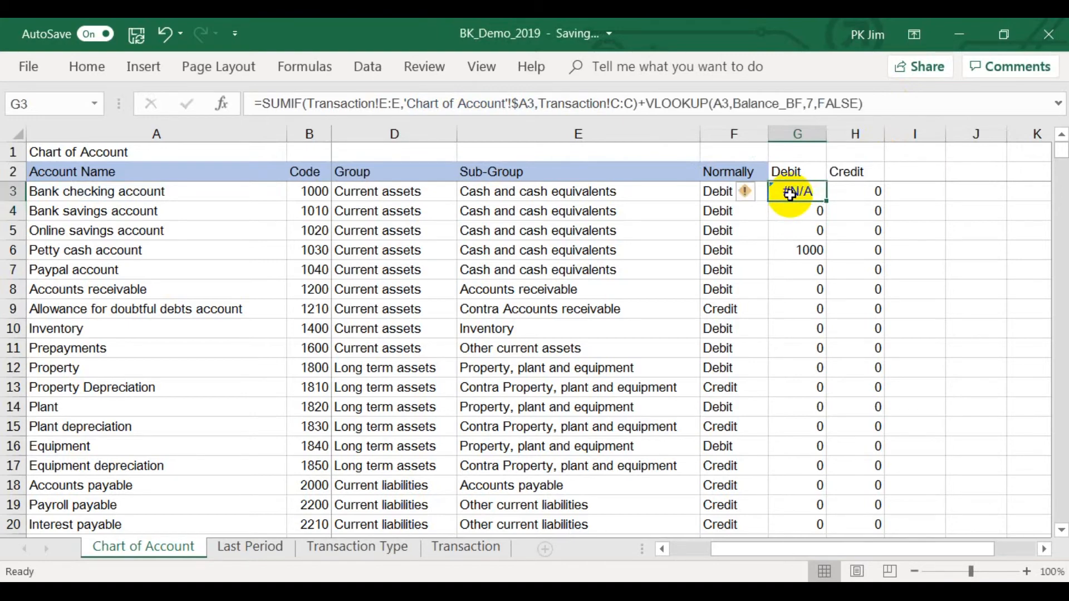
key(ctrl+Page_Down)
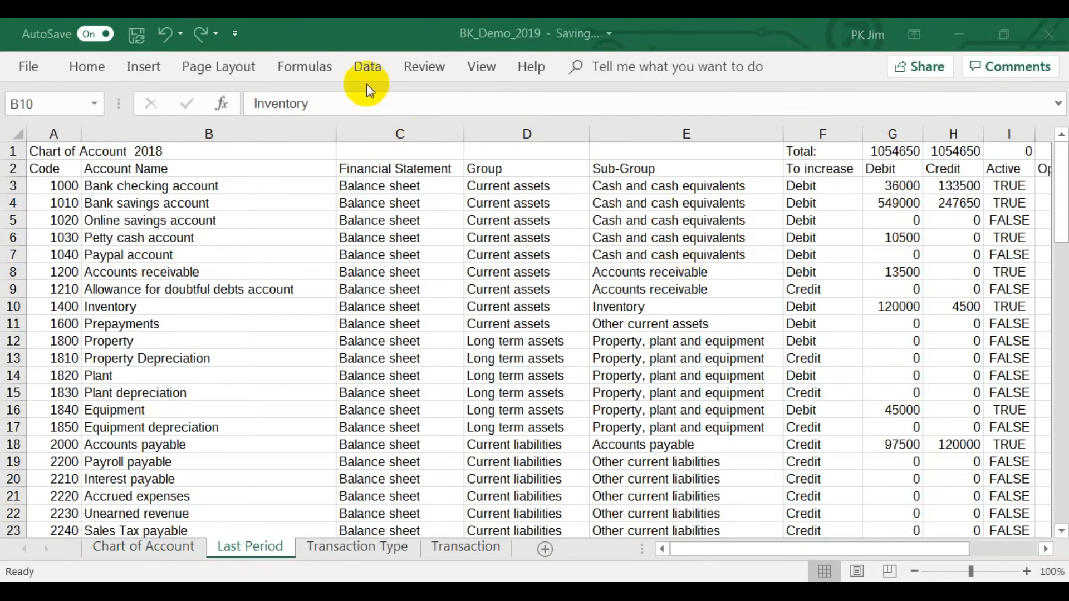
click(329, 74)
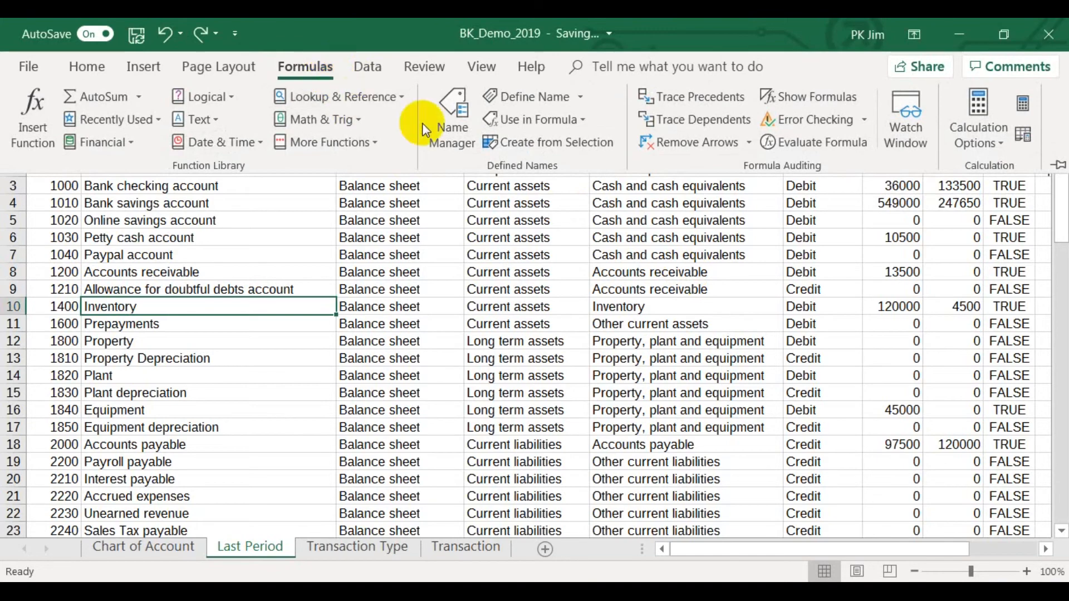
click(451, 129)
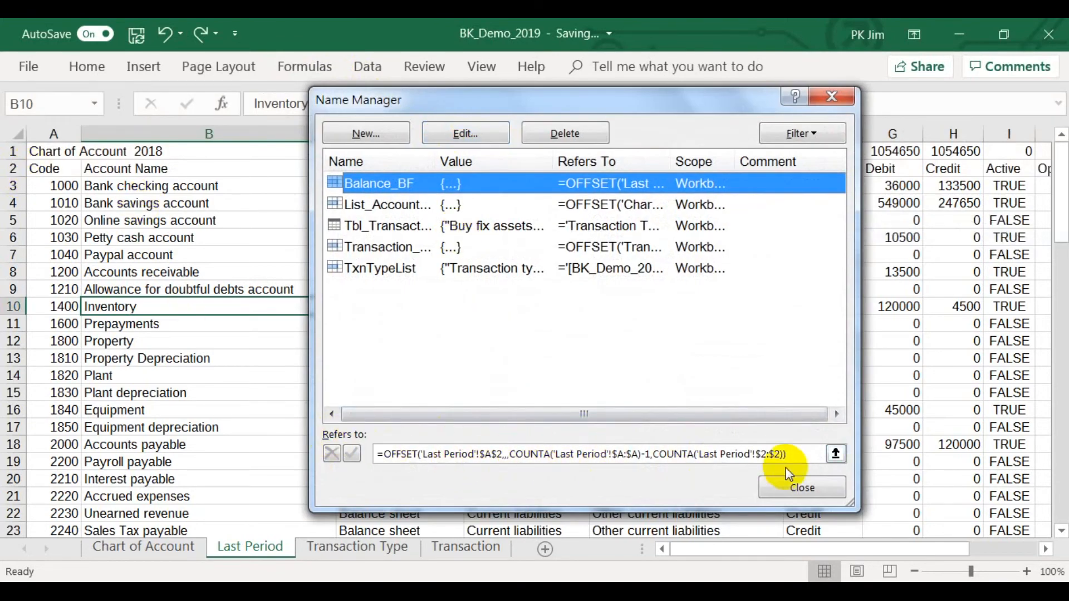
click(835, 453)
click(441, 132)
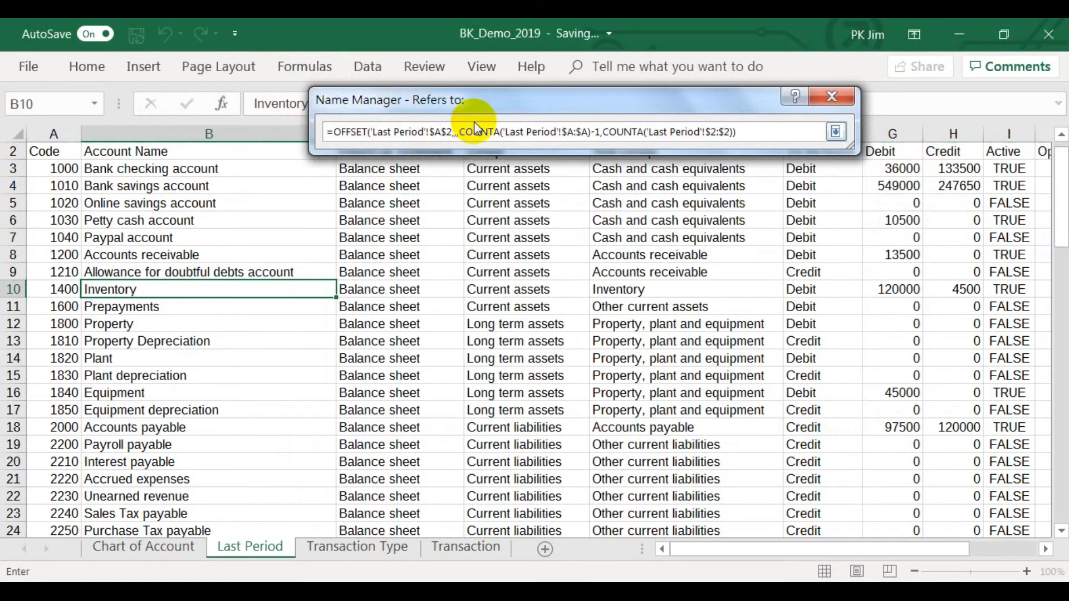
key(BackSpace)
text(b)
Change Balance_BF's row count to COUNTA('Last Period'!$B:$B)-1, save the name reference and return to Chart of Account.
click(573, 129)
key(BackSpace)
text(b)
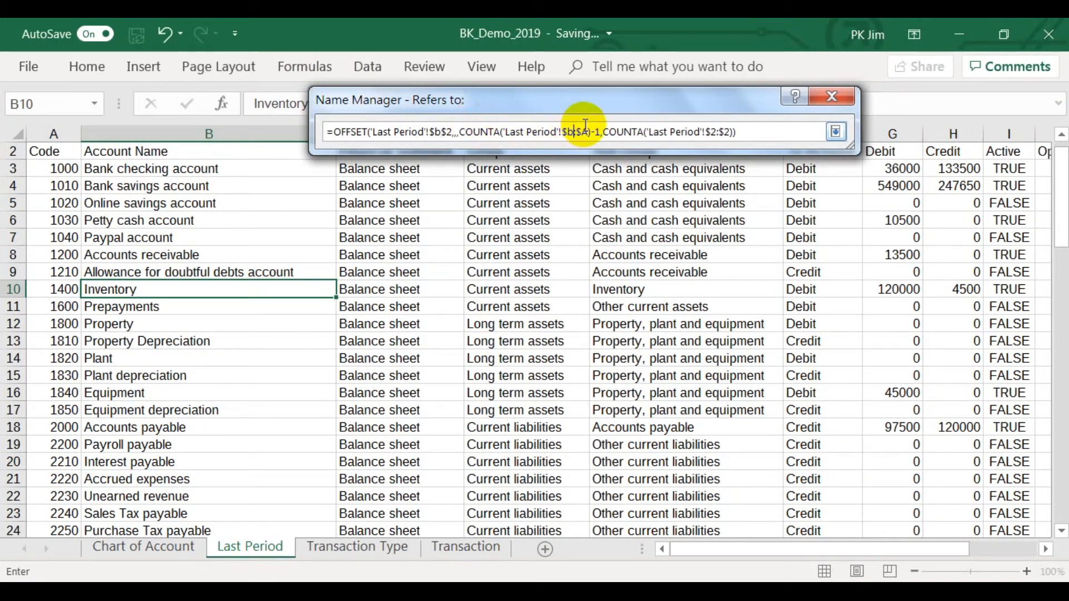
click(589, 131)
key(BackSpace)
text(b)
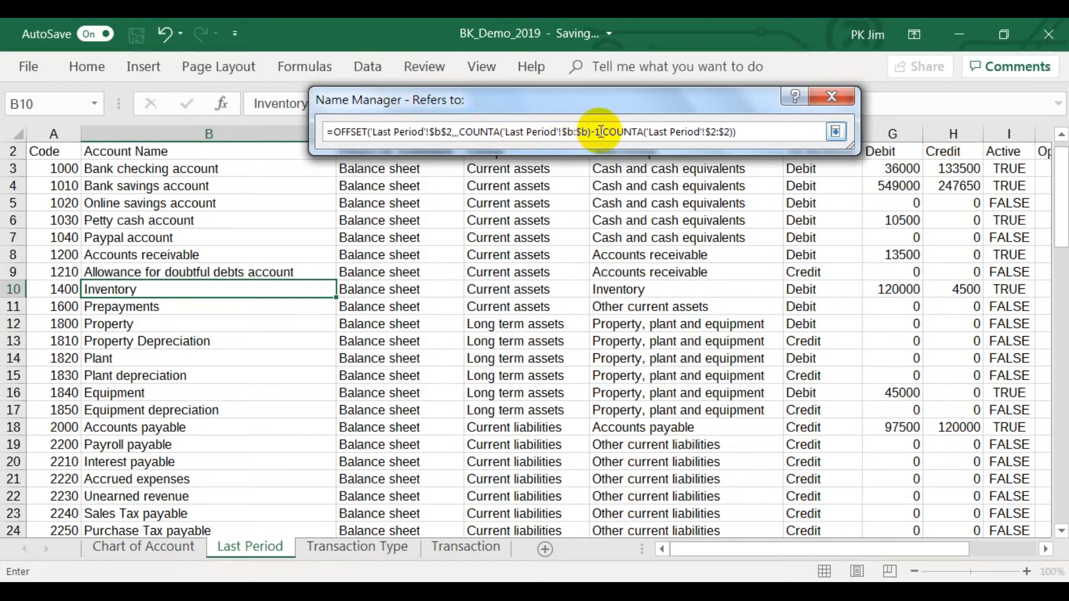
key(Return)
click(802, 488)
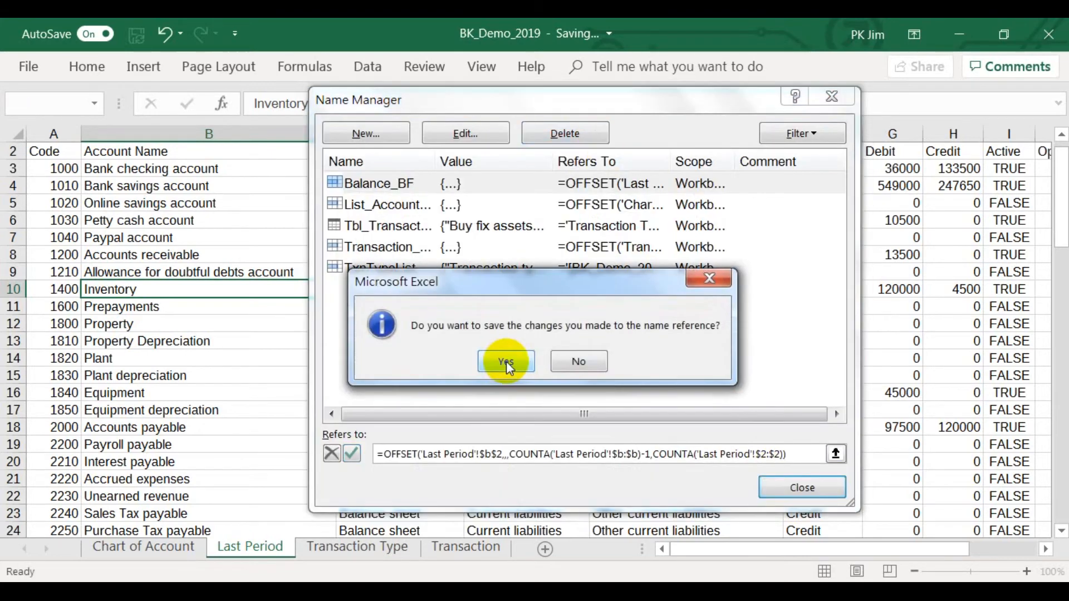
click(506, 362)
click(150, 546)
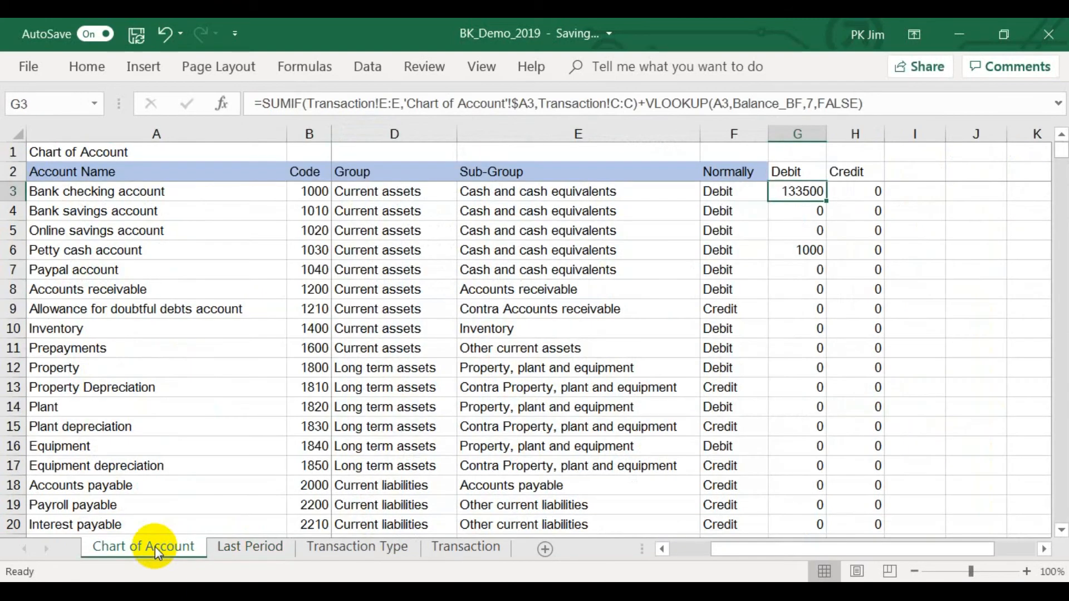
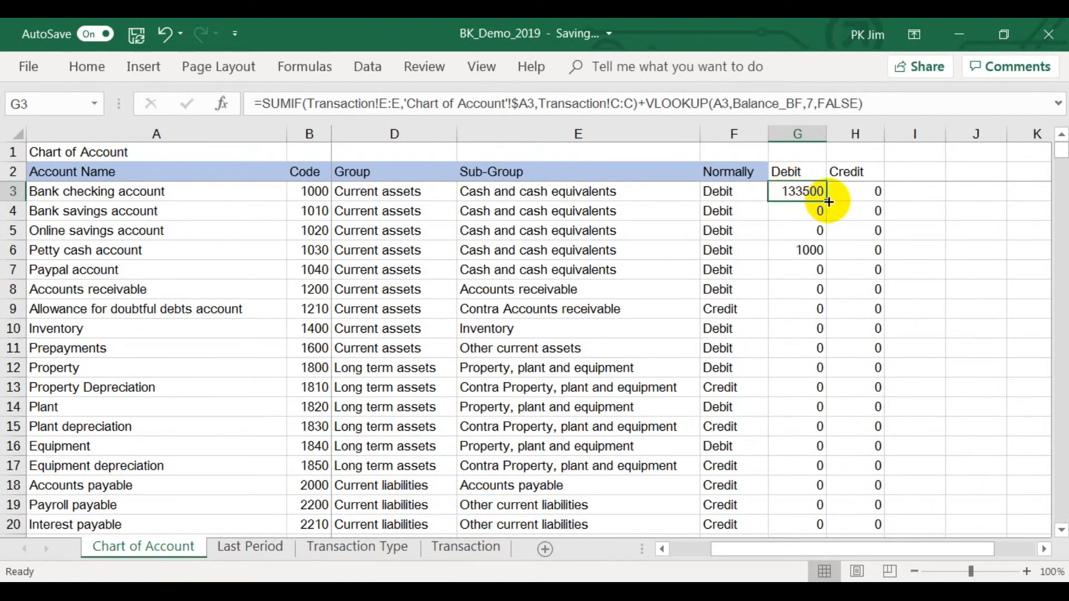
Try to anchor the VLOOKUP lookup value in G3 as $A3 and fill the formula across to H3.
click(713, 103)
text($)
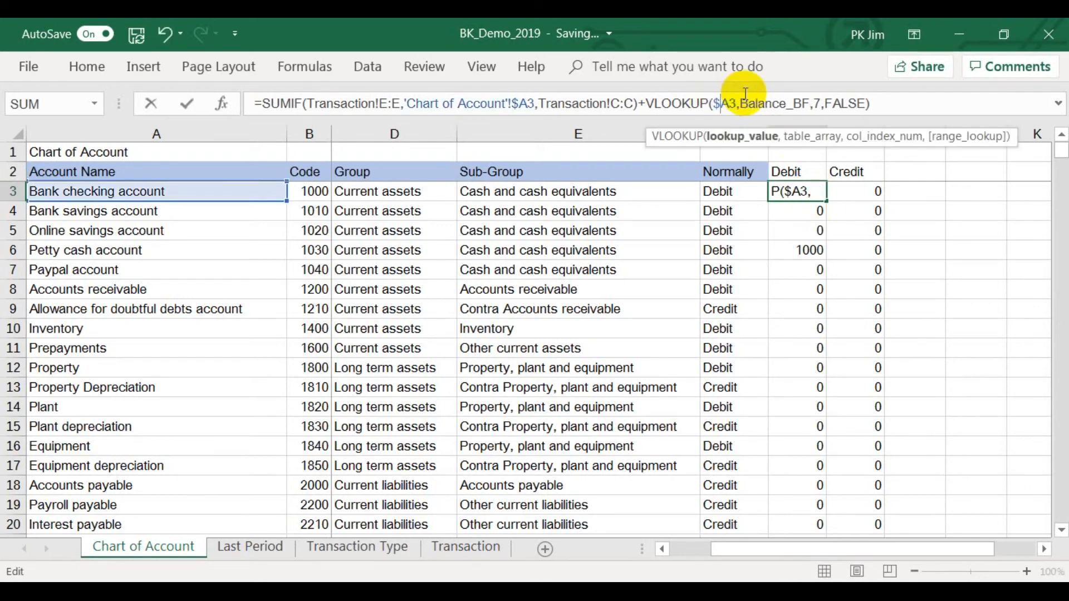
key(Return)
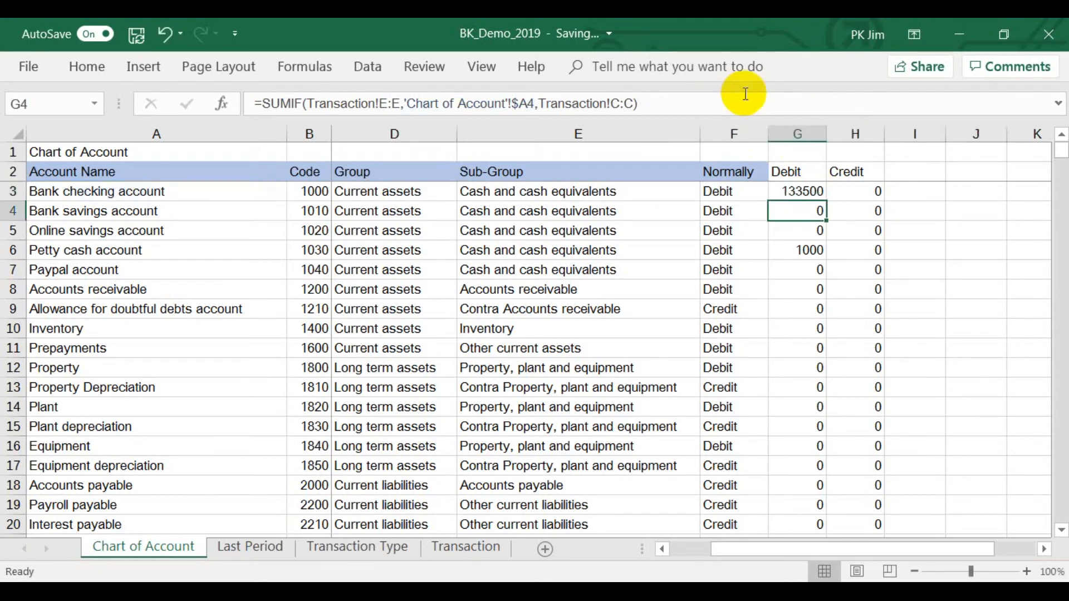
click(798, 192)
drag(820, 202, 863, 202)
click(849, 194)
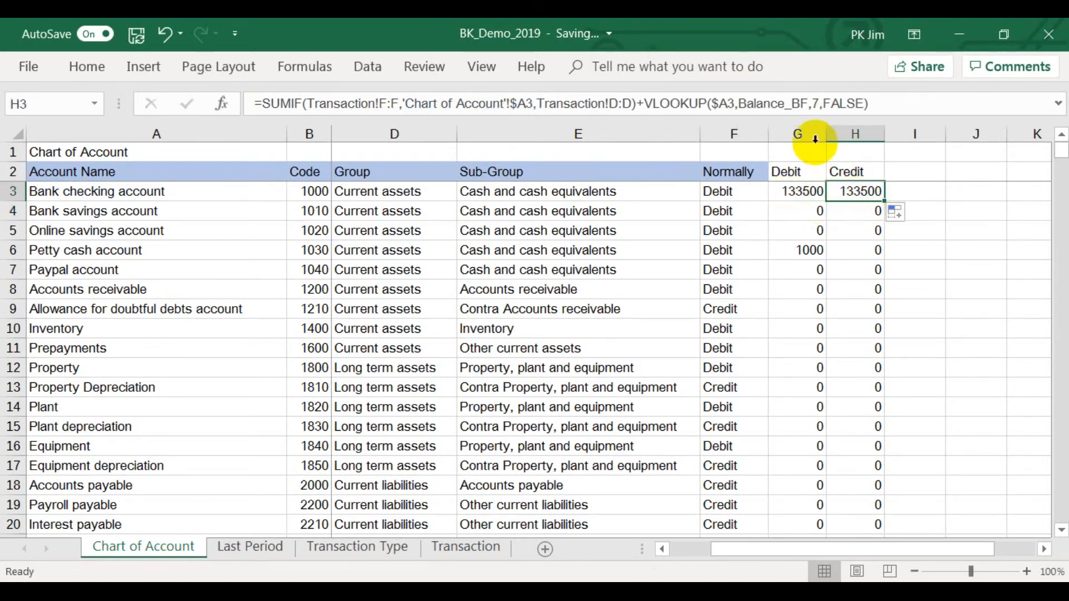
Try to set the VLOOKUP column index in H3 to 8 and review the formulas in G3 and H3.
double_click(814, 103)
key(BackSpace)
text(8)
key(Return)
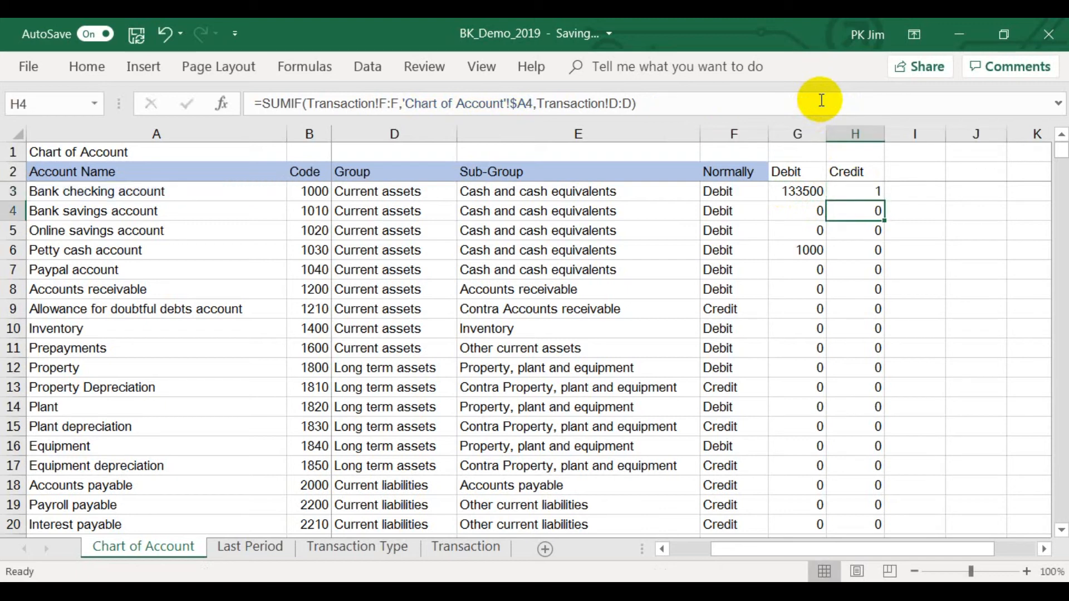
click(802, 195)
drag(802, 194, 843, 191)
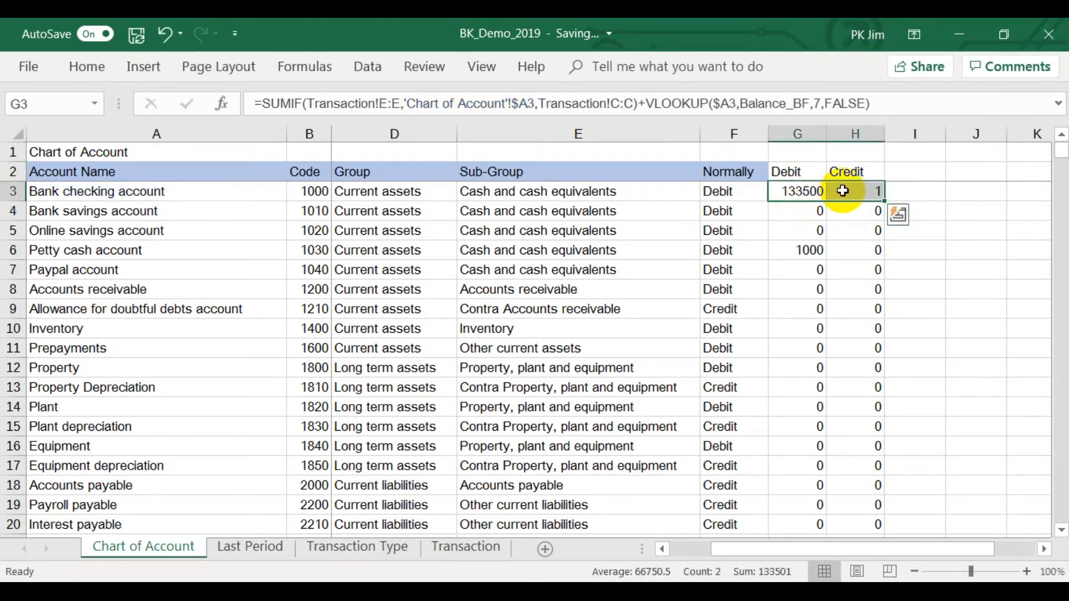
click(843, 191)
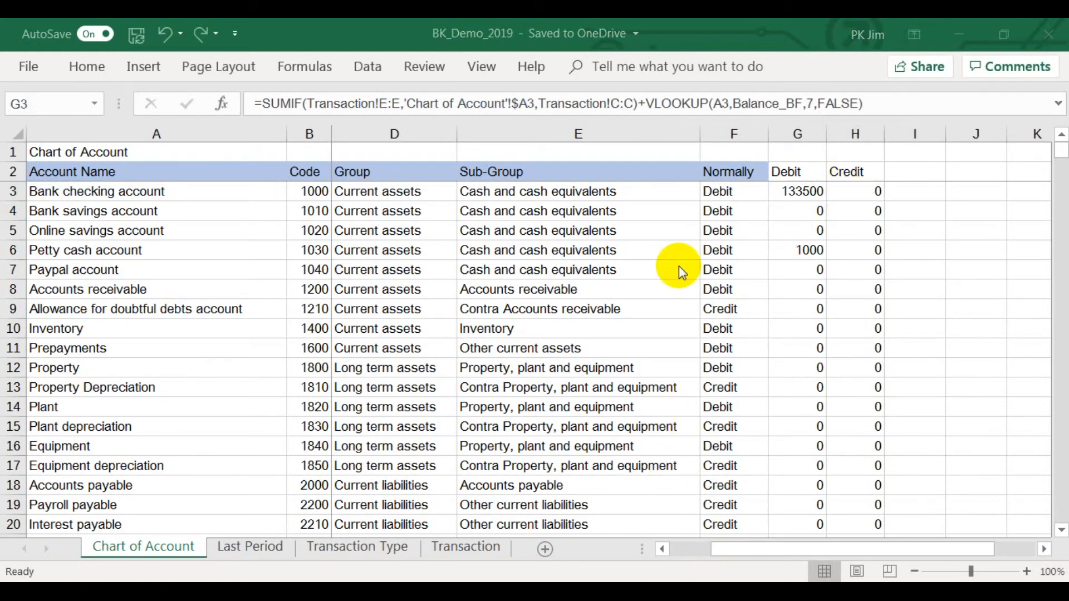
Change the column index of the VLOOKUP in the Debit formula in G3 to 6.
click(798, 191)
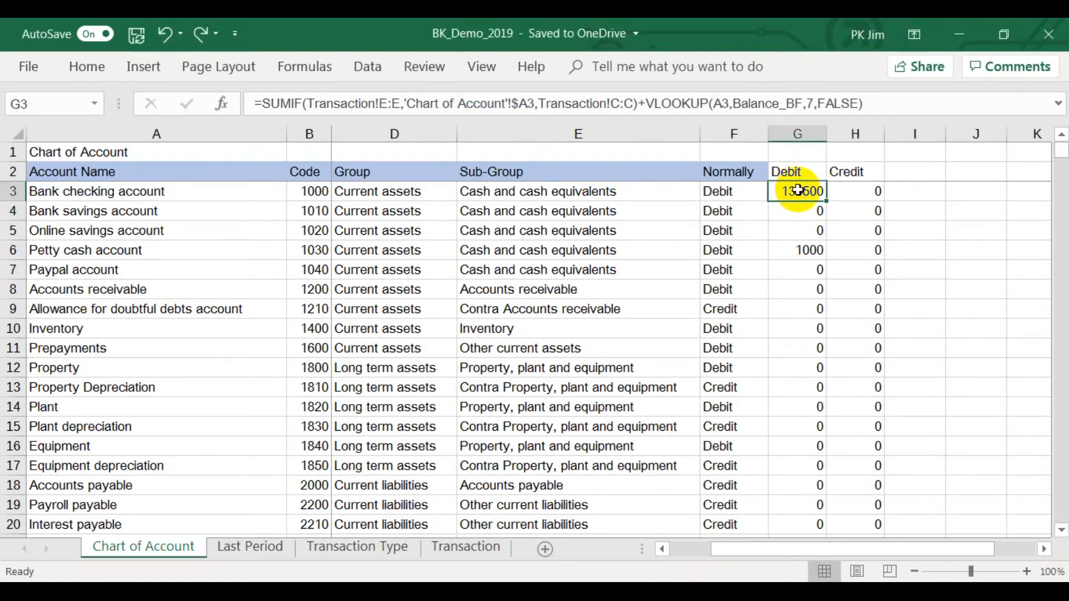
click(814, 103)
key(BackSpace)
text(6)
key(Return)
click(805, 190)
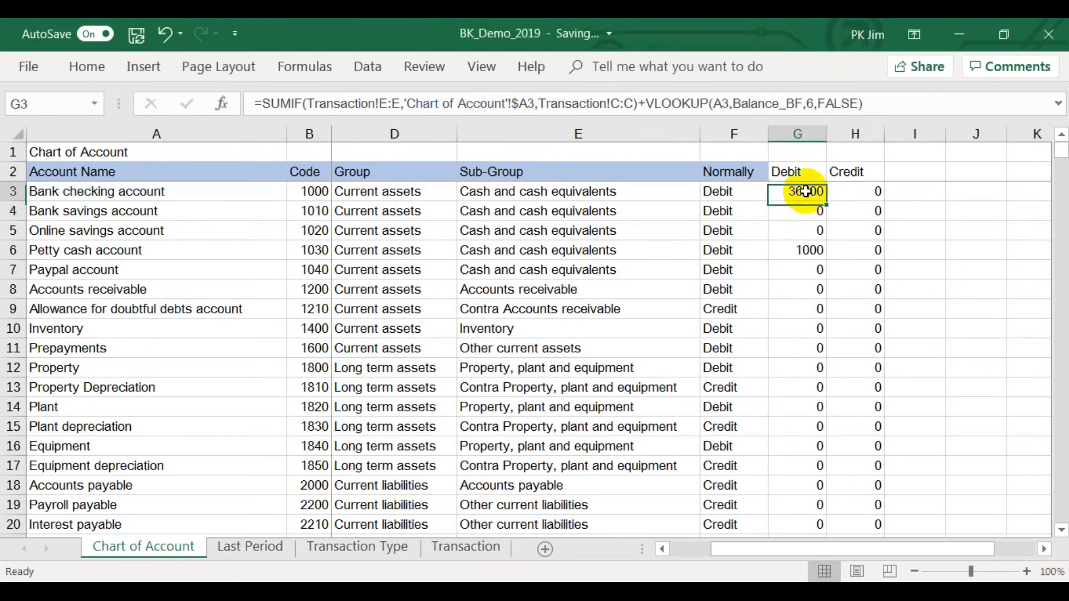
Make the SUMIF ranges in G3 absolute by column as Transaction!$E:$E and Transaction!$C:$C.
click(382, 103)
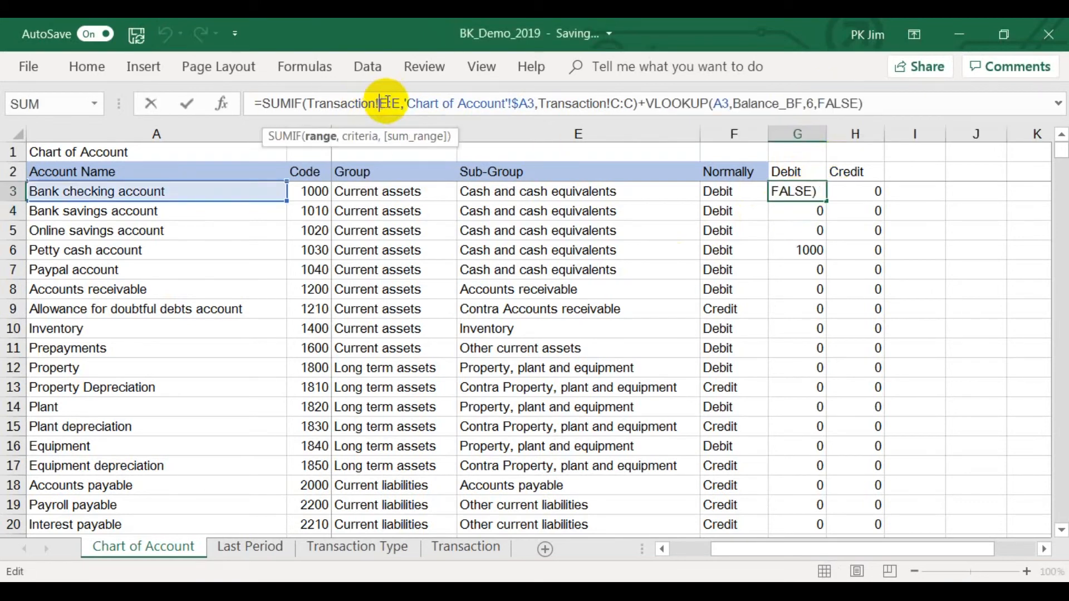
text($)
key(Right)
key(Right)
text($)
key(Right)
key(Right)
key(Right)
key(Right)
key(Right)
key(Right)
key(Right)
key(Right)
key(Right)
key(Right)
key(Right)
key(Right)
key(Right)
key(Right)
key(Right)
key(Right)
key(Right)
key(Right)
key(Right)
key(Right)
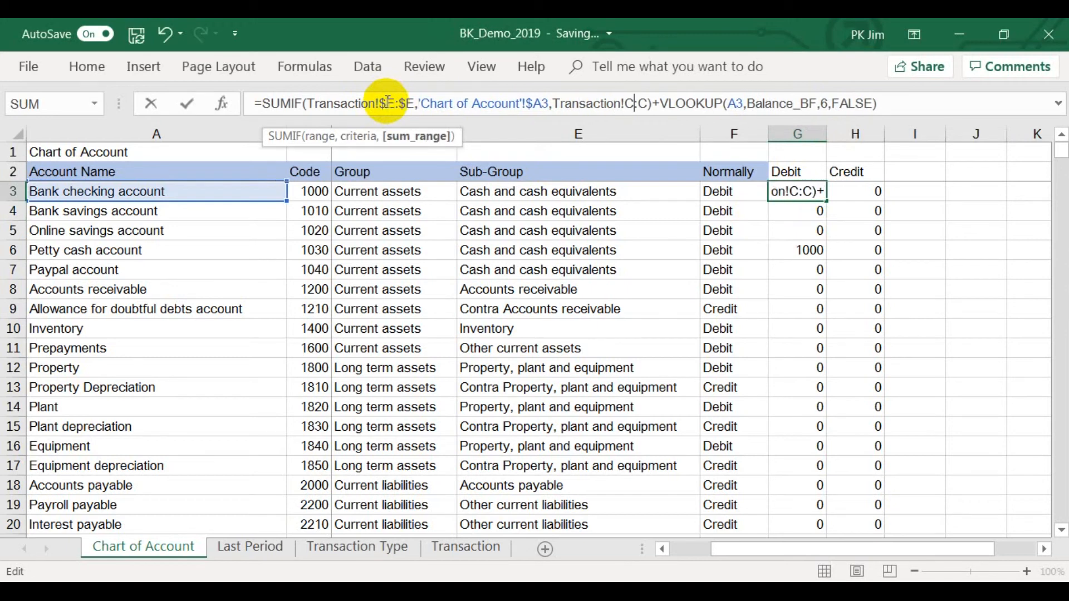
text($E:)
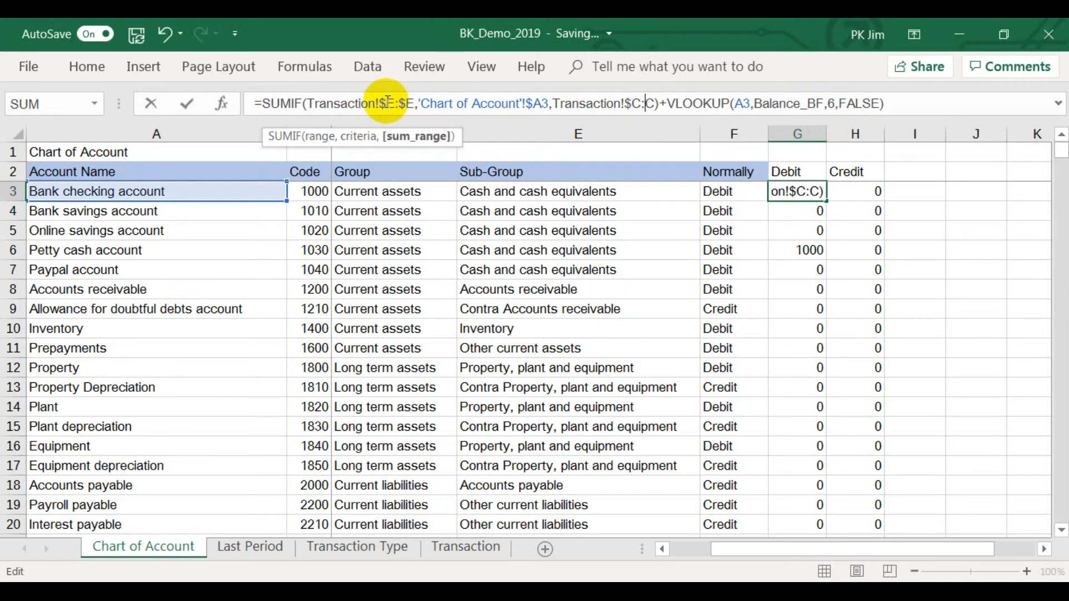
text($)
Anchor the VLOOKUP lookup value in G3 as $A3 and copy the completed formula across to H3.
click(745, 104)
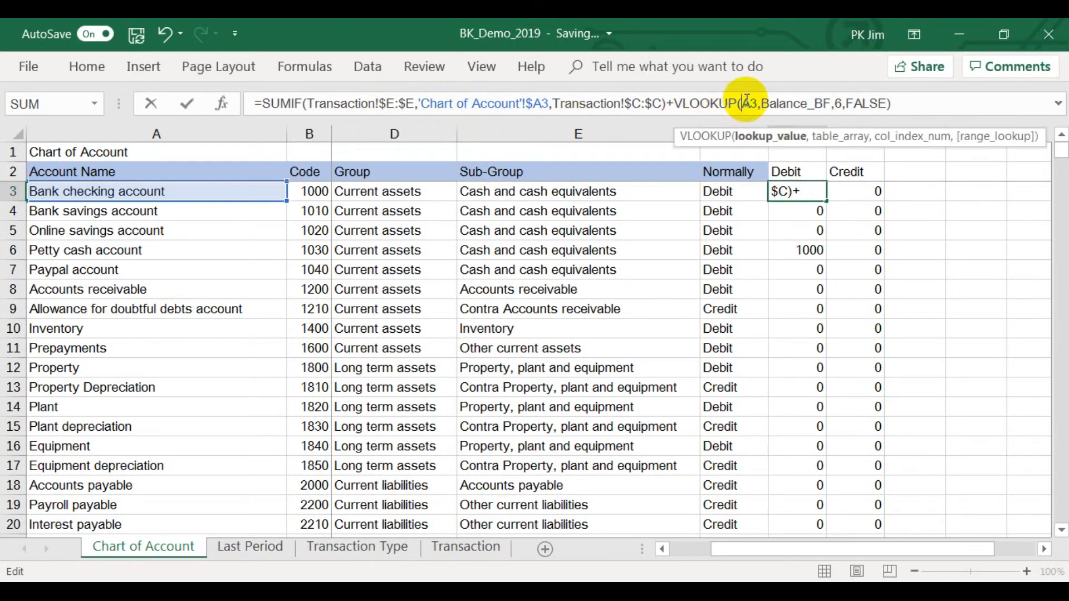
text($)
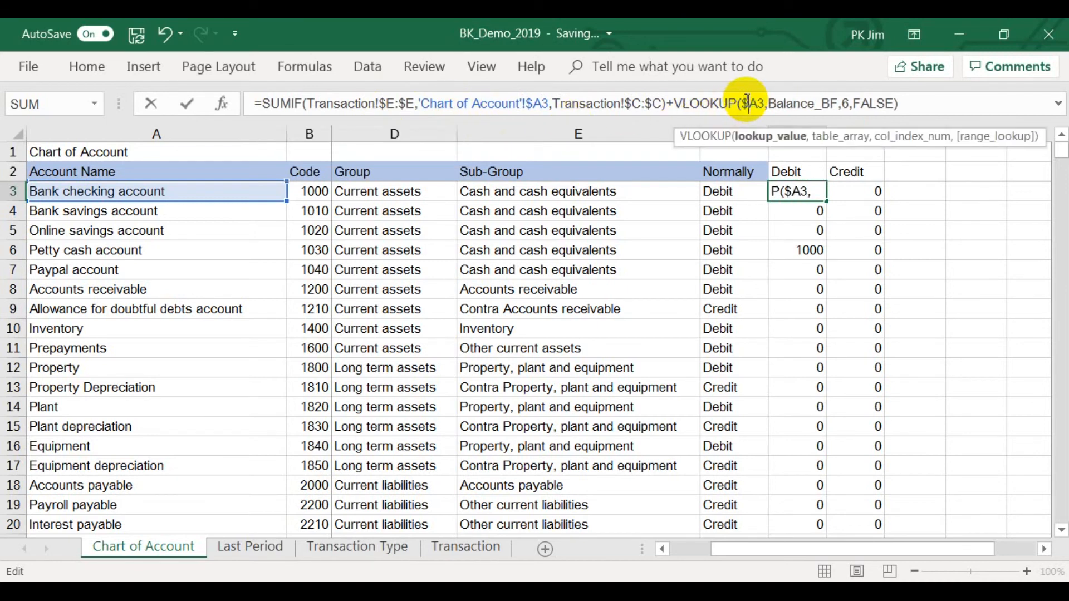
key(Return)
click(799, 192)
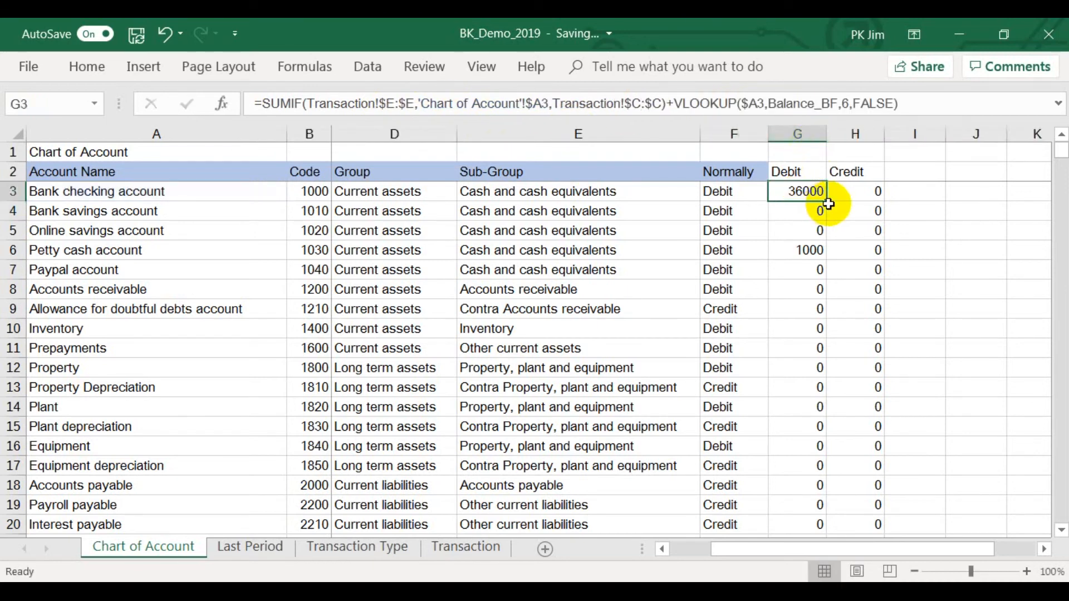
drag(829, 201, 875, 198)
click(863, 192)
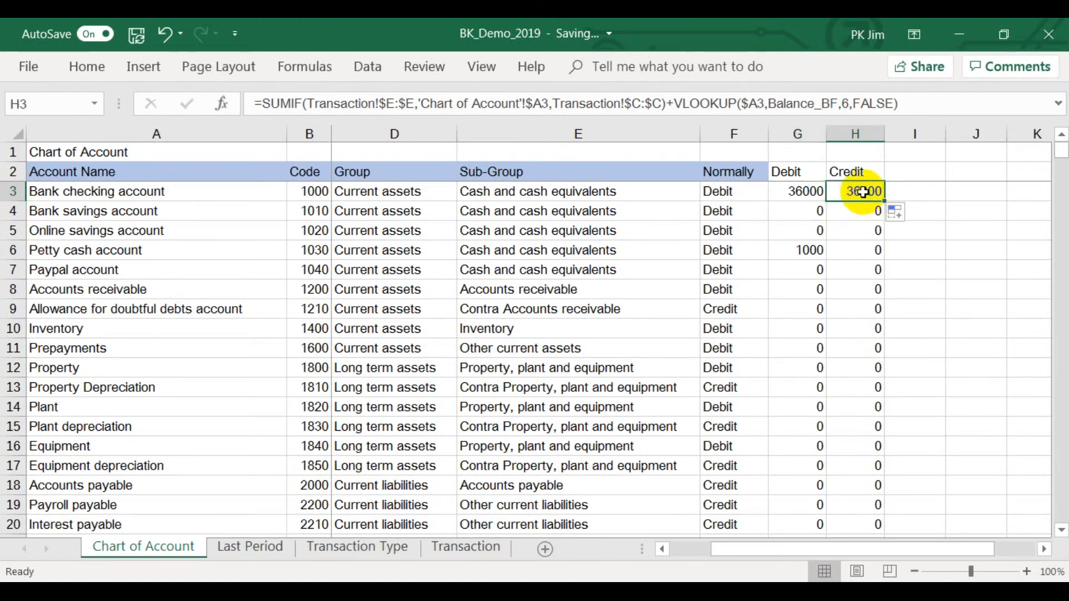
Set the VLOOKUP column index in the Credit formula in H3 to 7.
click(849, 103)
key(BackSpace)
text(7)
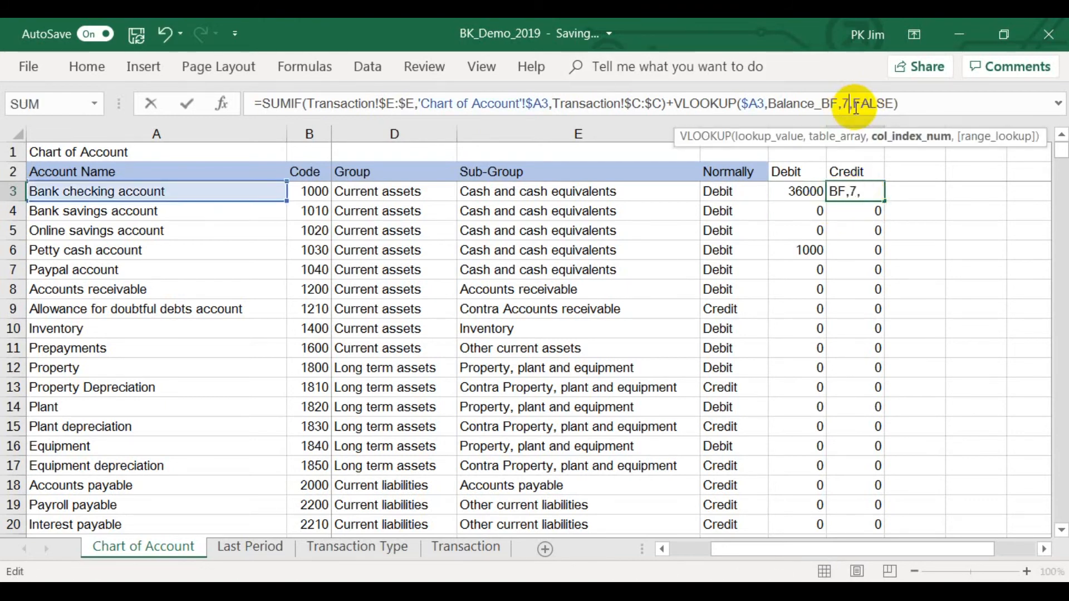
key(Return)
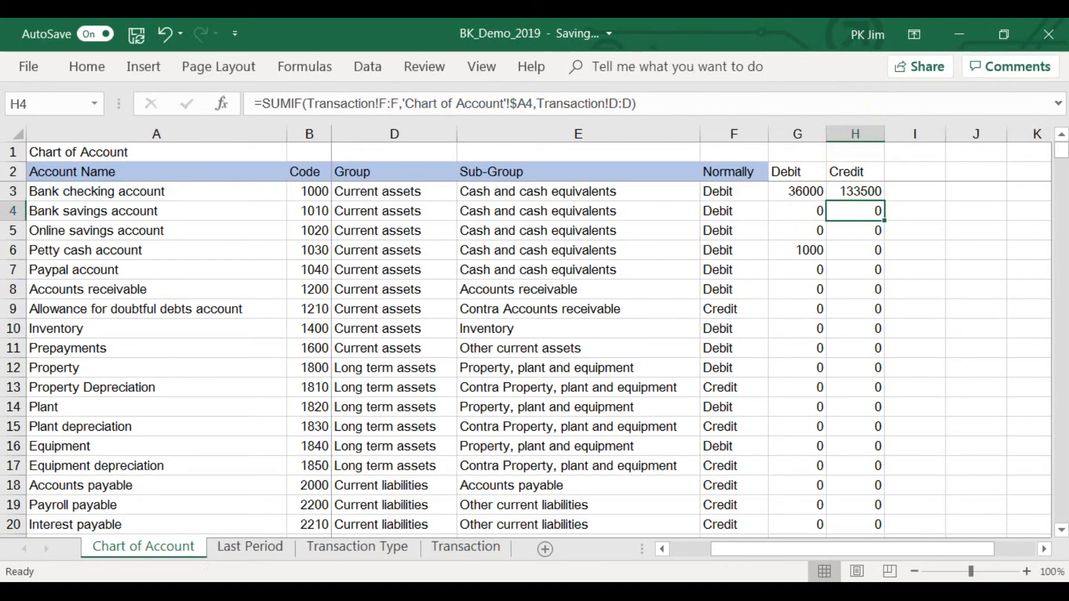
Compare the bank checking account's debit and credit on Chart of Account with the Last Period and Transaction sheets.
click(277, 548)
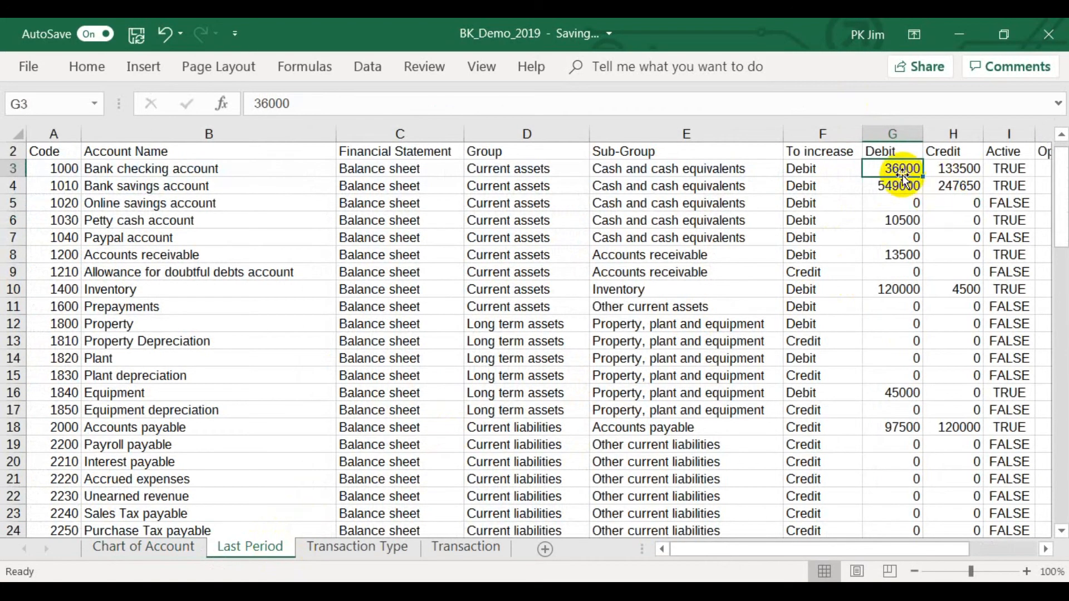
click(160, 546)
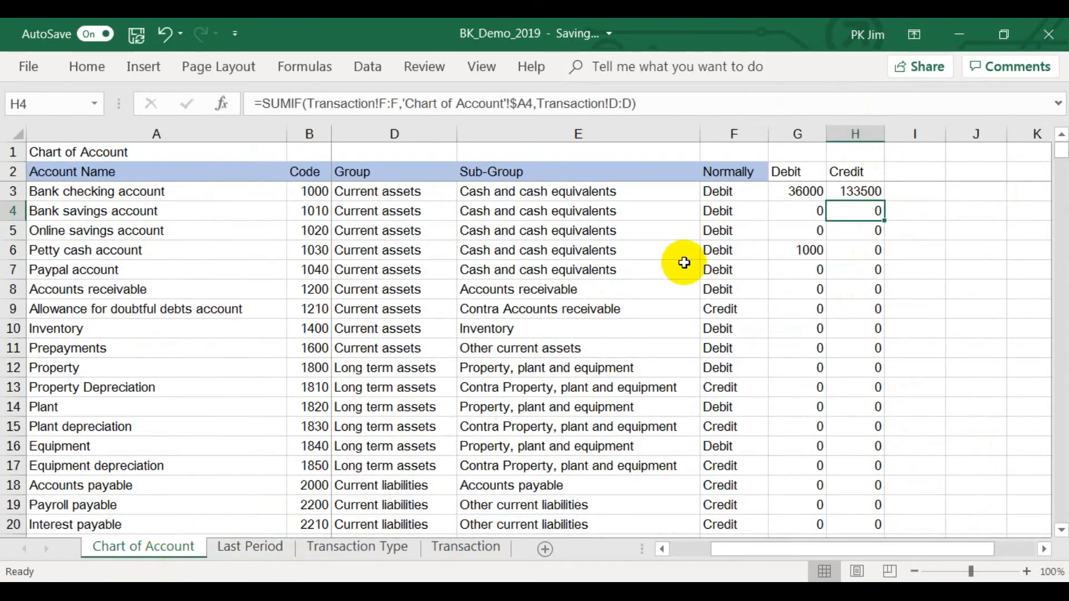
click(457, 548)
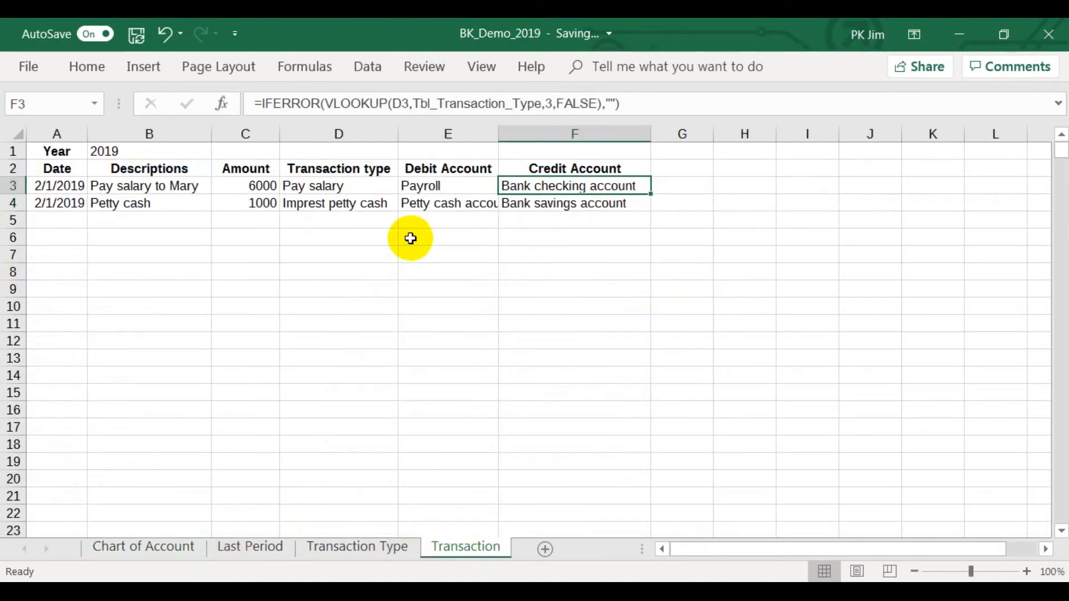
click(177, 548)
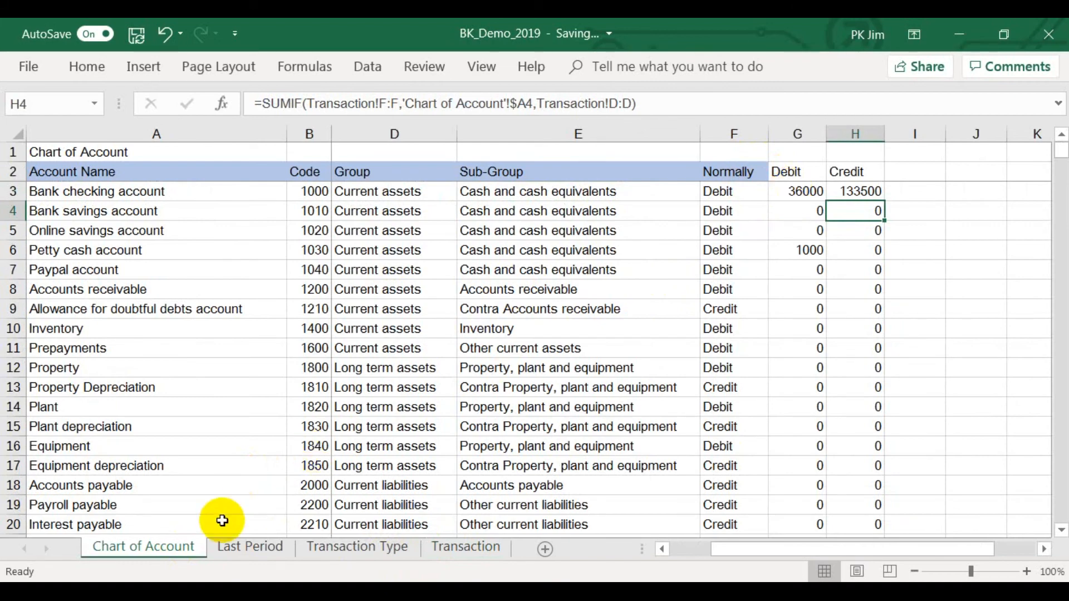
click(232, 547)
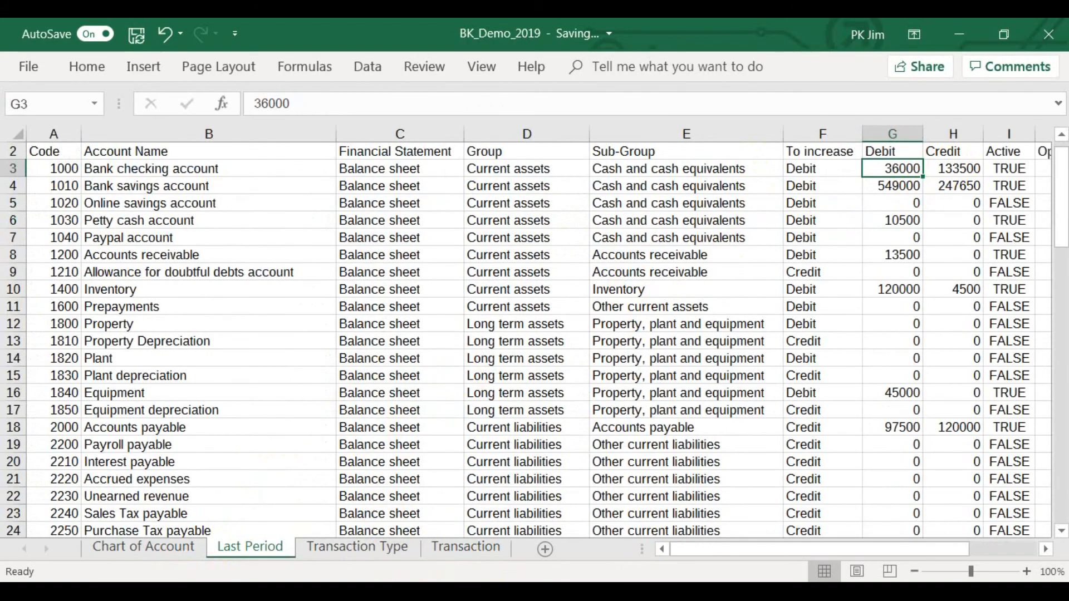
key(ctrl+Page_Up)
Change the SUMIF criteria range in the Credit formula in H3 to Transaction!$F:$F.
click(855, 191)
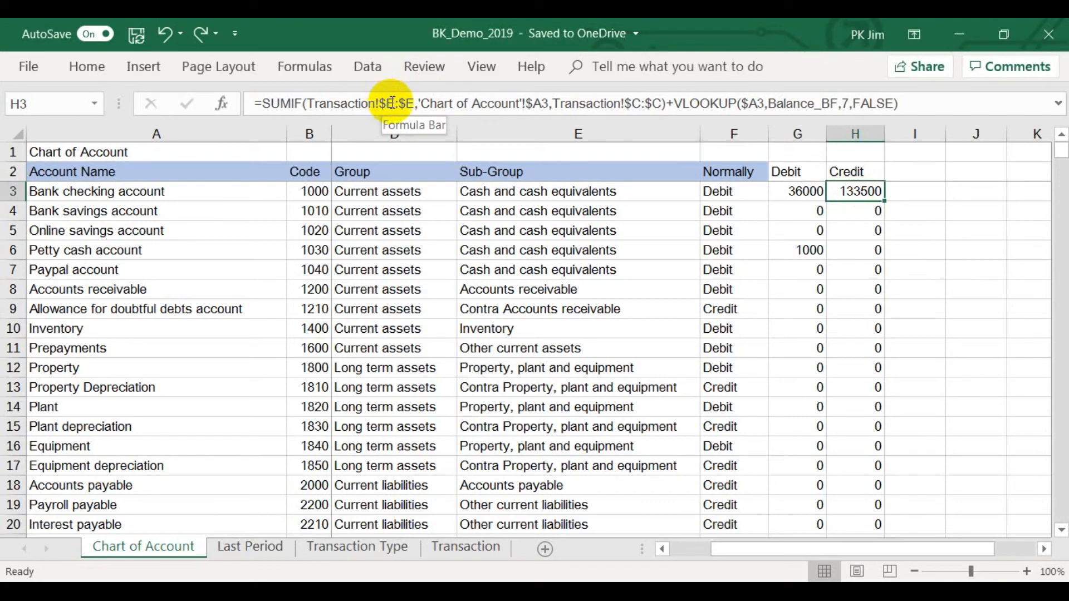
click(391, 103)
key(BackSpace)
text(f)
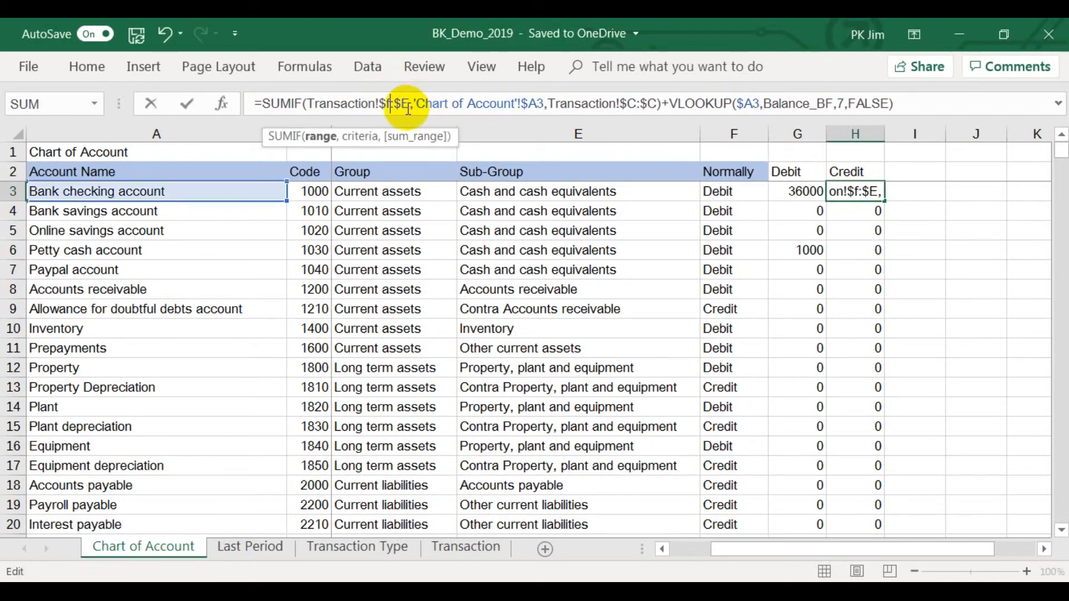
key(BackSpace)
text(f)
key(Return)
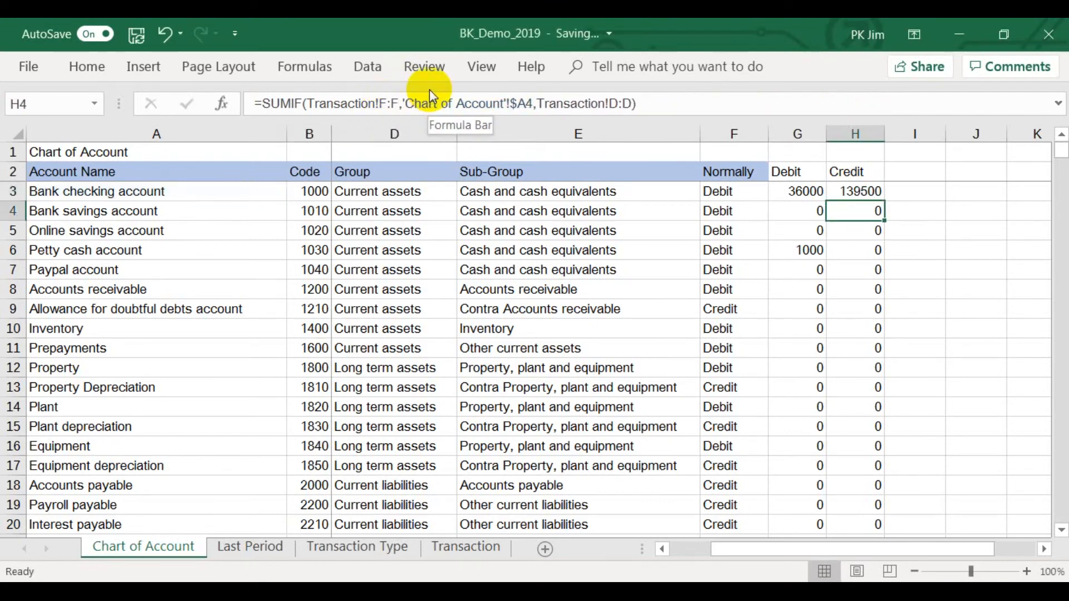
Check the bank checking account's credit in H3 against the Transaction entries and the Last Period balance.
click(851, 191)
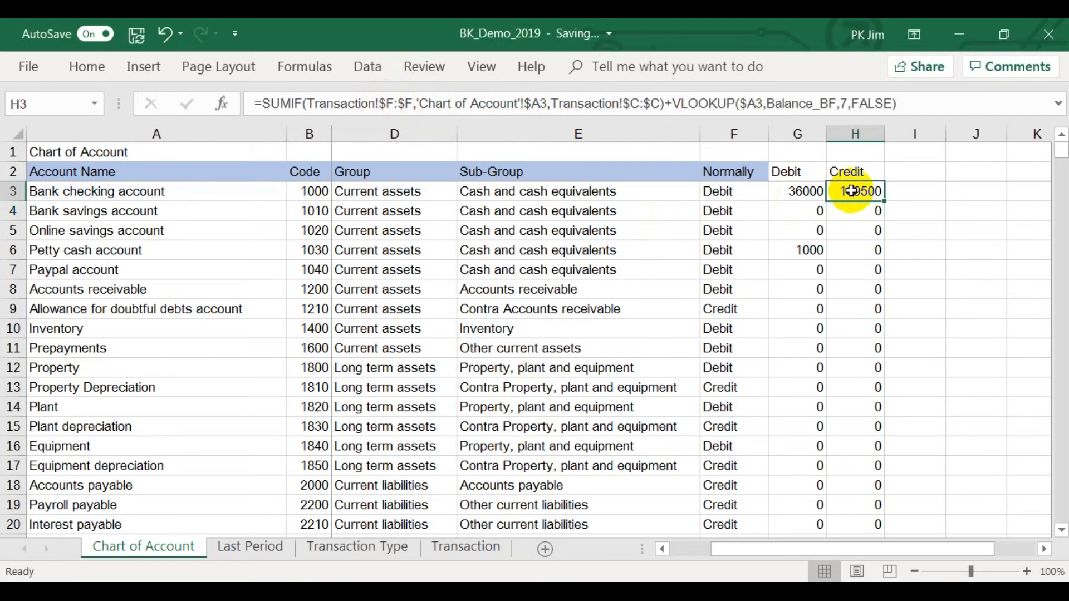
click(432, 549)
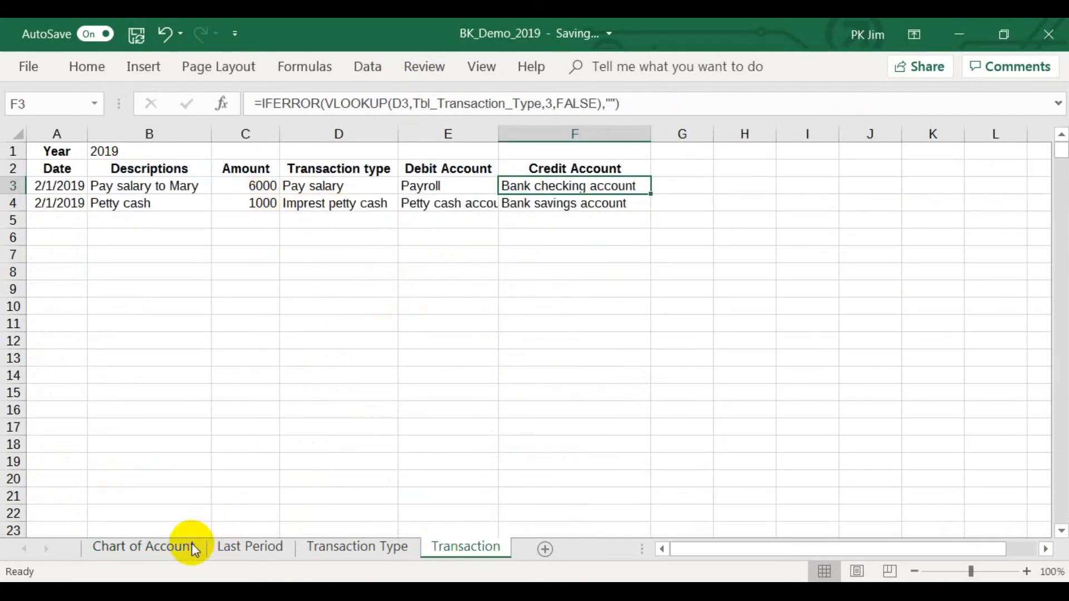
click(237, 548)
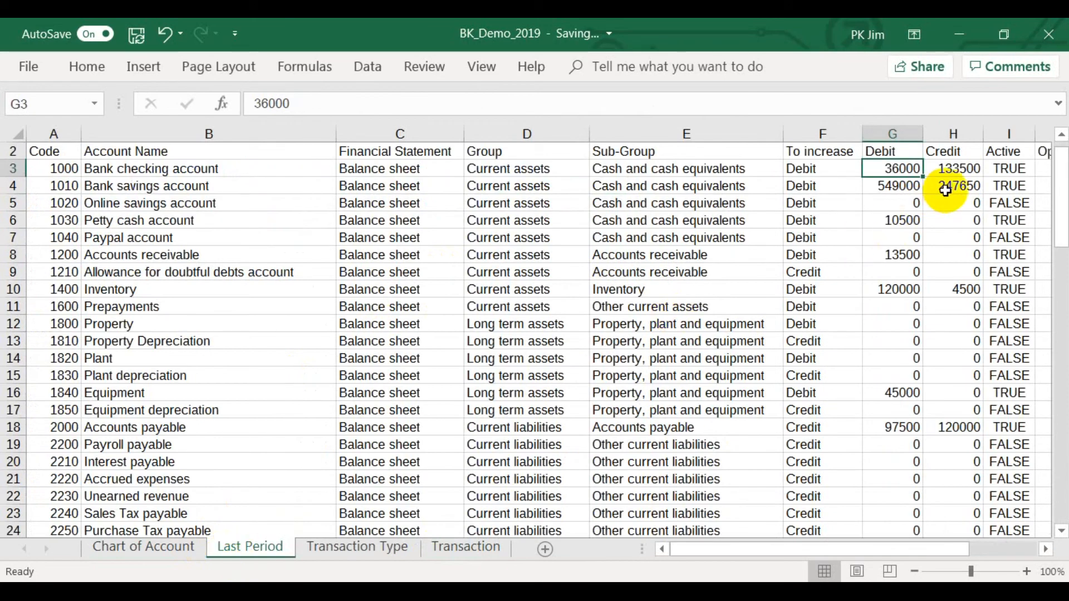
click(157, 546)
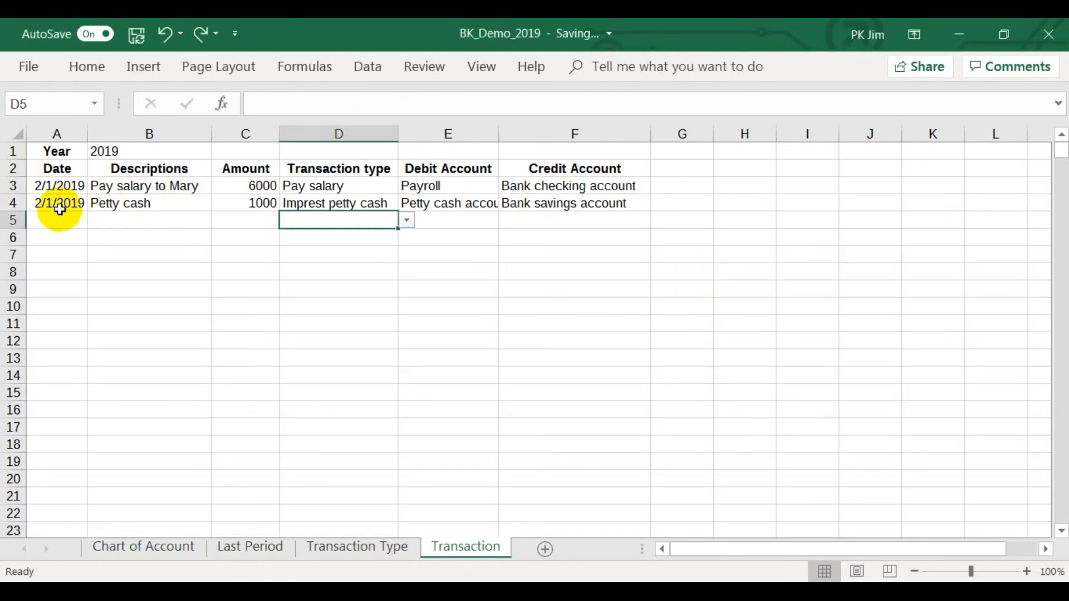
On Transaction, add an entry in row 5 dated 2/1/2019 with description Daily sales and amount 1000.
click(60, 217)
text(2/1/2019)
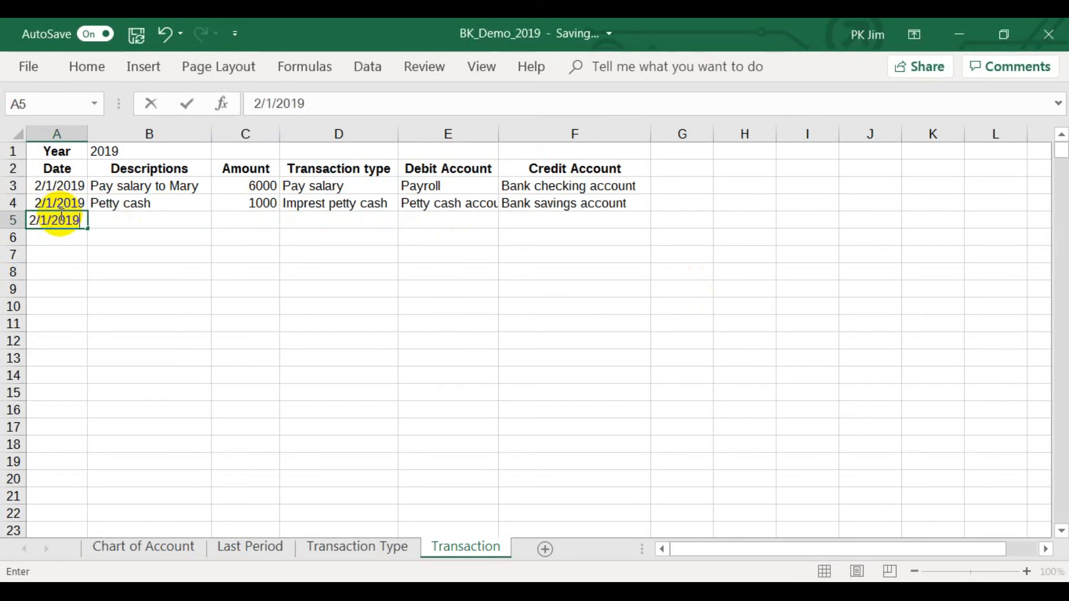
key(Tab)
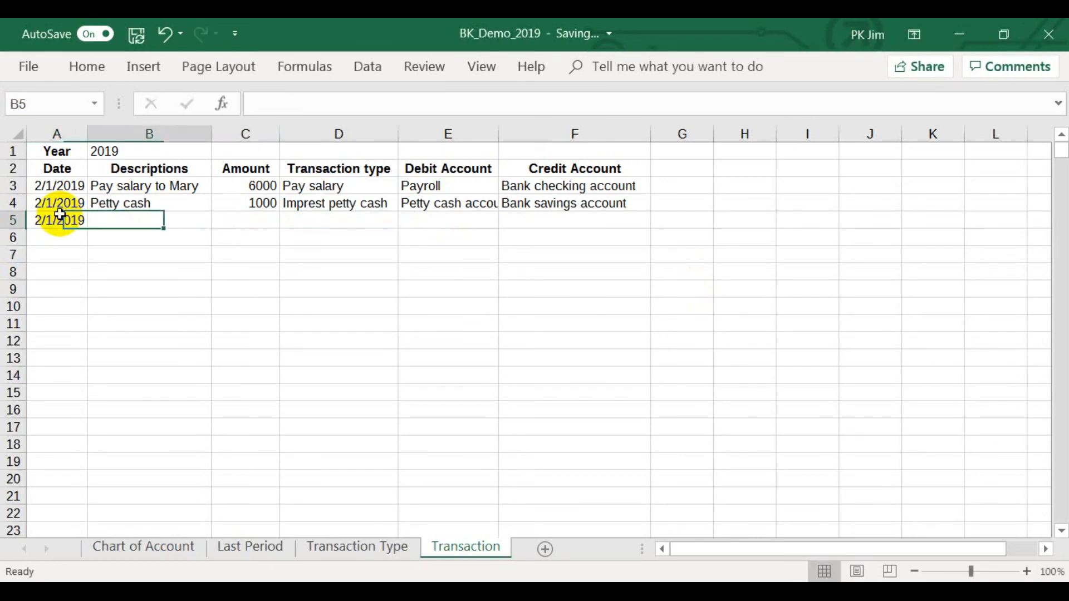
text(Daily s)
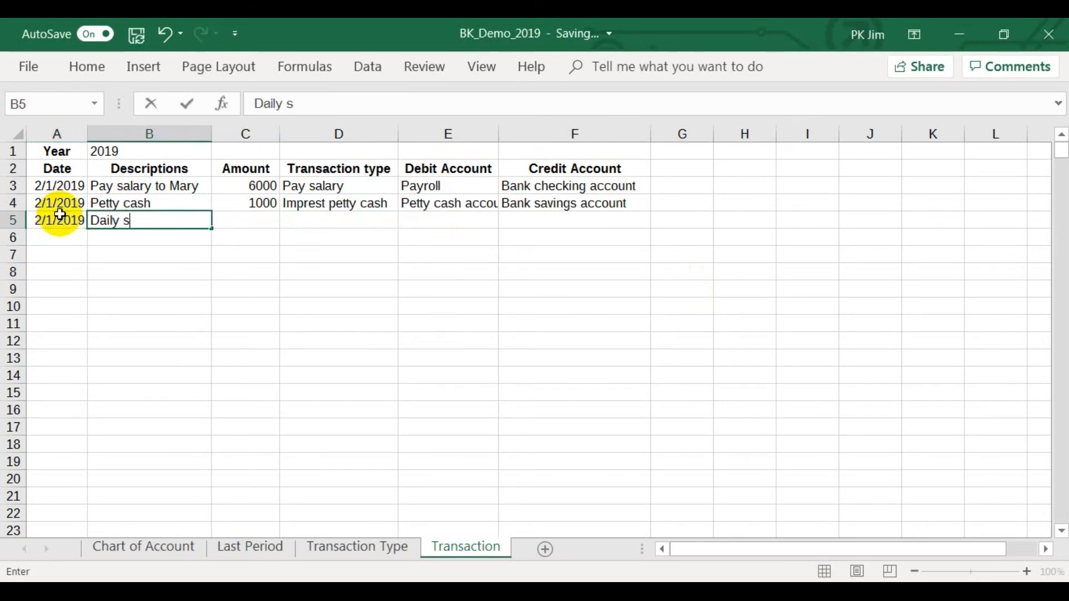
key(Tab)
text(1)
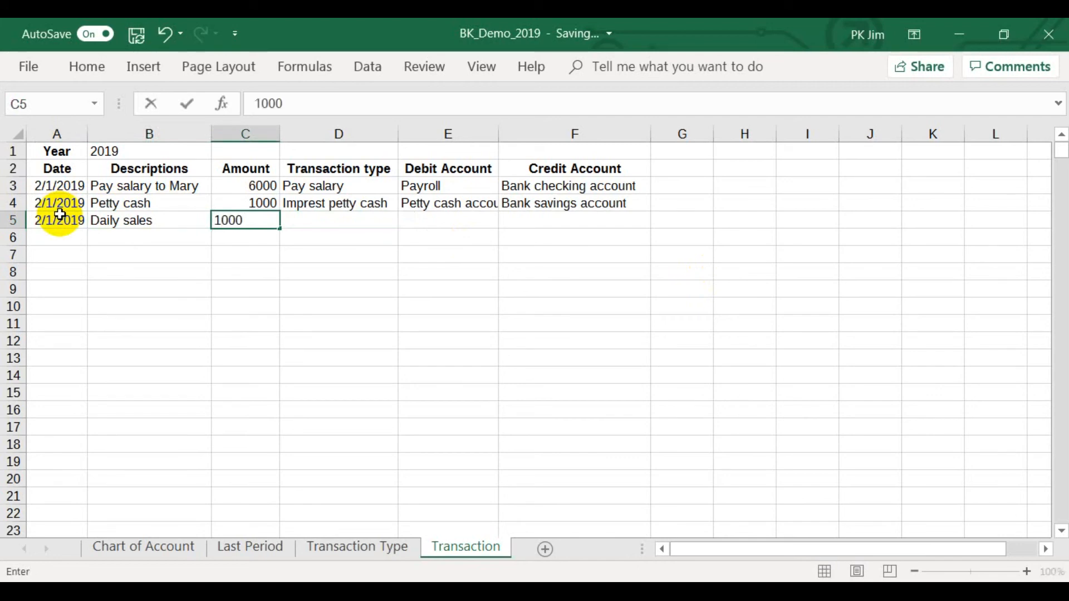
Choose Sales as the transaction type in D5 and autofit the Debit Account and Credit Account columns.
key(Tab)
click(407, 221)
drag(405, 241, 405, 305)
click(345, 304)
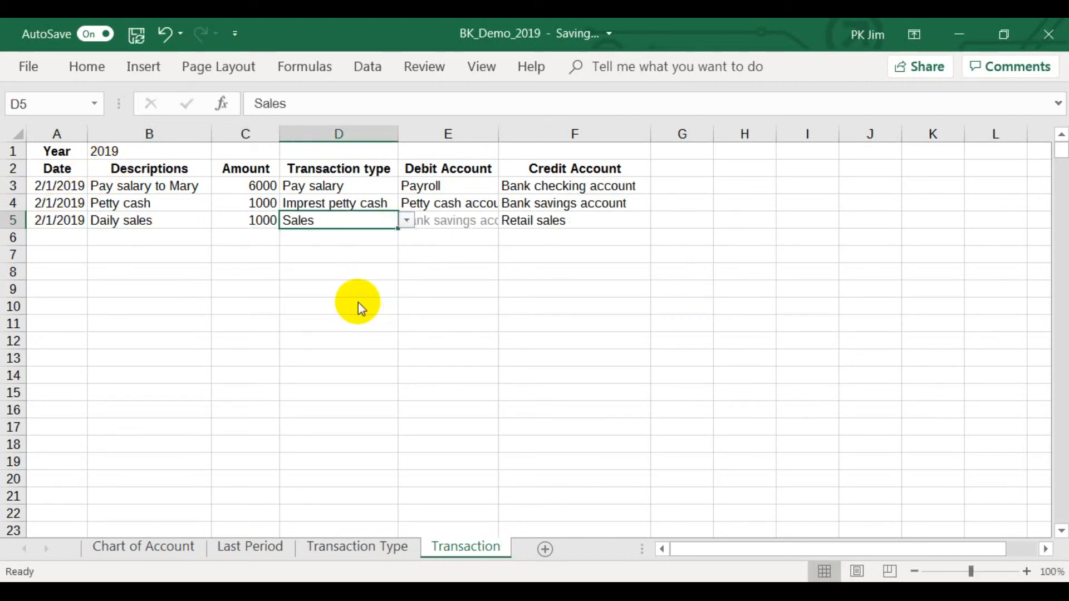
drag(476, 136, 542, 129)
double_click(498, 134)
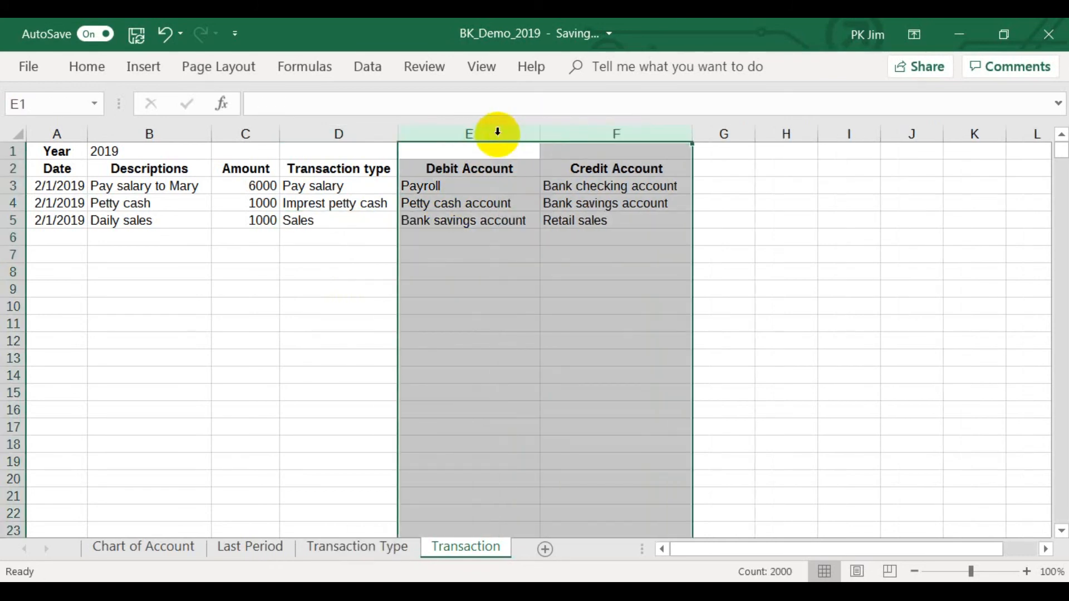
Check the Retail sales credit in H32 on the Chart of Account sheet.
click(521, 236)
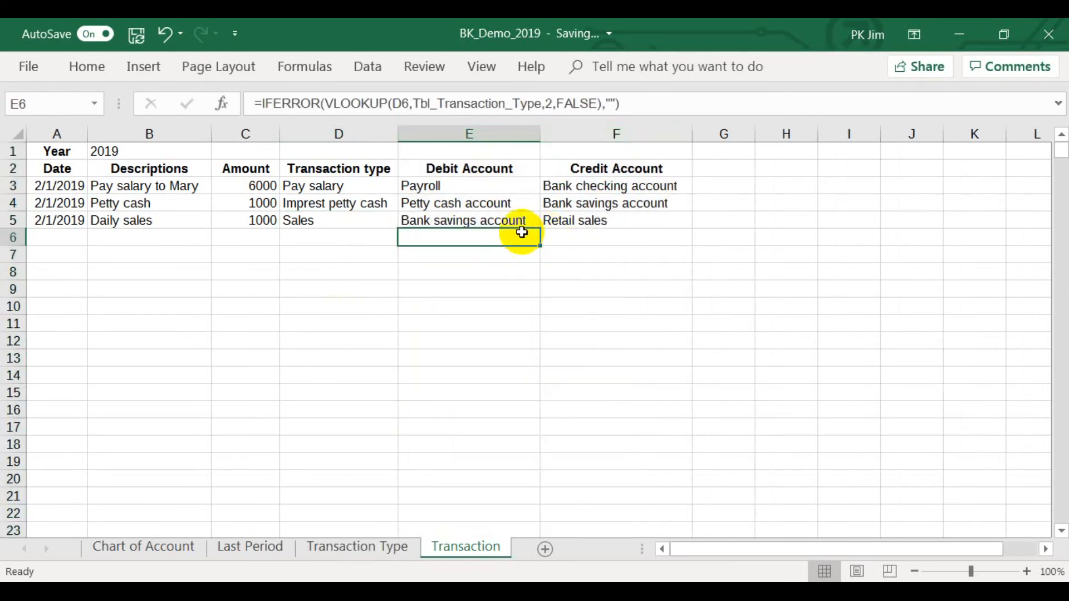
click(171, 549)
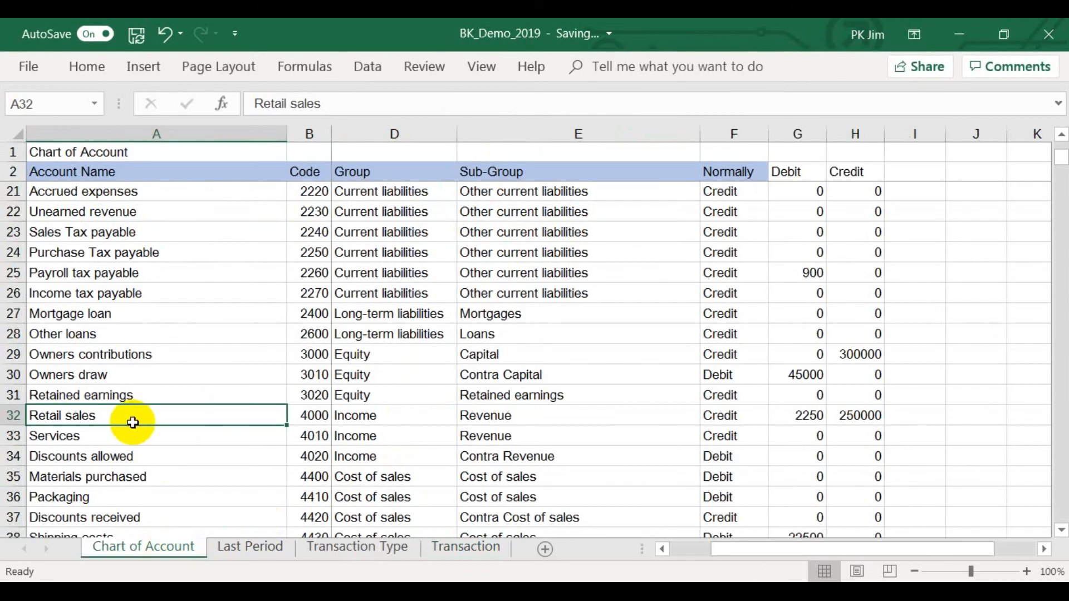
click(854, 422)
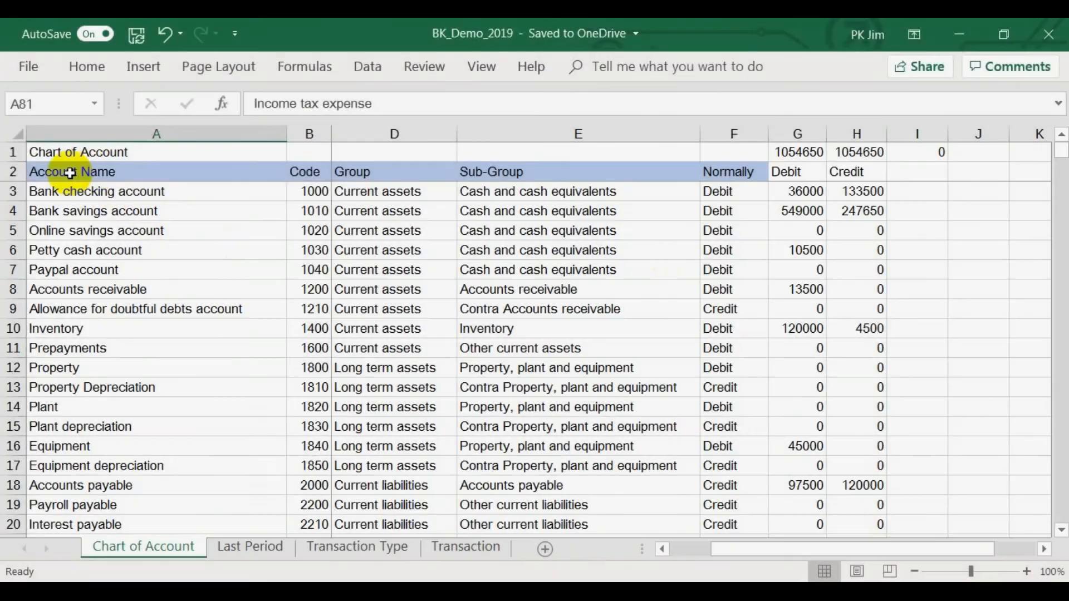
Convert the Chart of Account range A2:H81 into a table with headers and name it Tbl_Chart_of_Account.
drag(69, 174, 988, 452)
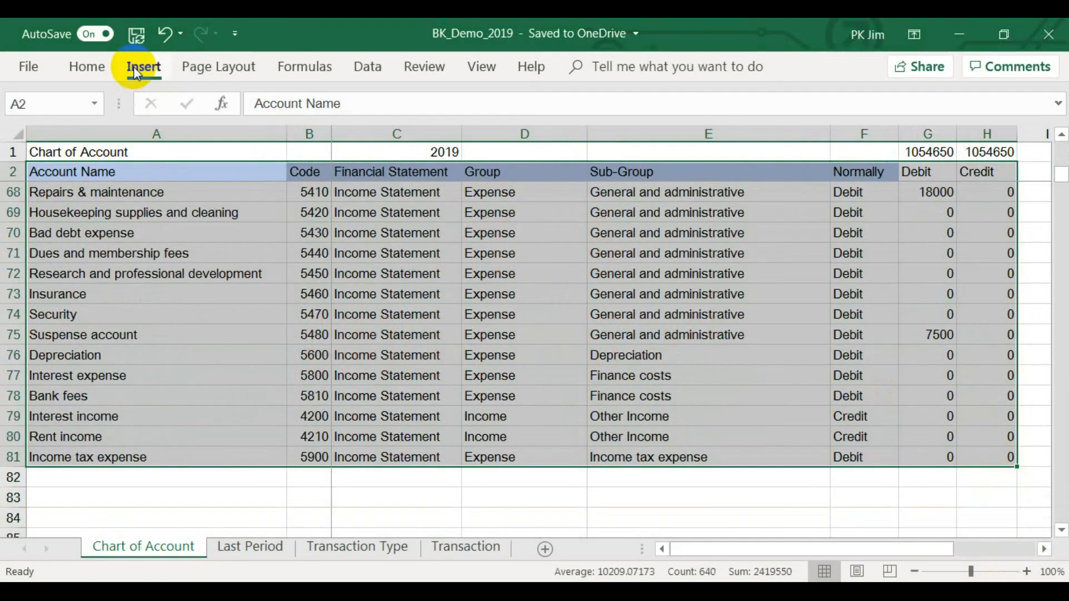
click(143, 66)
click(14, 133)
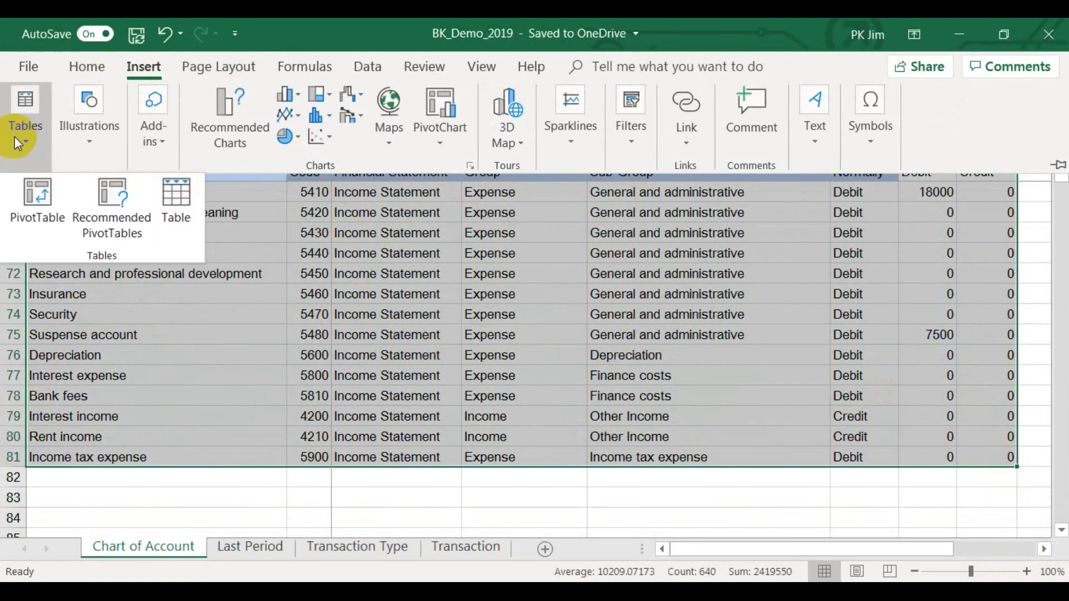
click(170, 191)
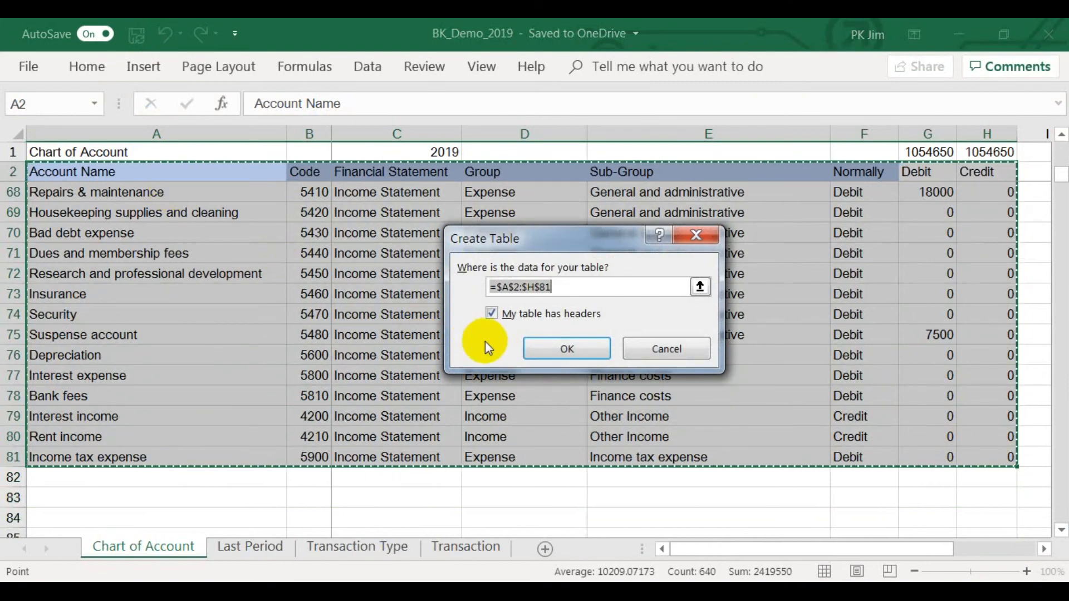
click(550, 349)
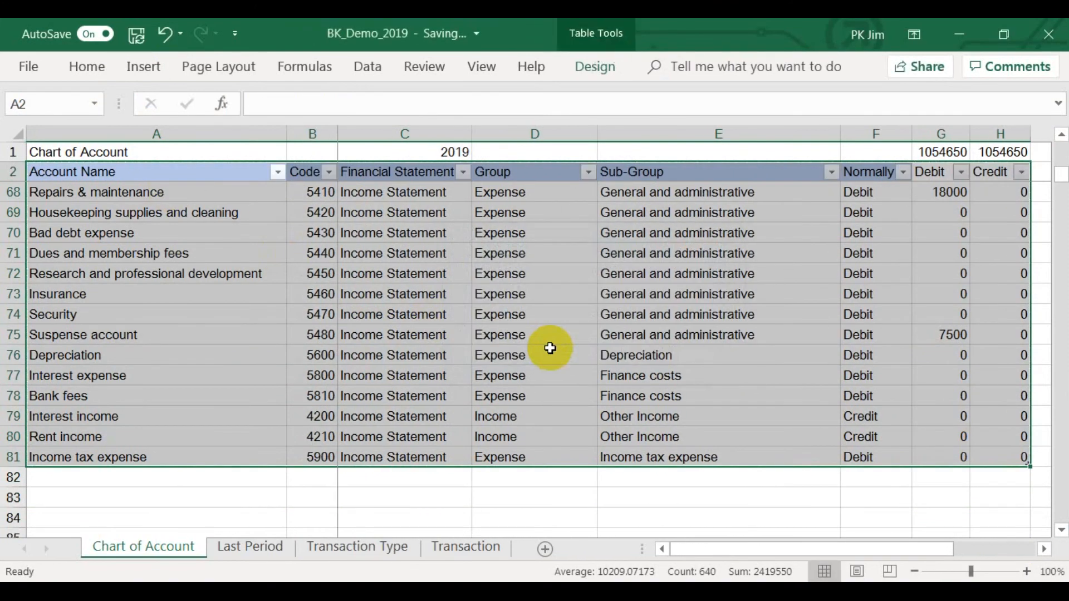
click(596, 67)
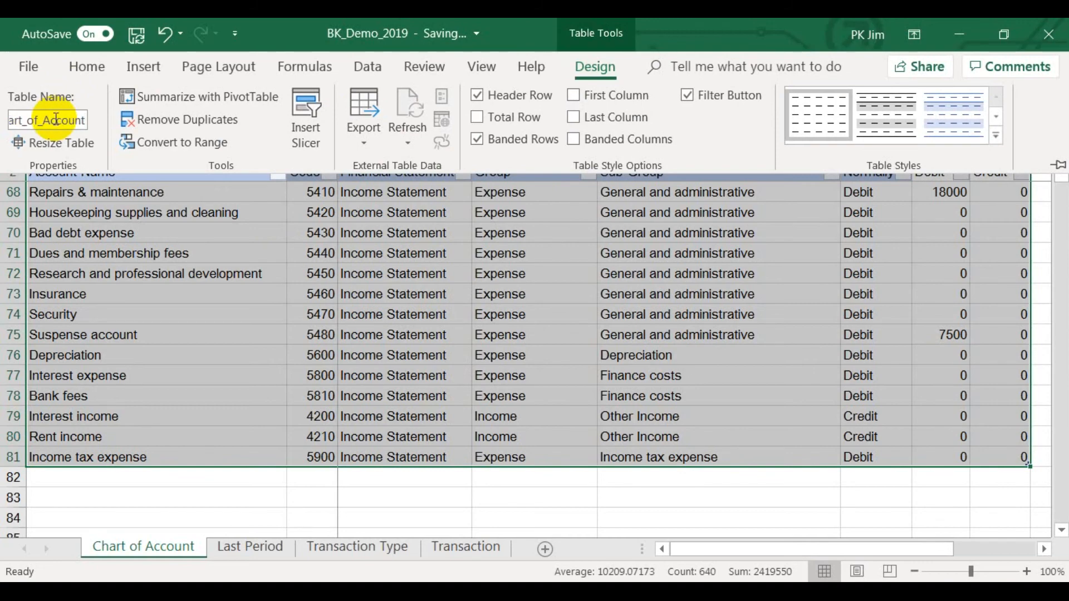
click(119, 497)
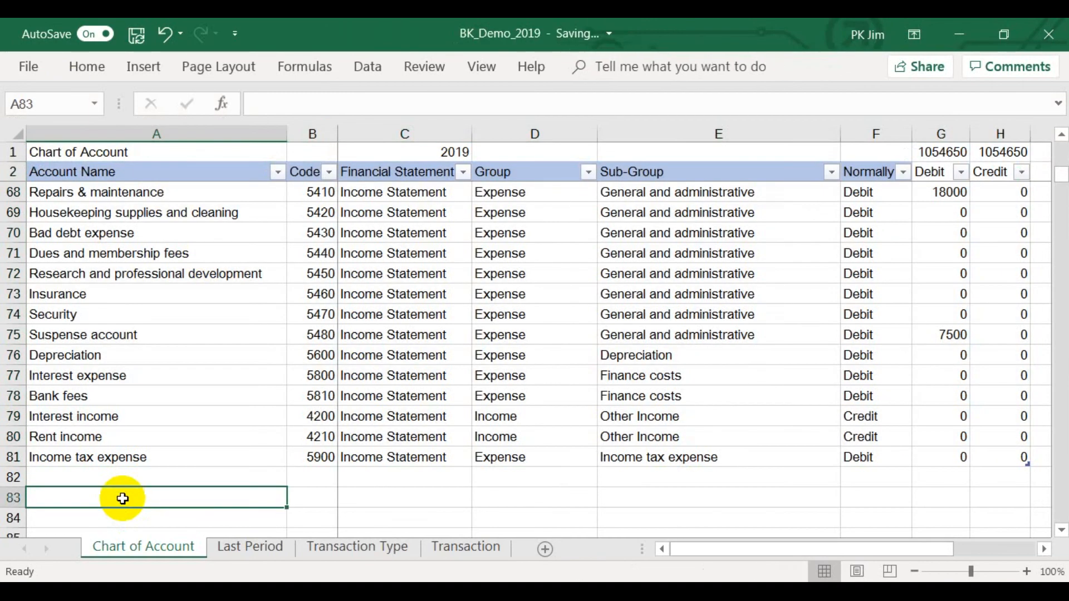
Create a PivotTable from Tbl_Chart_of_Account on a new worksheet and rename that sheet Balance Sheet.
scroll(122, 498, up, 3)
scroll(121, 493, up, 19)
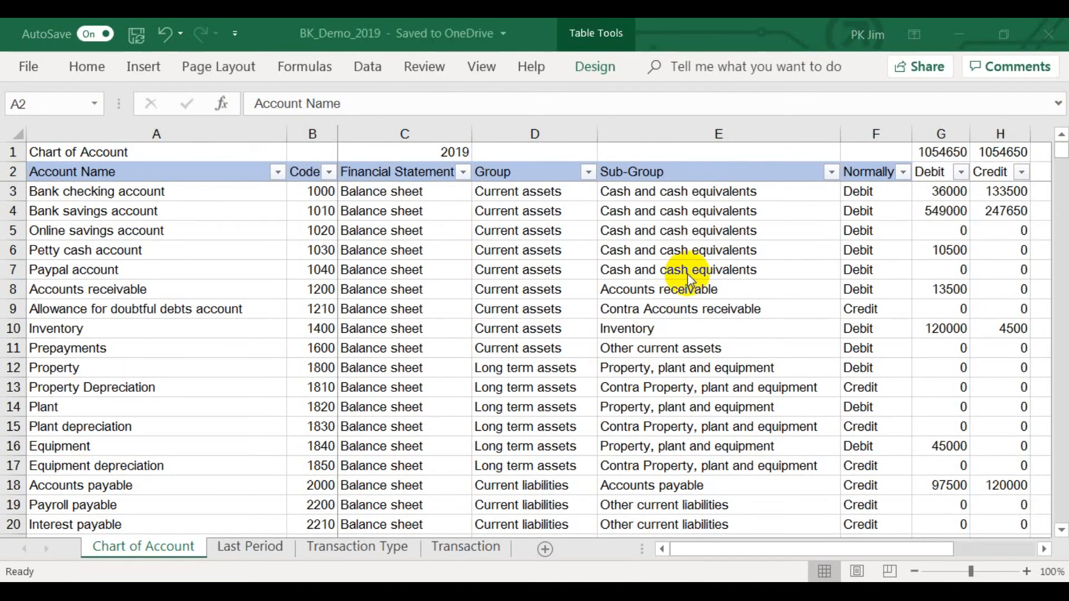
click(150, 69)
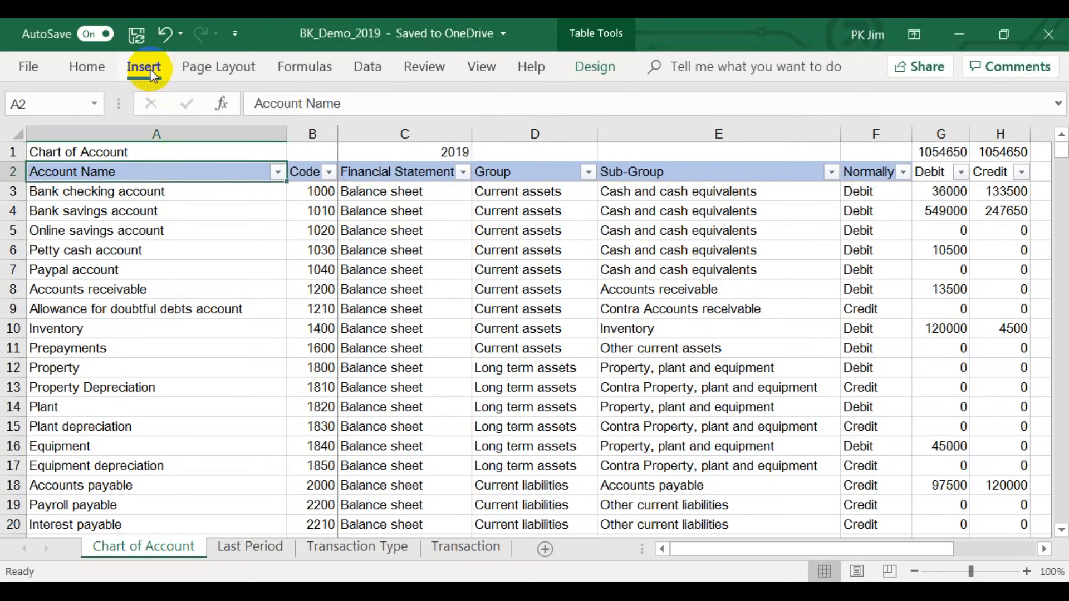
click(27, 137)
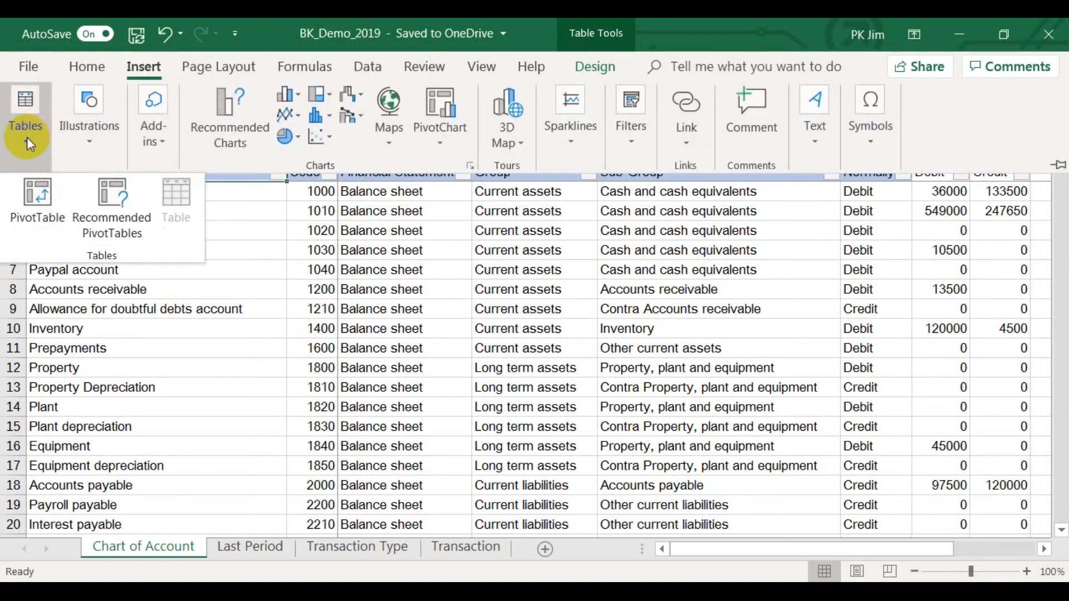
click(27, 209)
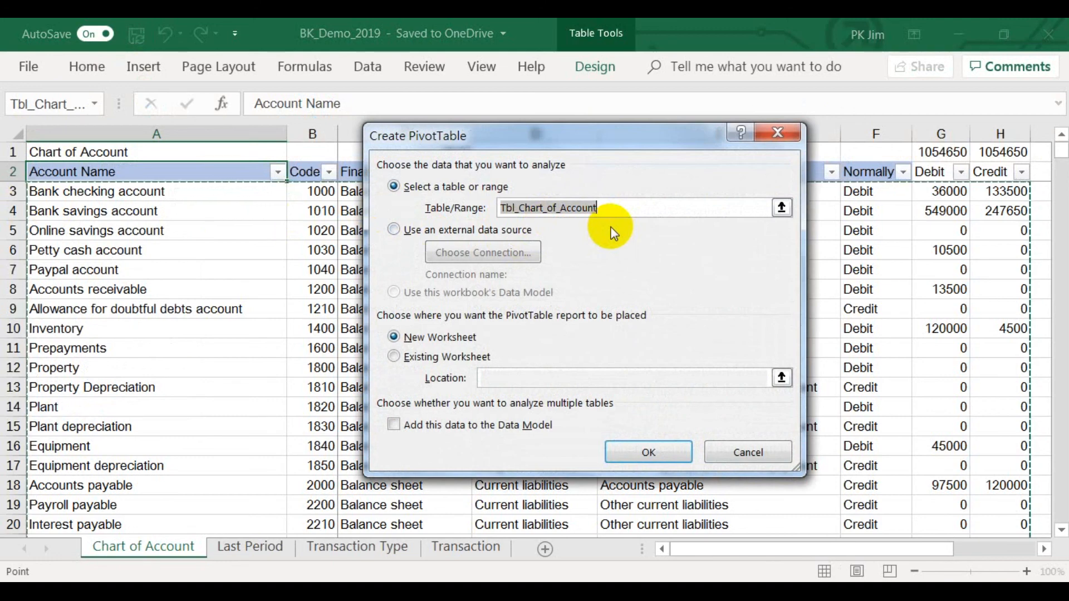
click(646, 452)
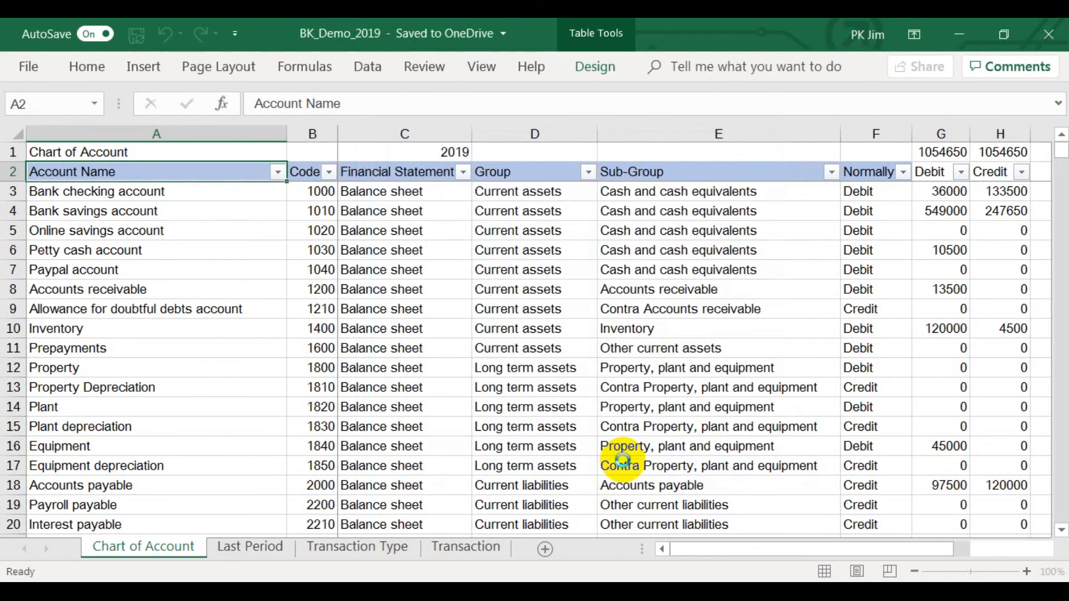
double_click(134, 548)
text(Balance Sheet)
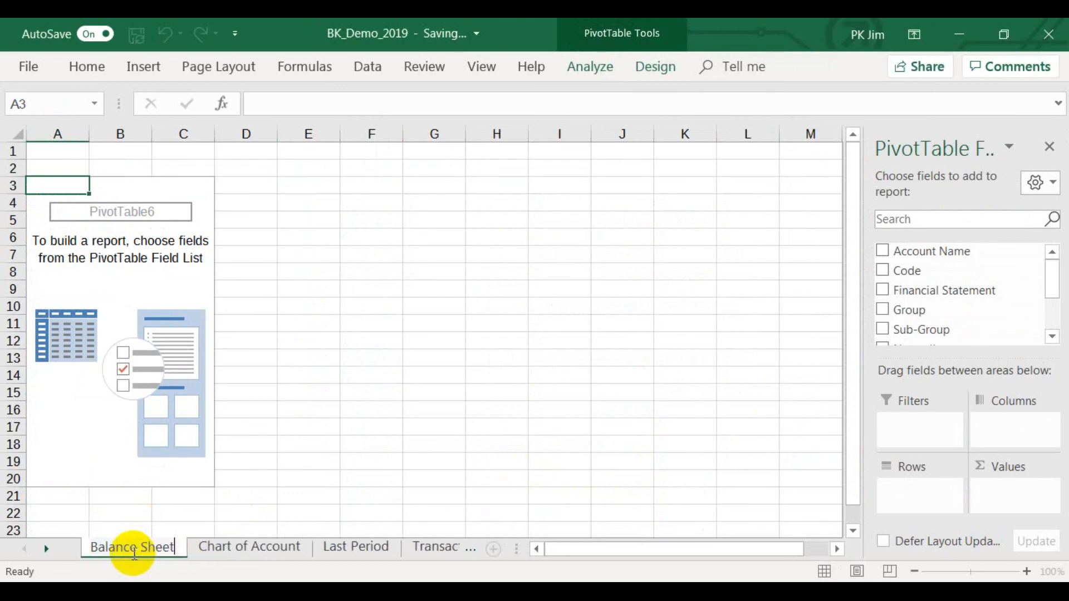
key(Return)
Add Financial Statement as the report filter of the PivotTable and filter it to Balance sheet.
drag(924, 290, 916, 423)
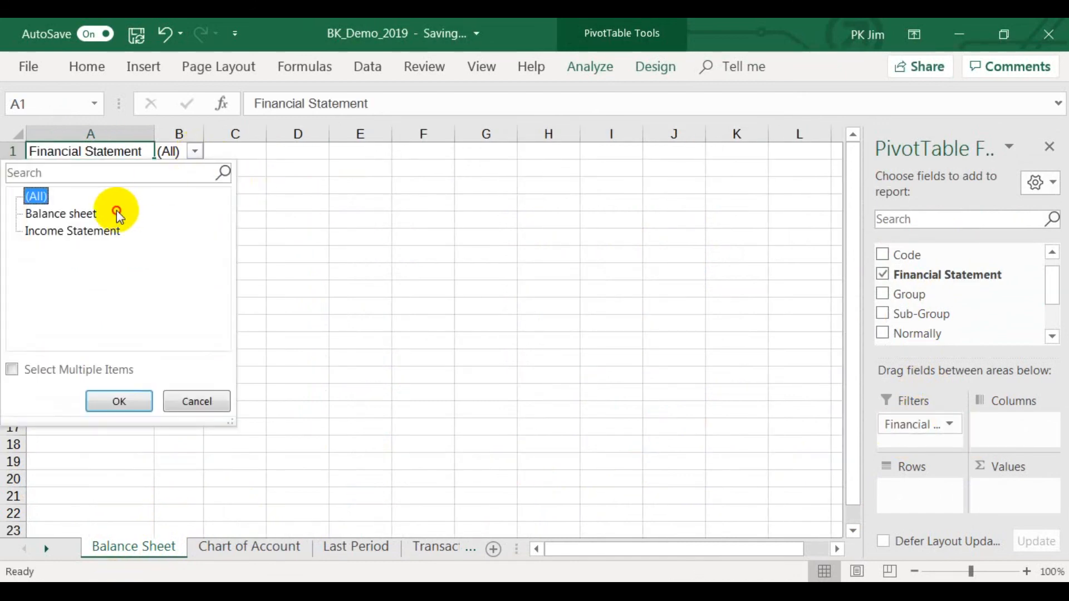
click(114, 213)
click(119, 402)
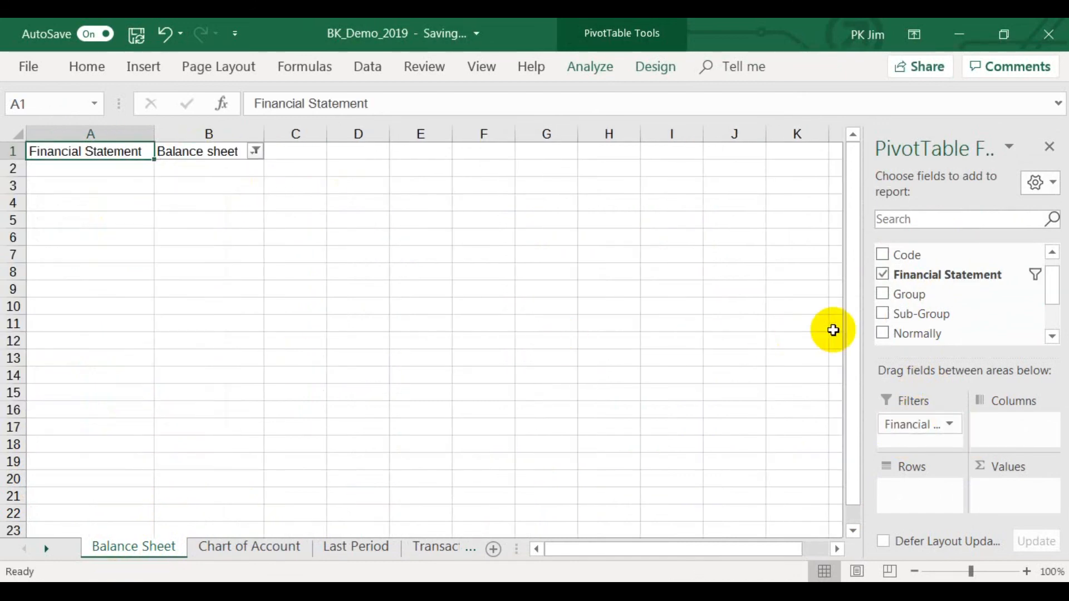
Add Group and Sub-Group as rows and the sums of Debit and Credit as values in the Balance Sheet PivotTable.
click(883, 294)
click(883, 314)
click(1052, 337)
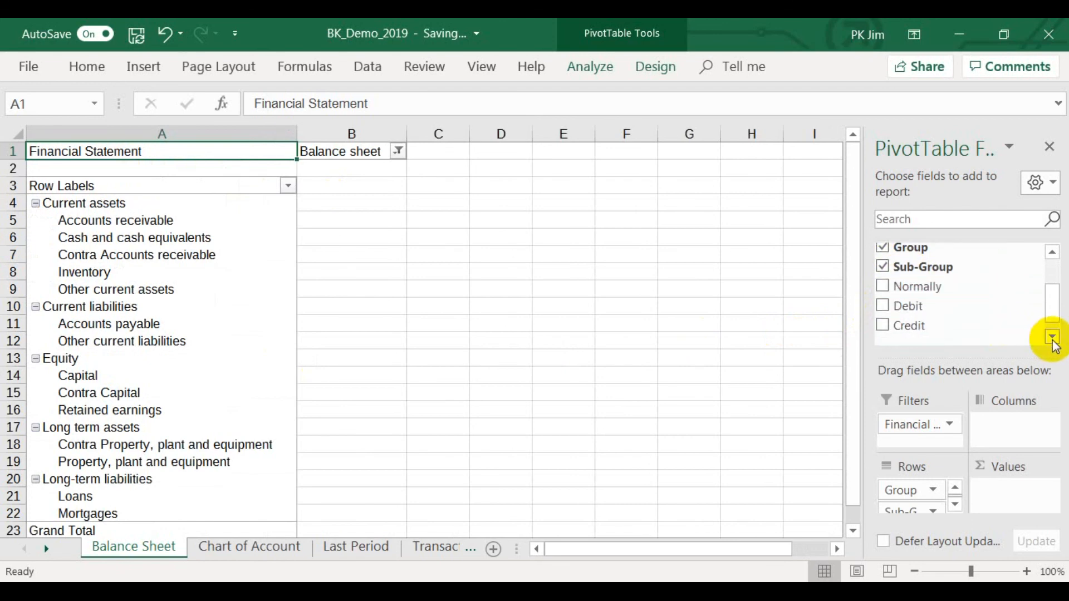
click(885, 304)
click(889, 325)
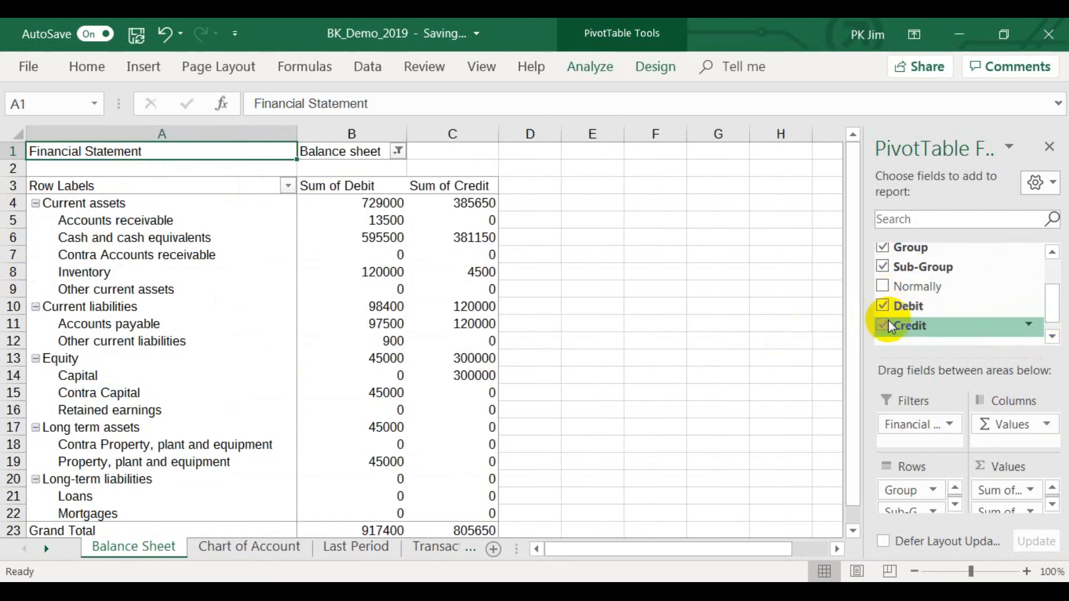
click(570, 388)
scroll(571, 388, down, 1)
scroll(570, 388, up, 1)
Apply a PivotTable style with a dark grey header row and shaded group rows to the Balance Sheet PivotTable.
click(143, 184)
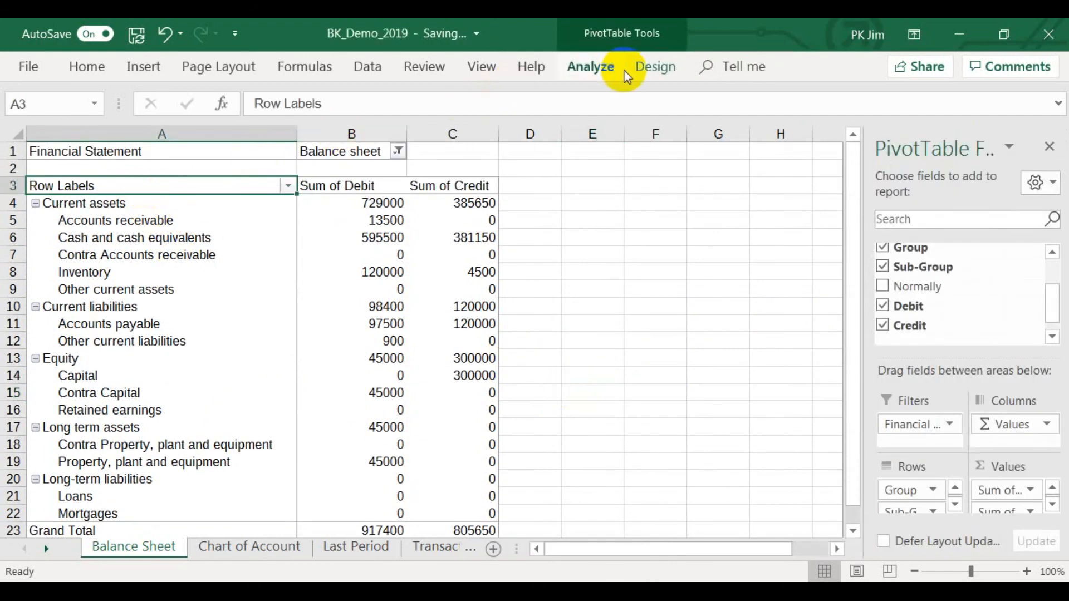
click(651, 66)
click(508, 108)
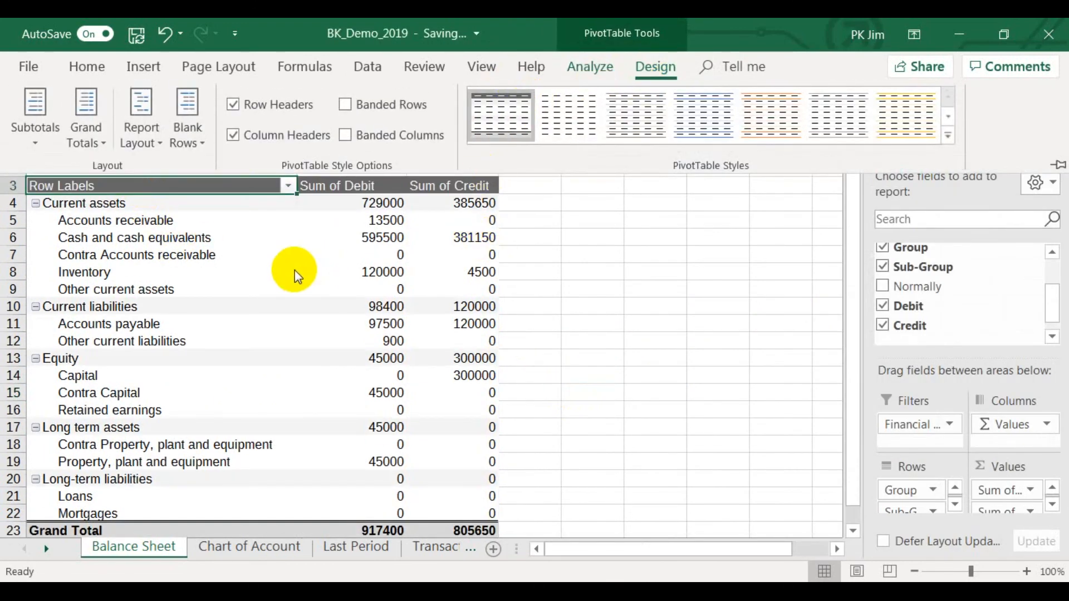
click(639, 358)
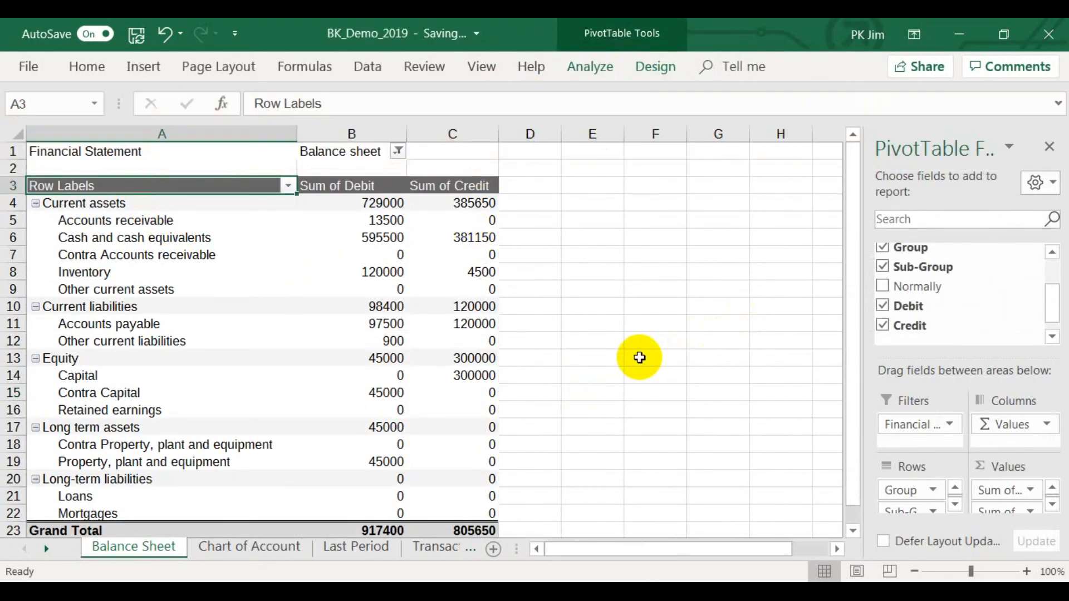
Create a second PivotTable from Tbl_Chart_of_Account on another new worksheet.
click(237, 548)
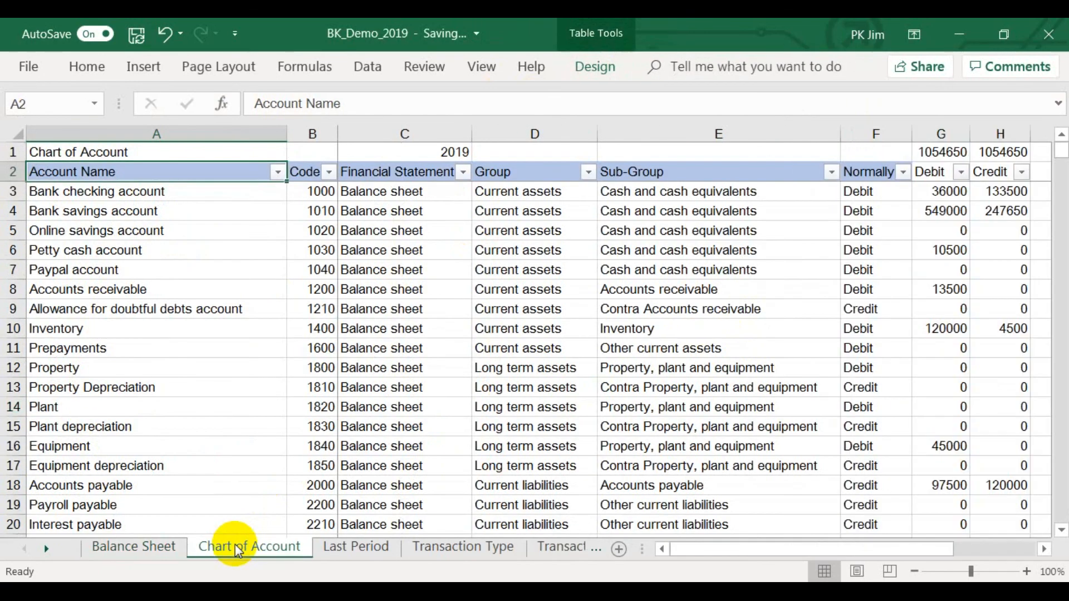
click(544, 369)
click(161, 211)
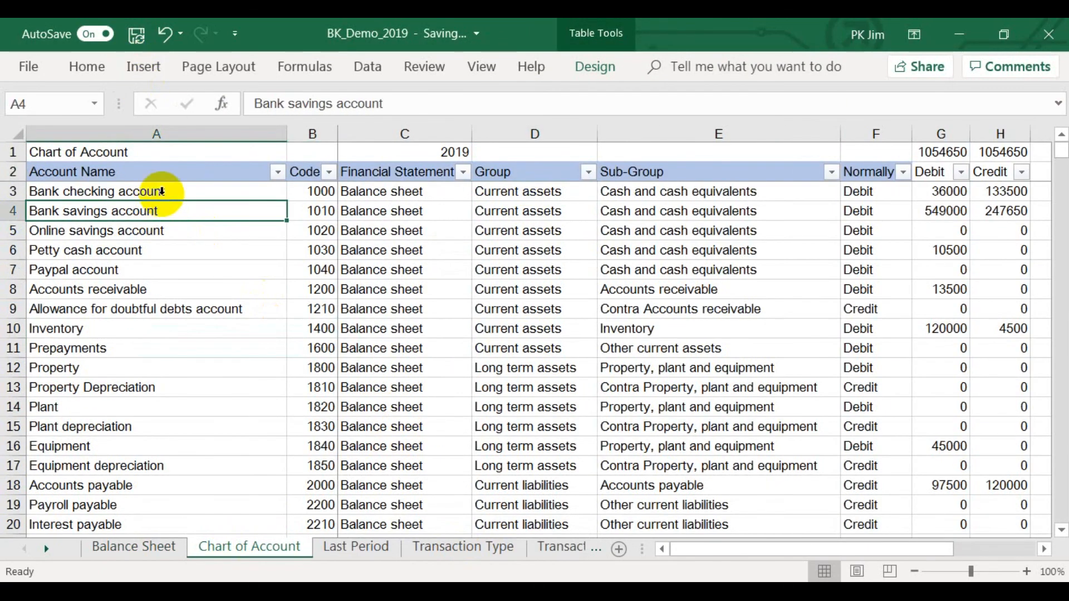
click(158, 65)
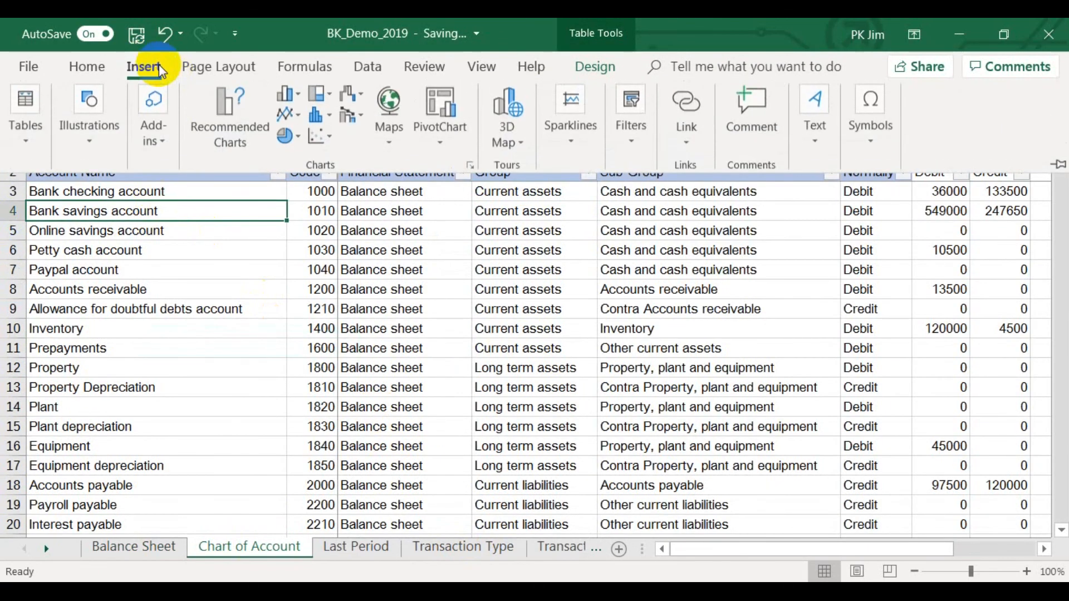
click(29, 146)
click(28, 199)
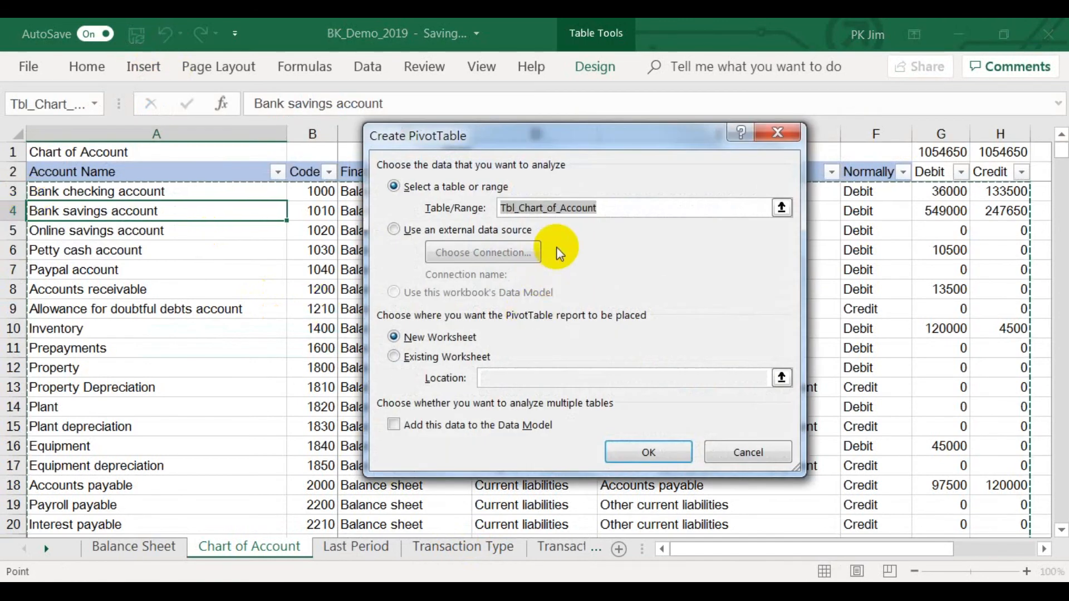
click(618, 451)
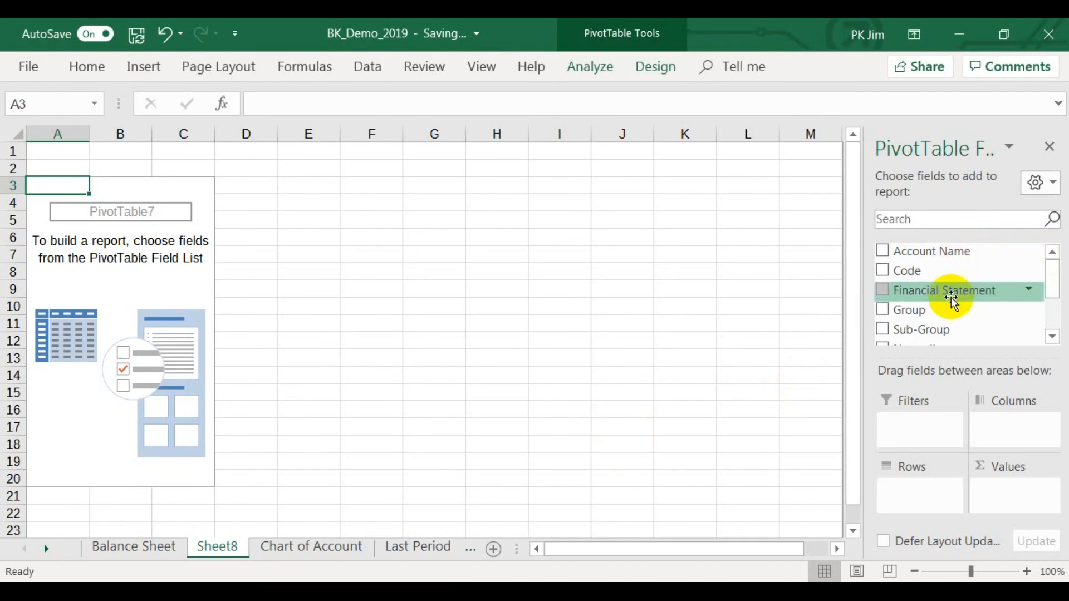
Add Financial Statement as the report filter of the second PivotTable and filter it to Income Statement.
drag(953, 301, 913, 425)
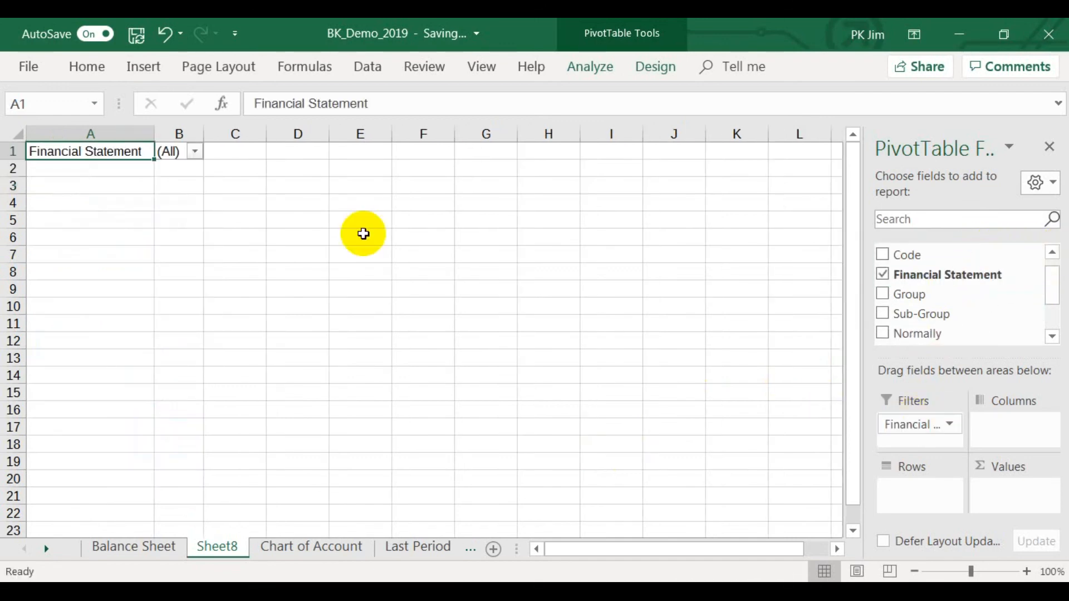
click(196, 152)
click(88, 232)
click(114, 398)
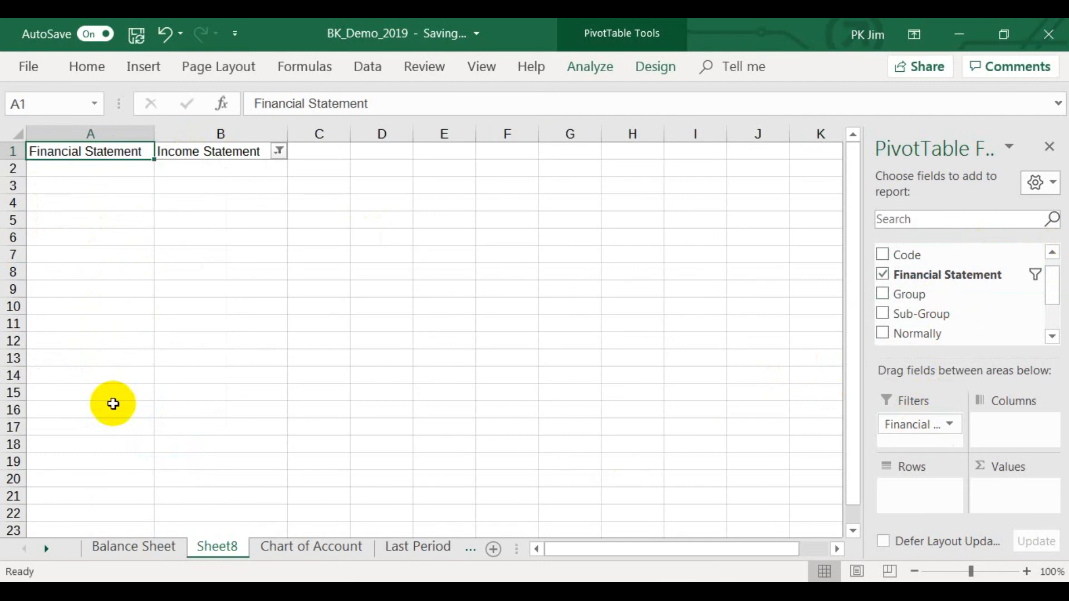
Add Group and Sub-Group as rows and the sums of Debit and Credit as values in the Income Statement PivotTable.
click(882, 294)
click(883, 314)
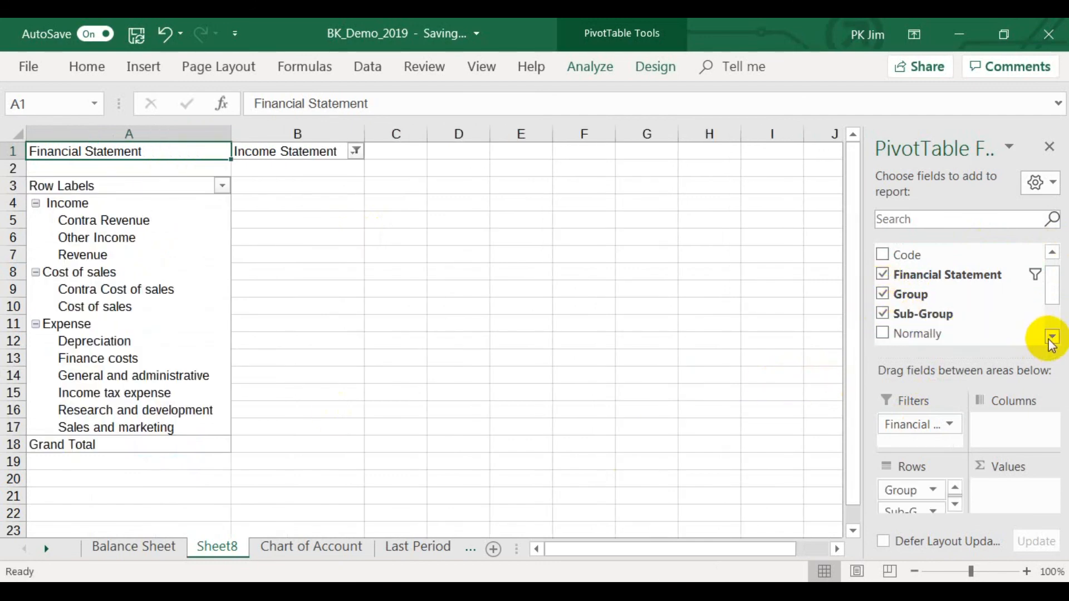
click(1051, 336)
click(1052, 336)
click(882, 321)
click(882, 341)
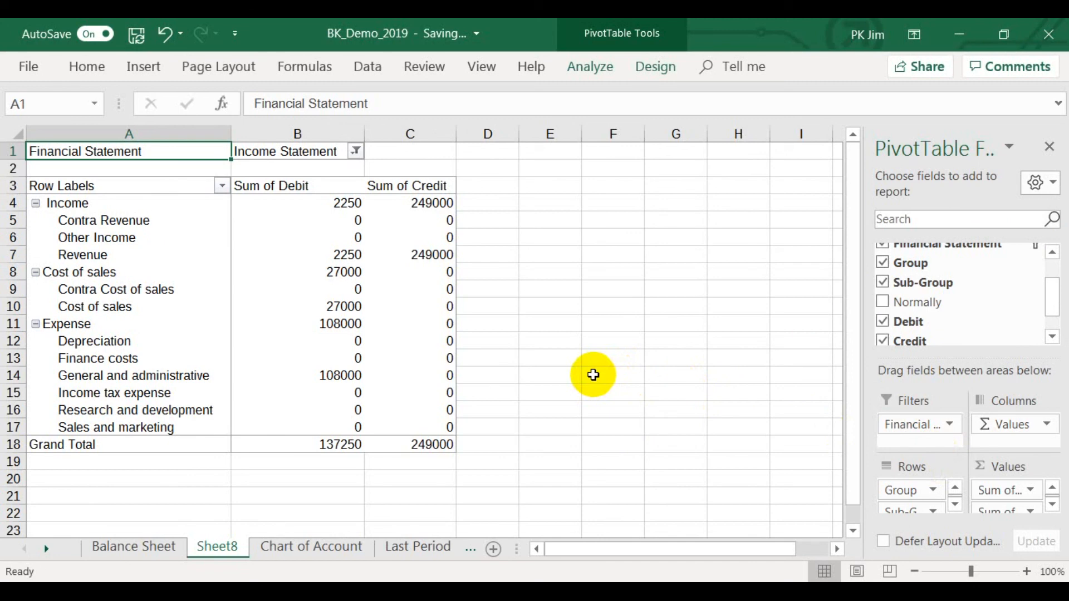
In C19, enter a formula subtracting the Sum of Debit grand total from the Sum of Credit grand total.
click(435, 461)
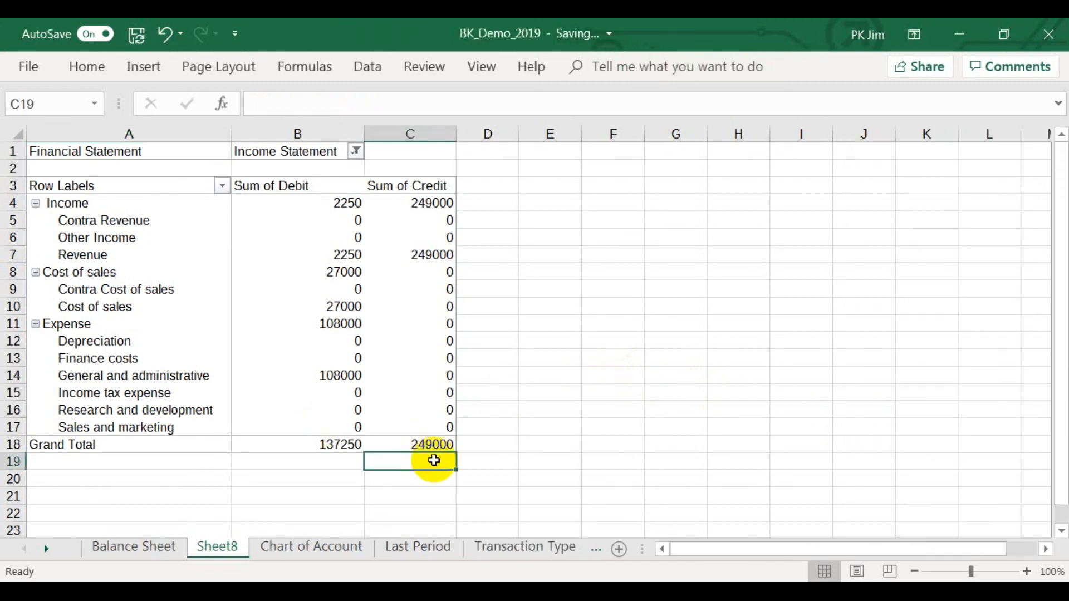
text(=)
click(404, 440)
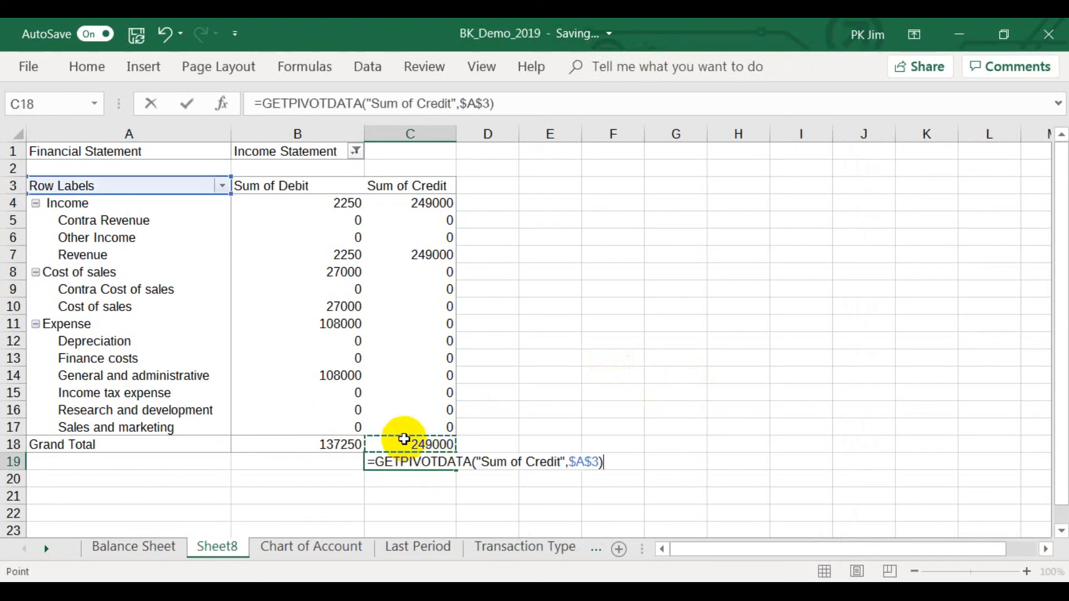
text(-)
click(330, 440)
key(Return)
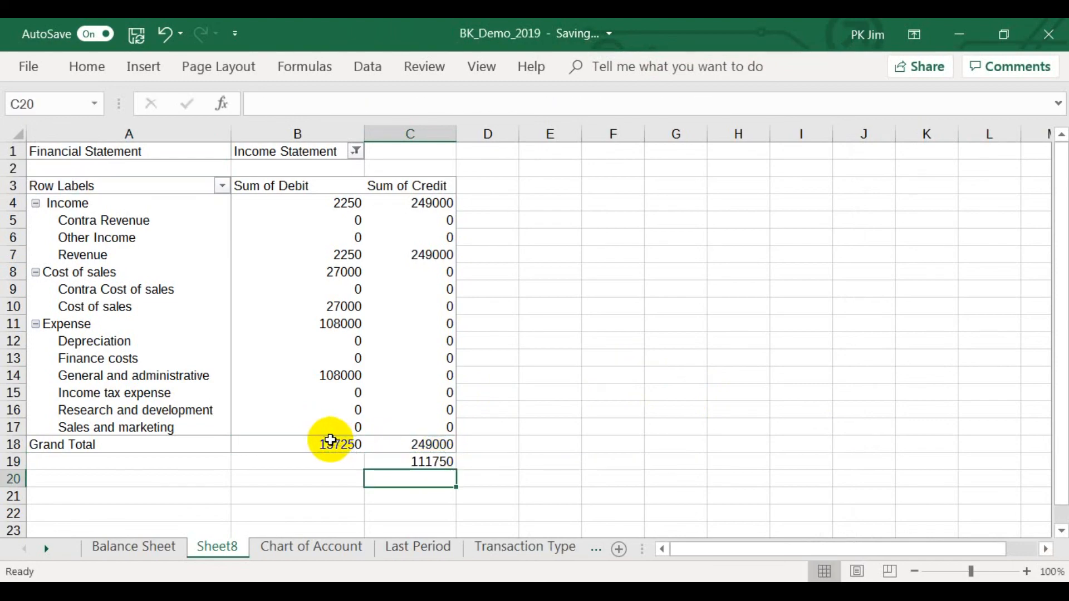